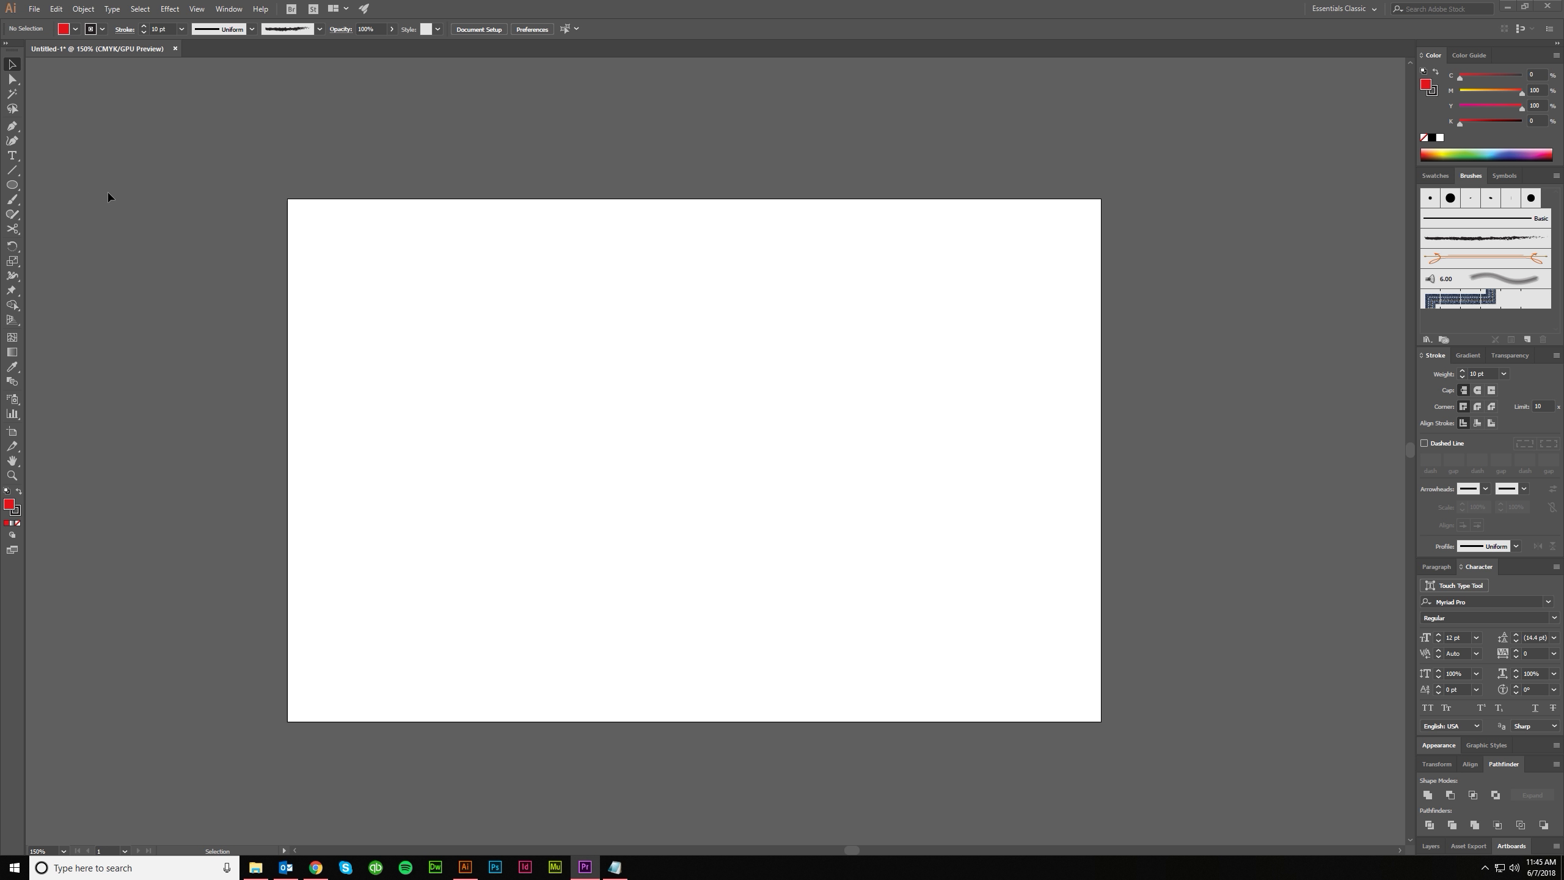
Detach the line tool group as a floating toolbar and place it beside the artboard
click(11, 170)
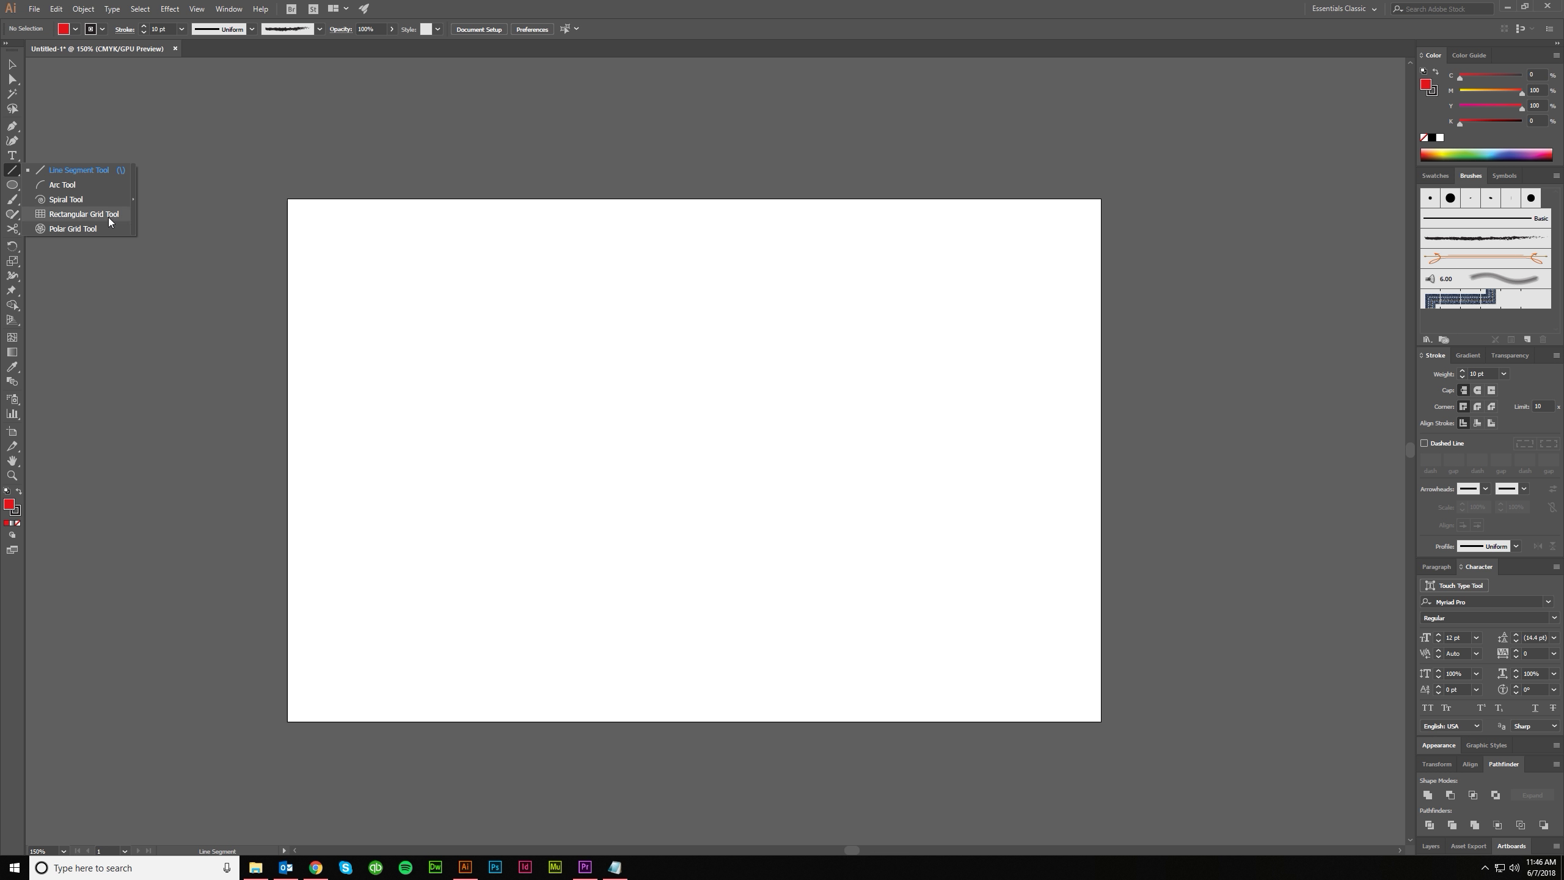
click(134, 201)
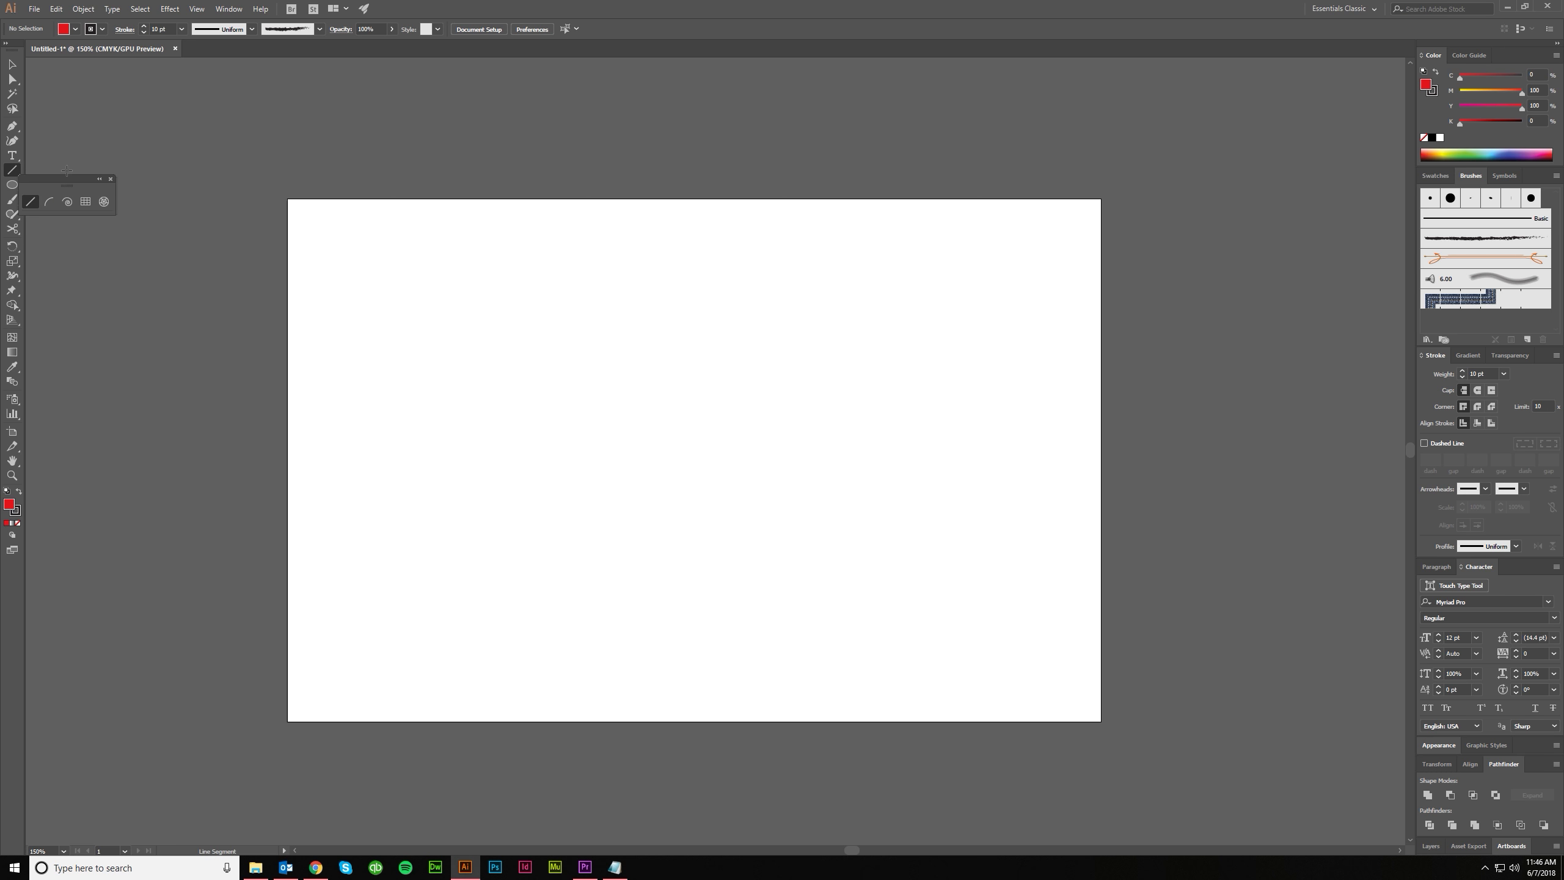
drag(64, 177, 91, 93)
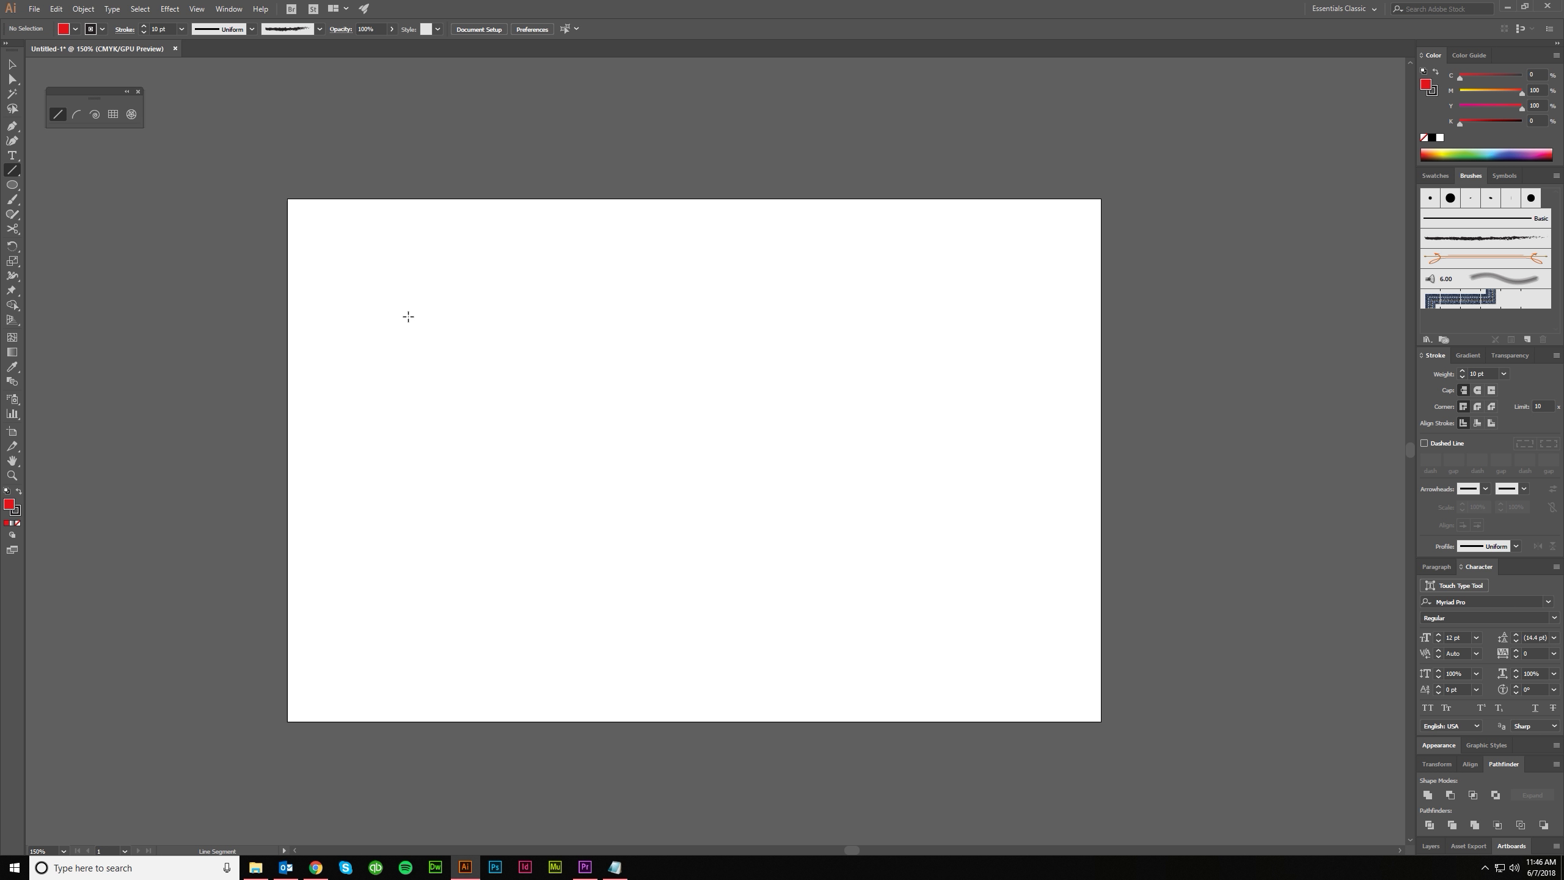
Draw a long diagonal line across the artboard with the Line Segment tool and set the fill to none
drag(375, 297, 948, 609)
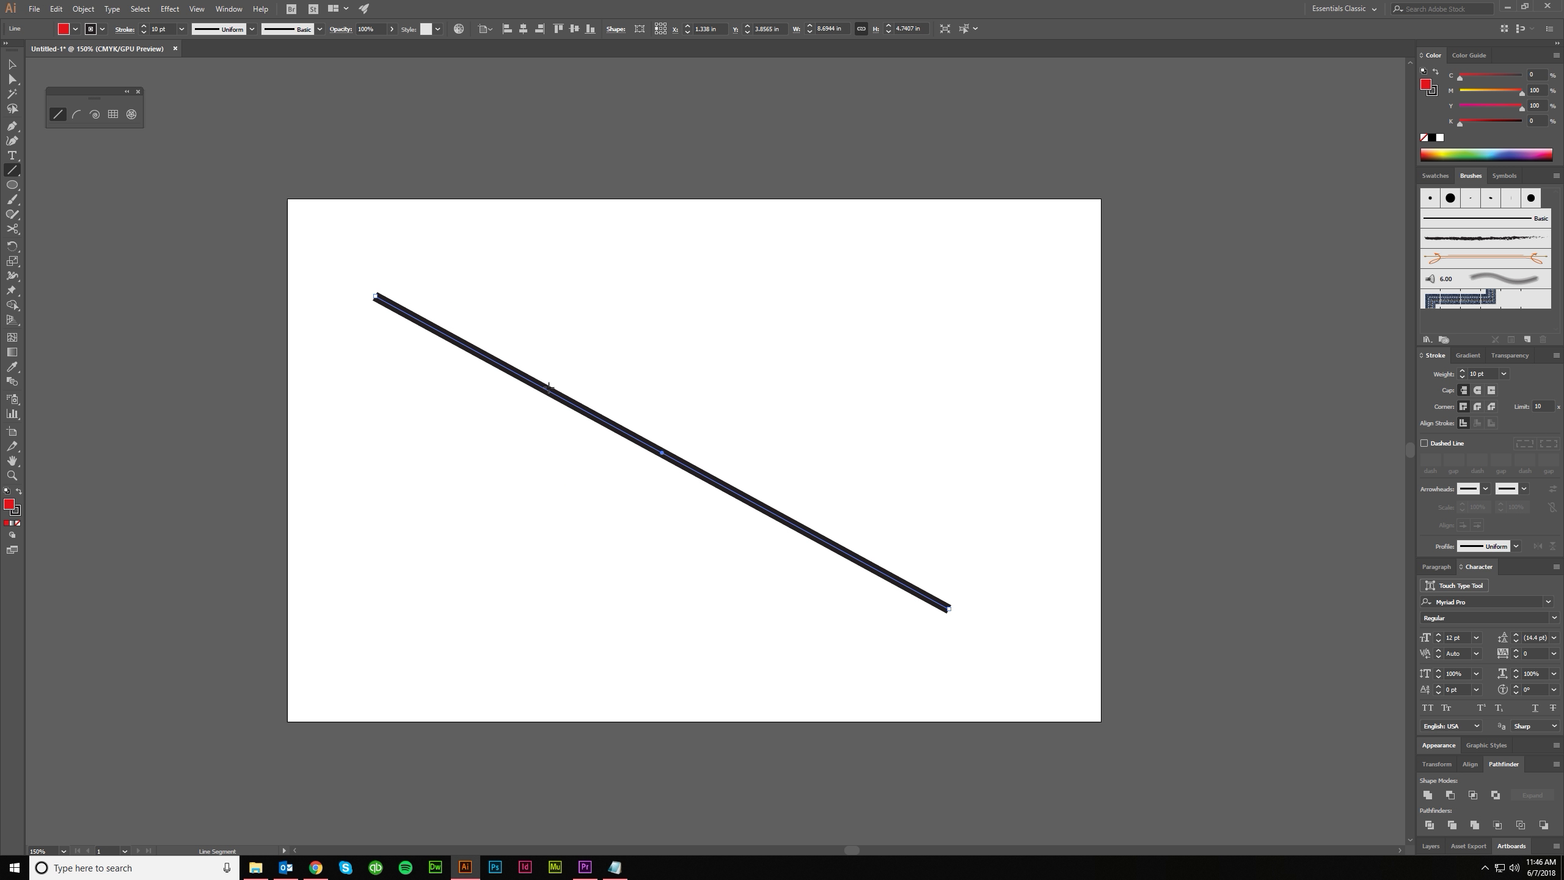
click(1423, 138)
Draw many straight lines crossing at random angles over the artboard with the Line Segment tool
drag(357, 576, 593, 148)
mouse_move(796, 192)
mouse_down()
mouse_move(594, 339)
mouse_move(228, 527)
mouse_up()
drag(374, 266, 555, 591)
drag(846, 370, 174, 453)
drag(314, 212, 578, 580)
drag(477, 279, 555, 617)
mouse_move(700, 300)
mouse_down()
mouse_move(306, 584)
mouse_move(439, 381)
mouse_up()
drag(672, 486, 748, 269)
drag(946, 314, 550, 495)
mouse_move(395, 400)
mouse_down()
mouse_move(623, 428)
mouse_move(699, 376)
mouse_up()
drag(865, 521, 360, 293)
drag(763, 256, 545, 521)
drag(819, 168, 576, 419)
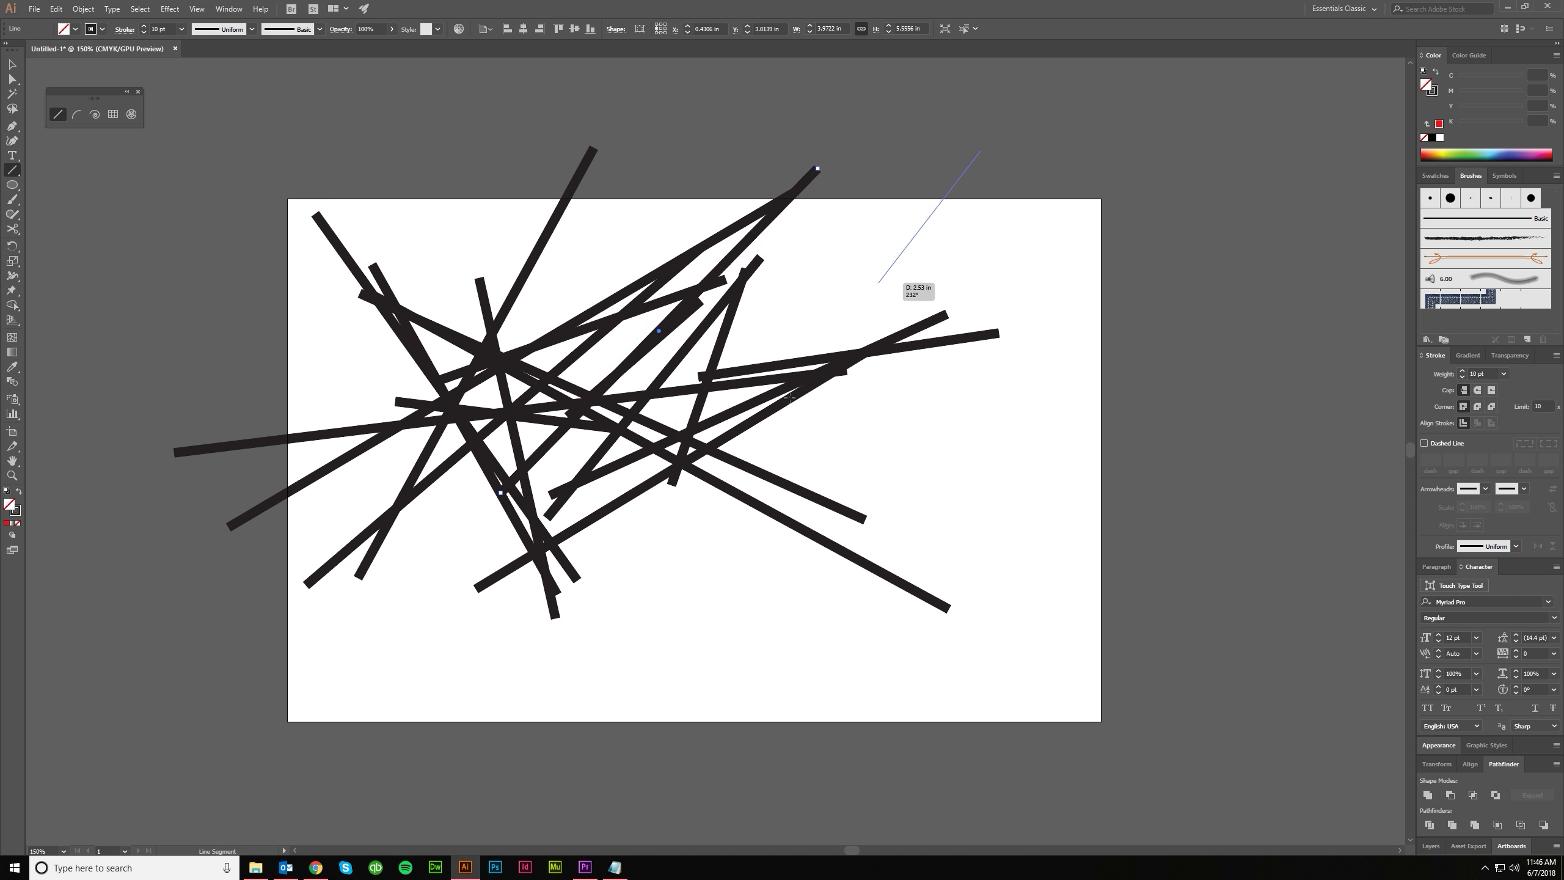
drag(979, 151, 739, 641)
drag(991, 202, 748, 498)
drag(1007, 237, 721, 516)
drag(1114, 277, 737, 721)
drag(981, 607, 446, 227)
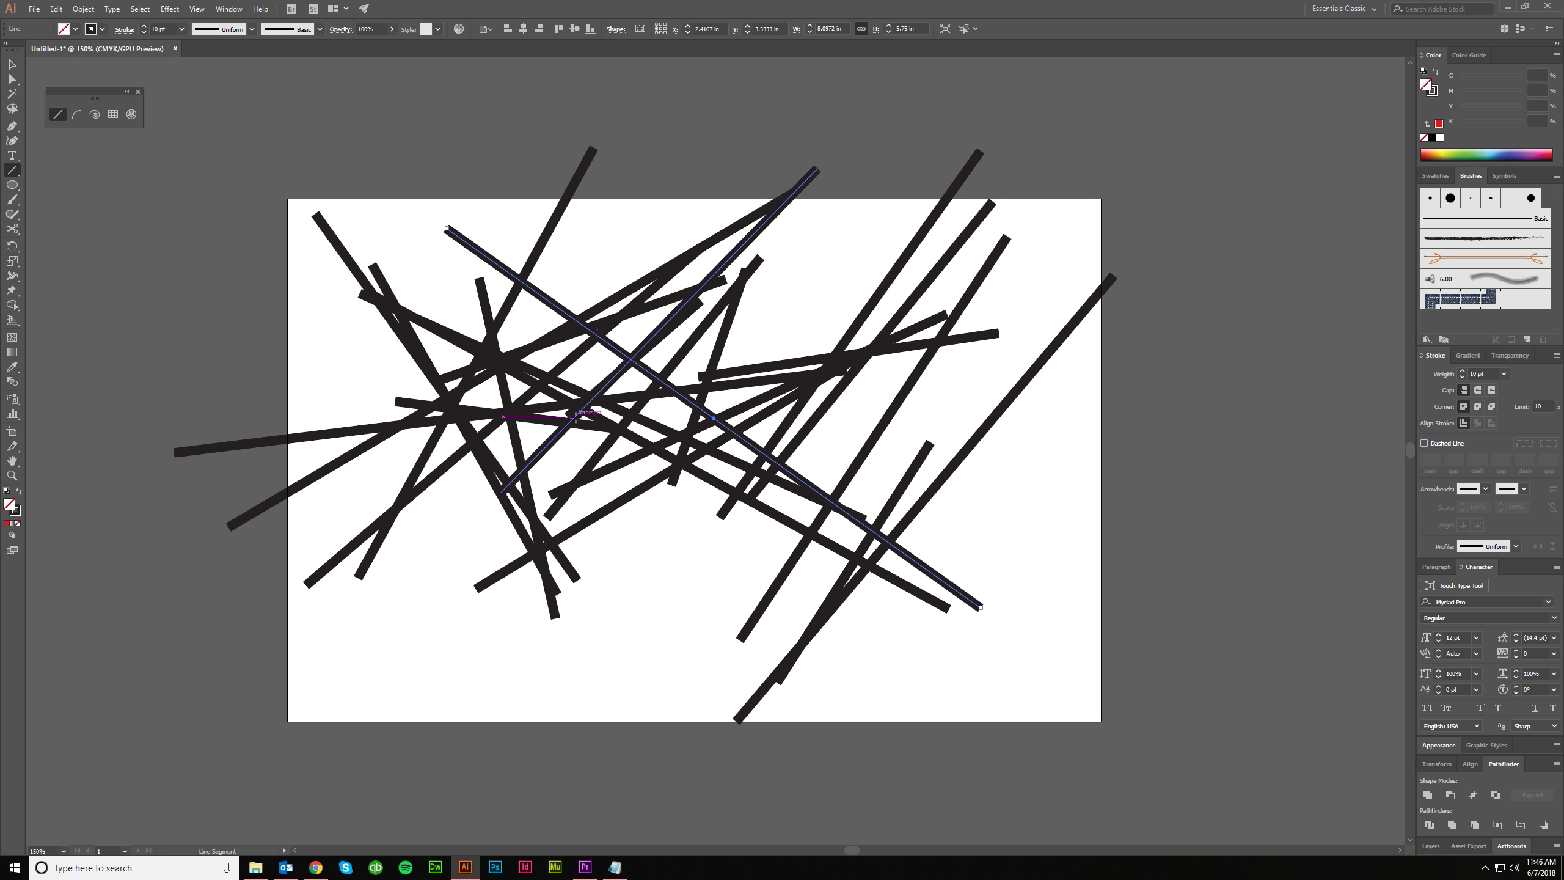
Draw two separate straight lines on the left part of the artboard with the Pen tool
key(ctrl+shift+a)
key(p)
click(351, 353)
click(448, 596)
key(Escape)
click(433, 311)
click(569, 600)
Delete all the lines on the artboard
key(ctrl+shift+a)
key(v)
key(ctrl+a)
key(Delete)
Draw five slanted lines across the artboard with the Line Segment tool
click(58, 115)
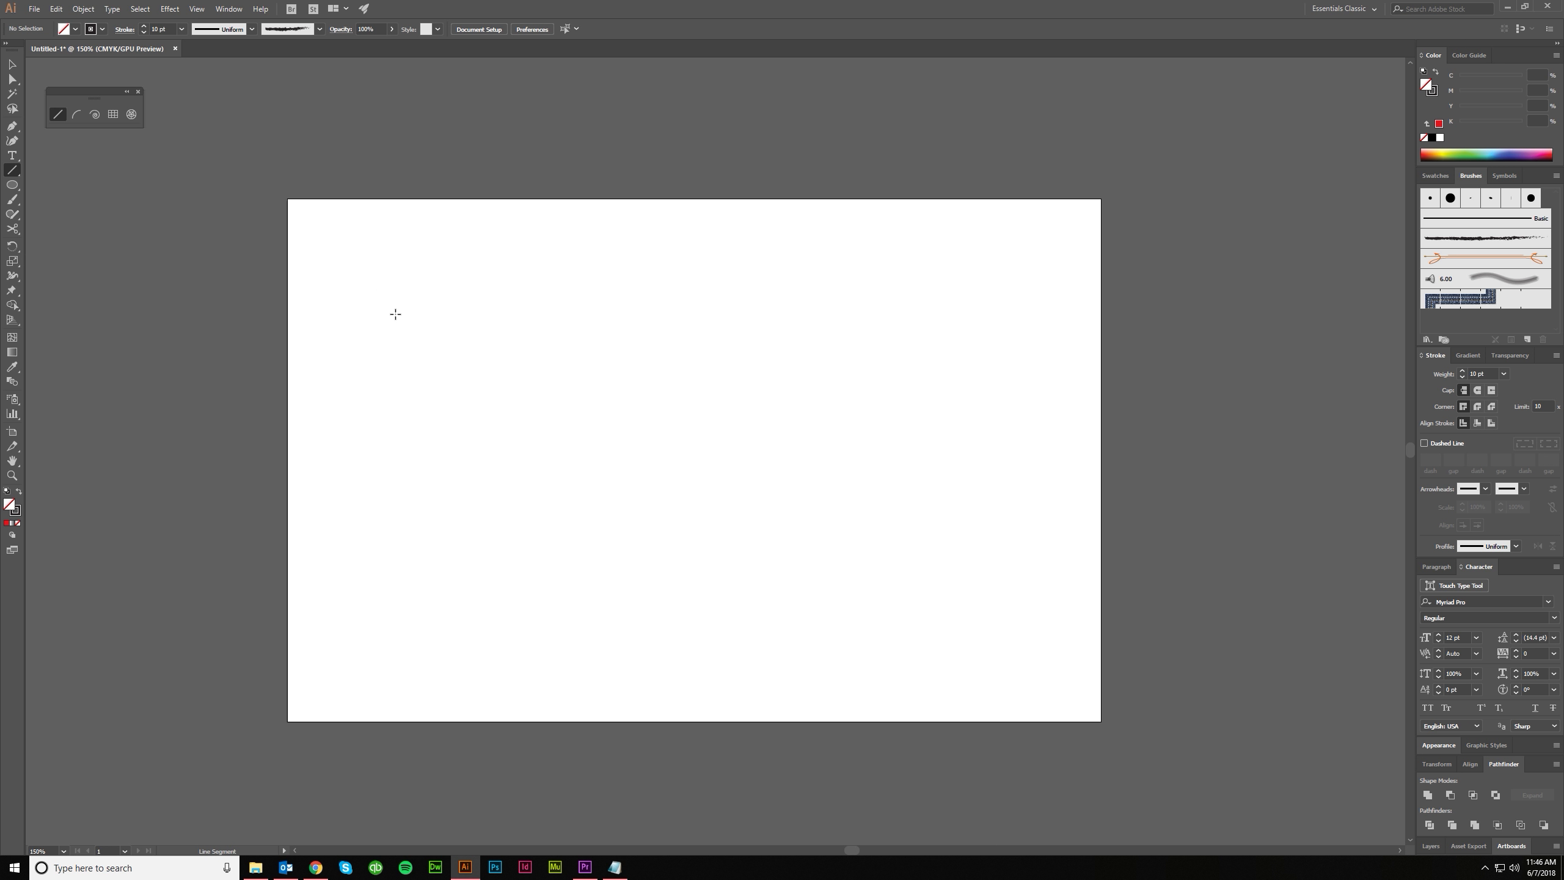
drag(583, 240, 340, 536)
drag(624, 288, 452, 569)
drag(695, 253, 414, 601)
drag(870, 300, 692, 541)
drag(890, 297, 705, 611)
Undo the five slanted lines and try a vertical line about 4.78 in long
key(ctrl+z)
key(ctrl+z)
key(ctrl+z)
key(ctrl+z)
key(ctrl+z)
drag(548, 448, 536, 133)
key(ctrl+z)
Create a line 5 in long at a 45° angle with the Fill Line option on, using the Line Segment options
click(392, 352)
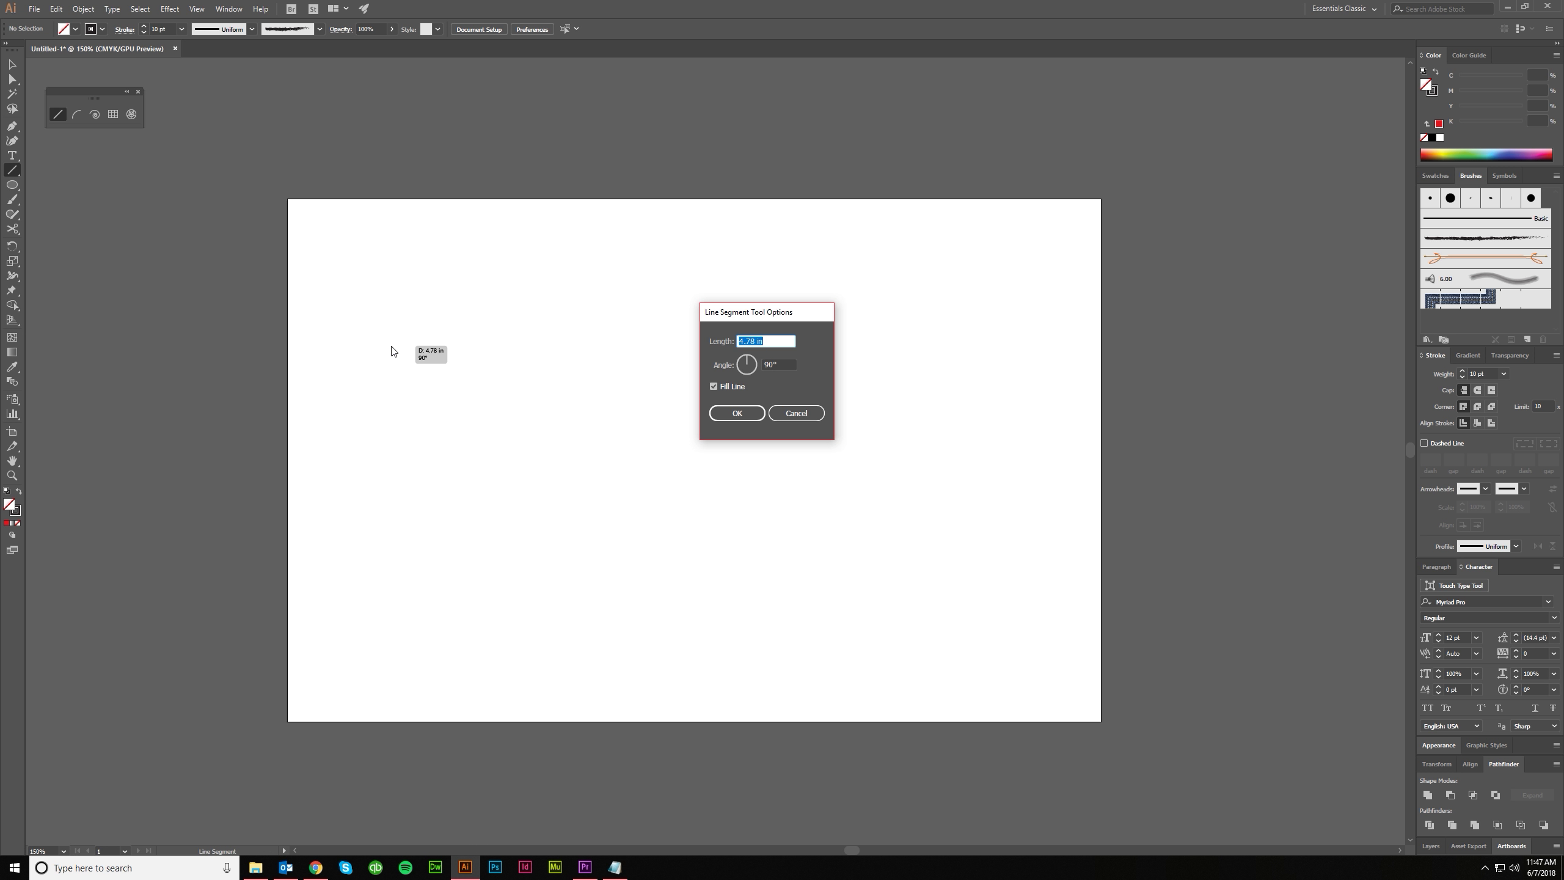
text(5)
key(Tab)
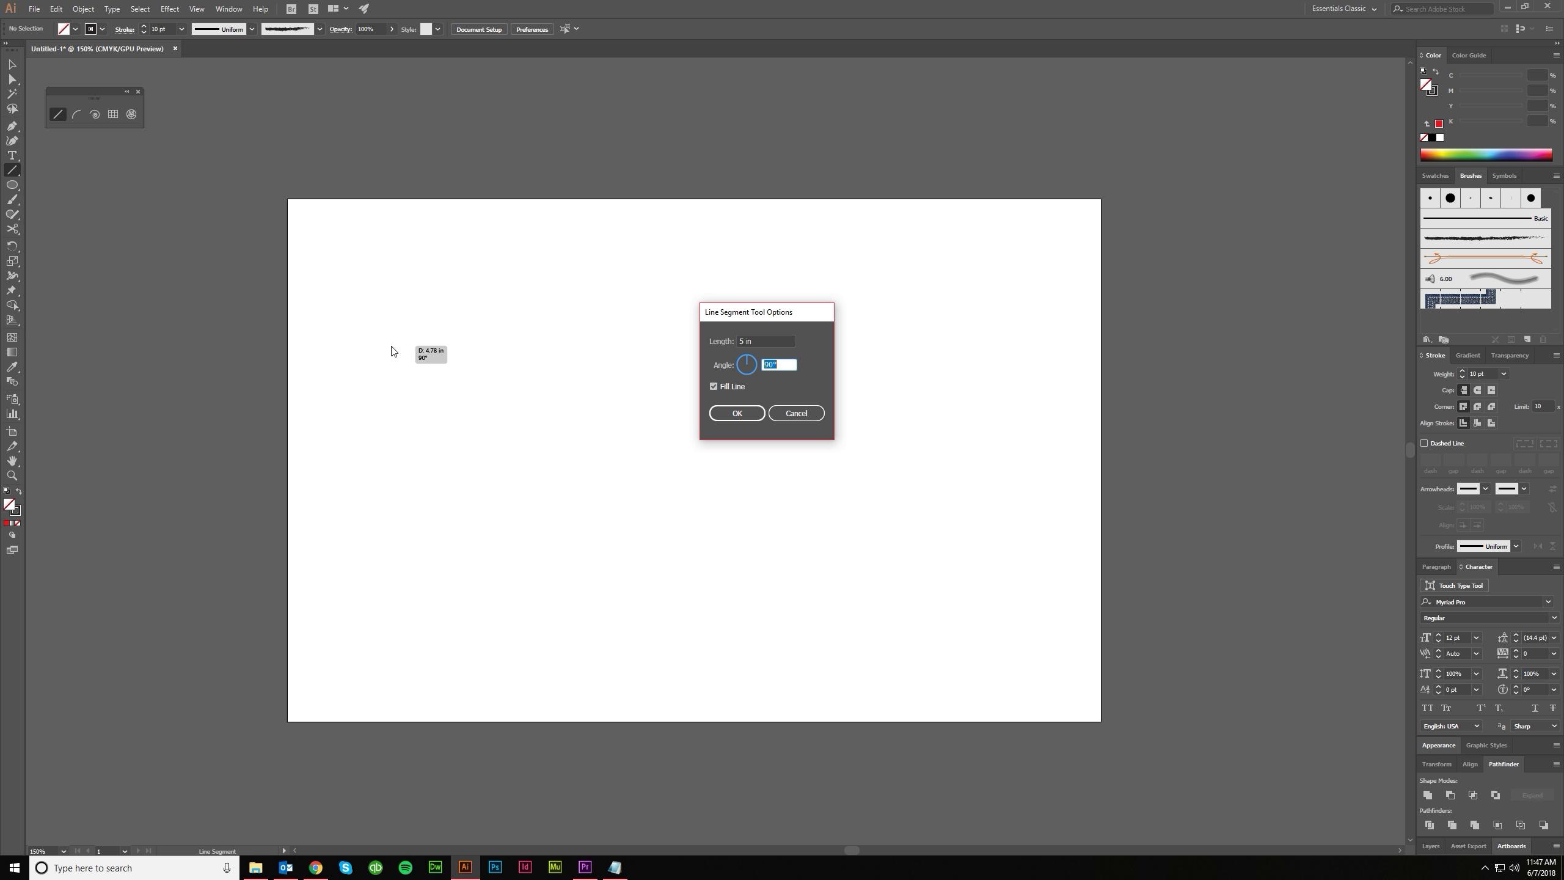
key(shift+Tab)
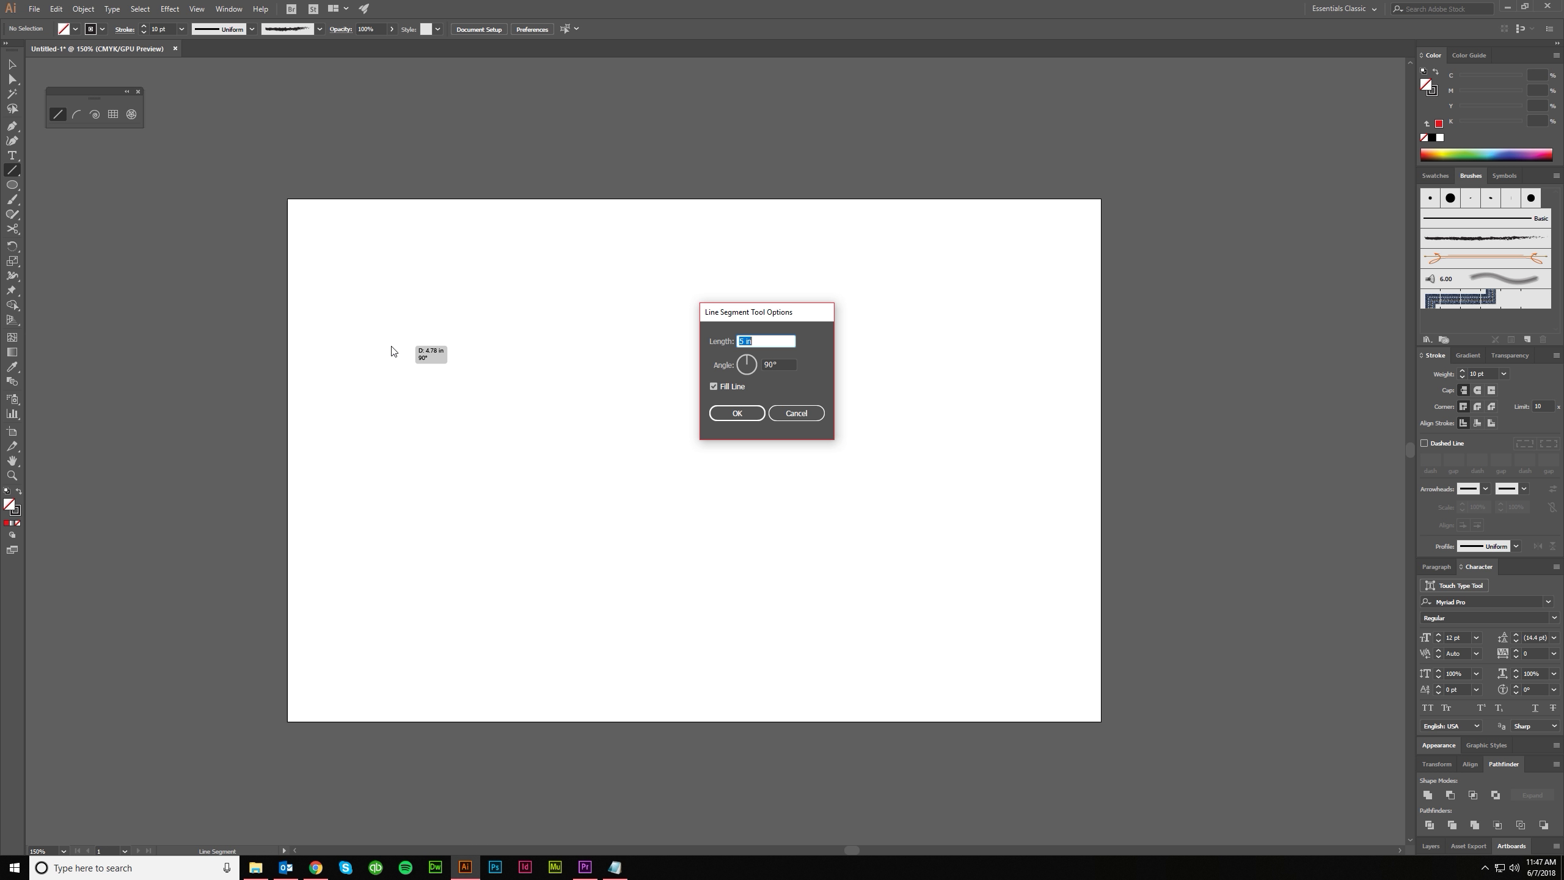
key(Tab)
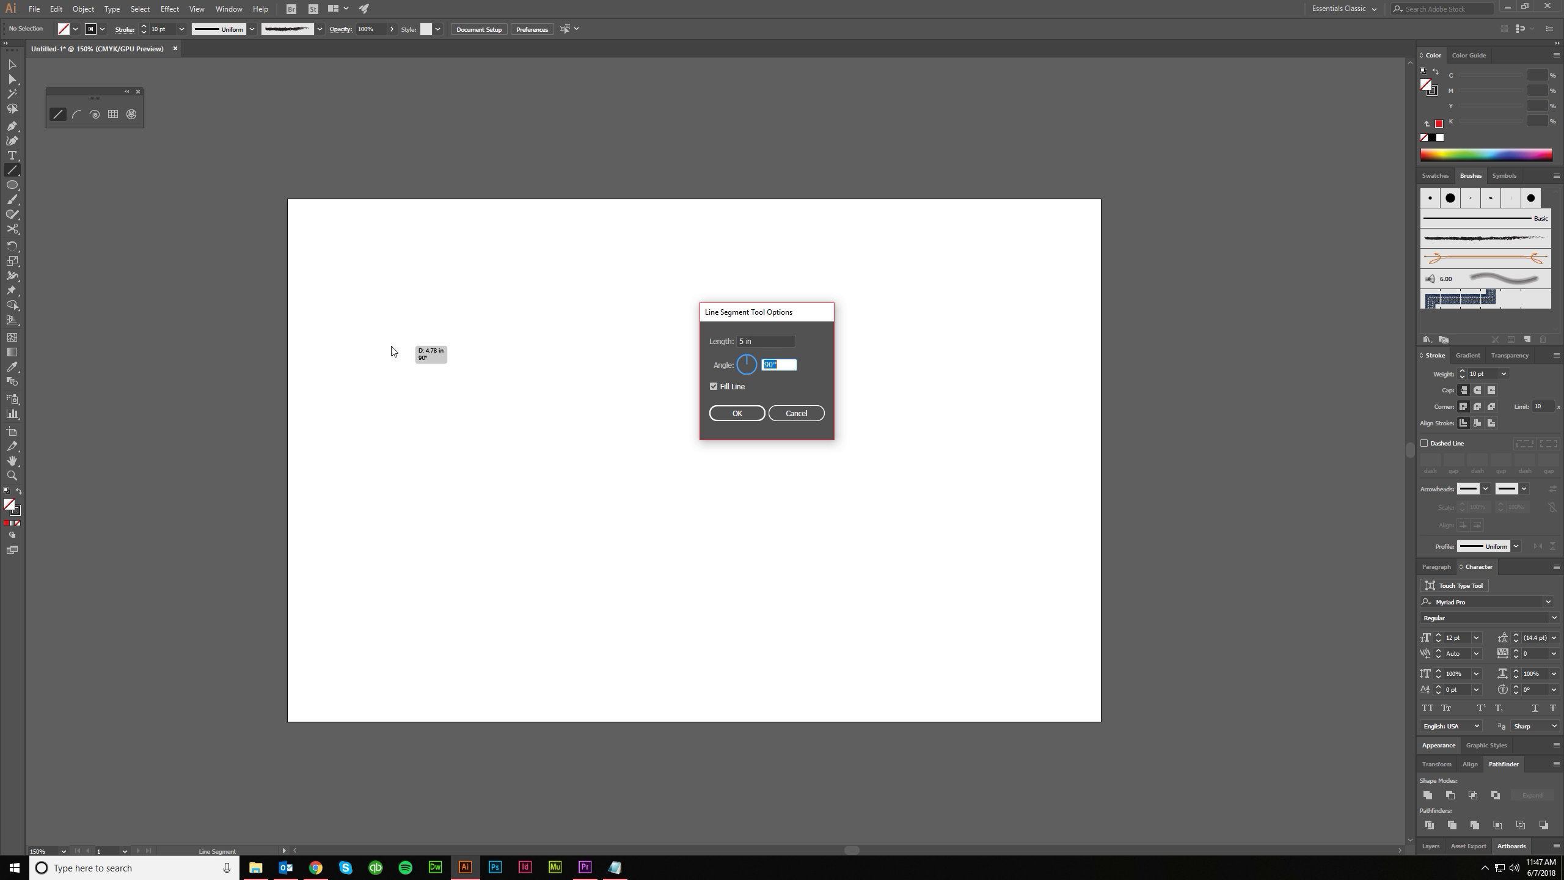
text(45)
key(Tab)
click(713, 387)
click(714, 387)
click(729, 415)
Move the 45° line down so it lies fully within the left half of the artboard, and deselect it
key(v)
click(489, 286)
drag(471, 268, 462, 441)
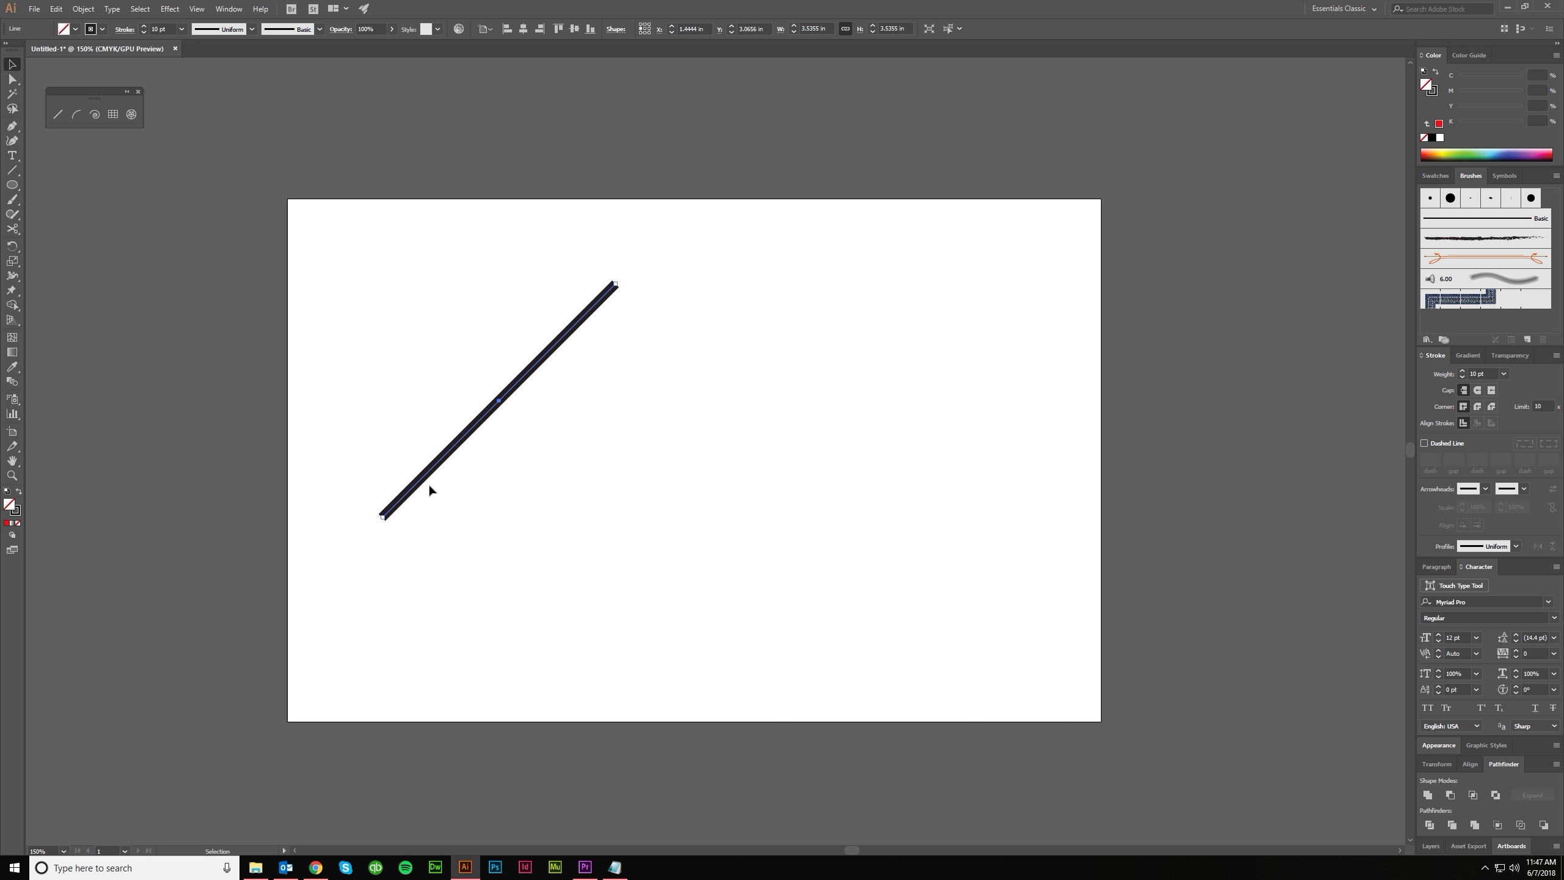
click(1103, 304)
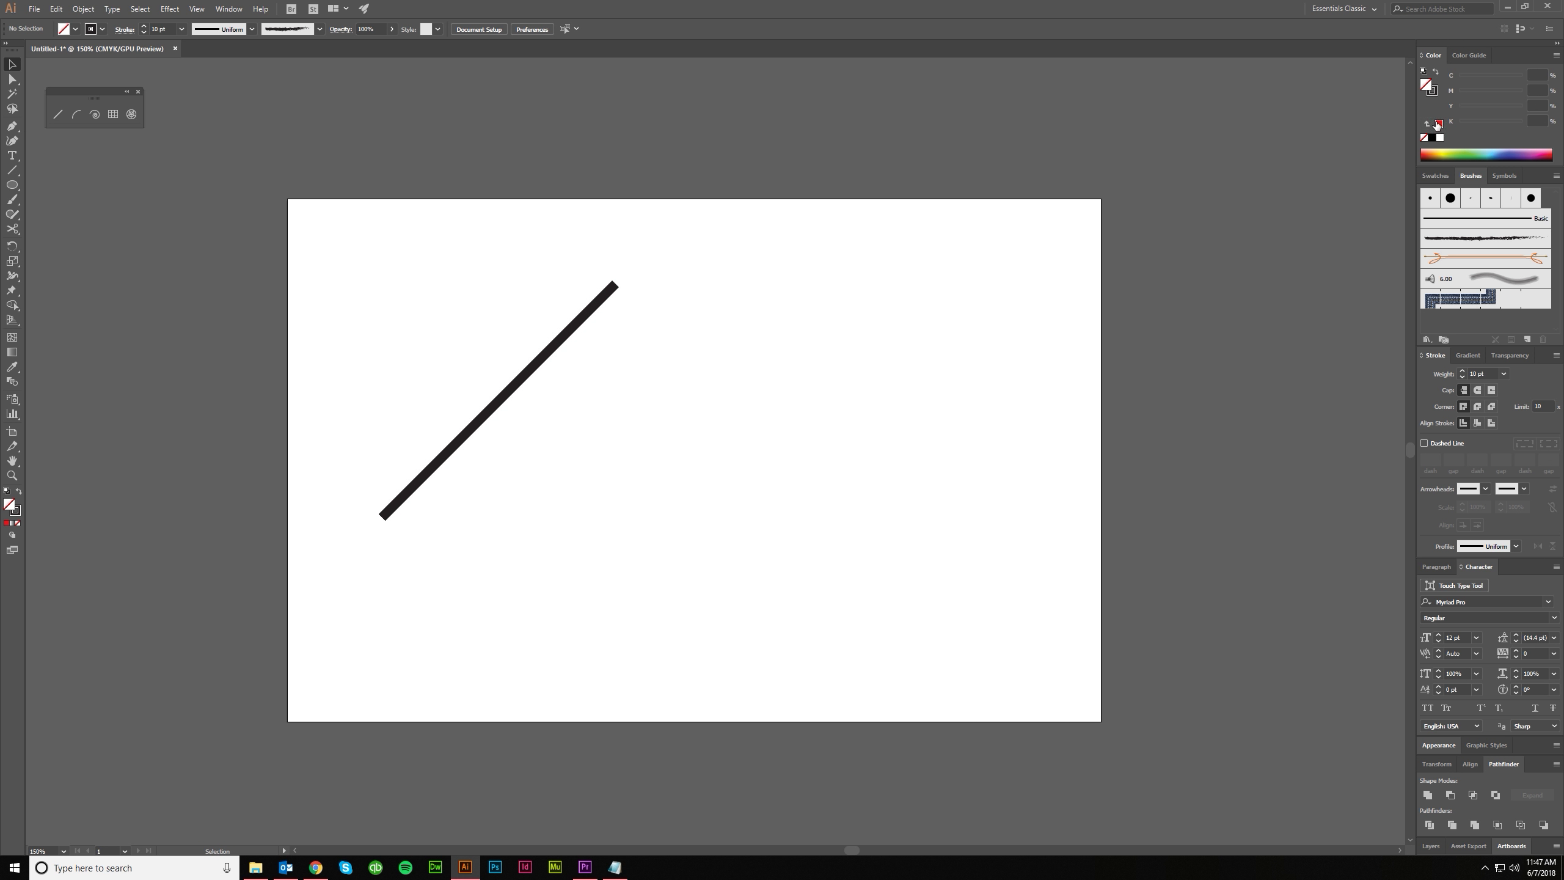
click(554, 346)
click(683, 445)
Restore the red fill and create a second 5 in line at 45° beside the first, with Fill Line on
click(1439, 124)
click(57, 115)
click(635, 525)
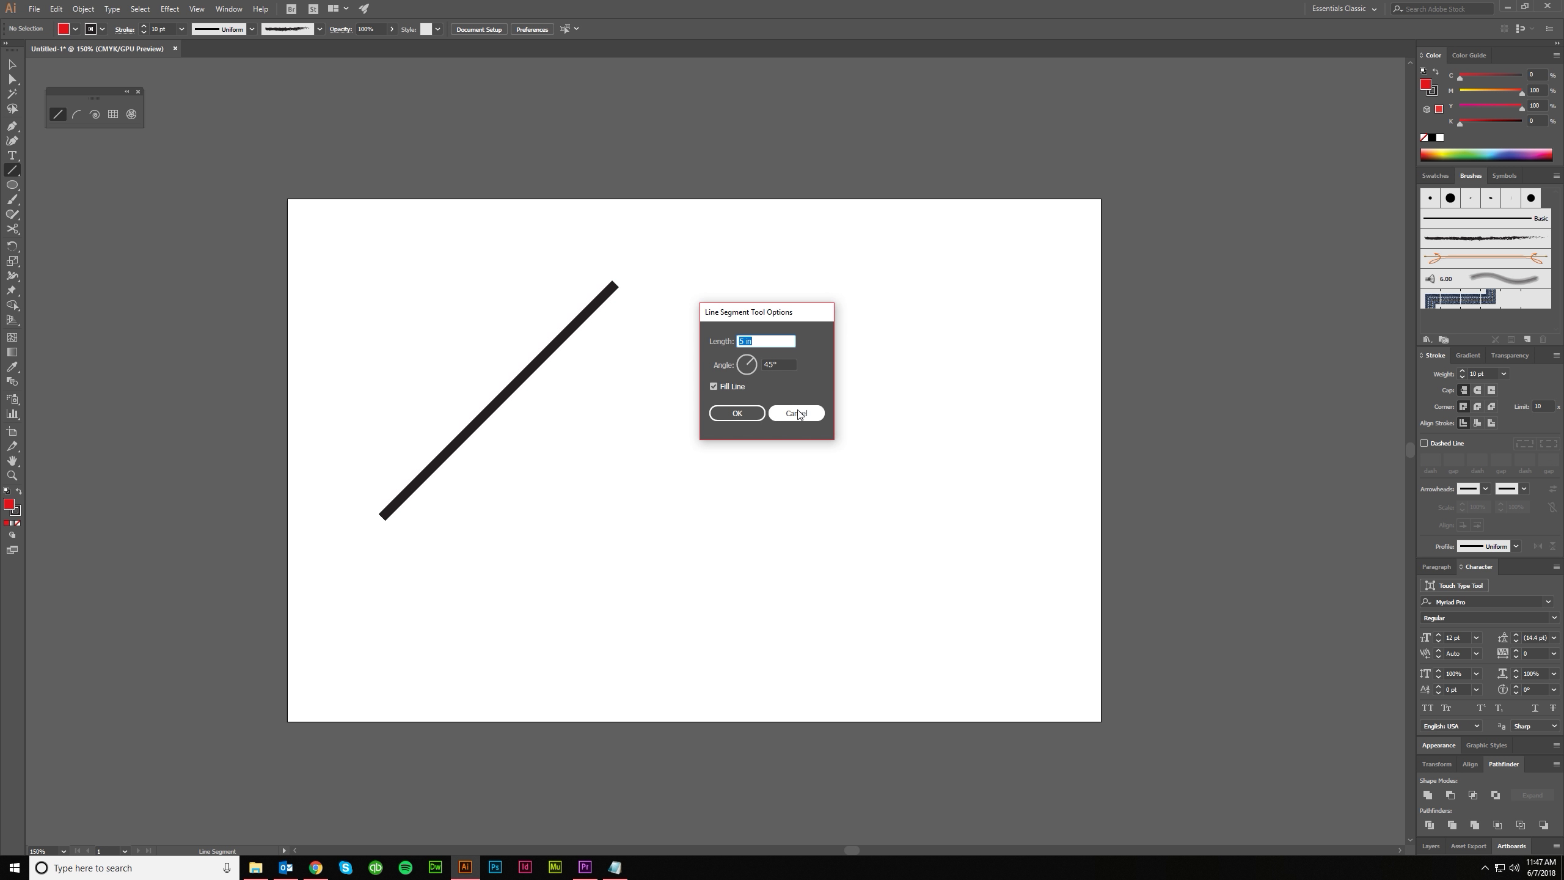
click(737, 413)
key(v)
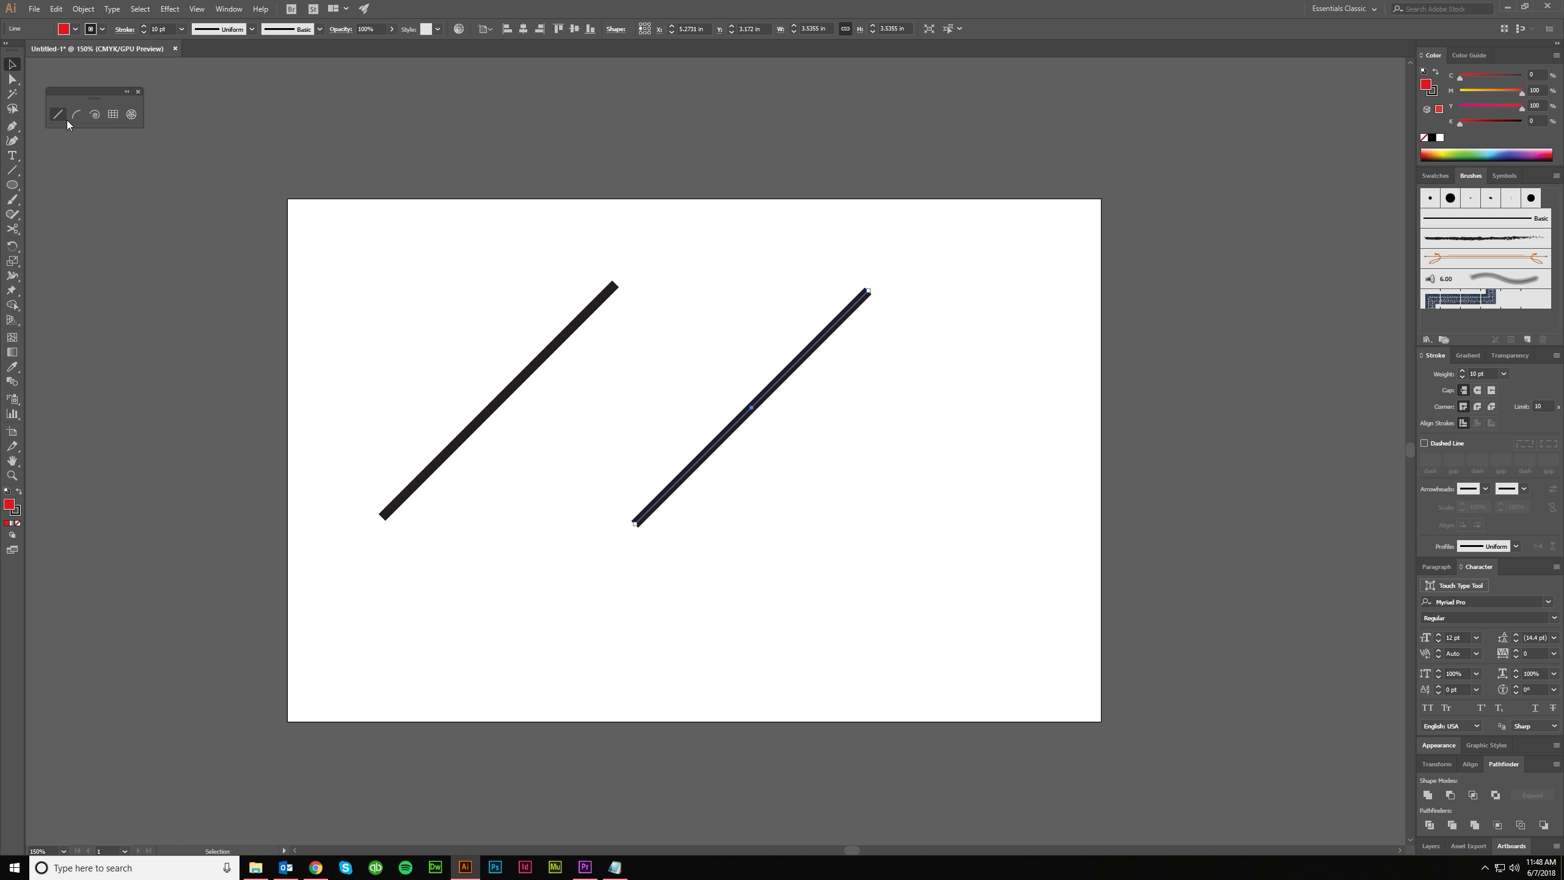
Select each of the two lines in turn to compare their fill settings
click(493, 406)
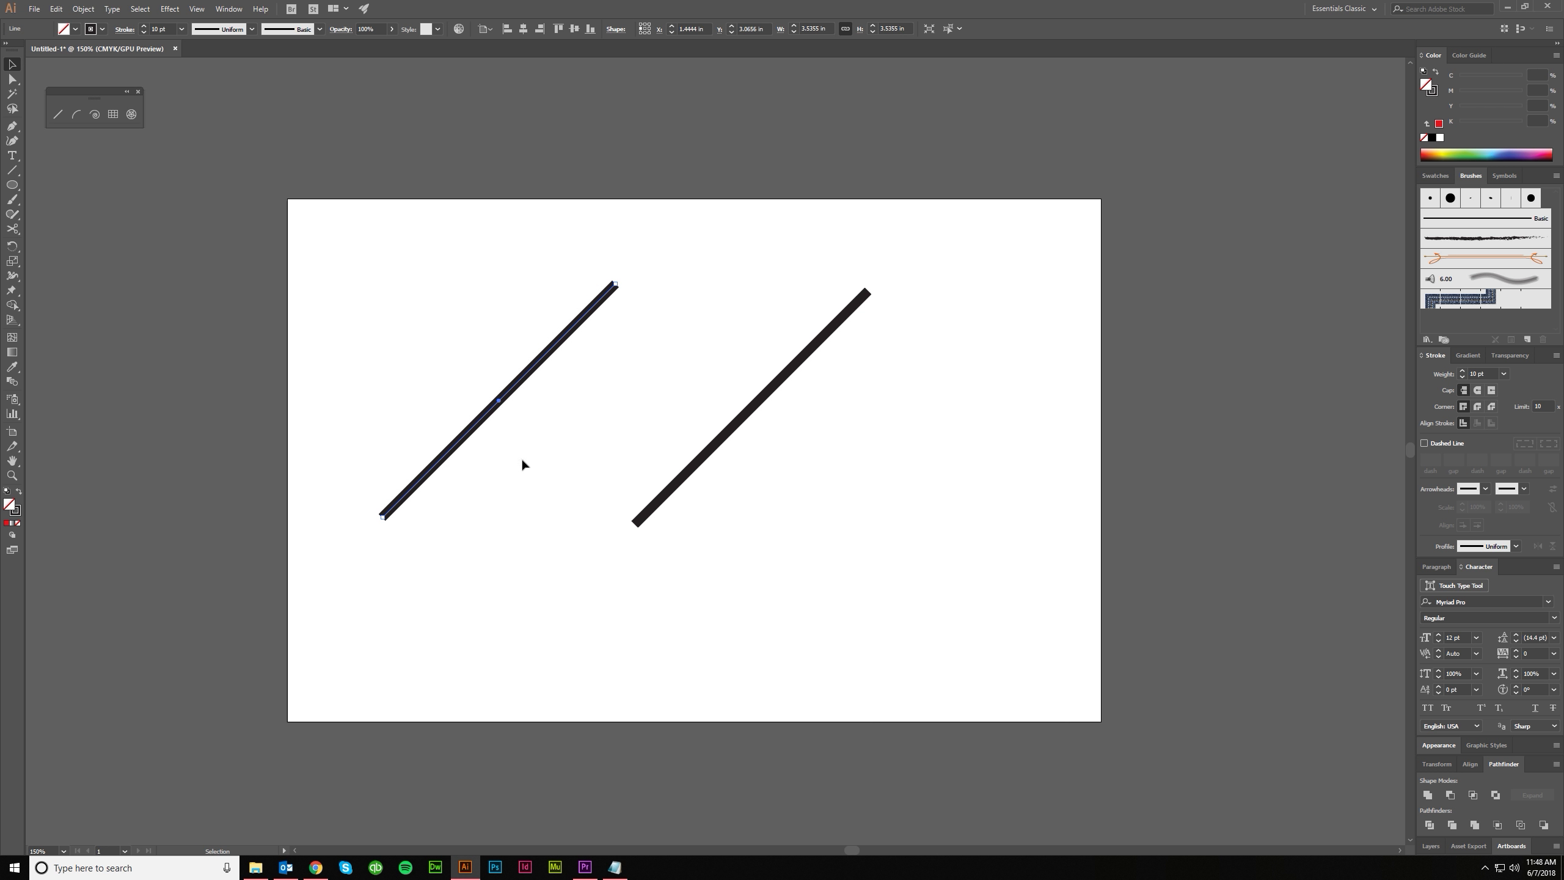
drag(799, 450, 808, 454)
click(626, 349)
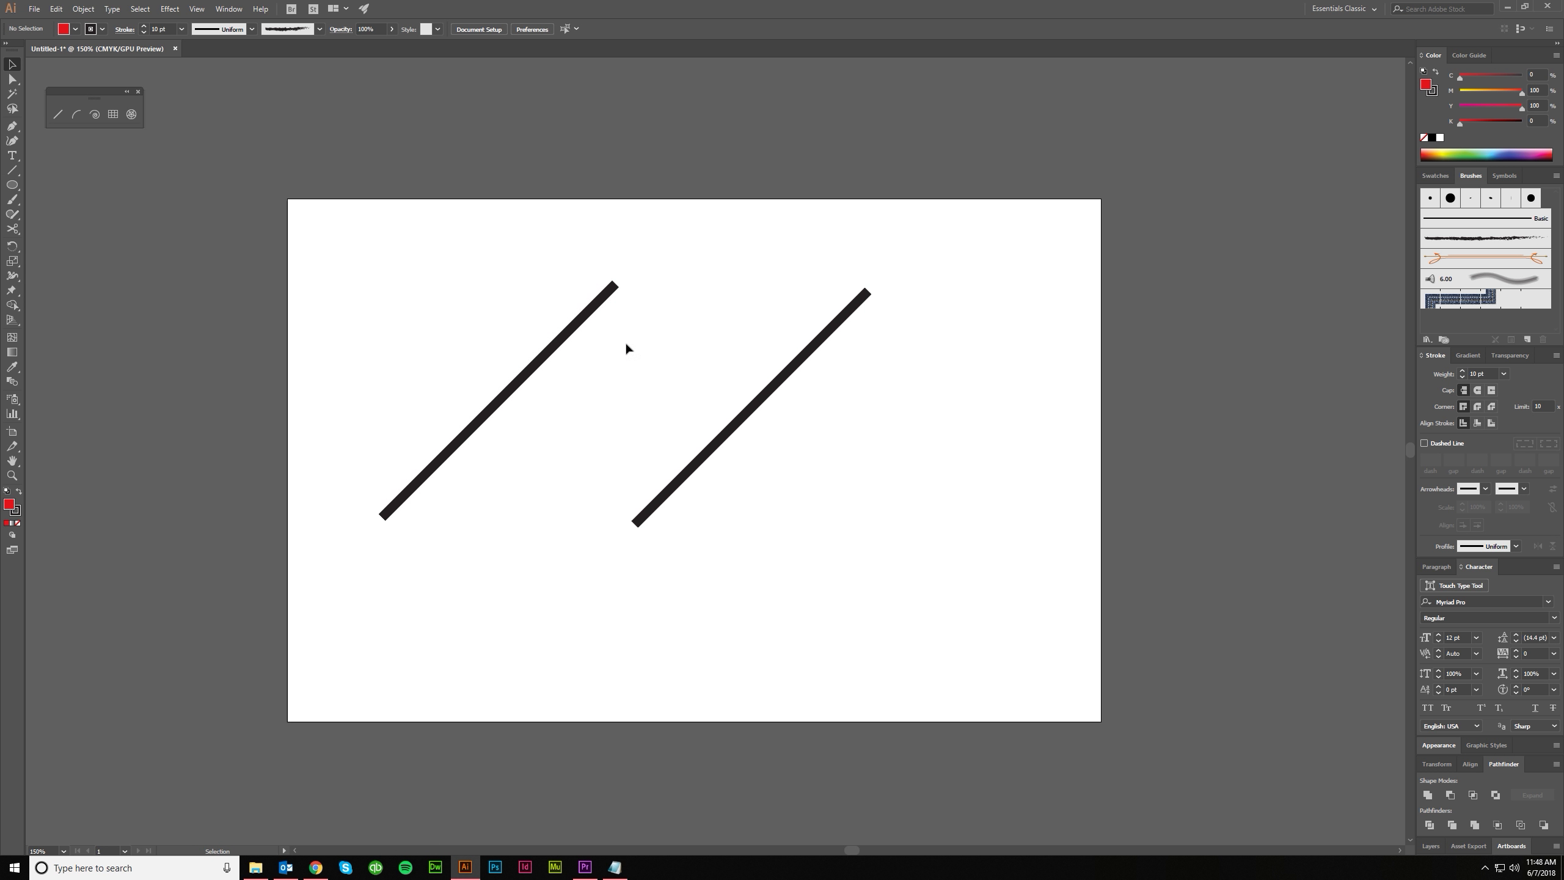
Close the left line into a triangle with the Pen tool, adding a corner at its upper left
click(12, 129)
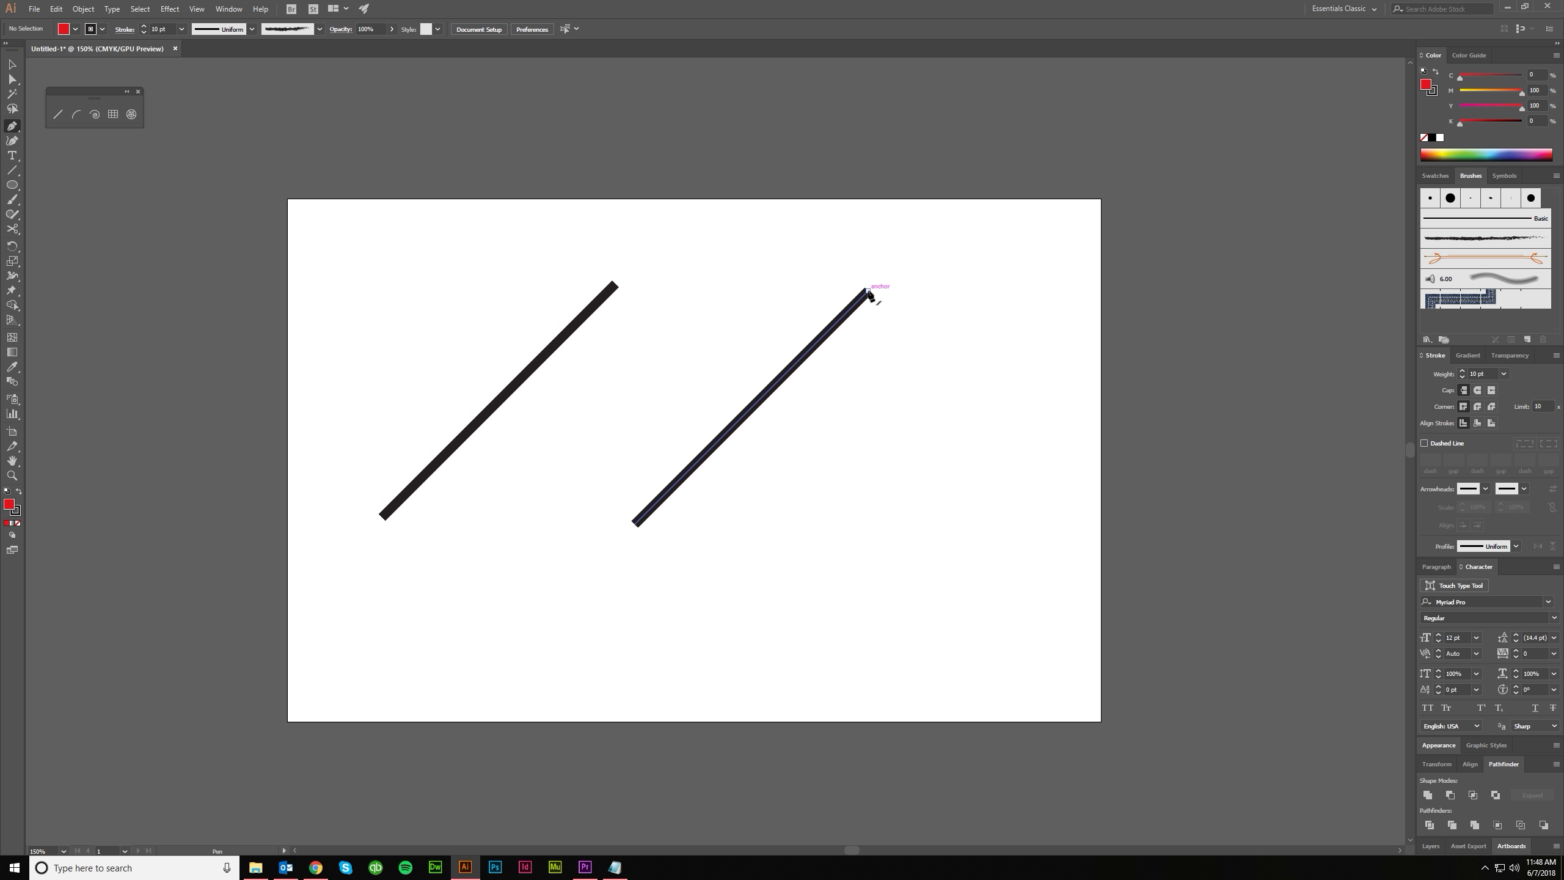
click(614, 286)
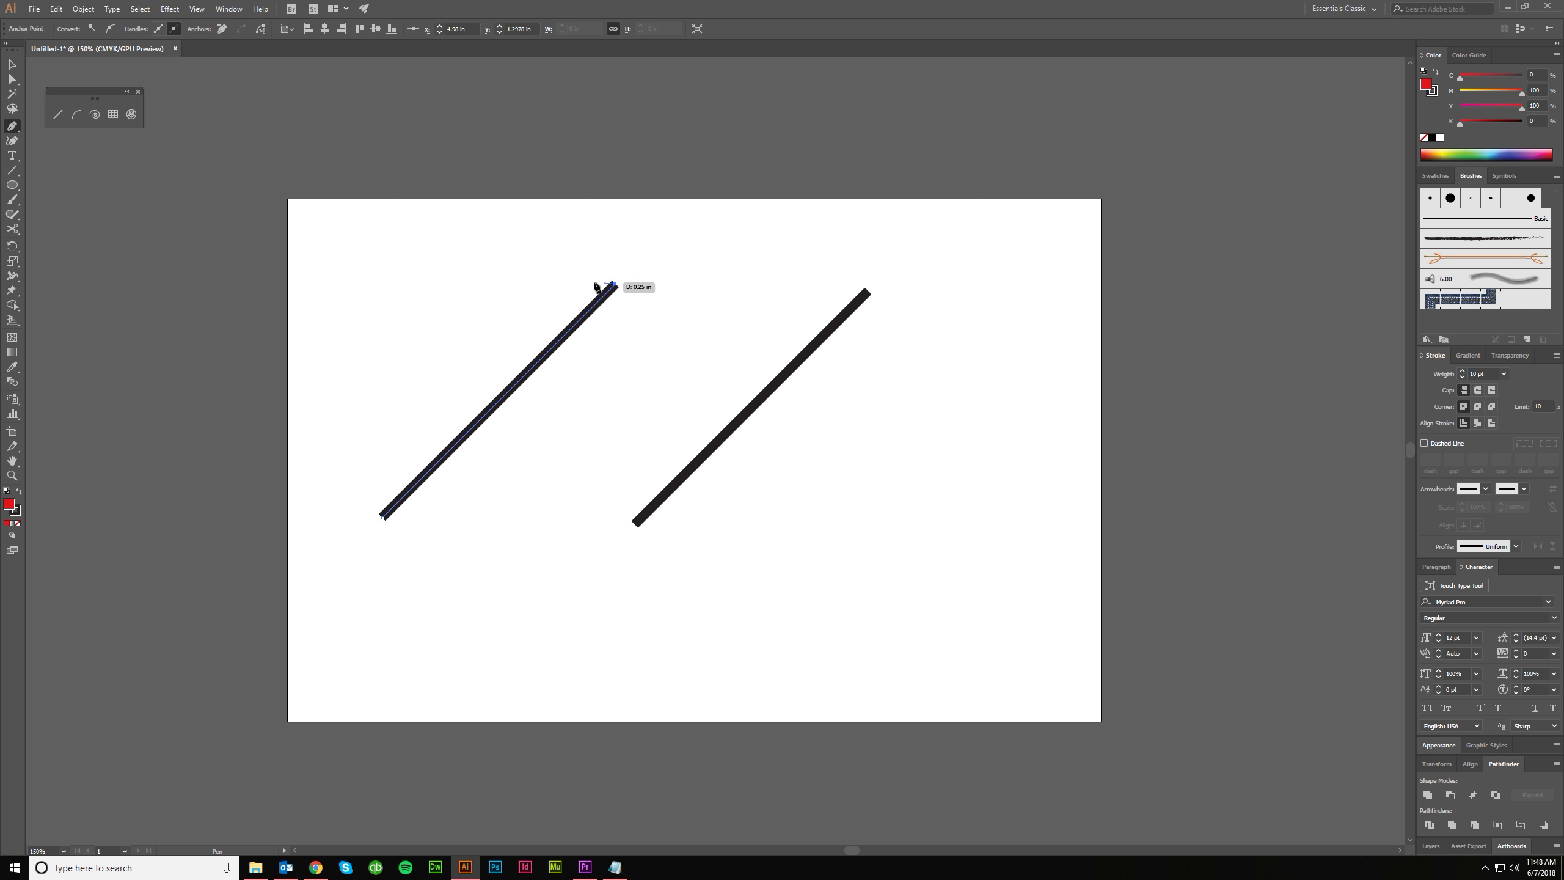
click(375, 284)
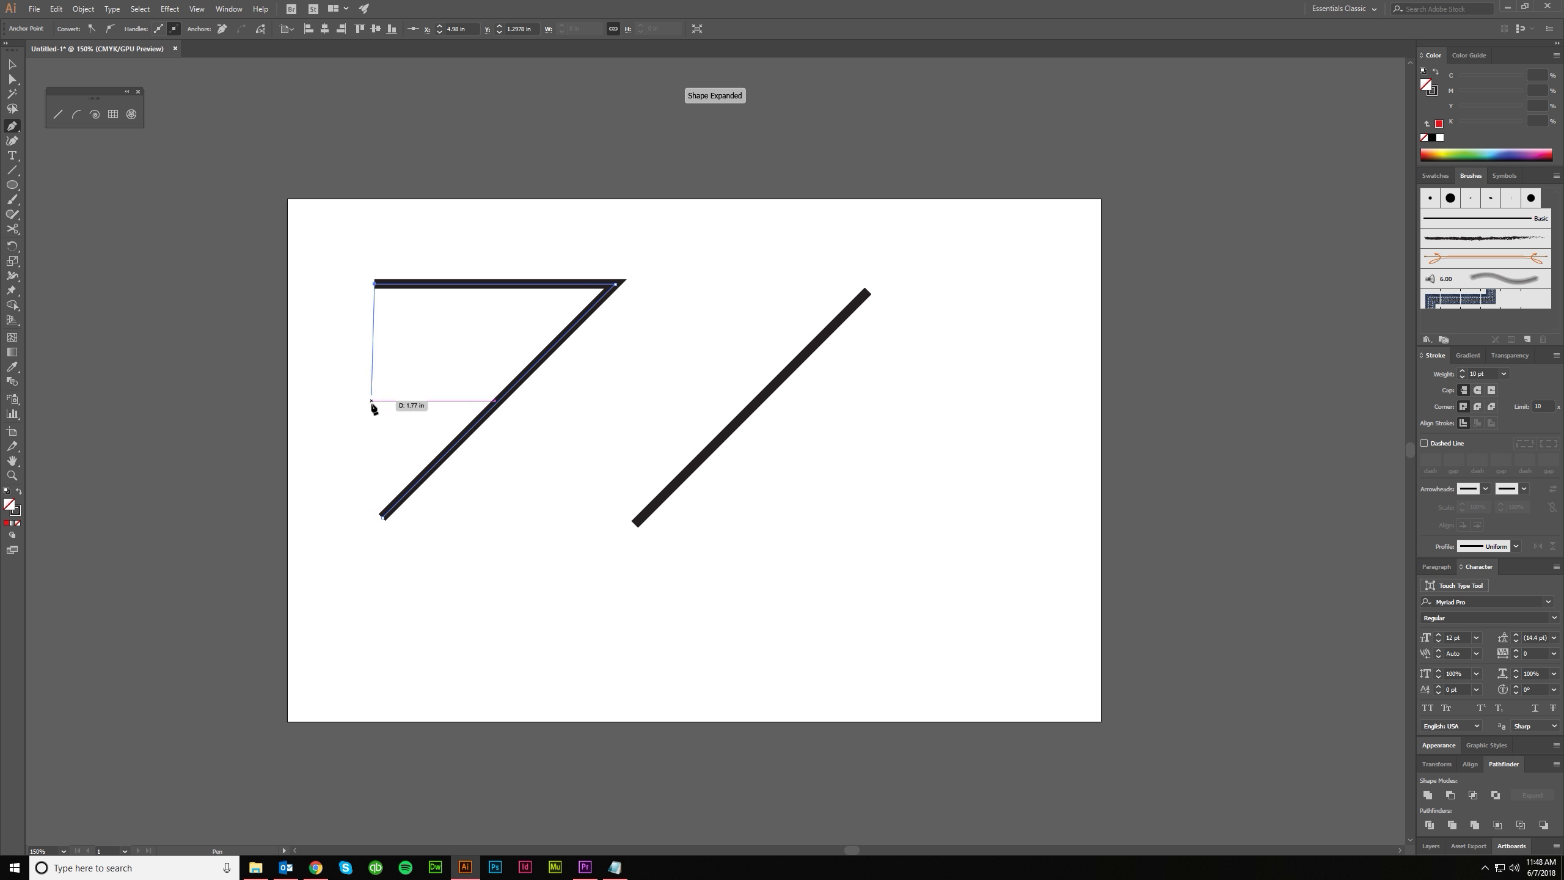
click(382, 515)
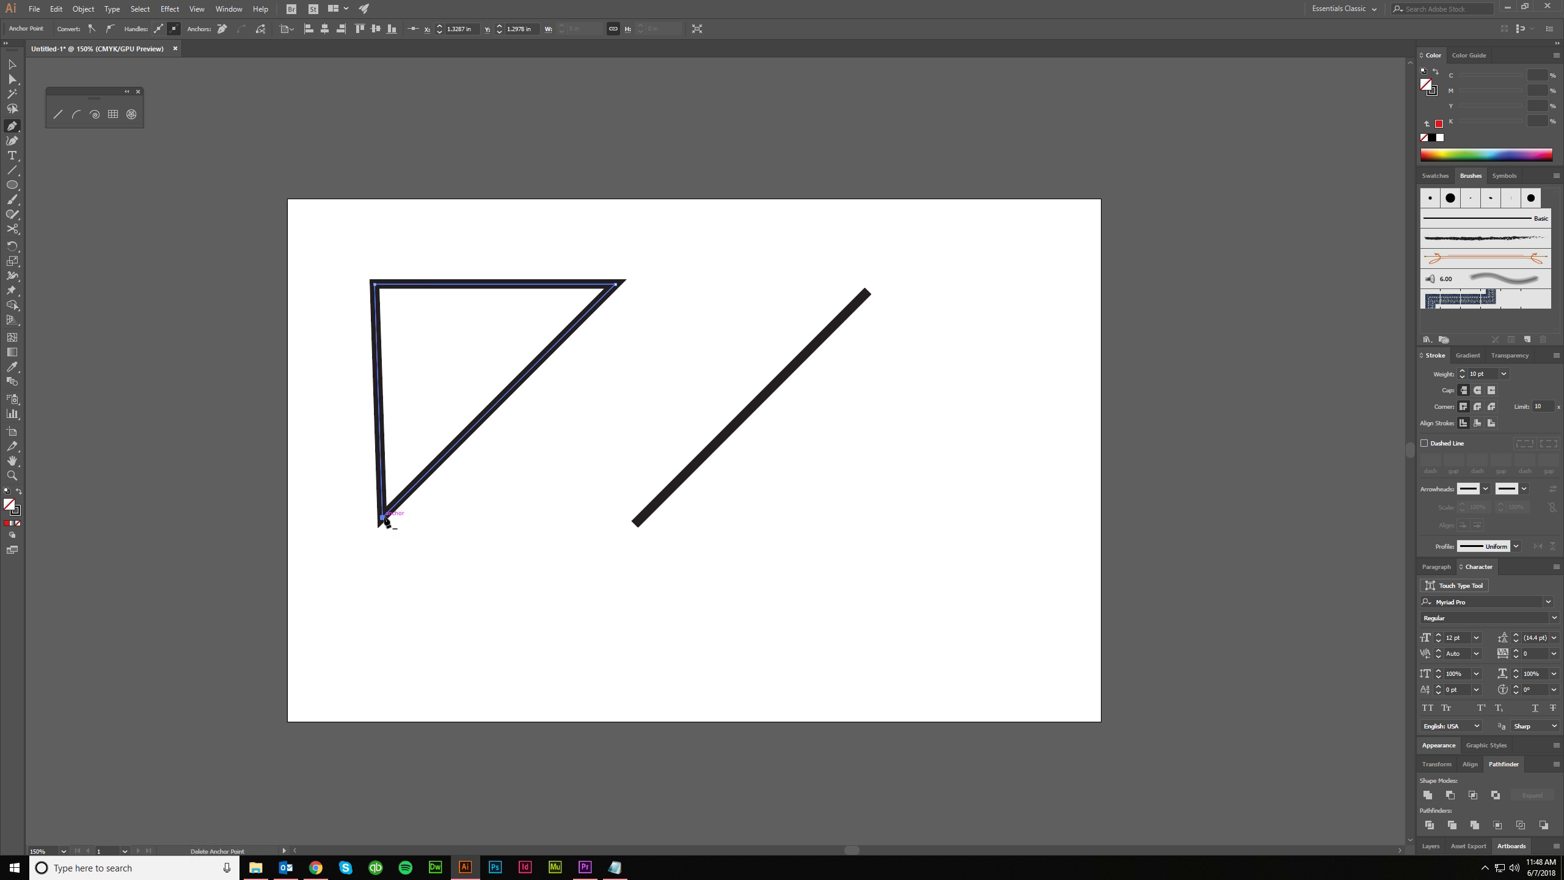
Close the right line into a red-filled triangle with the Pen tool, adding a corner at its lower right
click(869, 291)
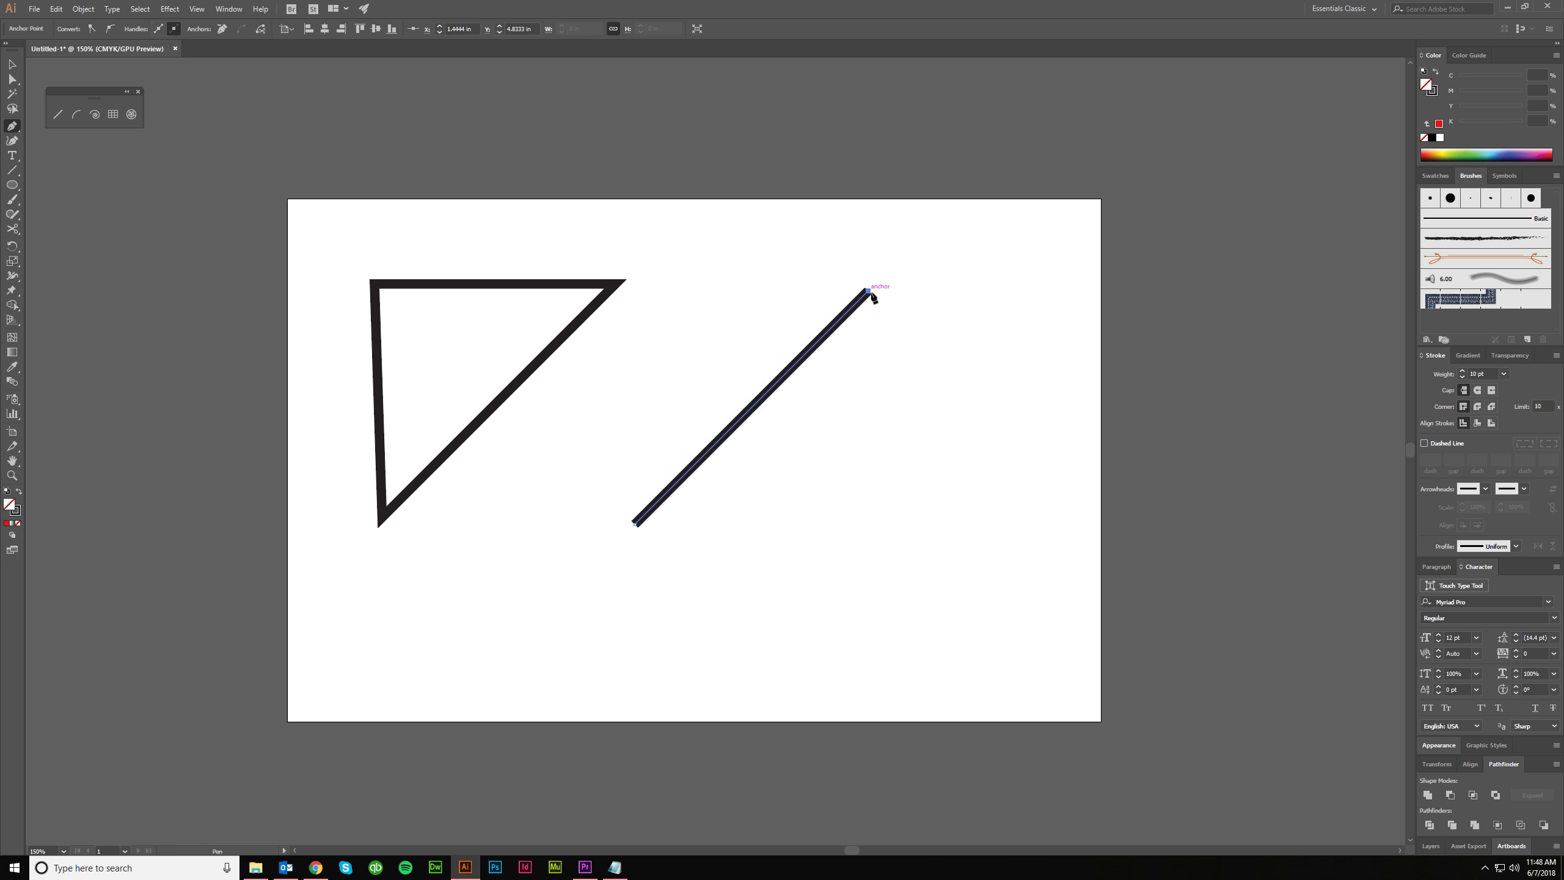
click(987, 531)
click(635, 523)
key(v)
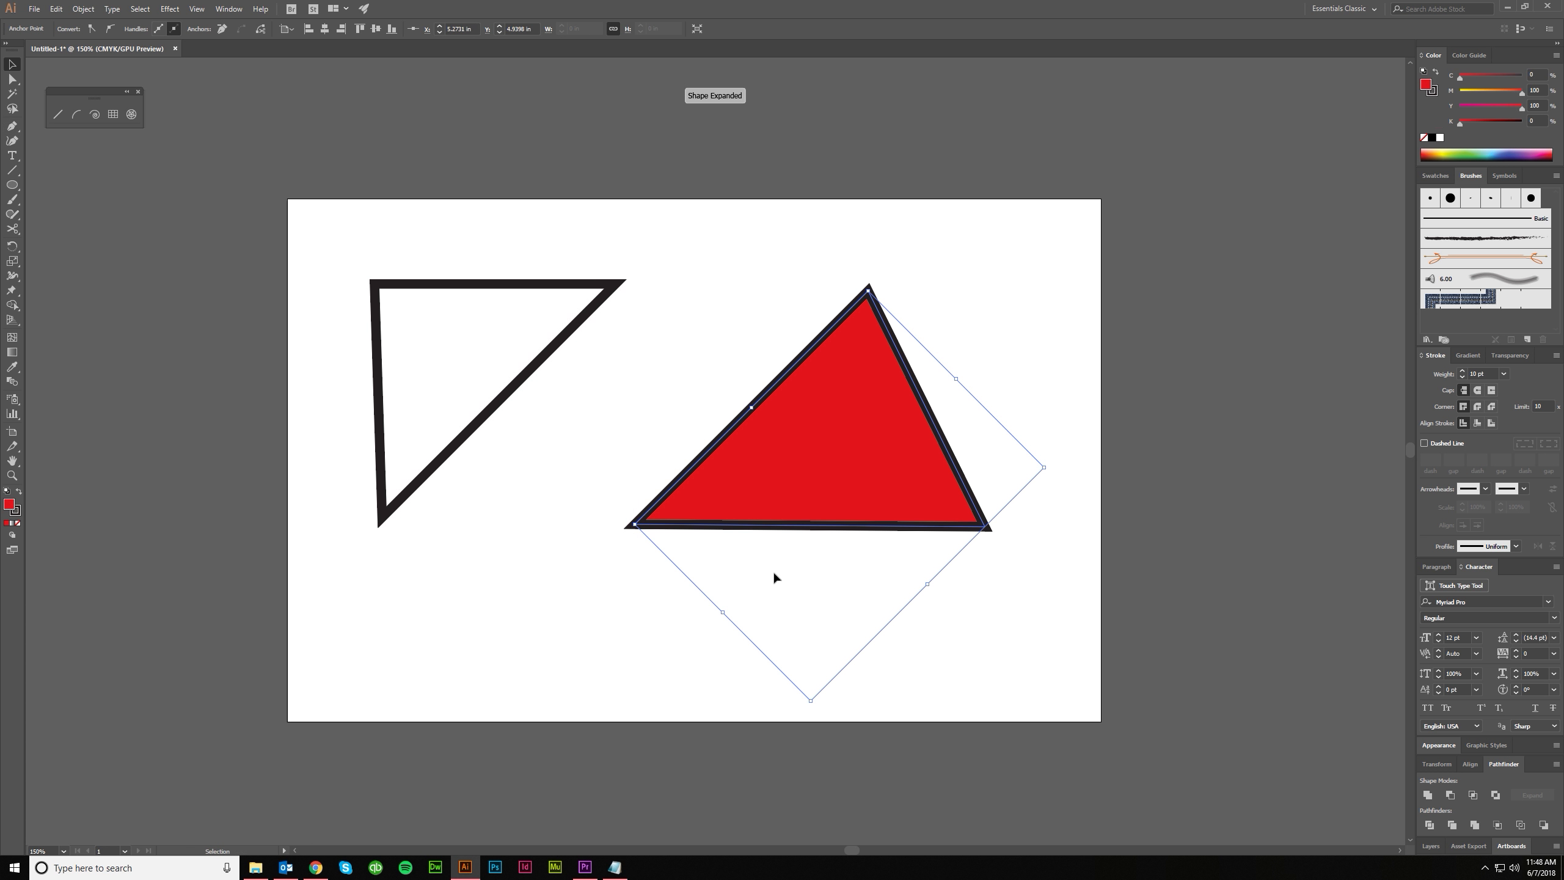
click(764, 576)
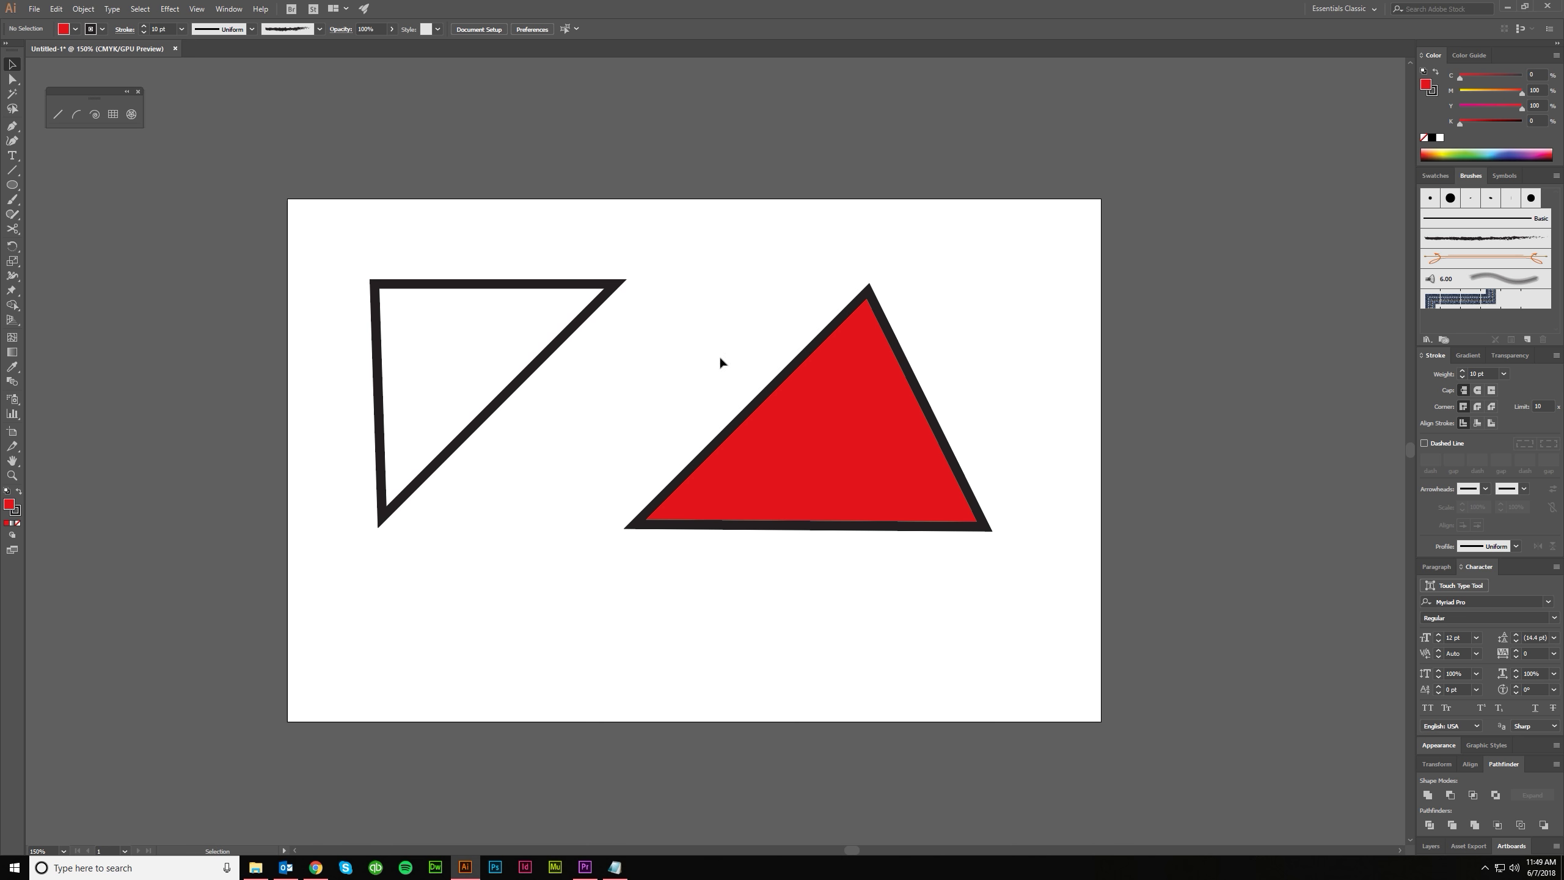
click(861, 425)
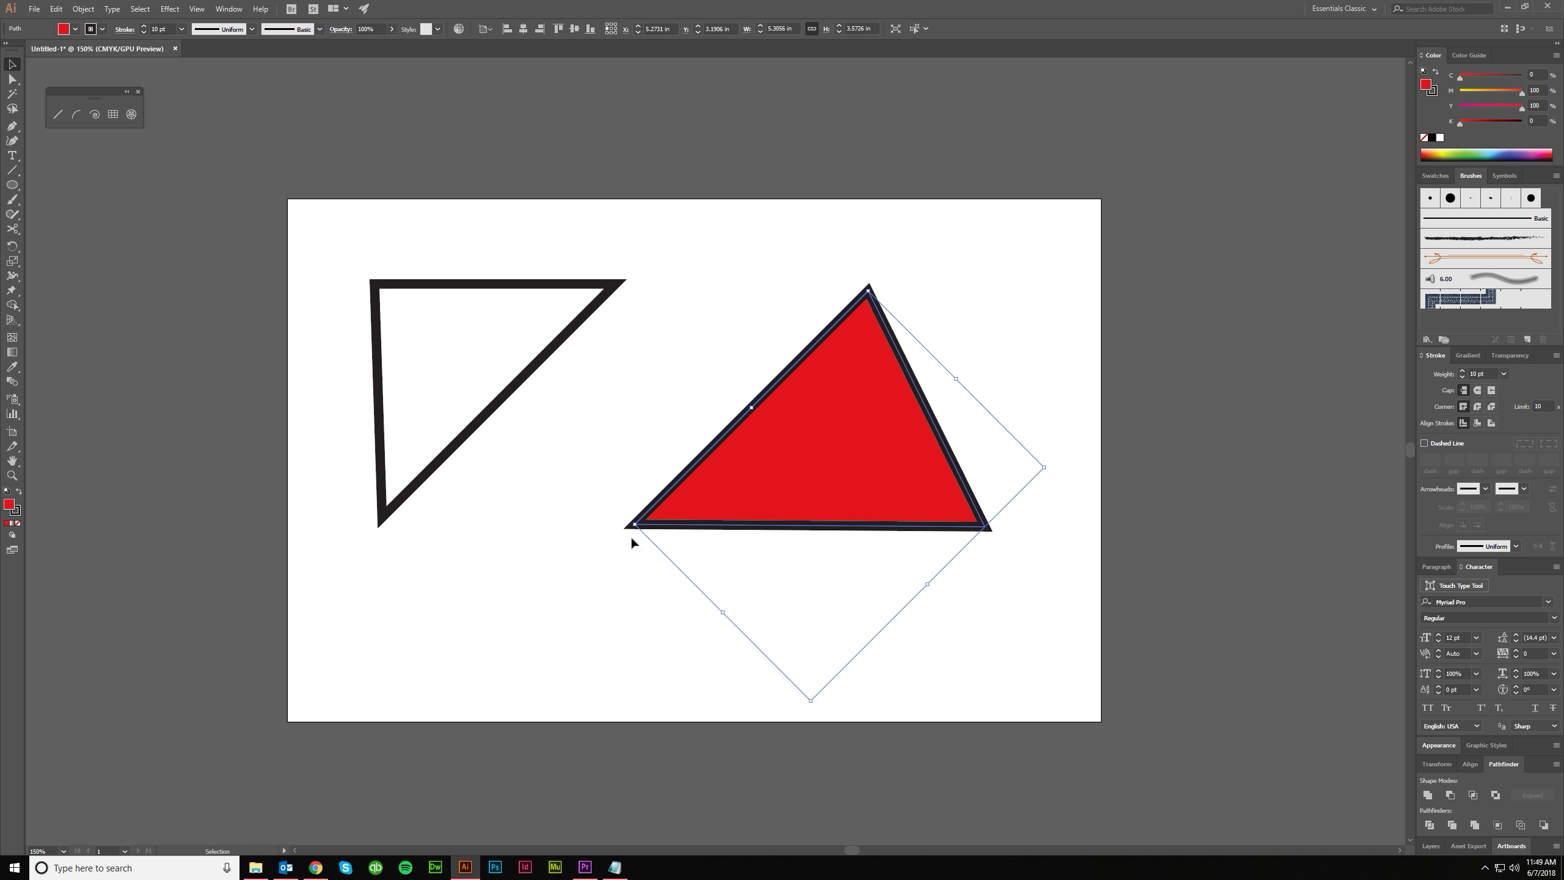
key(ctrl+shift+a)
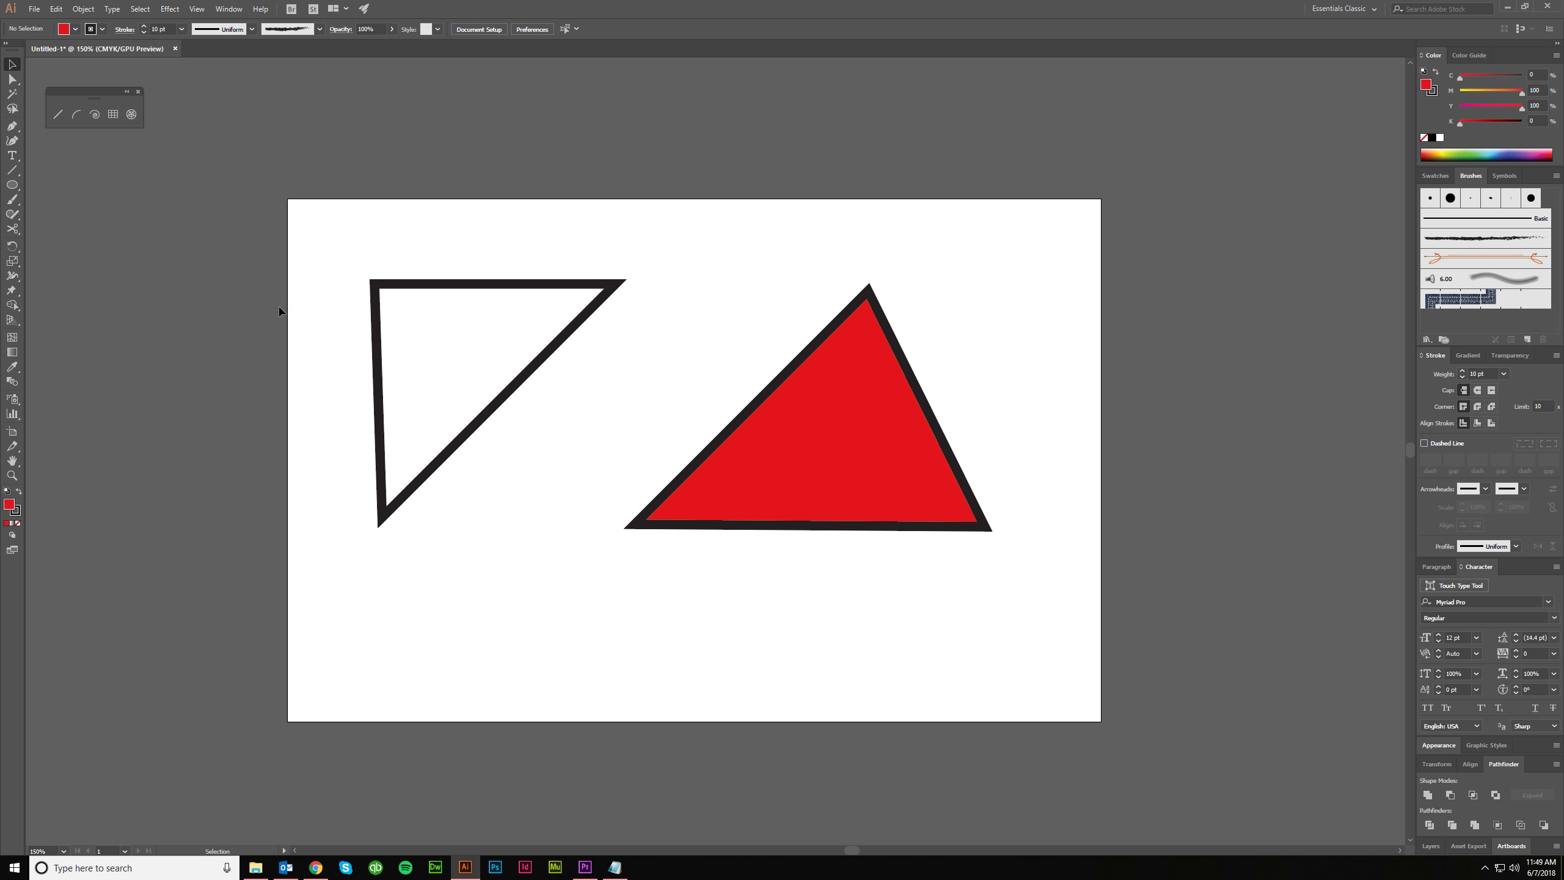
Review the Line Segment options without changing them and try a short diagonal line between the two triangles
click(58, 114)
click(656, 300)
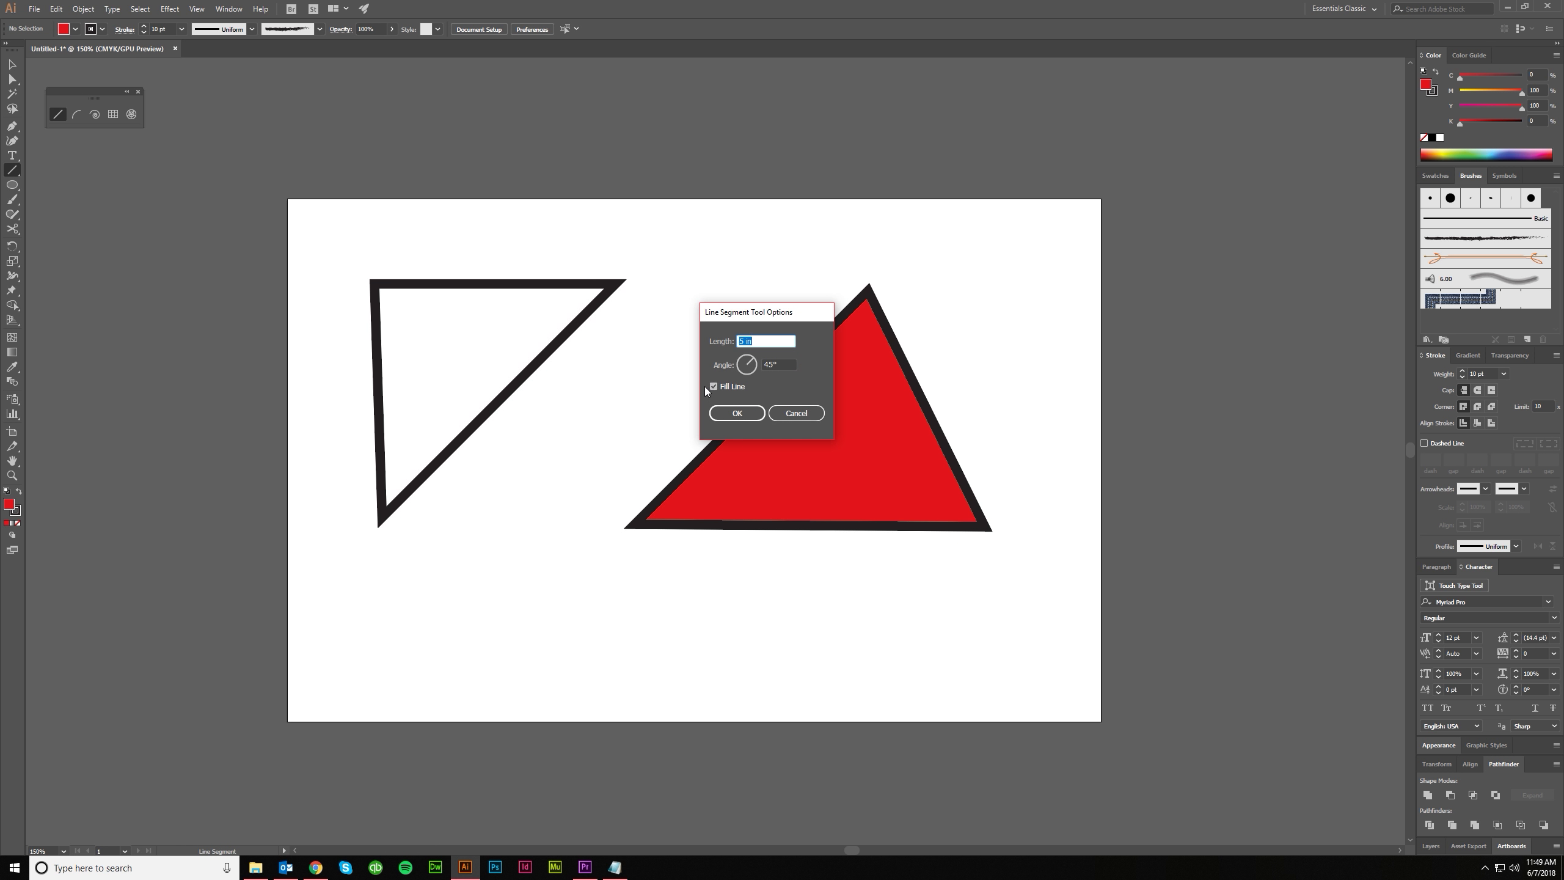
click(796, 413)
drag(576, 436, 668, 624)
key(ctrl+z)
key(v)
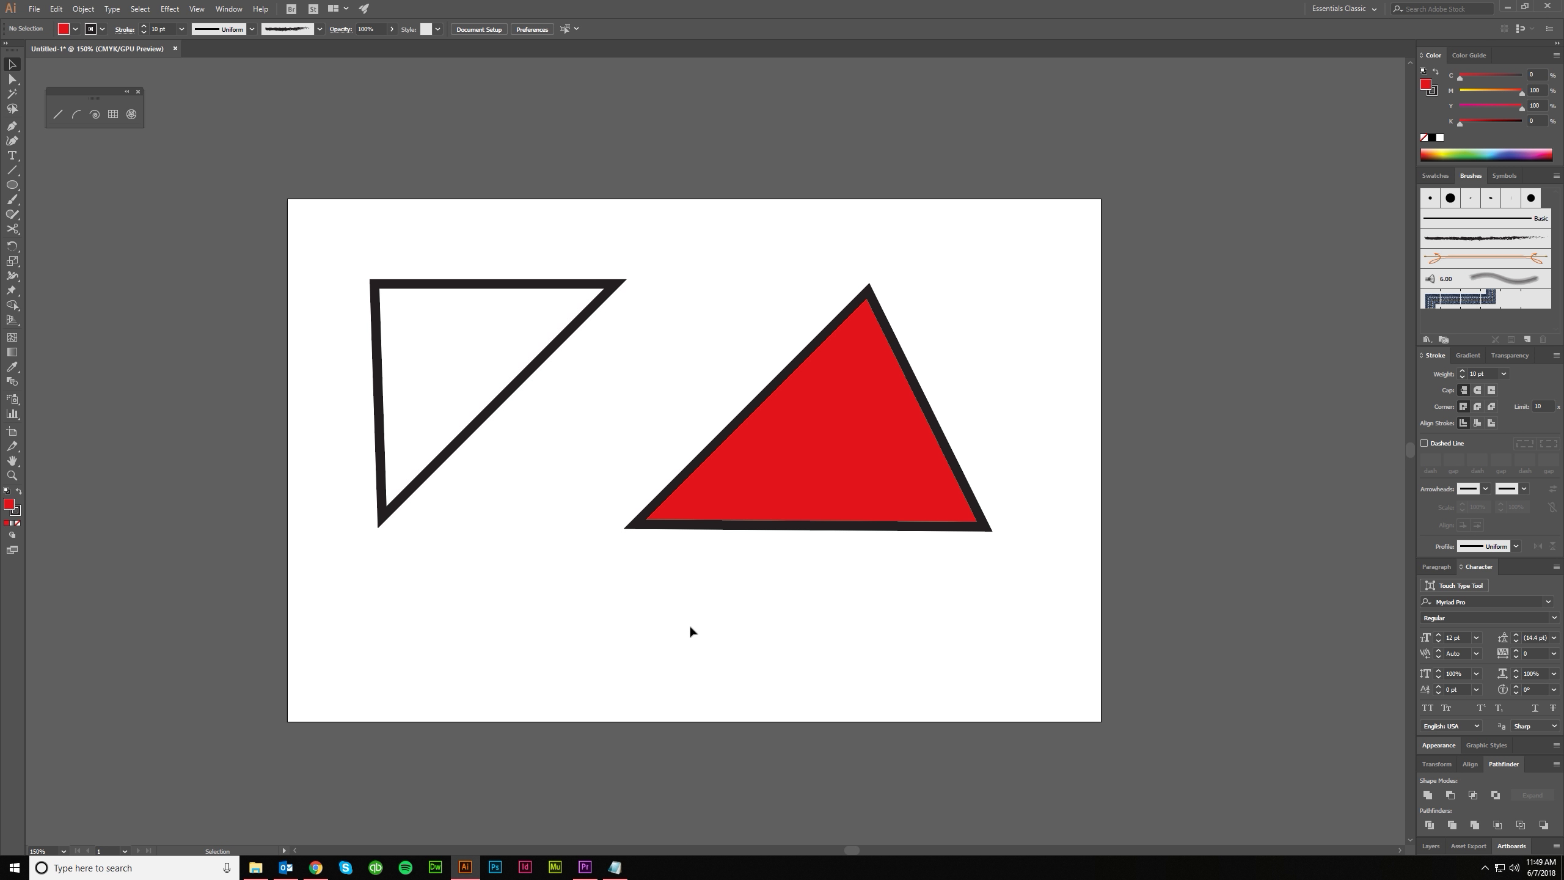
Select both triangles on the artboard together
drag(953, 576, 298, 234)
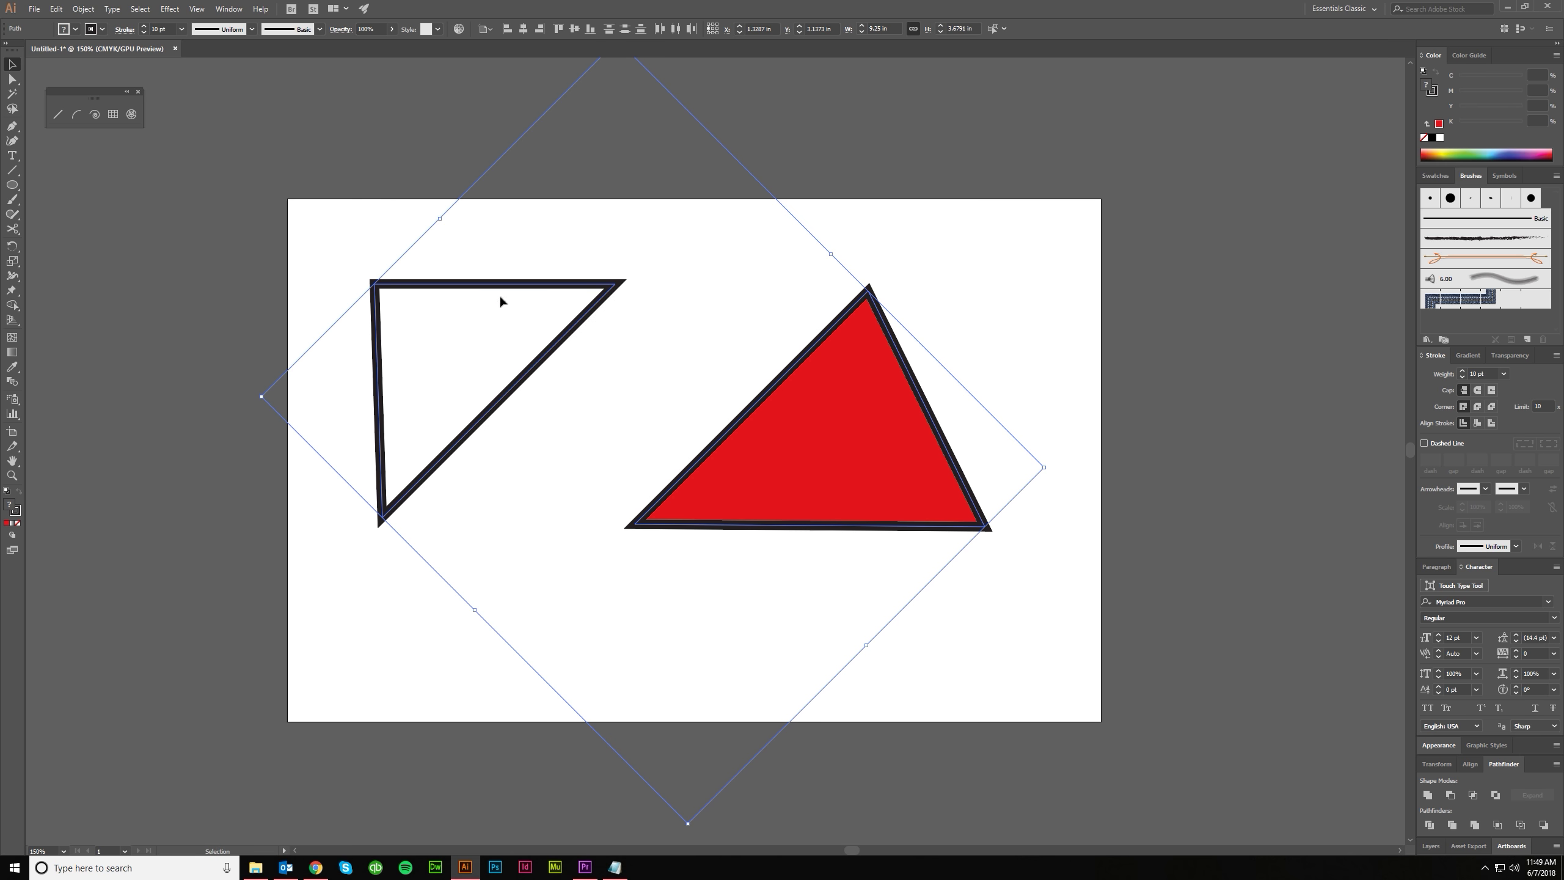
drag(578, 308, 770, 617)
drag(765, 487, 799, 526)
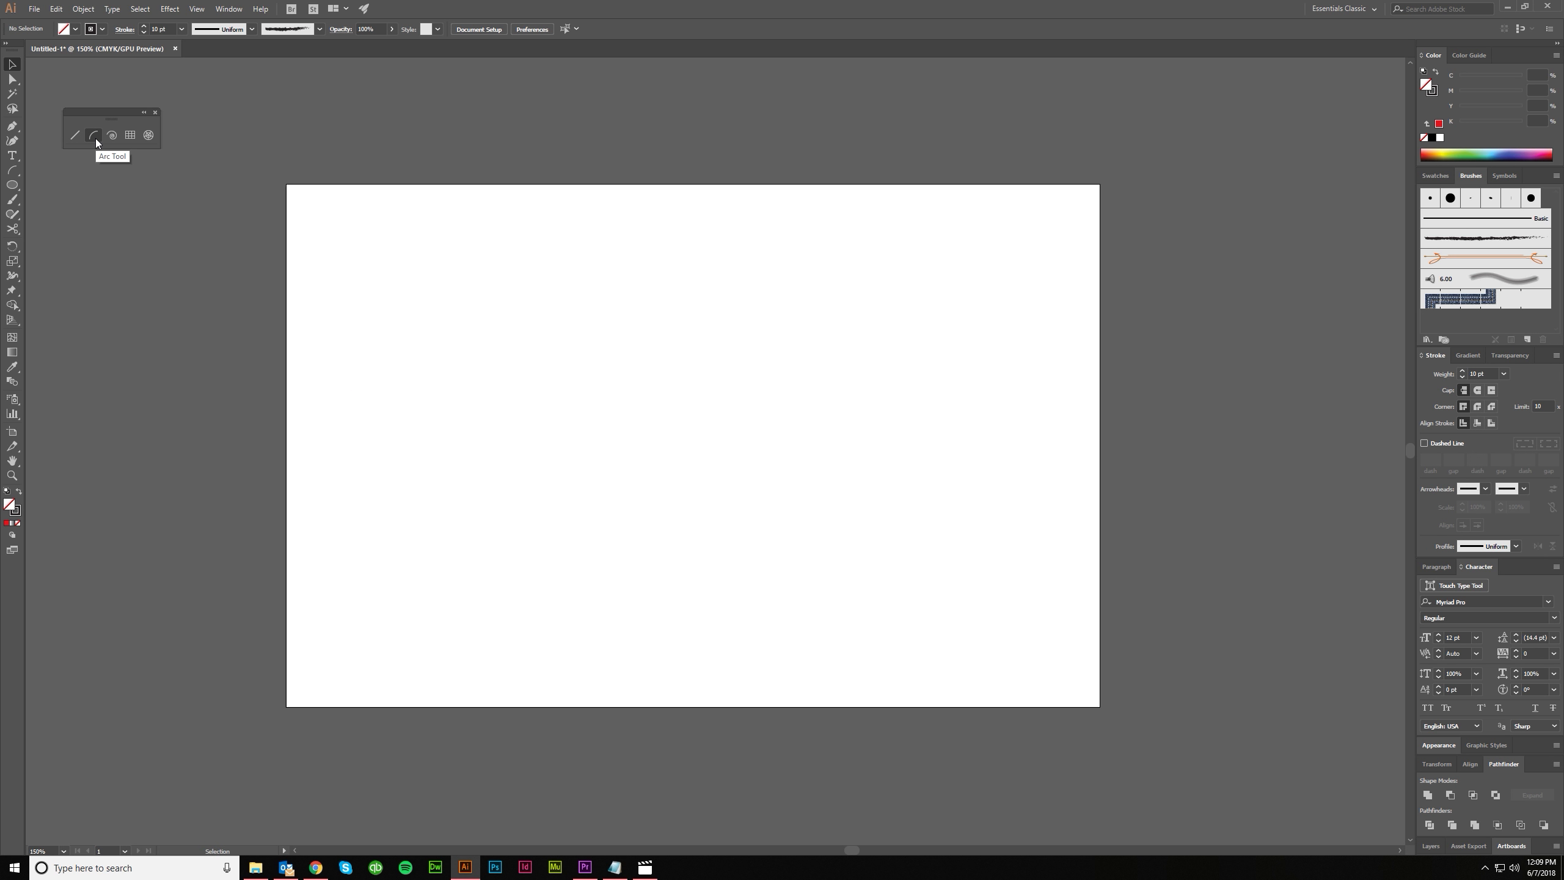
Draw five arcs with the Arc tool: three crossing on the artboard's left half and two curving outward past its lower edge
click(95, 138)
mouse_move(419, 611)
mouse_down()
mouse_move(715, 368)
mouse_move(708, 319)
mouse_move(793, 280)
mouse_move(729, 346)
mouse_up()
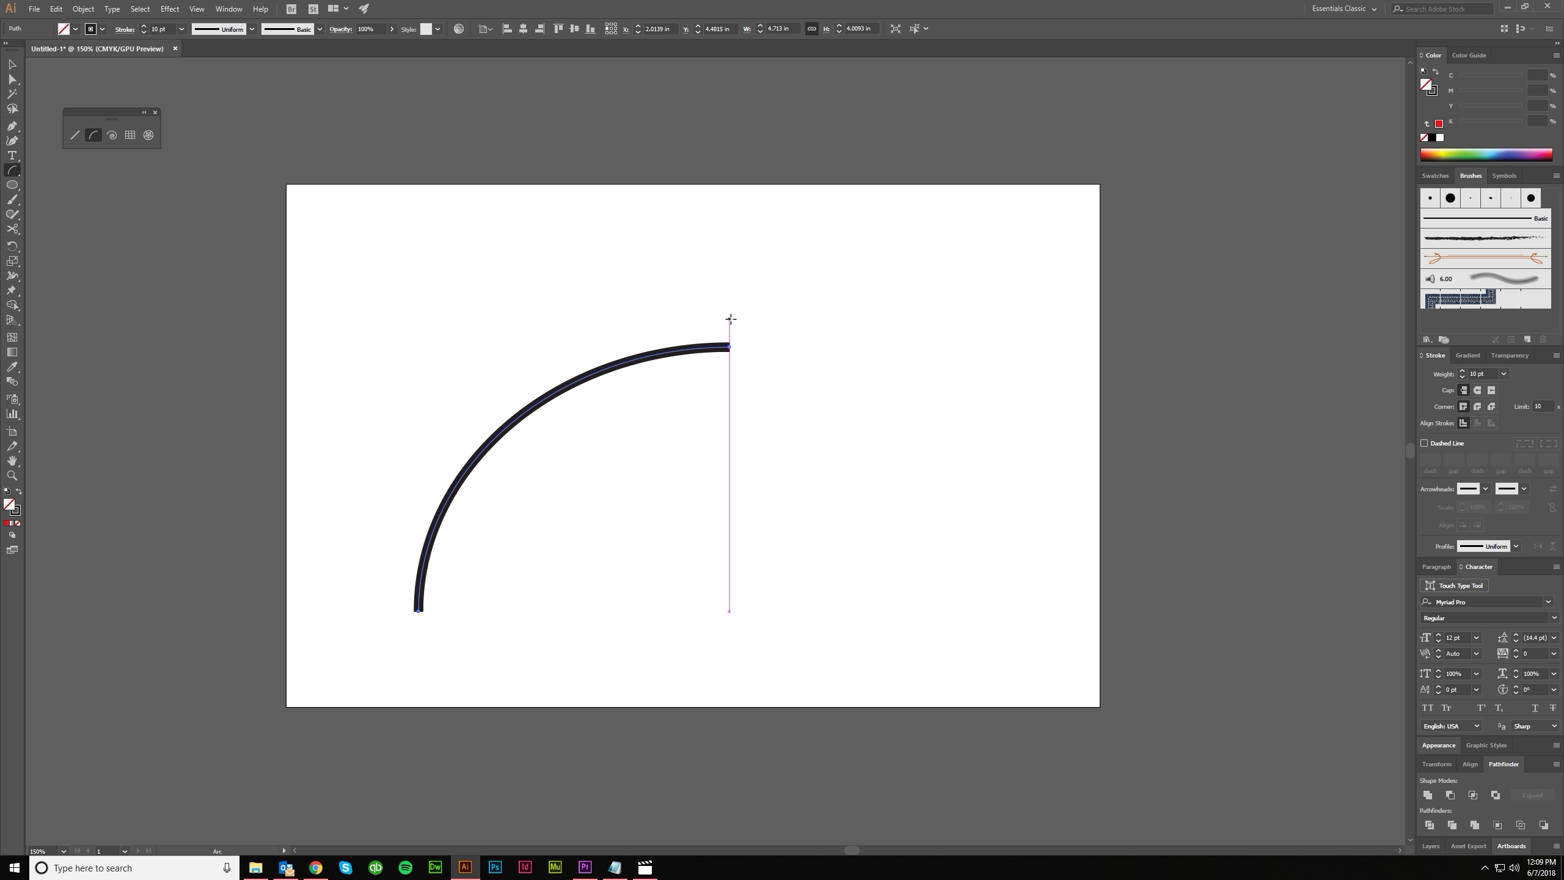
drag(454, 610, 644, 236)
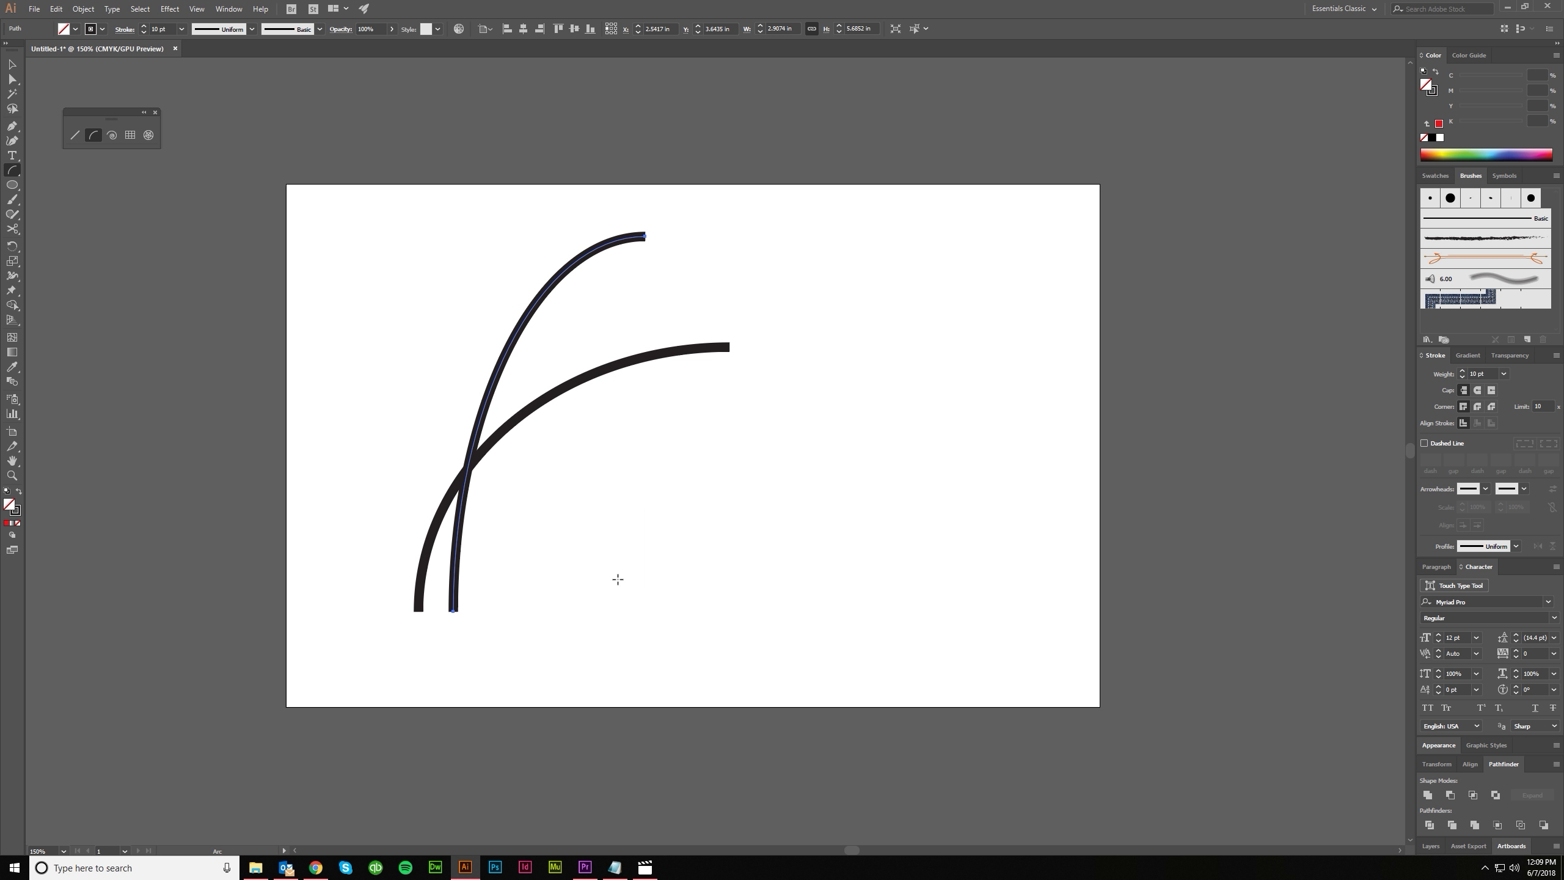
drag(616, 609, 369, 308)
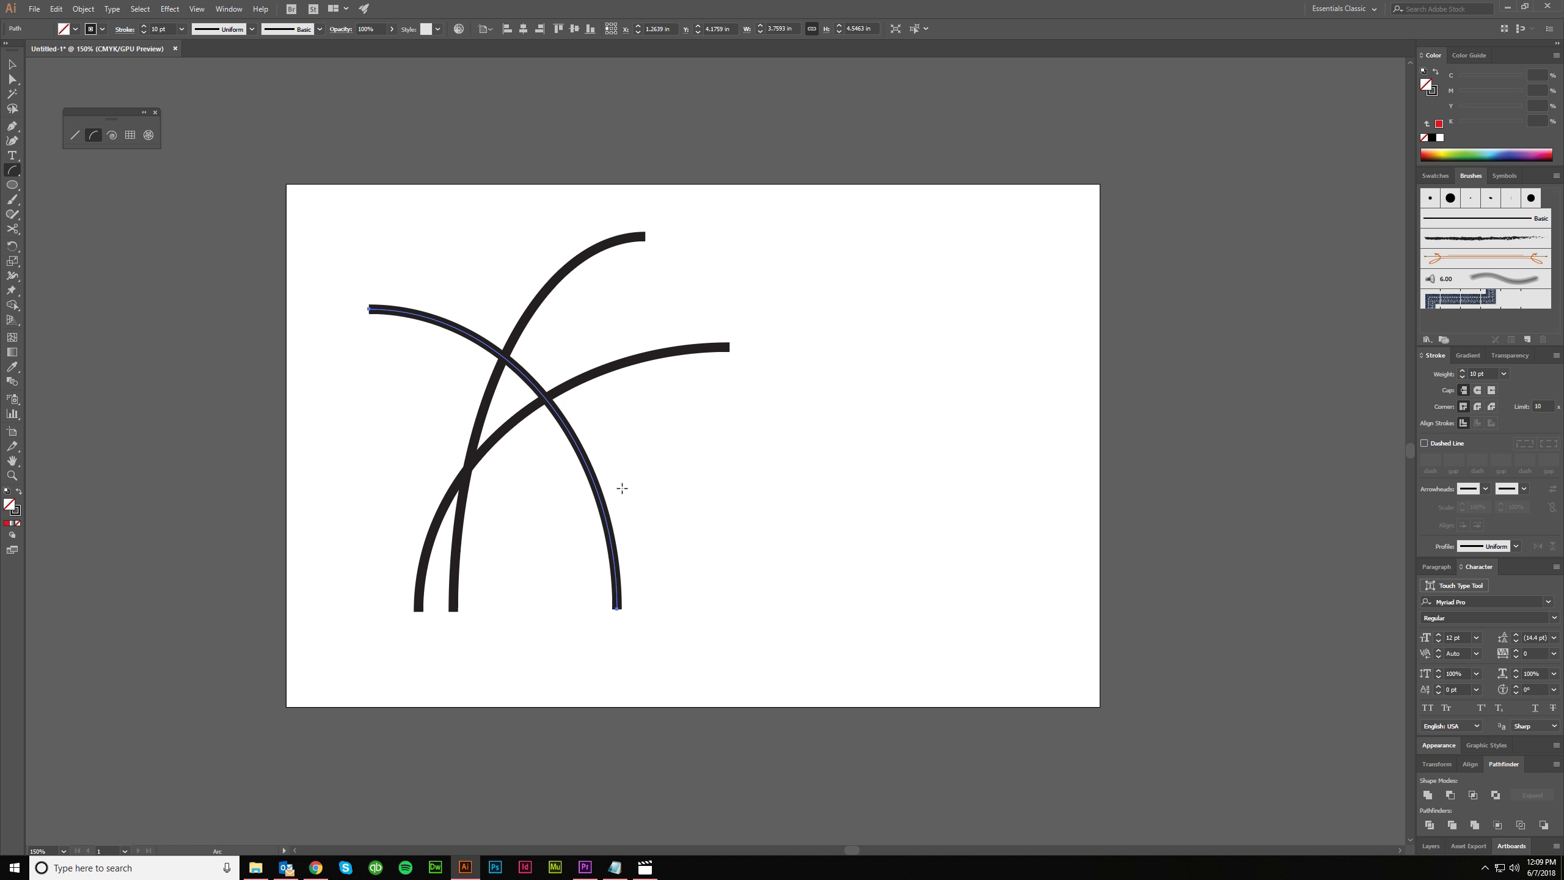
drag(687, 595, 418, 836)
drag(719, 556, 1024, 819)
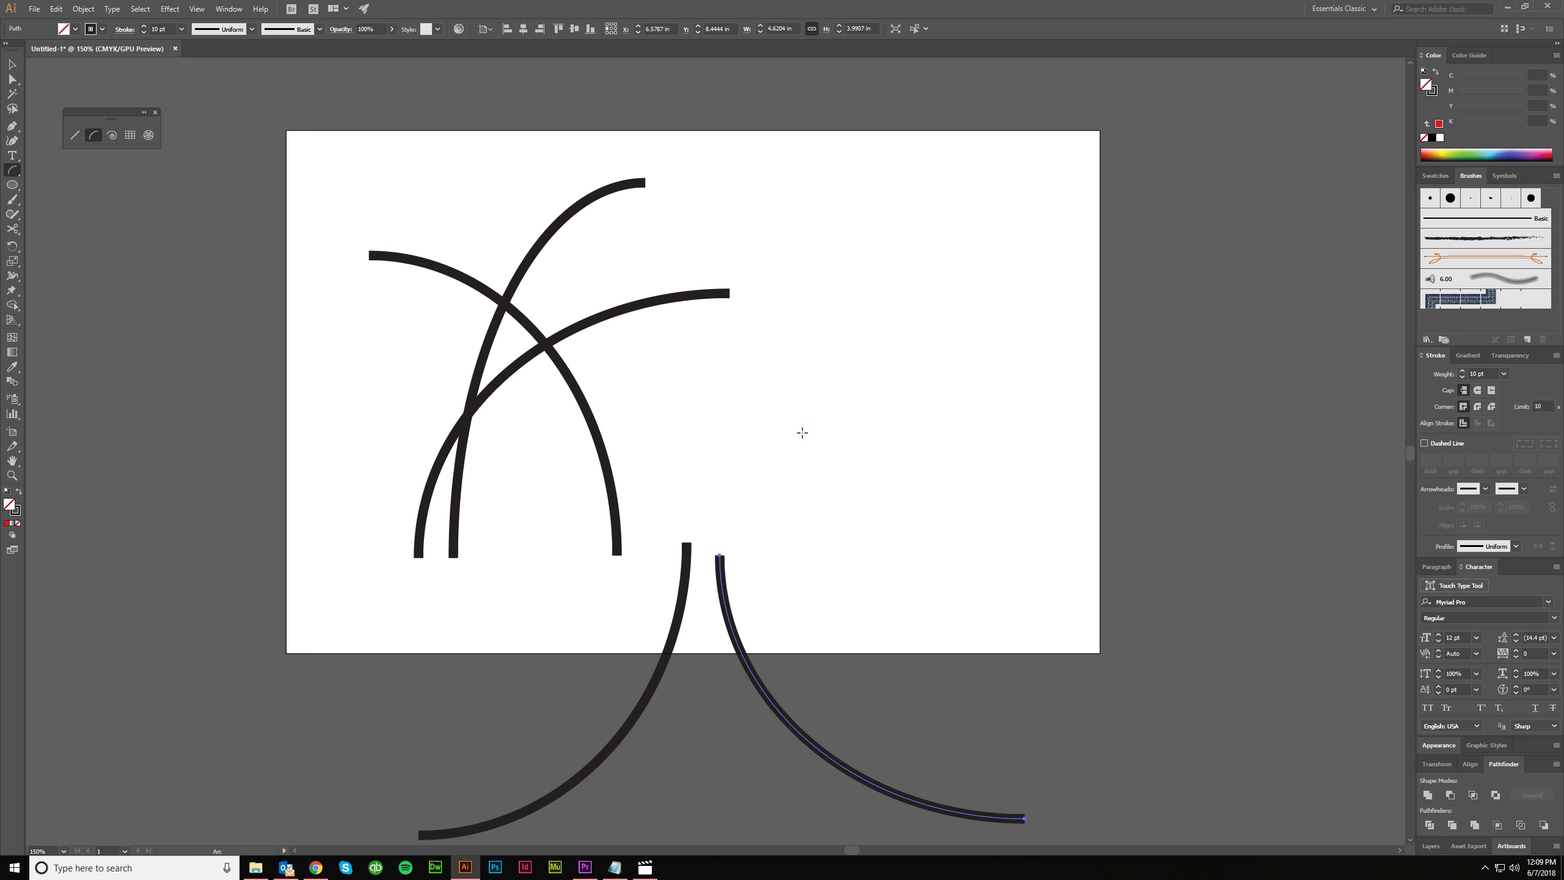
Draw a group of similar arcs rising toward the upper right on the right half of the artboard
mouse_move(728, 480)
mouse_down()
mouse_move(728, 293)
mouse_move(1024, 269)
mouse_move(783, 373)
mouse_move(935, 142)
mouse_up()
drag(826, 459, 1053, 179)
drag(885, 499, 1103, 228)
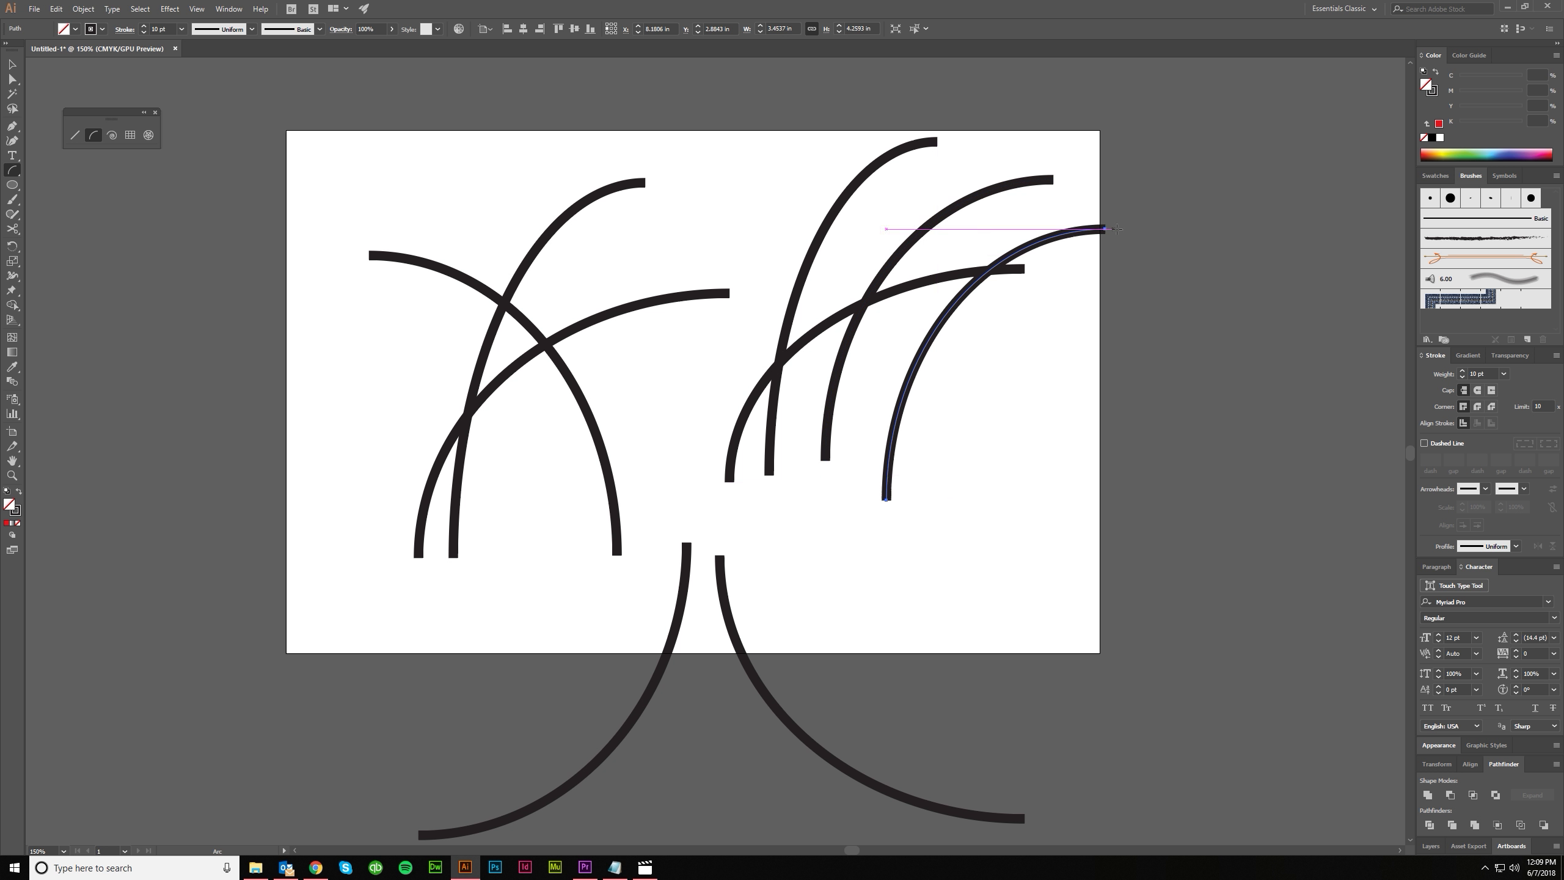
Draw four more rising arcs on the artboard's lower right, two of them reaching past its right edge
drag(803, 545, 1090, 347)
drag(871, 554, 1074, 399)
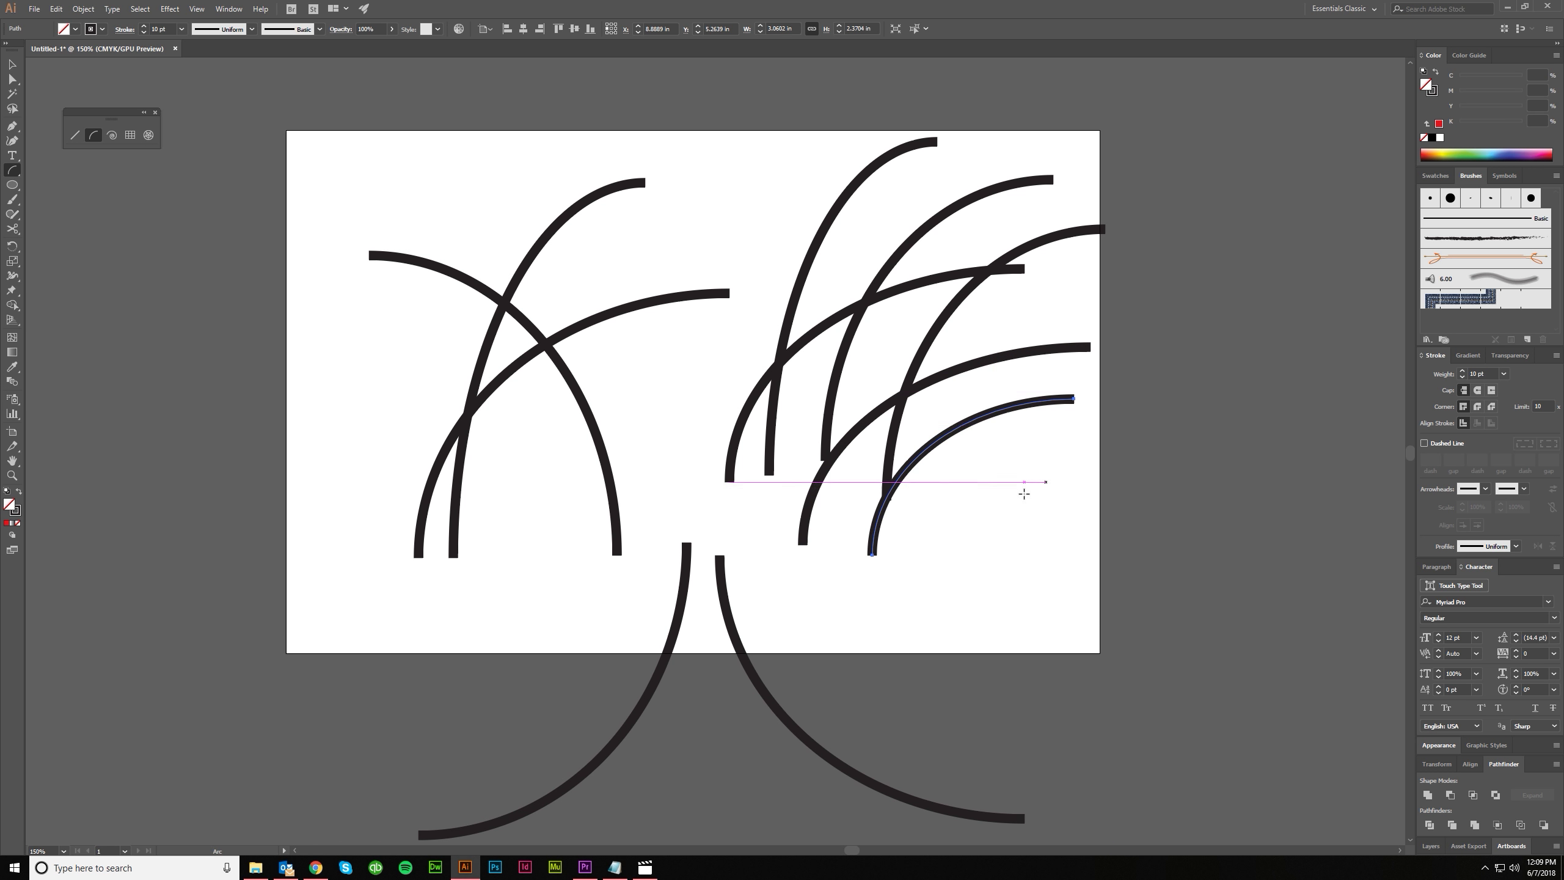
drag(930, 544, 1277, 276)
drag(1008, 514, 1337, 242)
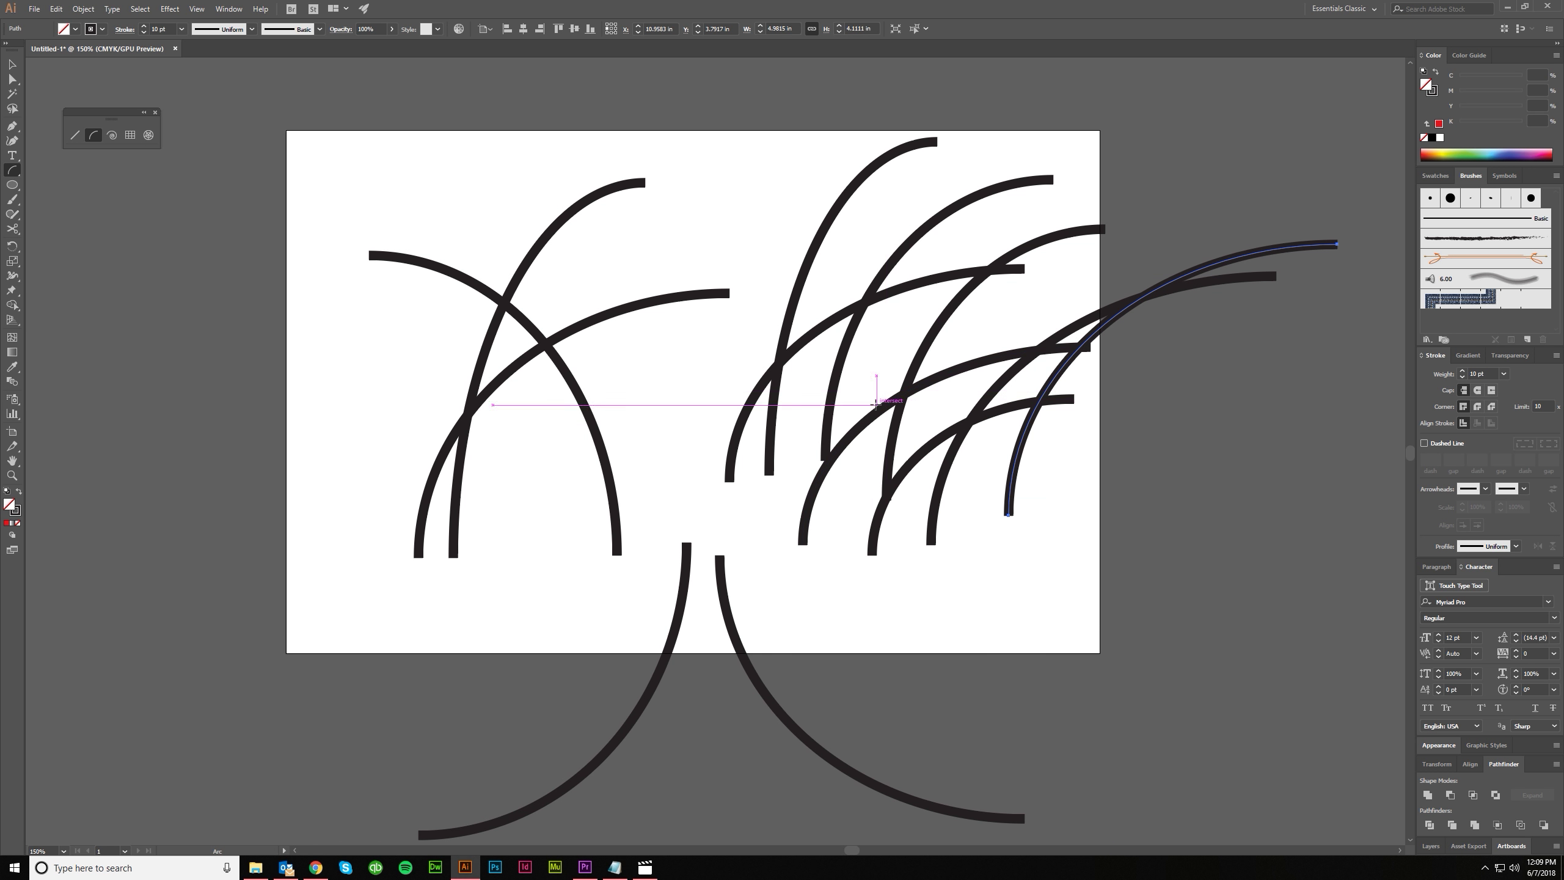
key(ctrl+minus)
key(v)
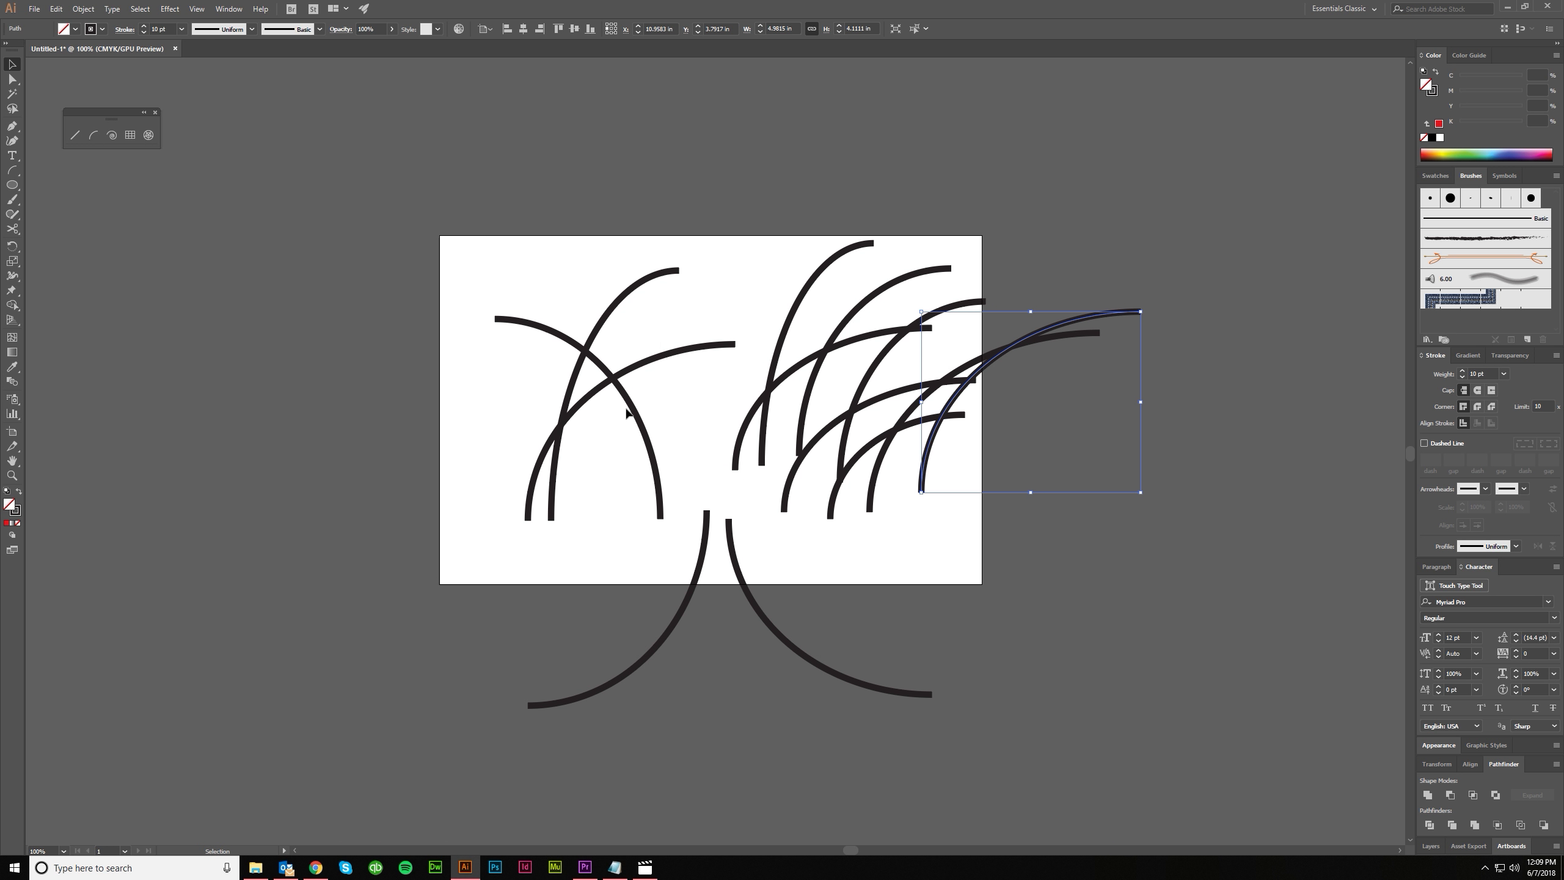
Draw three wide arcs across the artboard's right half and one steep arc on its left half
click(93, 135)
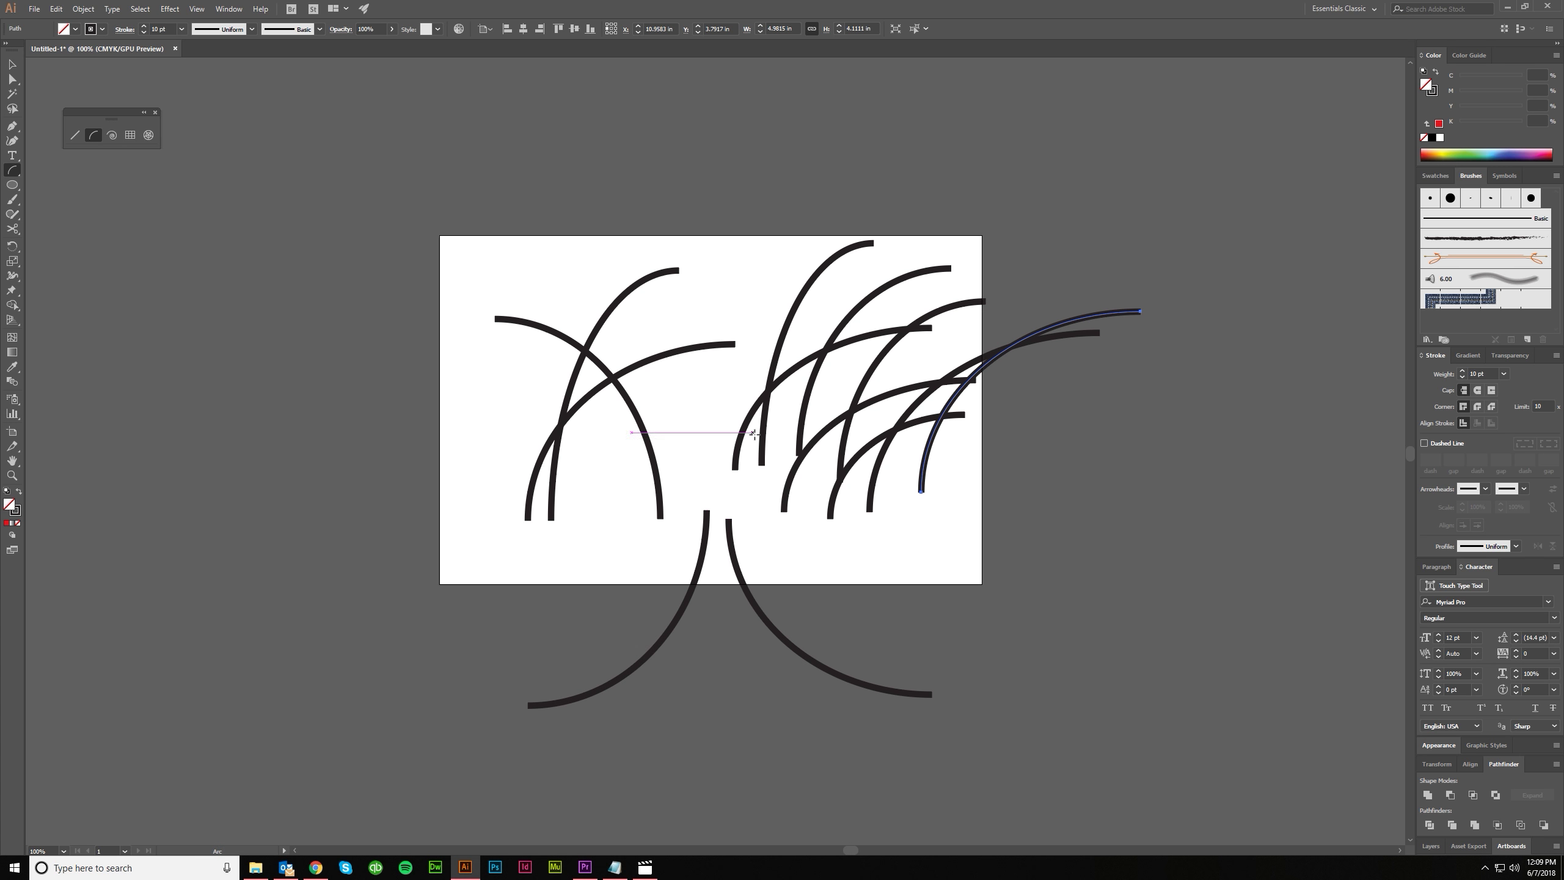
drag(701, 466, 987, 229)
mouse_move(755, 511)
mouse_down()
mouse_move(1072, 268)
mouse_move(1157, 240)
mouse_up()
drag(862, 574, 1156, 389)
key(v)
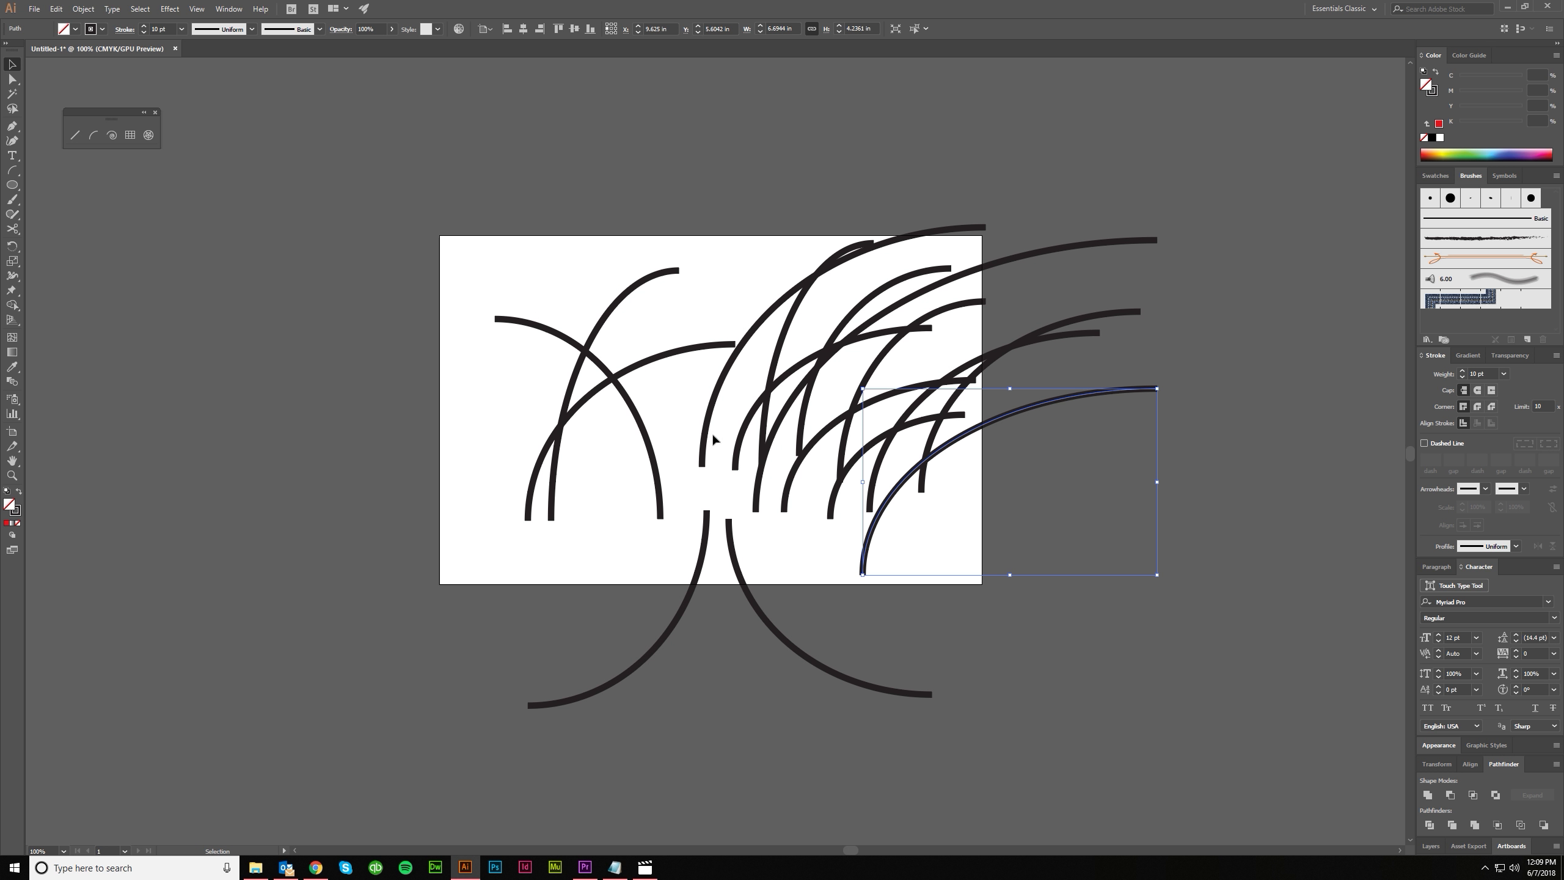
click(1068, 703)
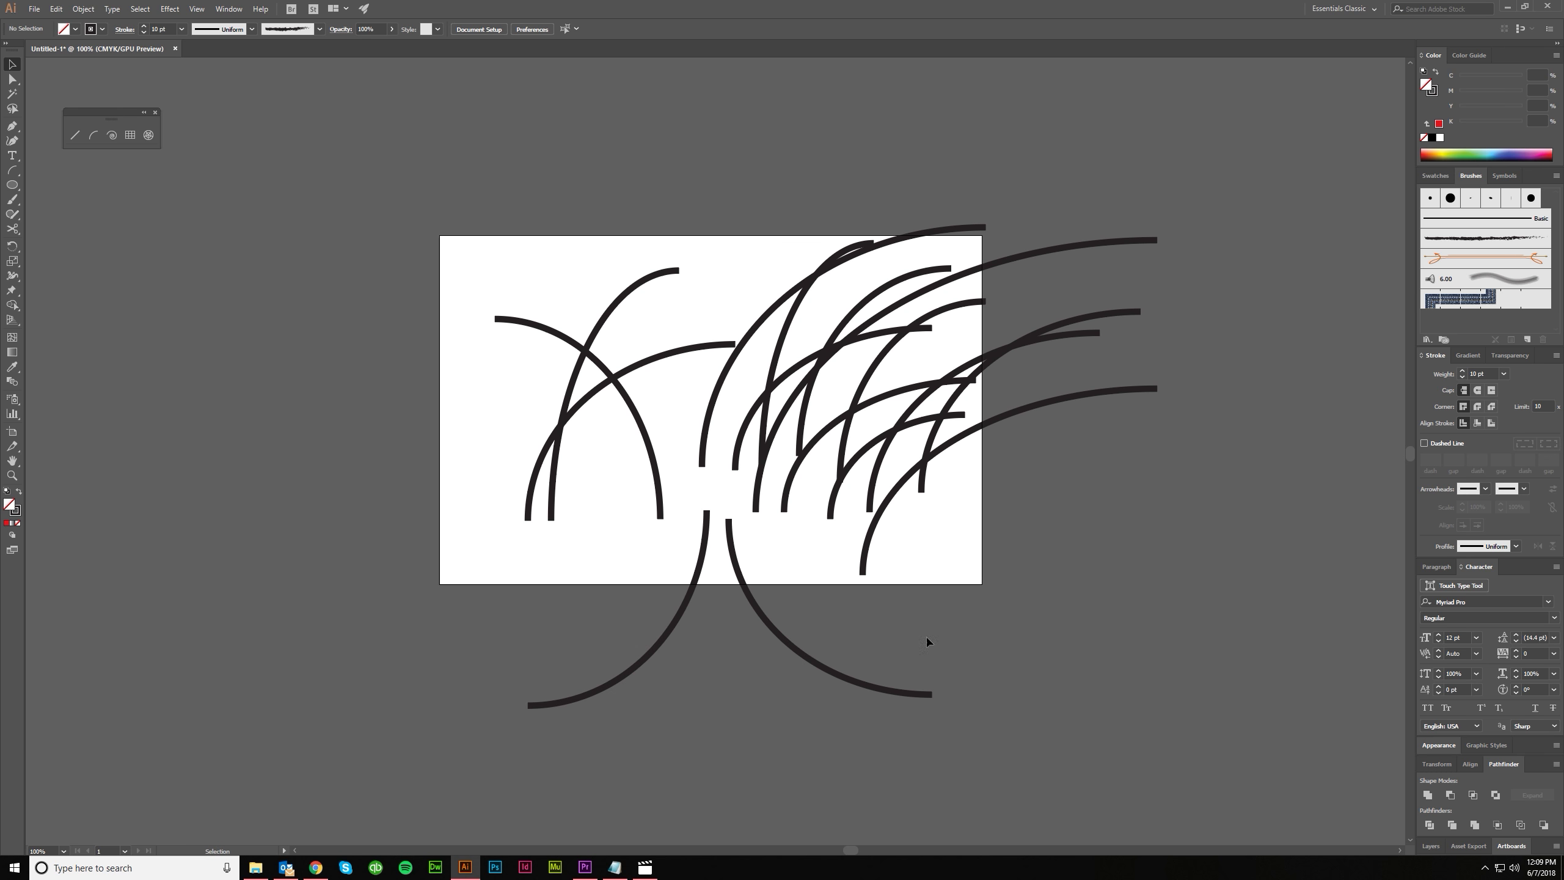
click(94, 135)
drag(478, 465, 646, 182)
key(v)
Delete all the arcs on and around the artboard
click(1015, 652)
drag(1015, 652, 501, 213)
key(Delete)
Create an open arc by exact values: 3.82 in along X, 6.4 in along Y, base X Axis, slope 50
click(93, 135)
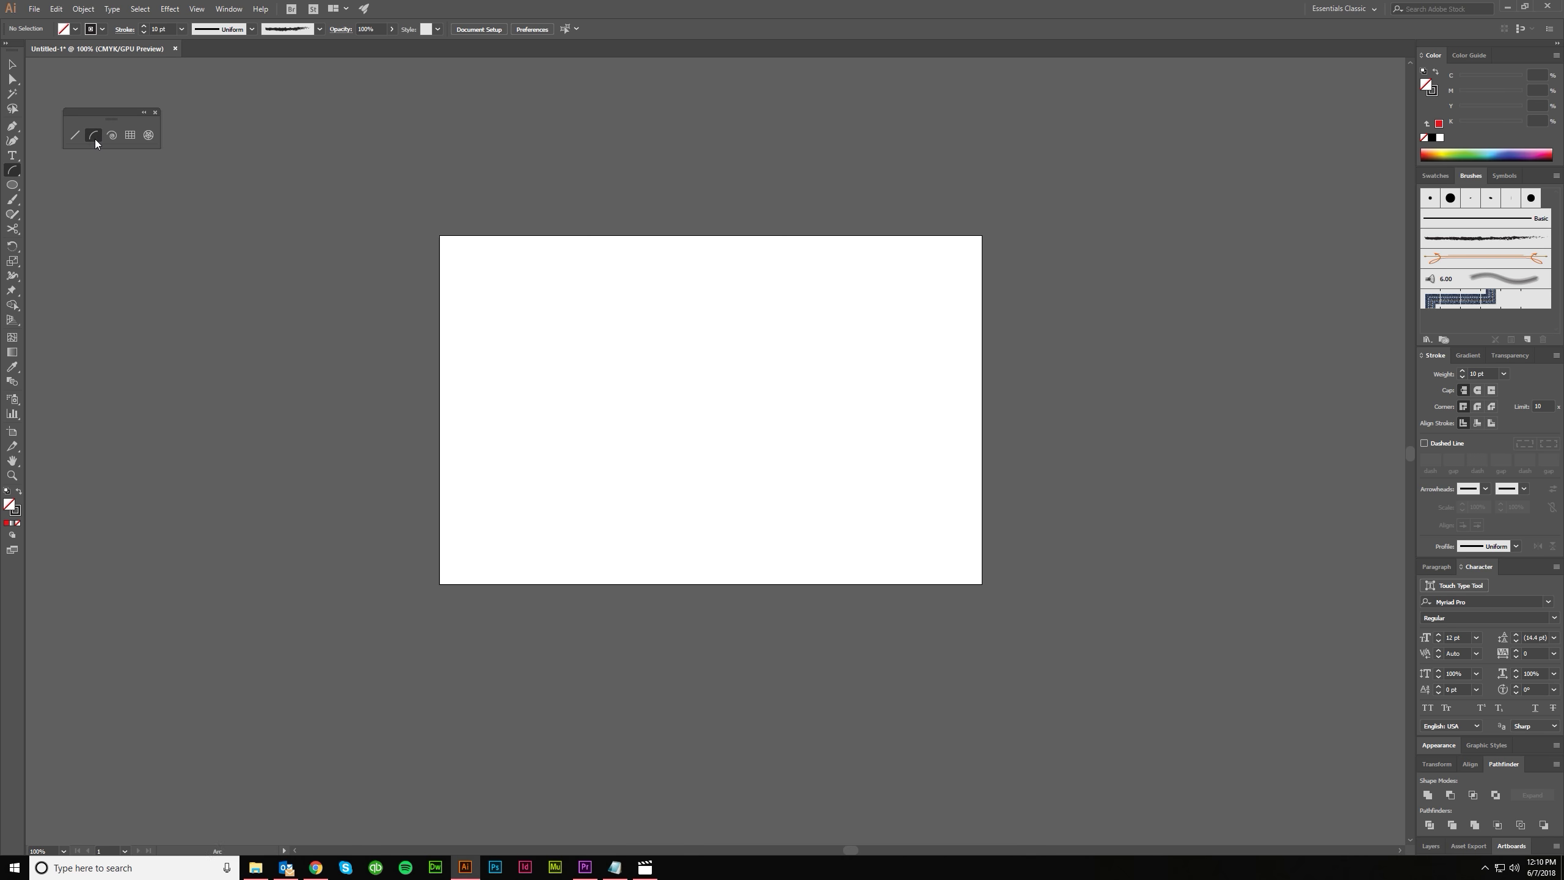
scroll(569, 309, up, 1)
scroll(628, 400, right, 1)
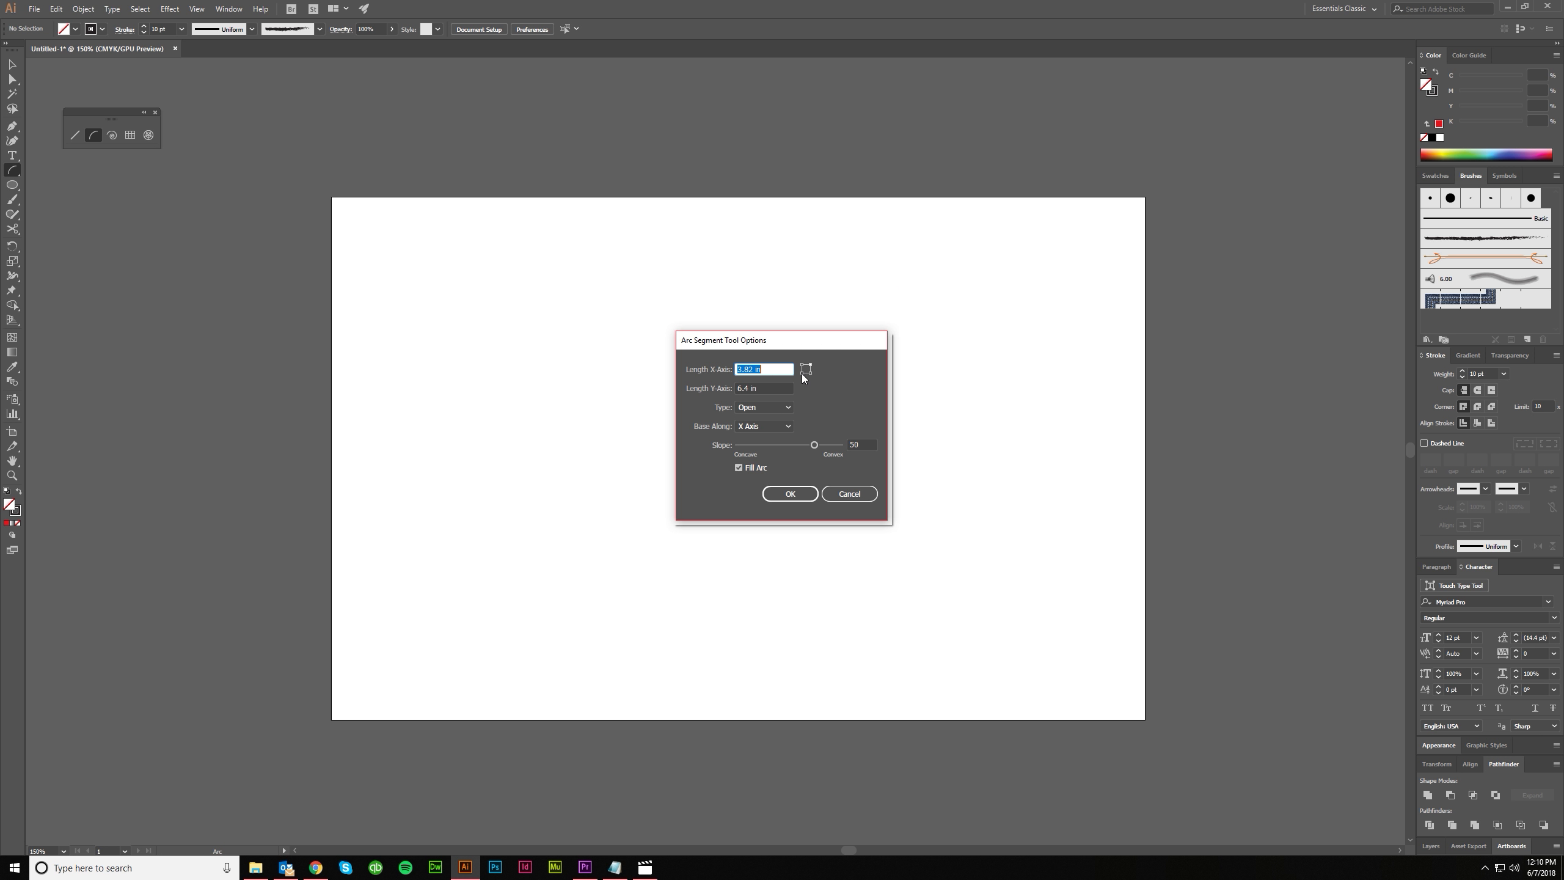
click(758, 409)
click(760, 410)
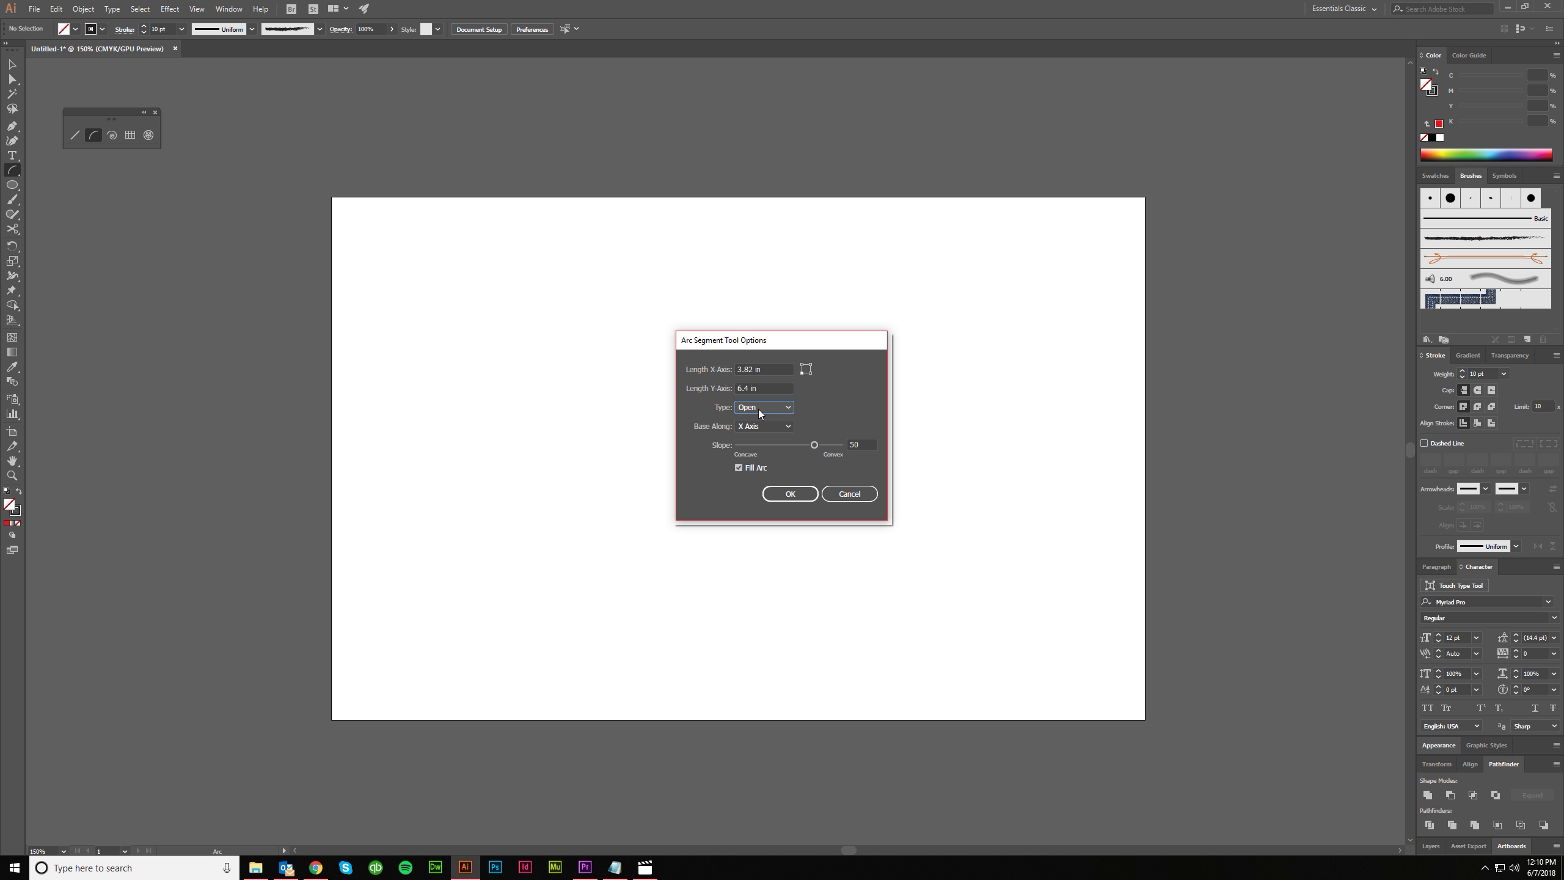
click(759, 411)
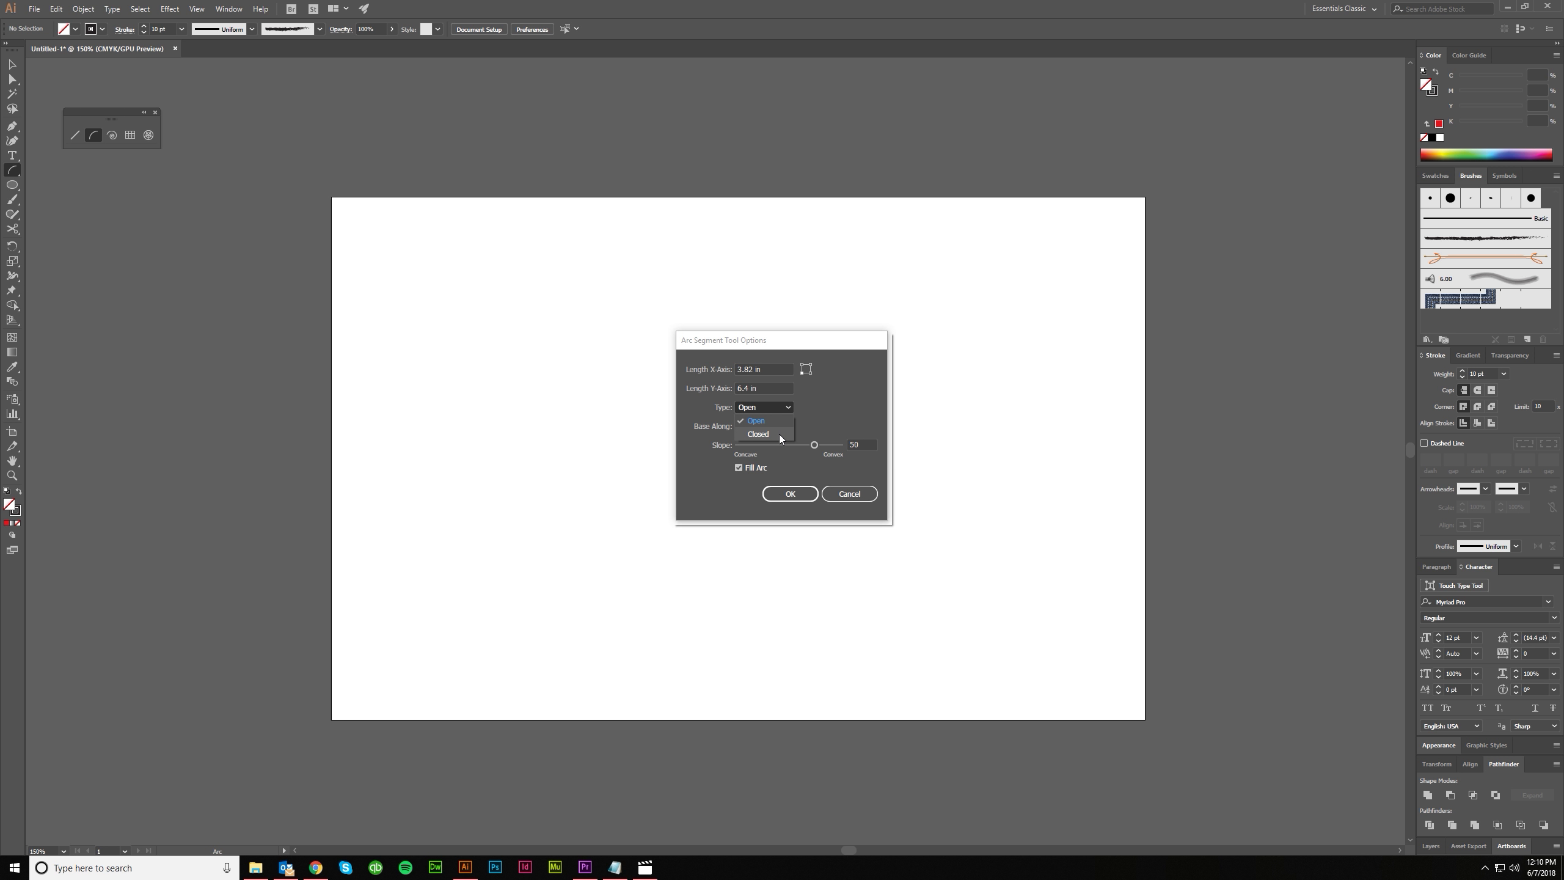
click(825, 393)
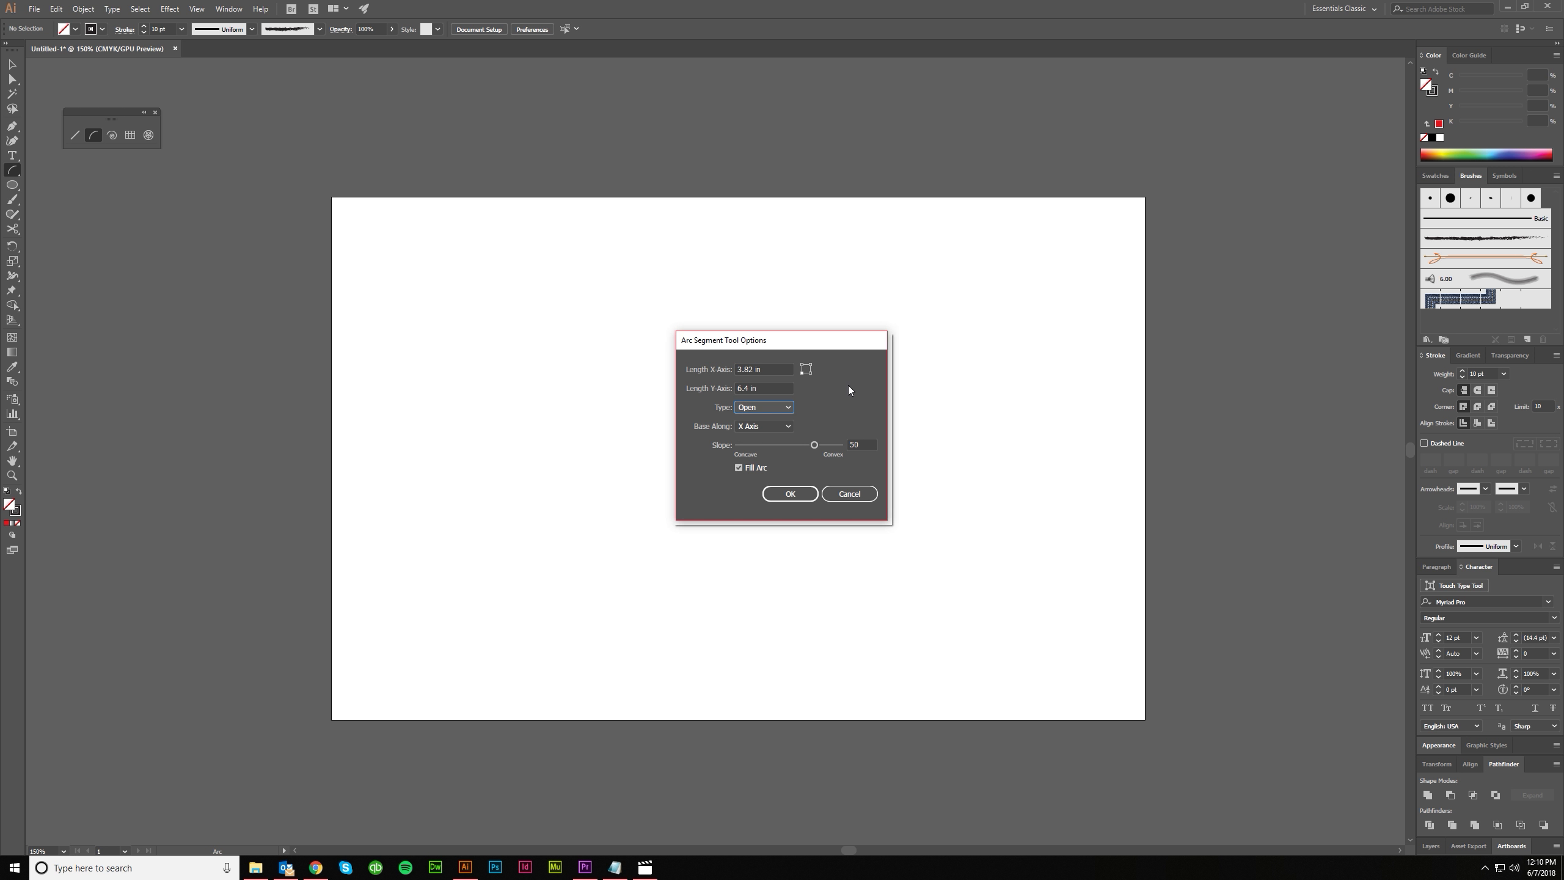
click(790, 495)
Move the open arc to the artboard's left half and deselect it
key(v)
click(675, 289)
drag(675, 289, 429, 544)
click(614, 587)
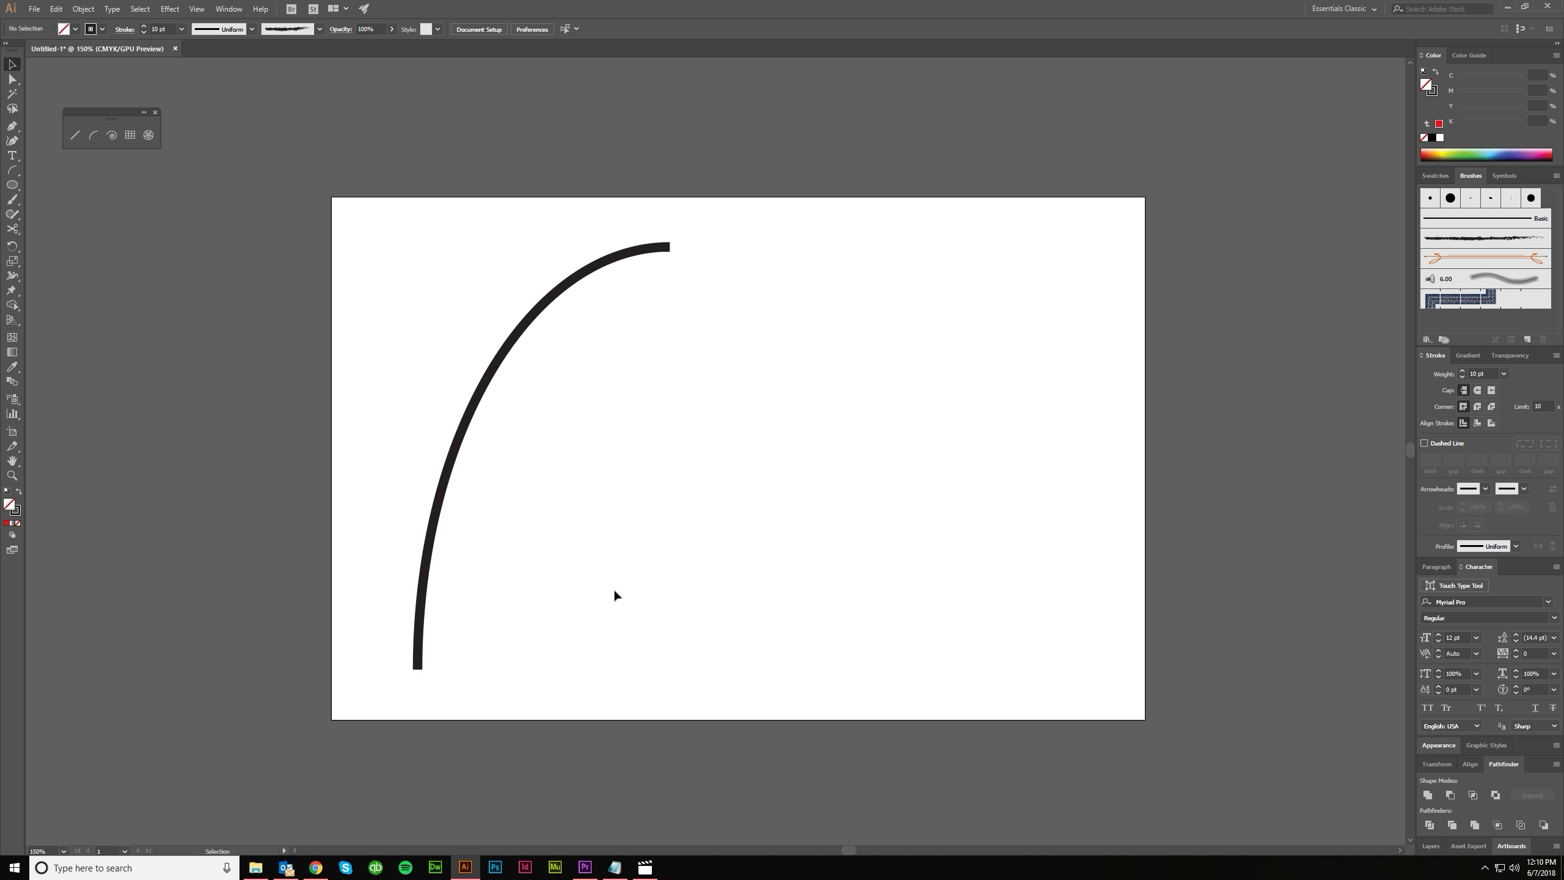
Create a closed arc of 3.82 in by 6.4 in with slope 50 beside the open arc
click(93, 135)
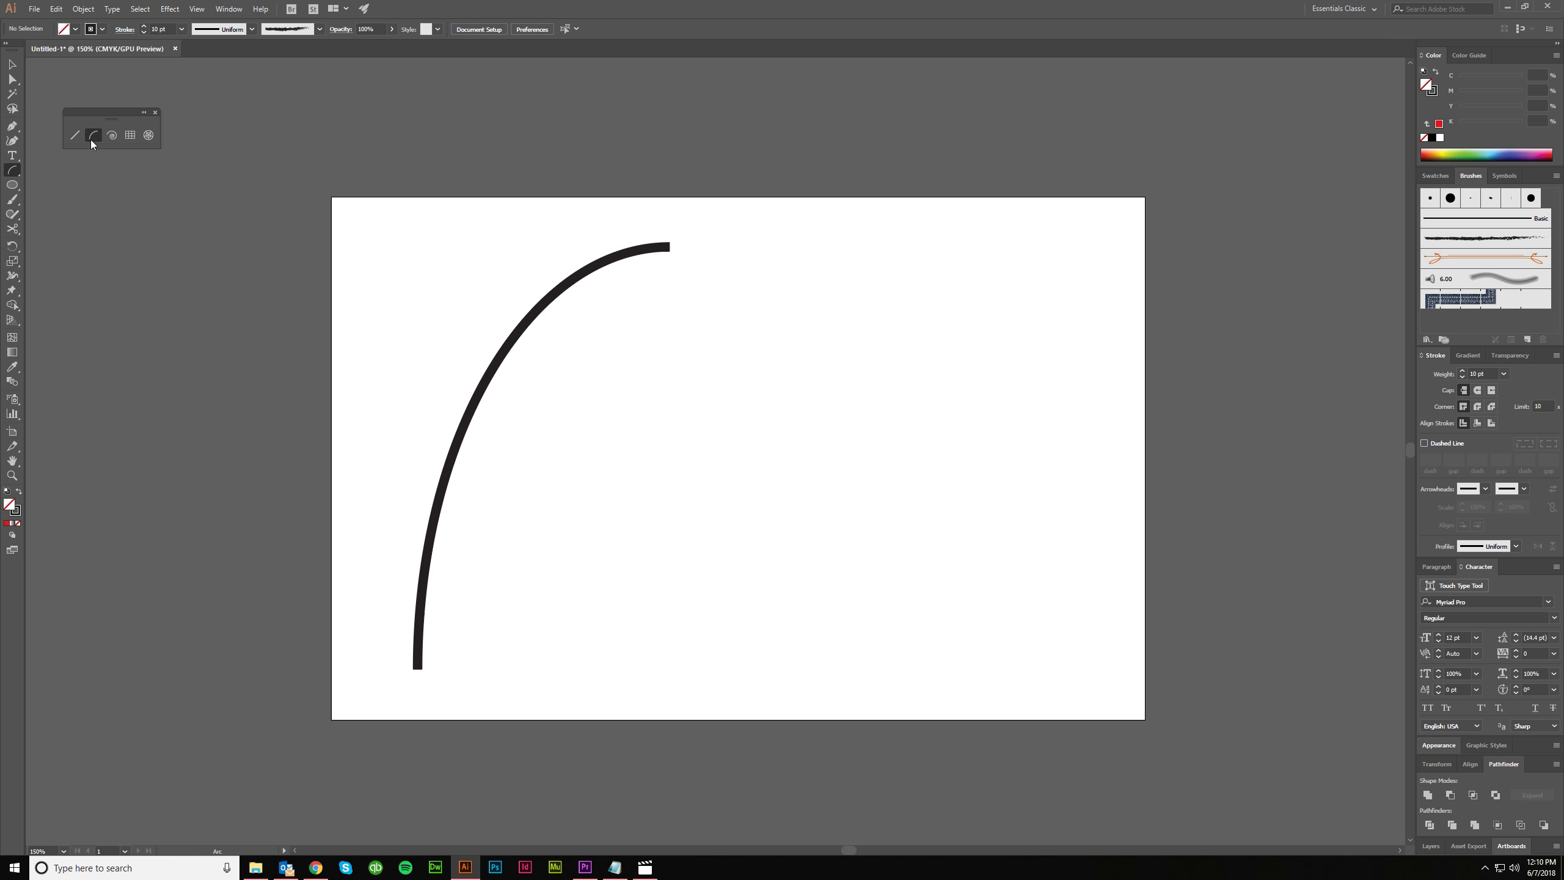
click(752, 669)
click(764, 408)
click(764, 430)
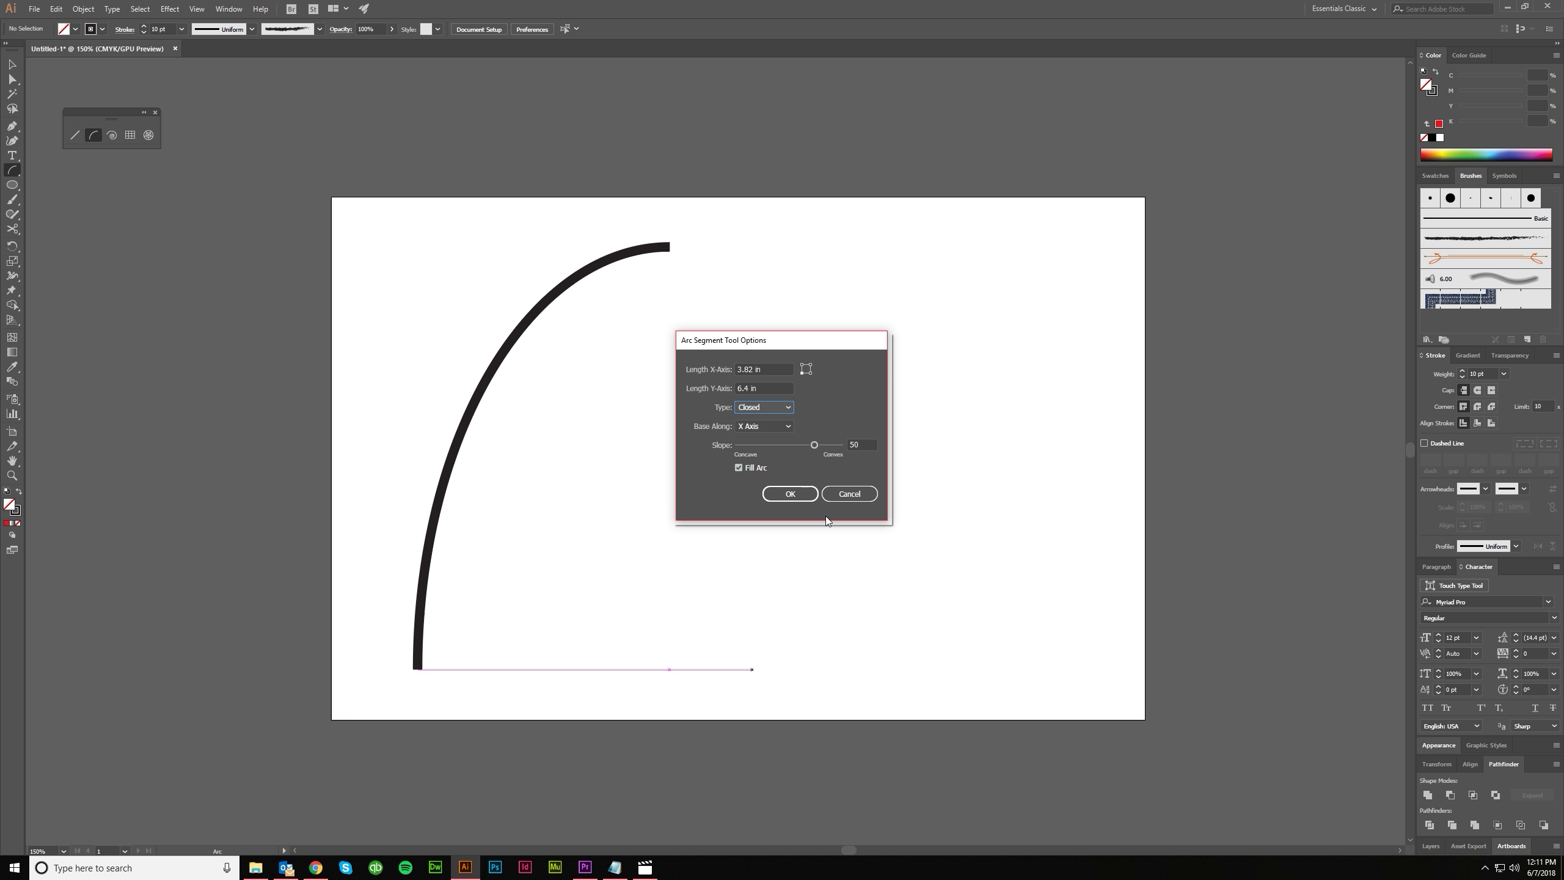
click(791, 493)
key(v)
click(841, 622)
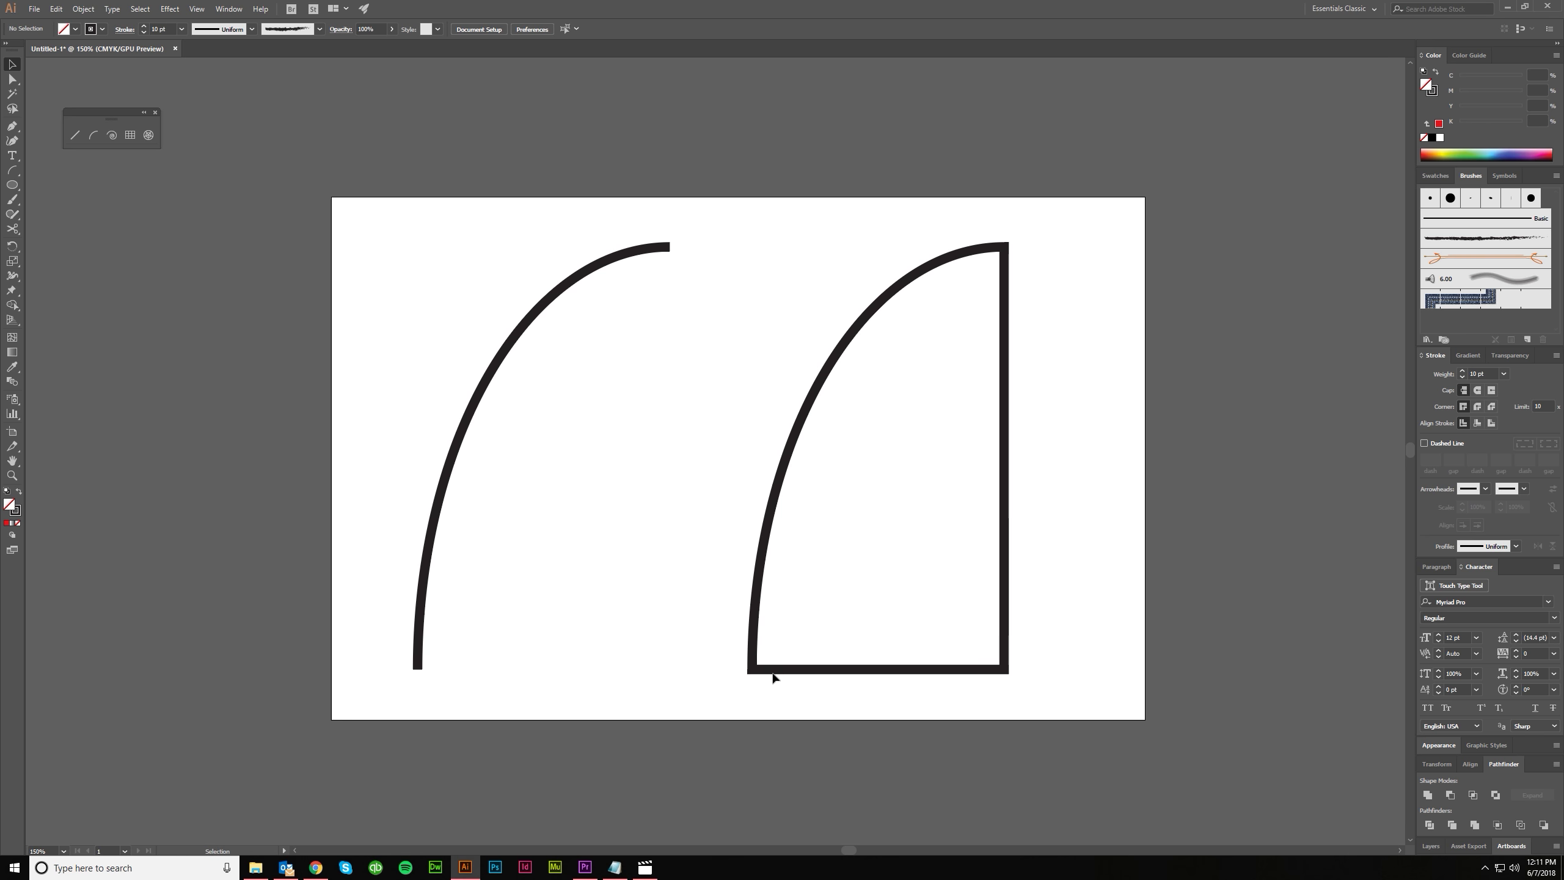
Close the open arc with the Pen tool by adding a straight vertical side and a horizontal base
click(10, 128)
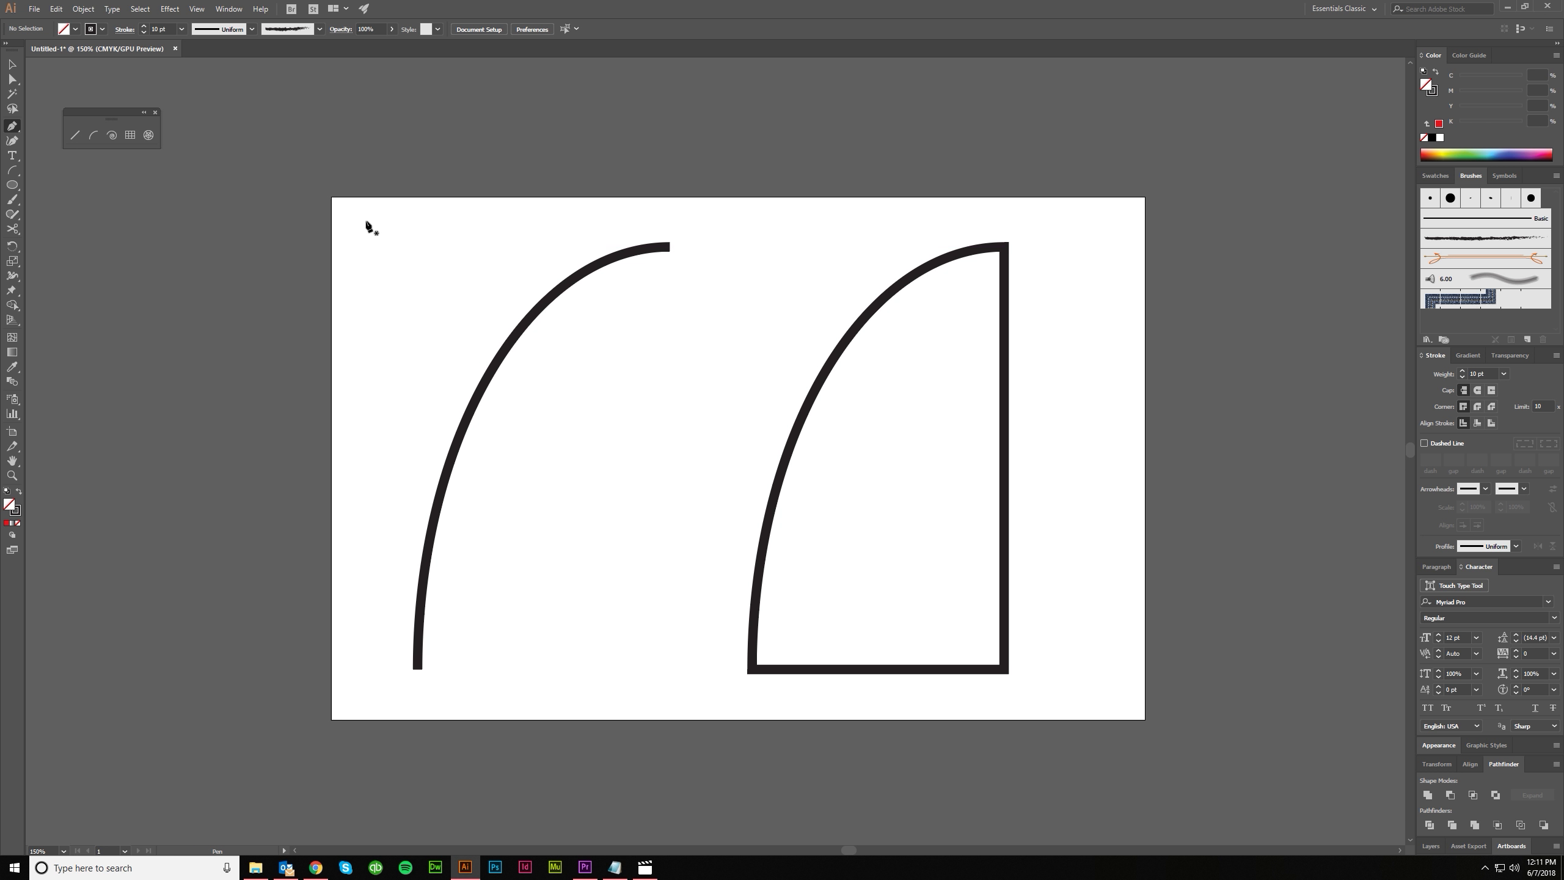
key(p)
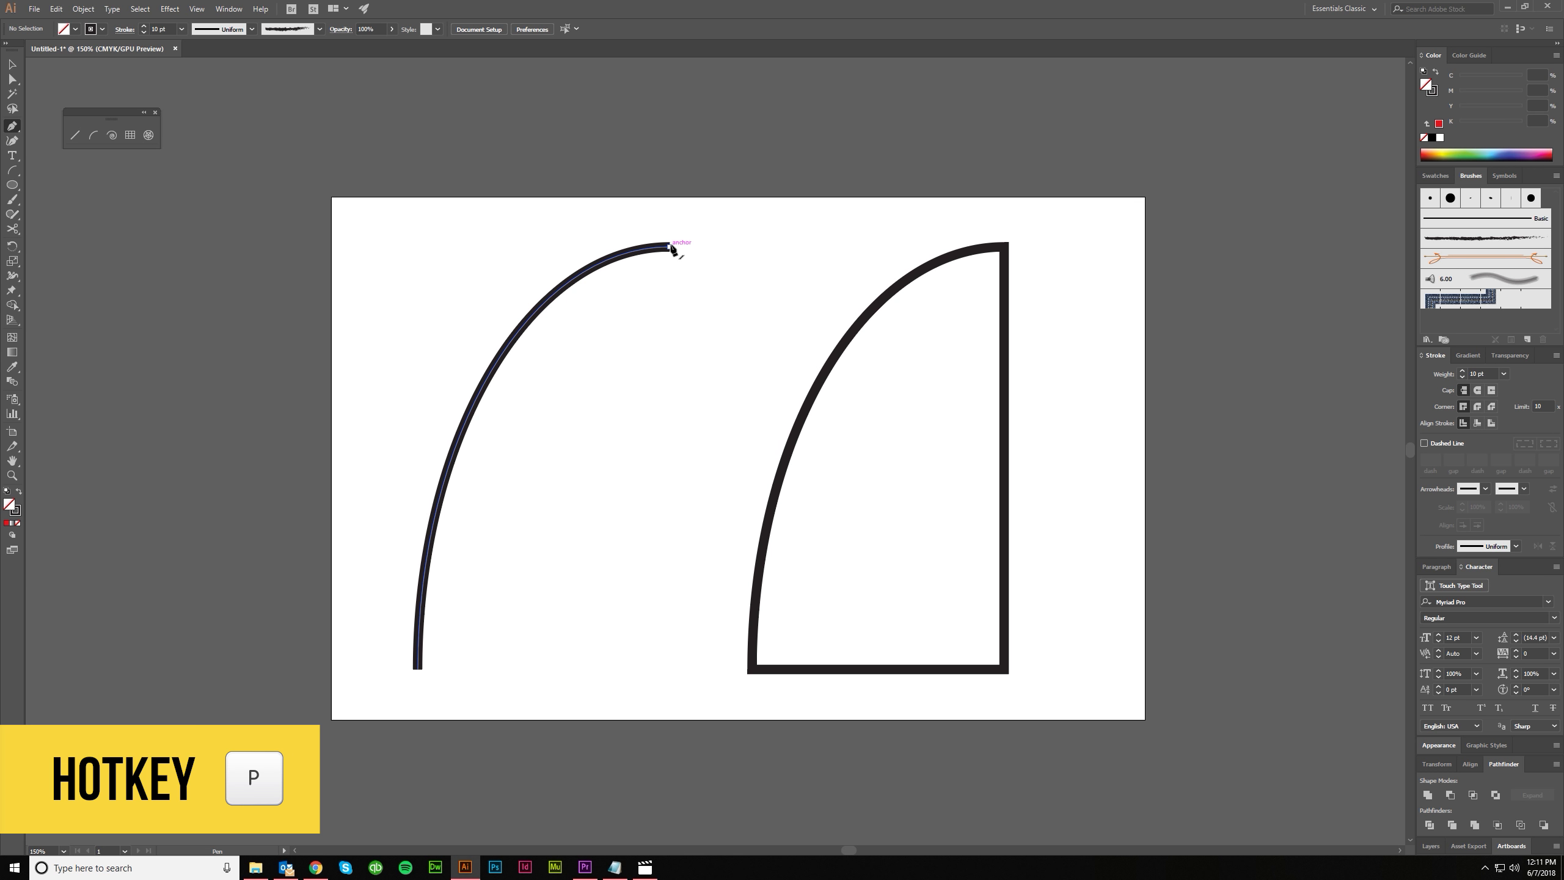
click(670, 246)
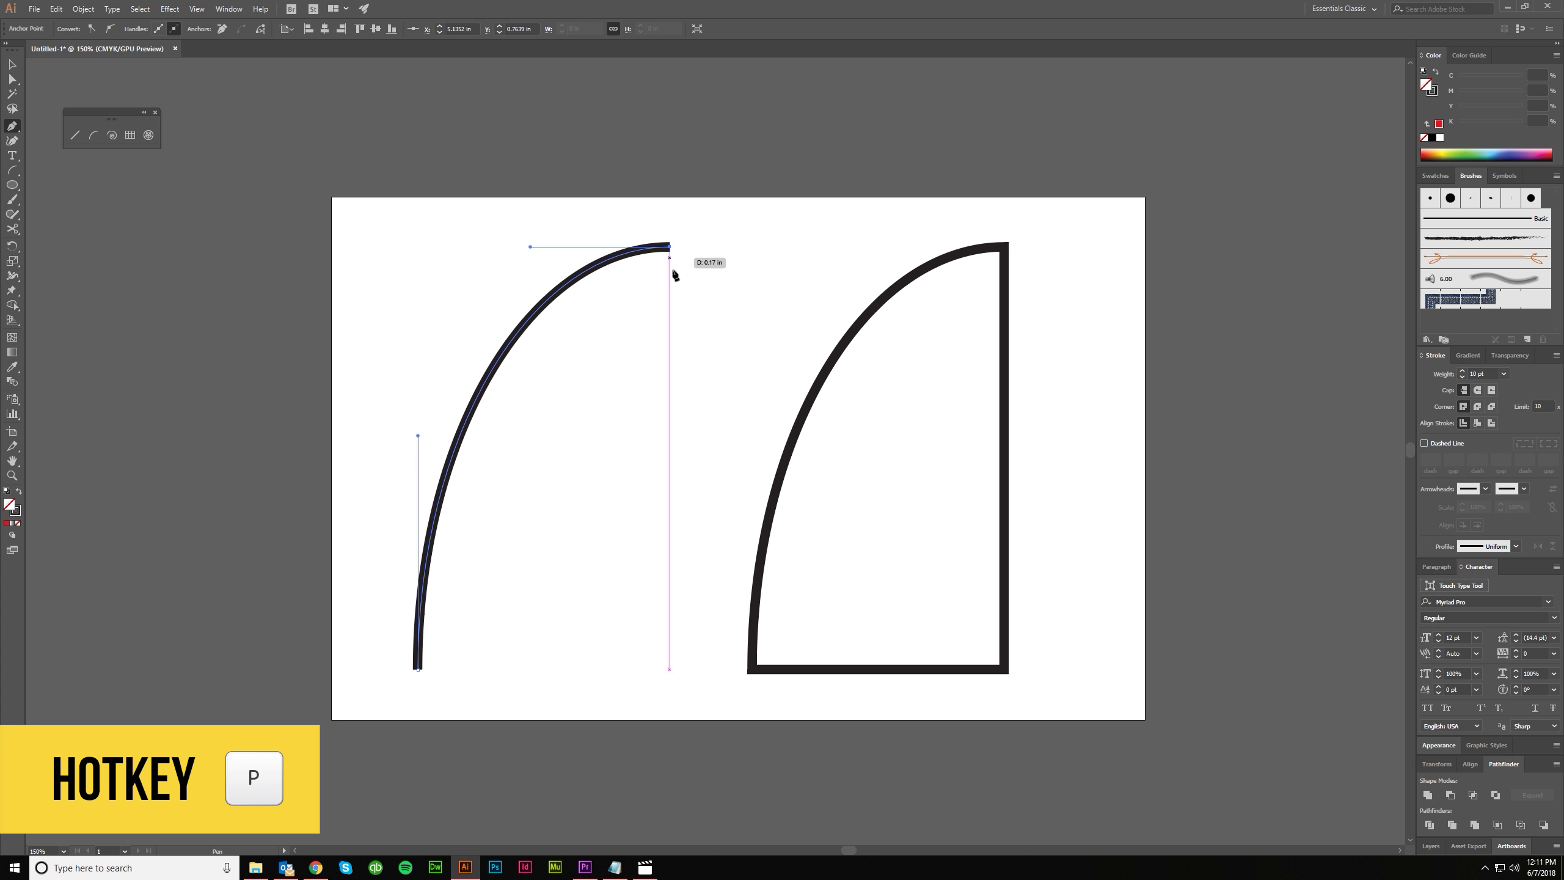
click(669, 668)
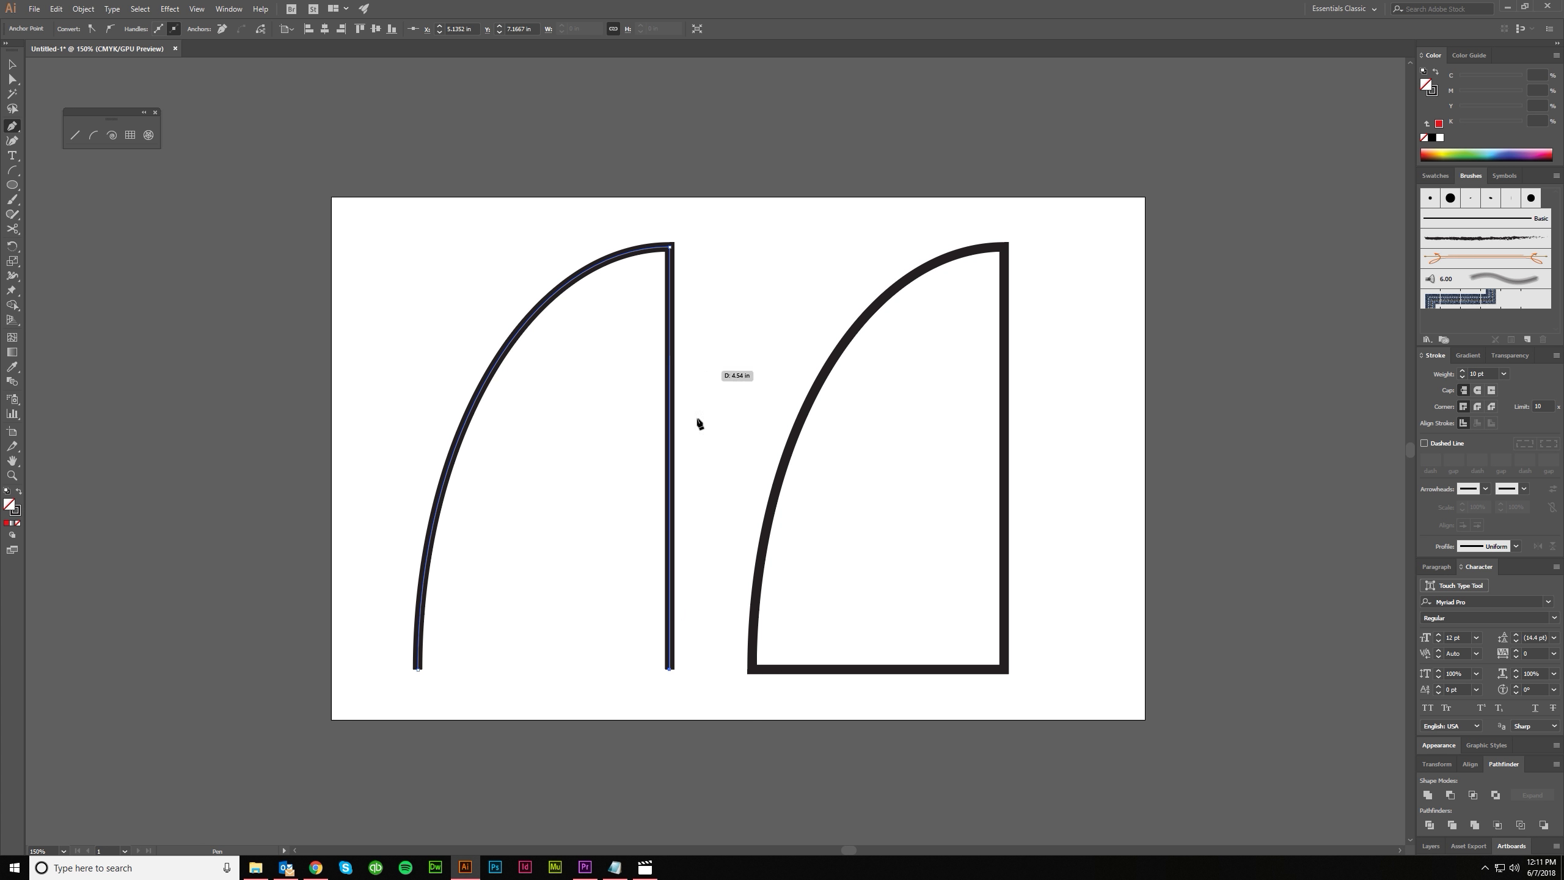
click(417, 668)
key(v)
click(524, 716)
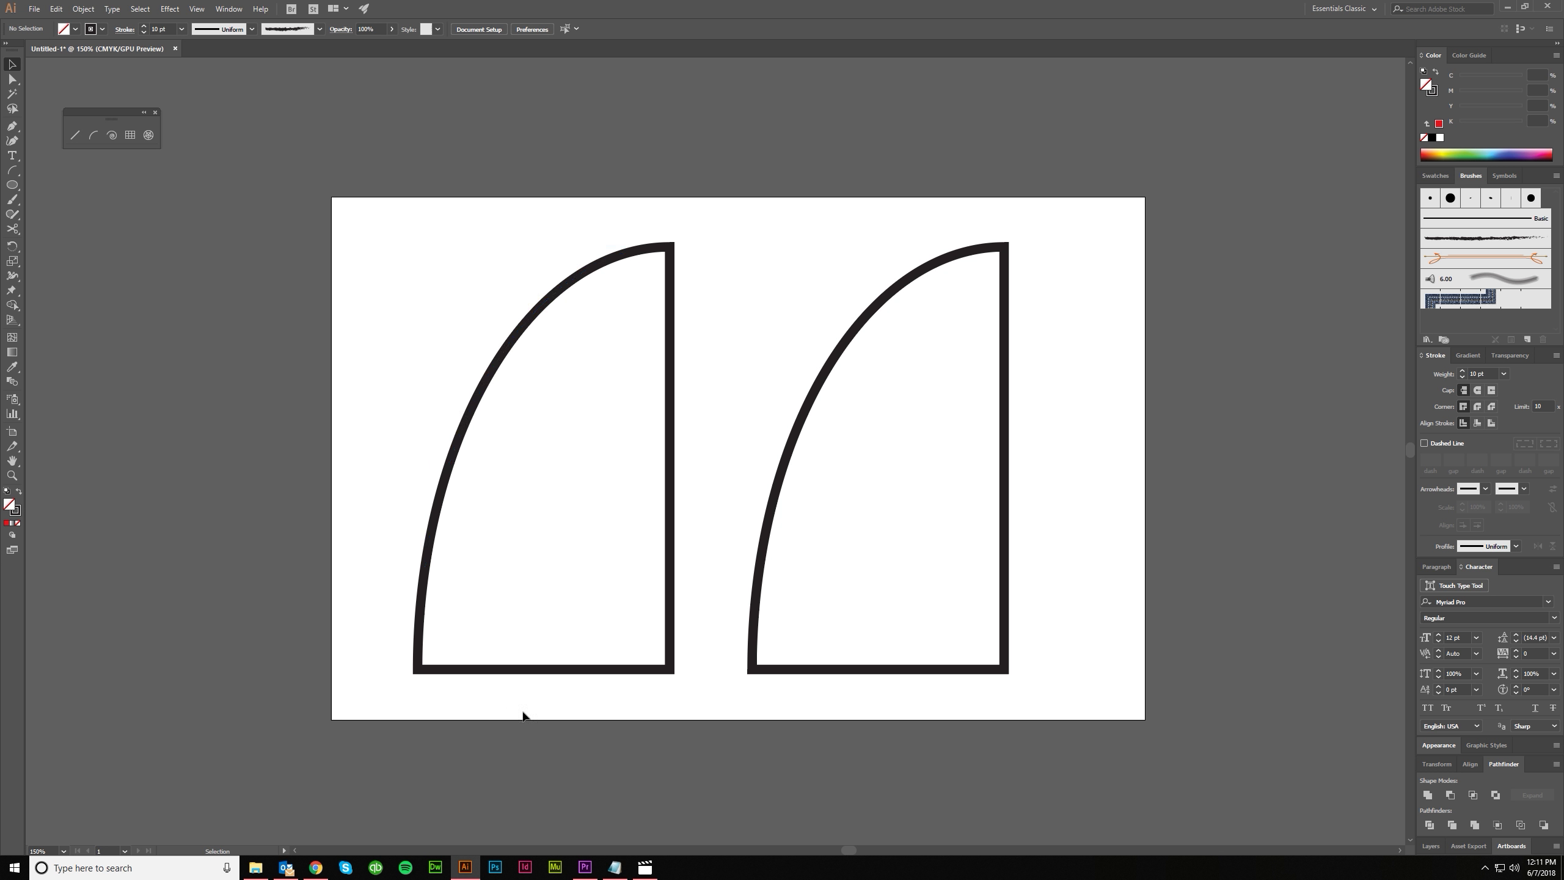
Delete both closed quarter-arc shapes from the artboard
scroll(558, 719, right, 1)
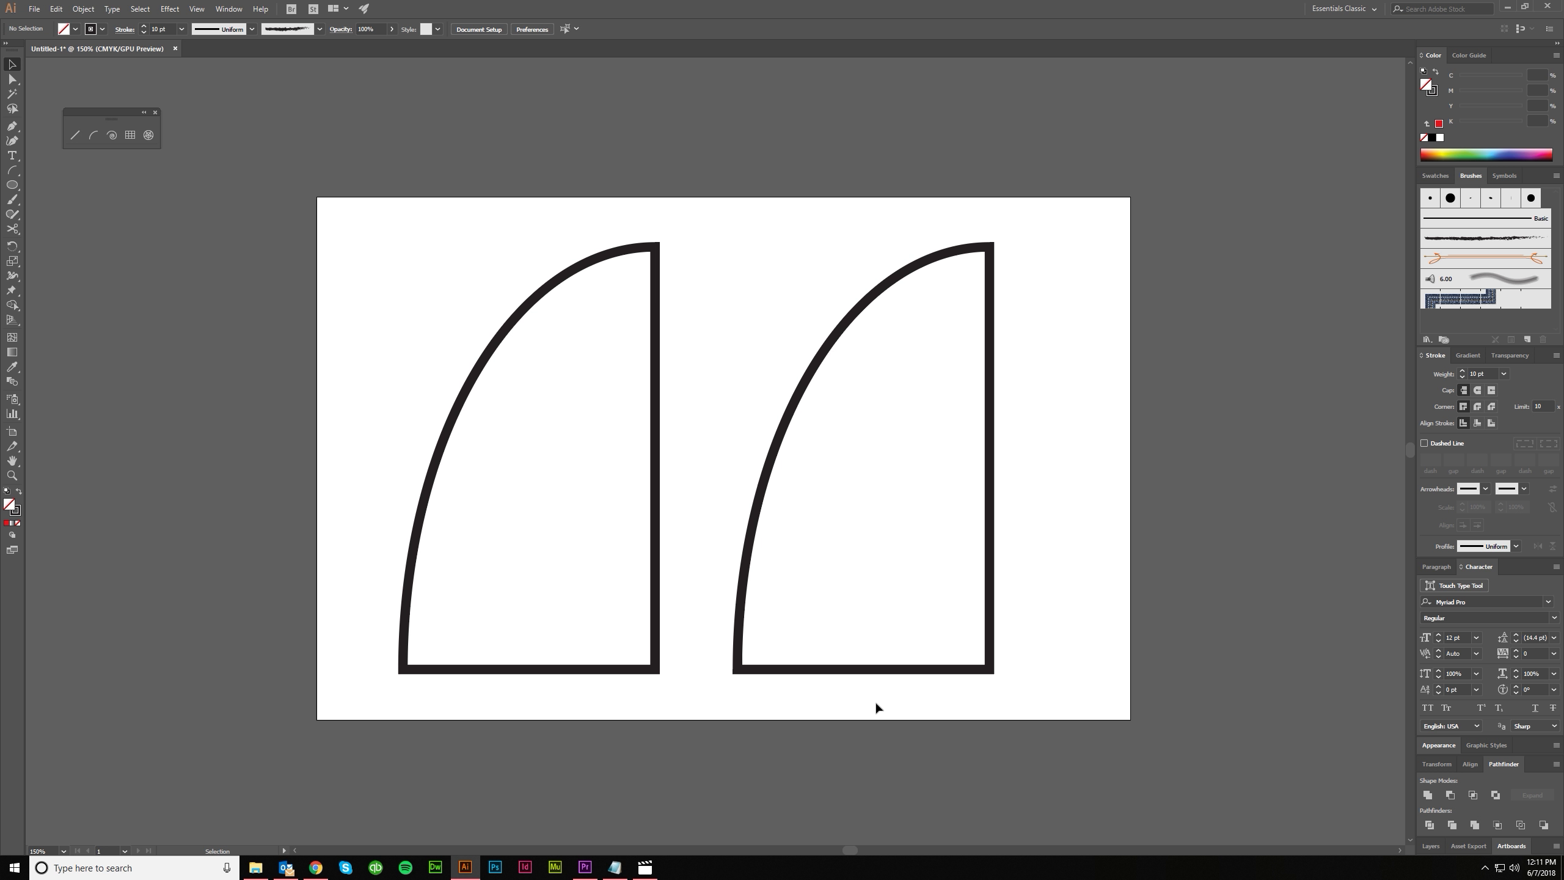
drag(904, 703, 419, 401)
key(Delete)
Create a closed convex arc of 3.82 in by 6.4 in with slope 100 on the artboard's left half
click(93, 135)
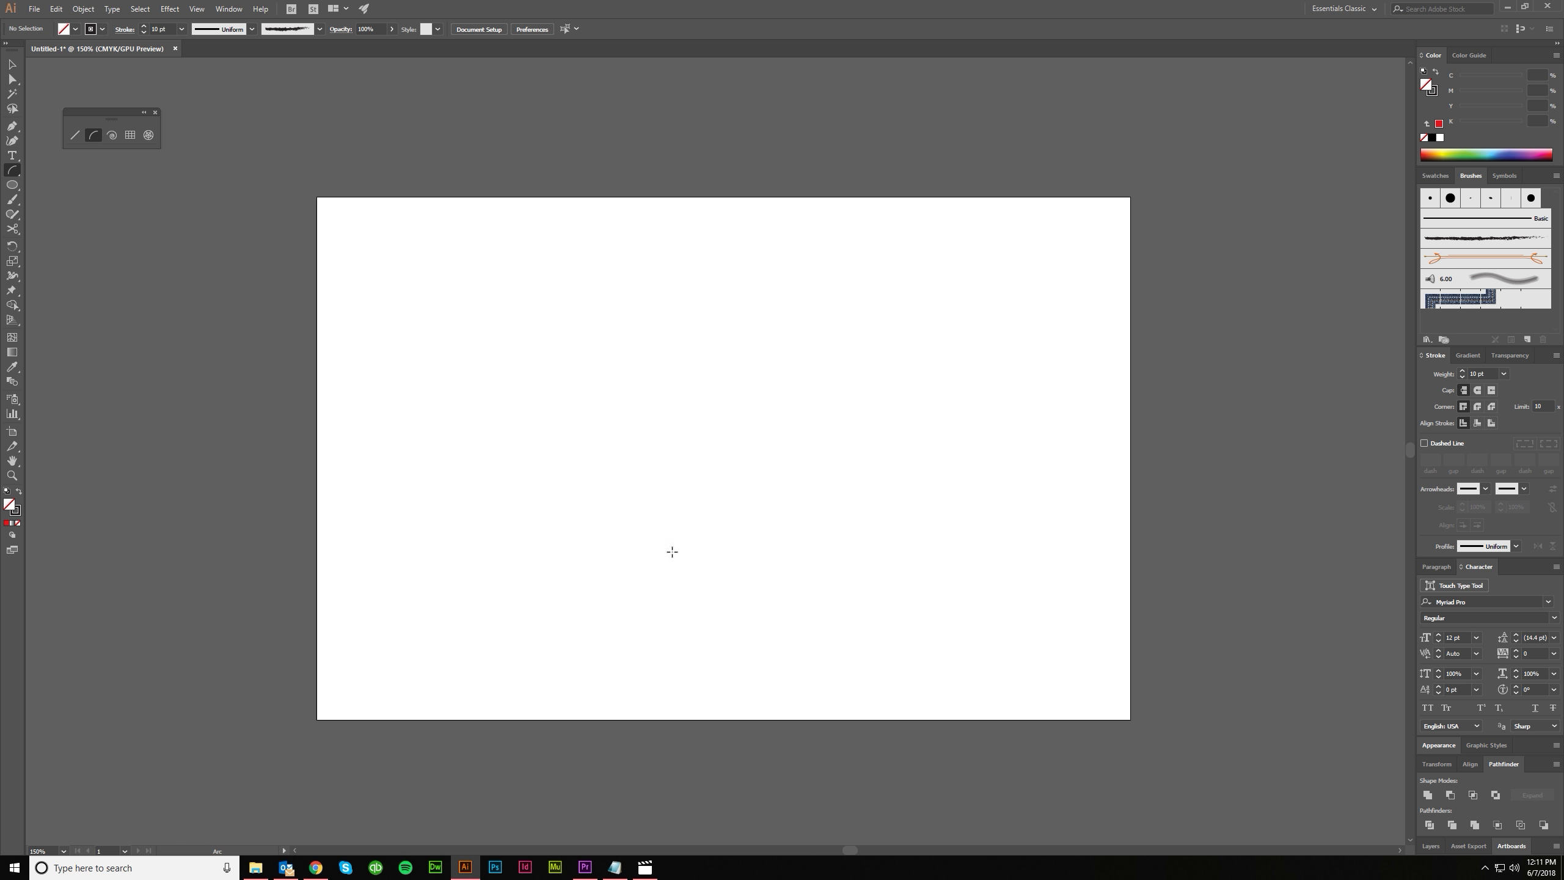
click(439, 659)
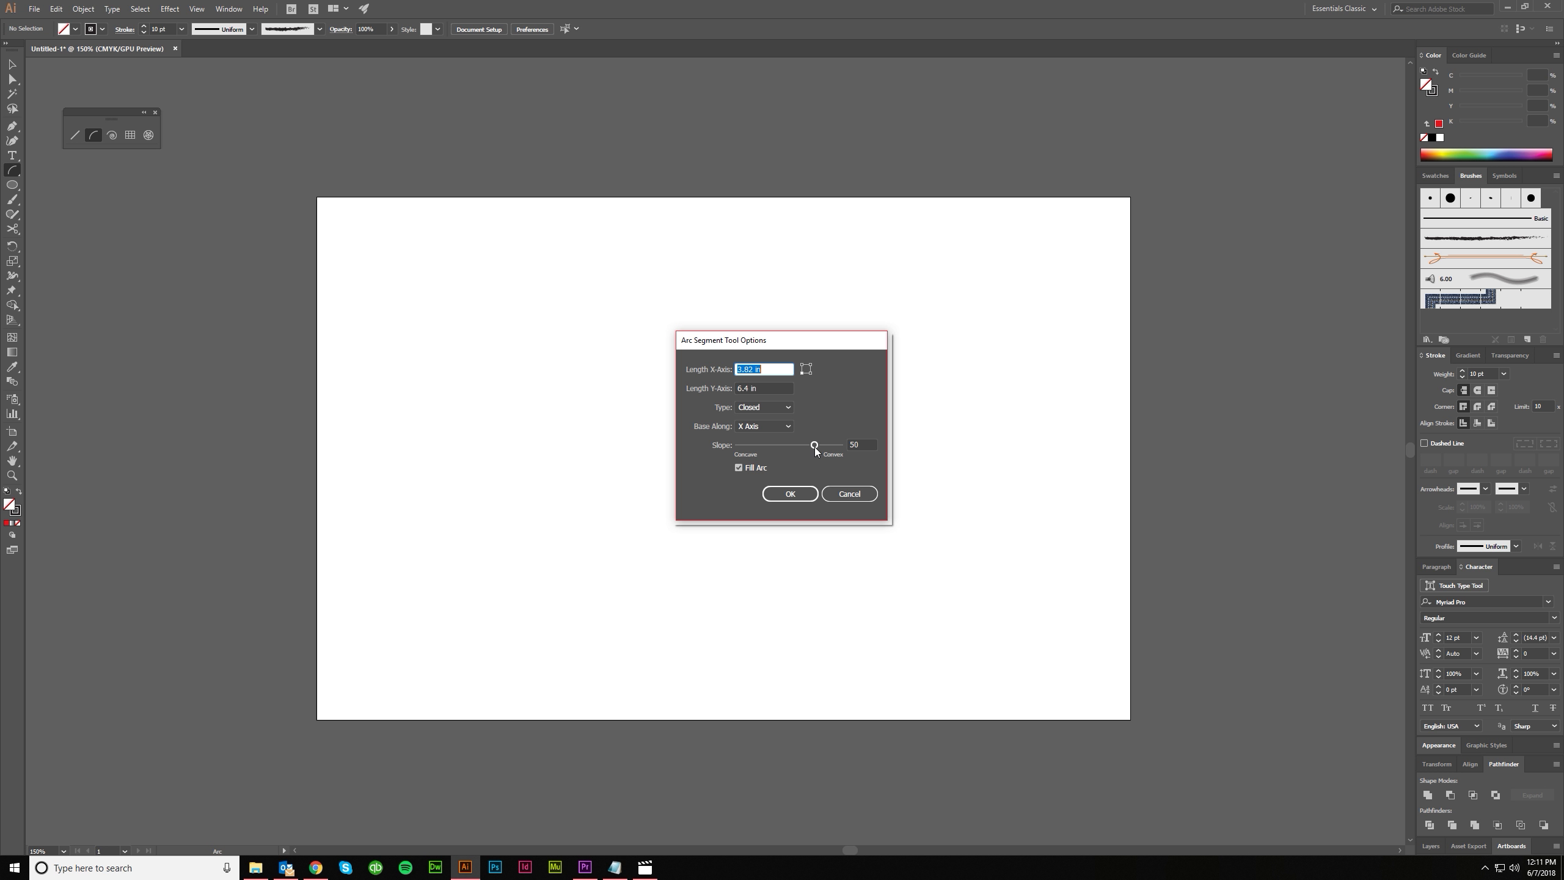
drag(813, 445, 842, 446)
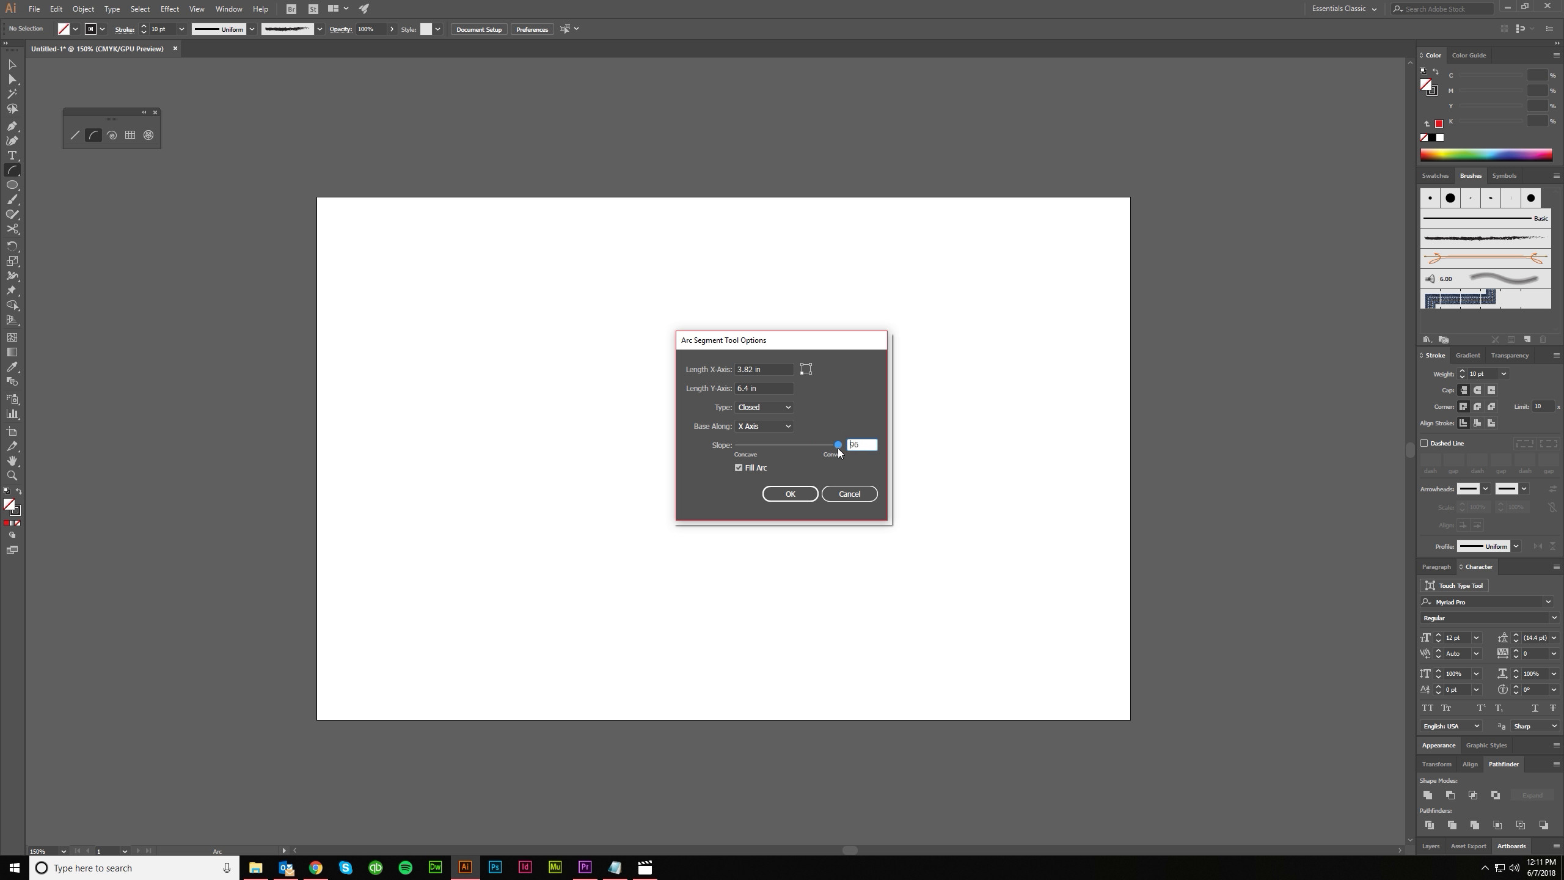
click(790, 493)
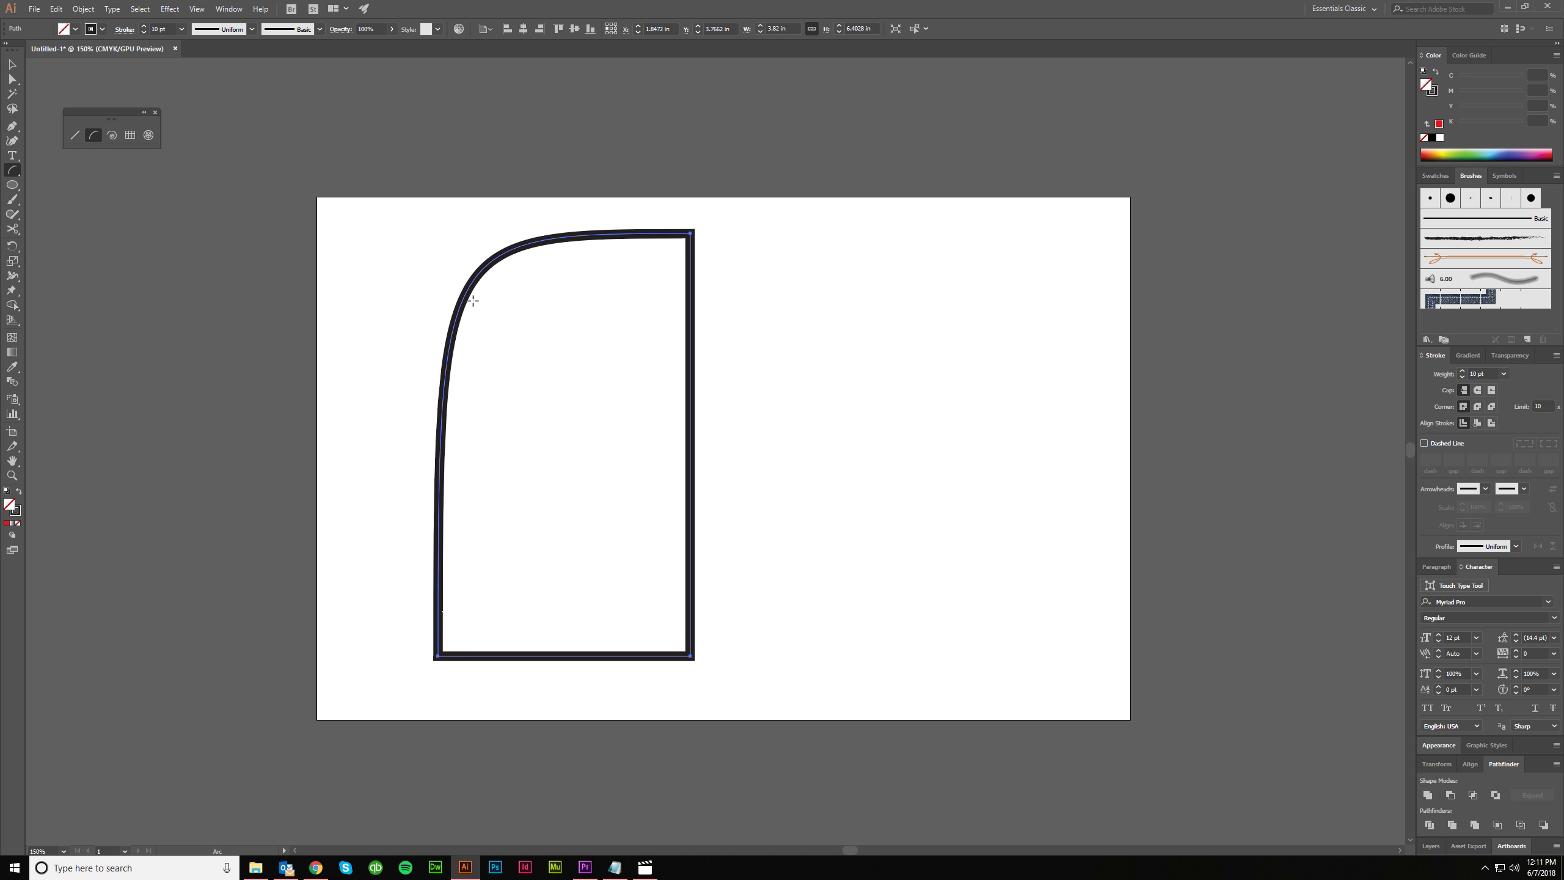
Create a closed concave arc with slope -100 on the artboard's right half and deselect it
click(766, 654)
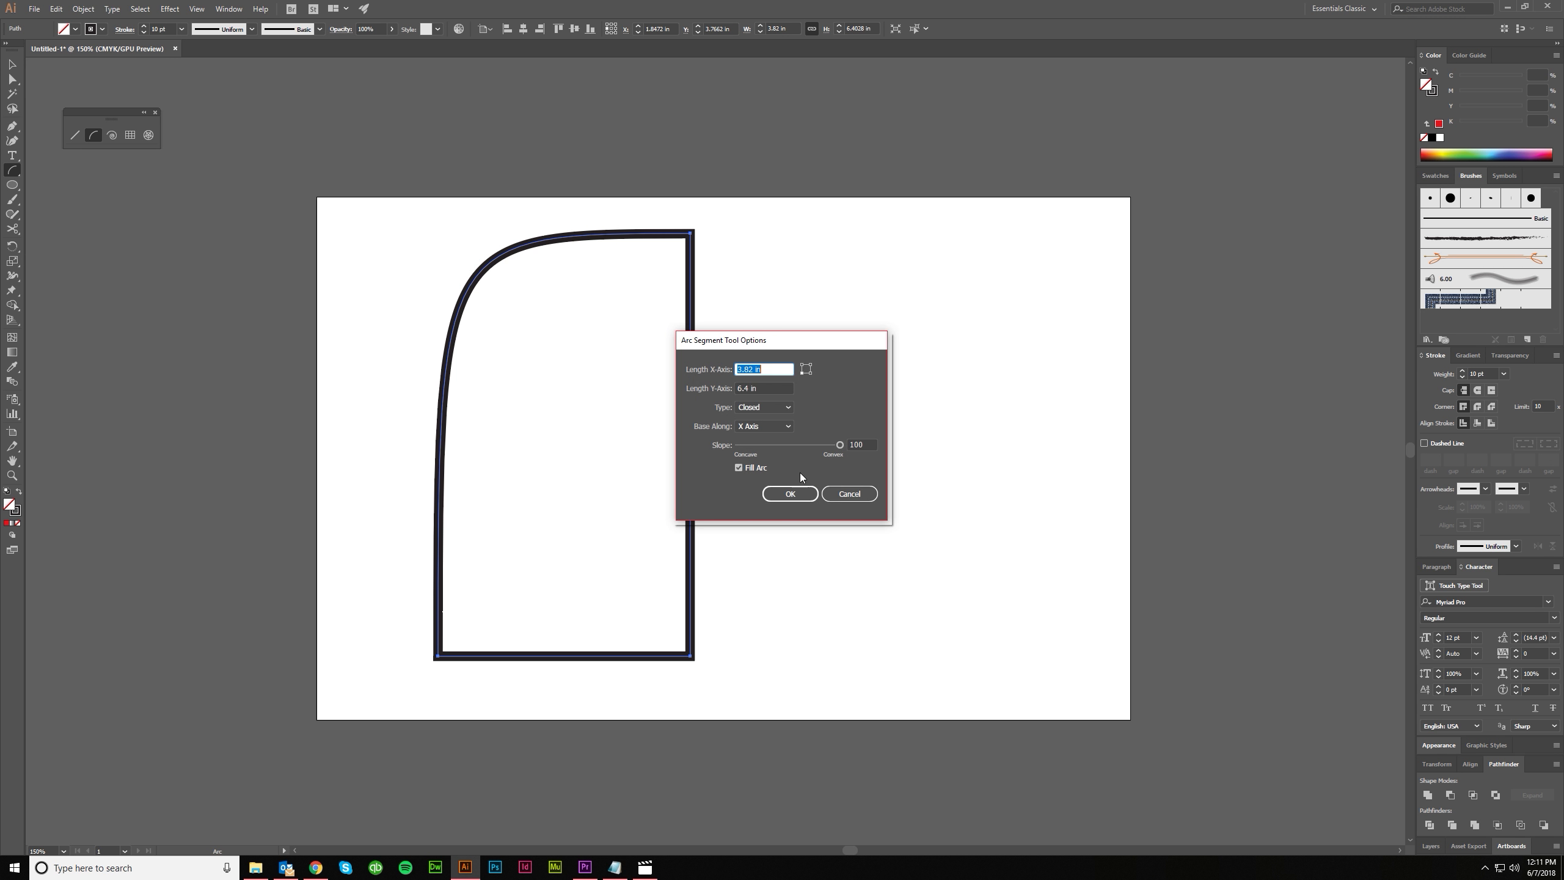
click(855, 442)
text(-1)
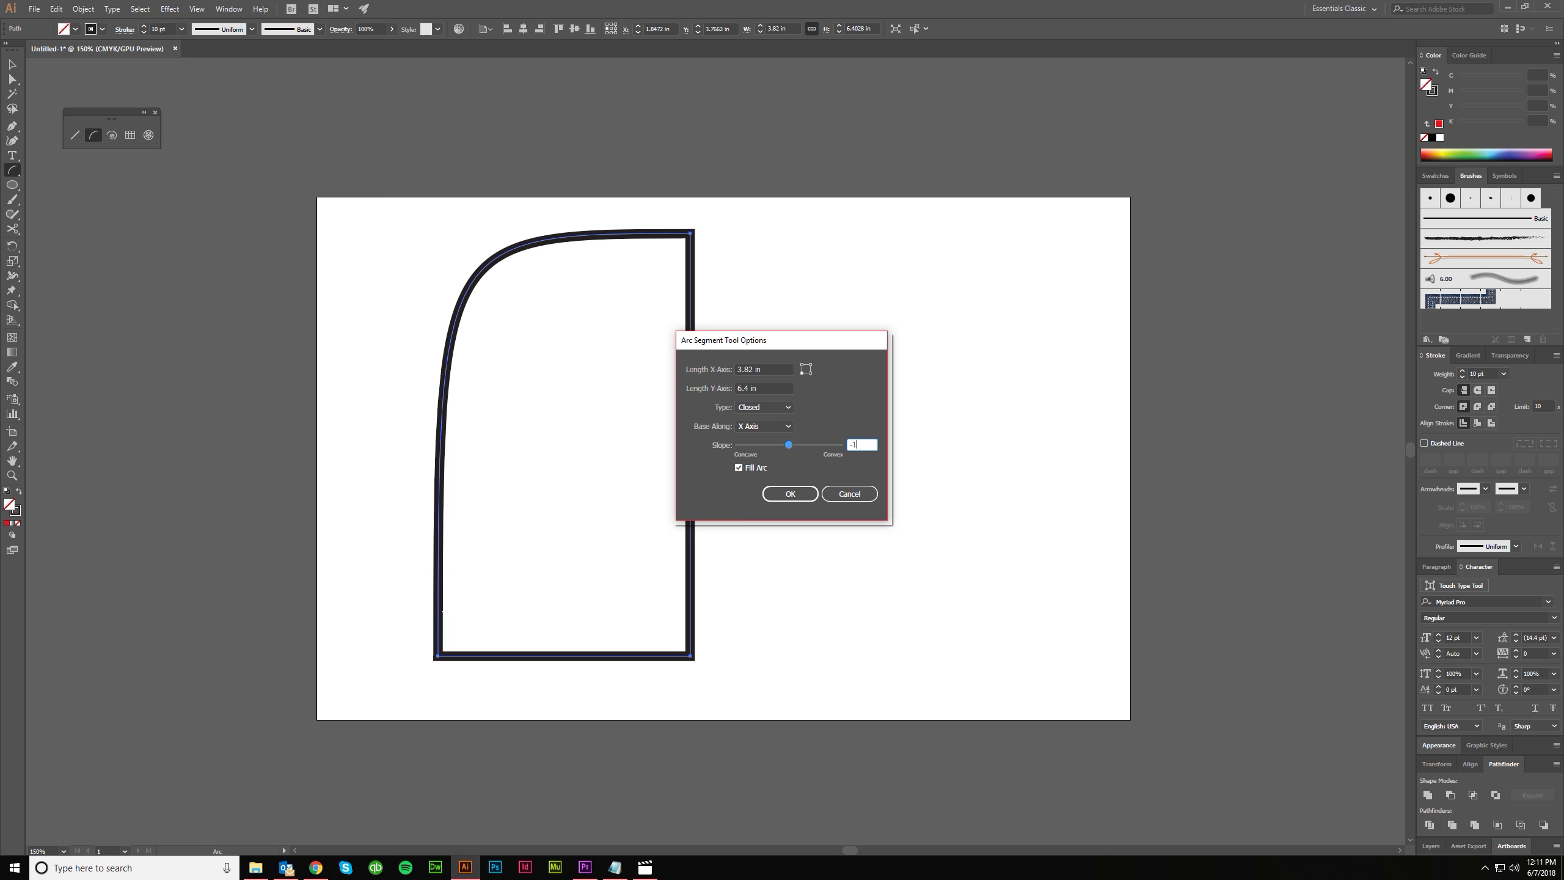
key(Return)
key(v)
key(ctrl+shift+a)
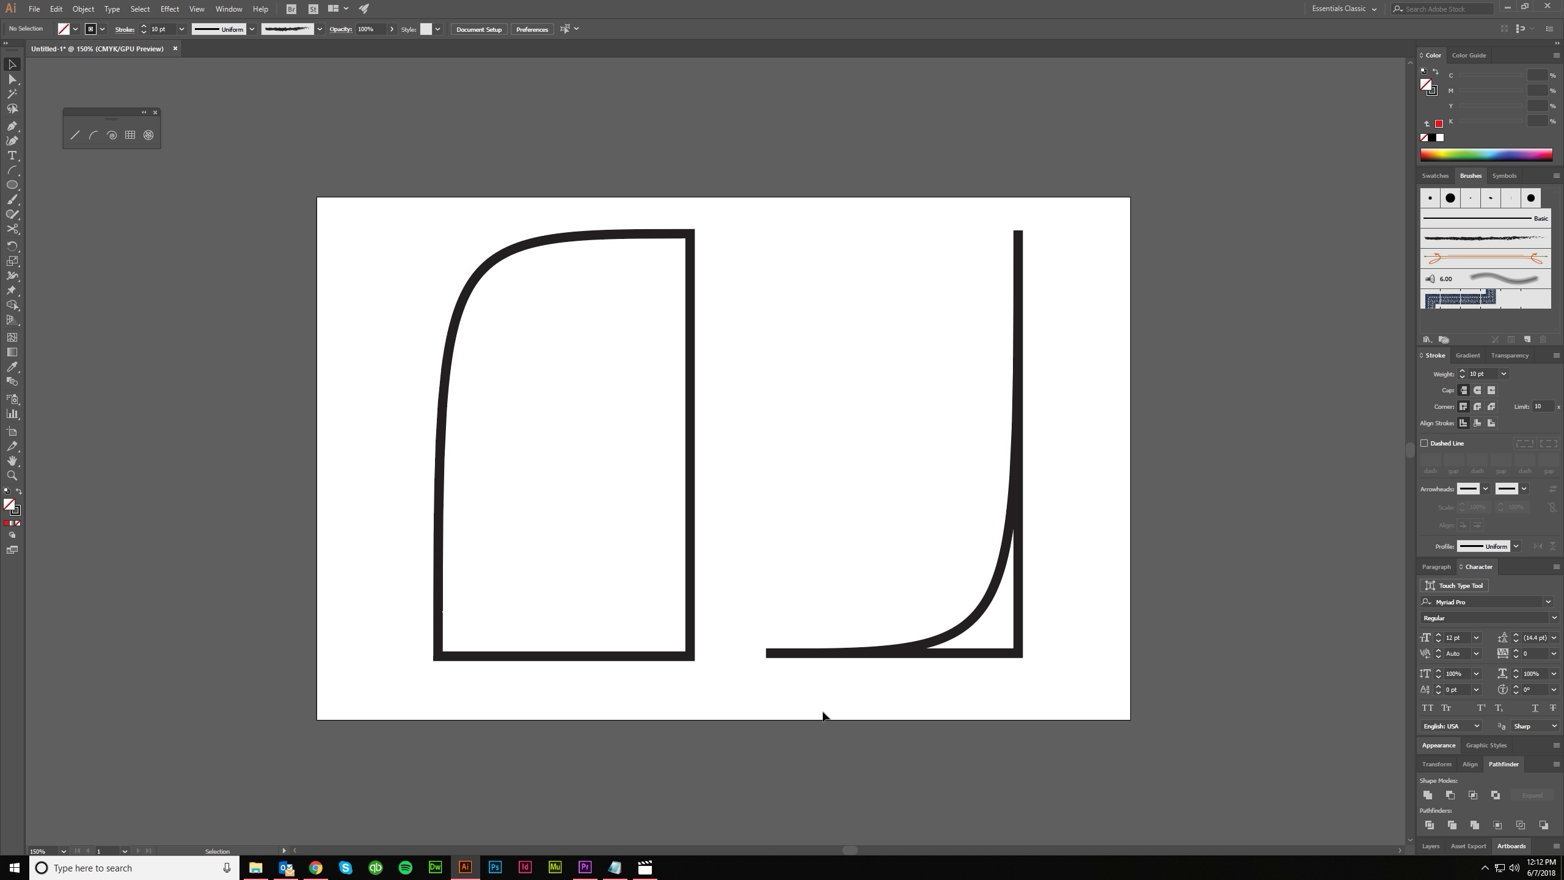
Delete the convex and concave arc shapes
key(ctrl+a)
key(Delete)
Review the Arc Segment options without creating an arc and set the fill colour to red
click(94, 135)
click(338, 360)
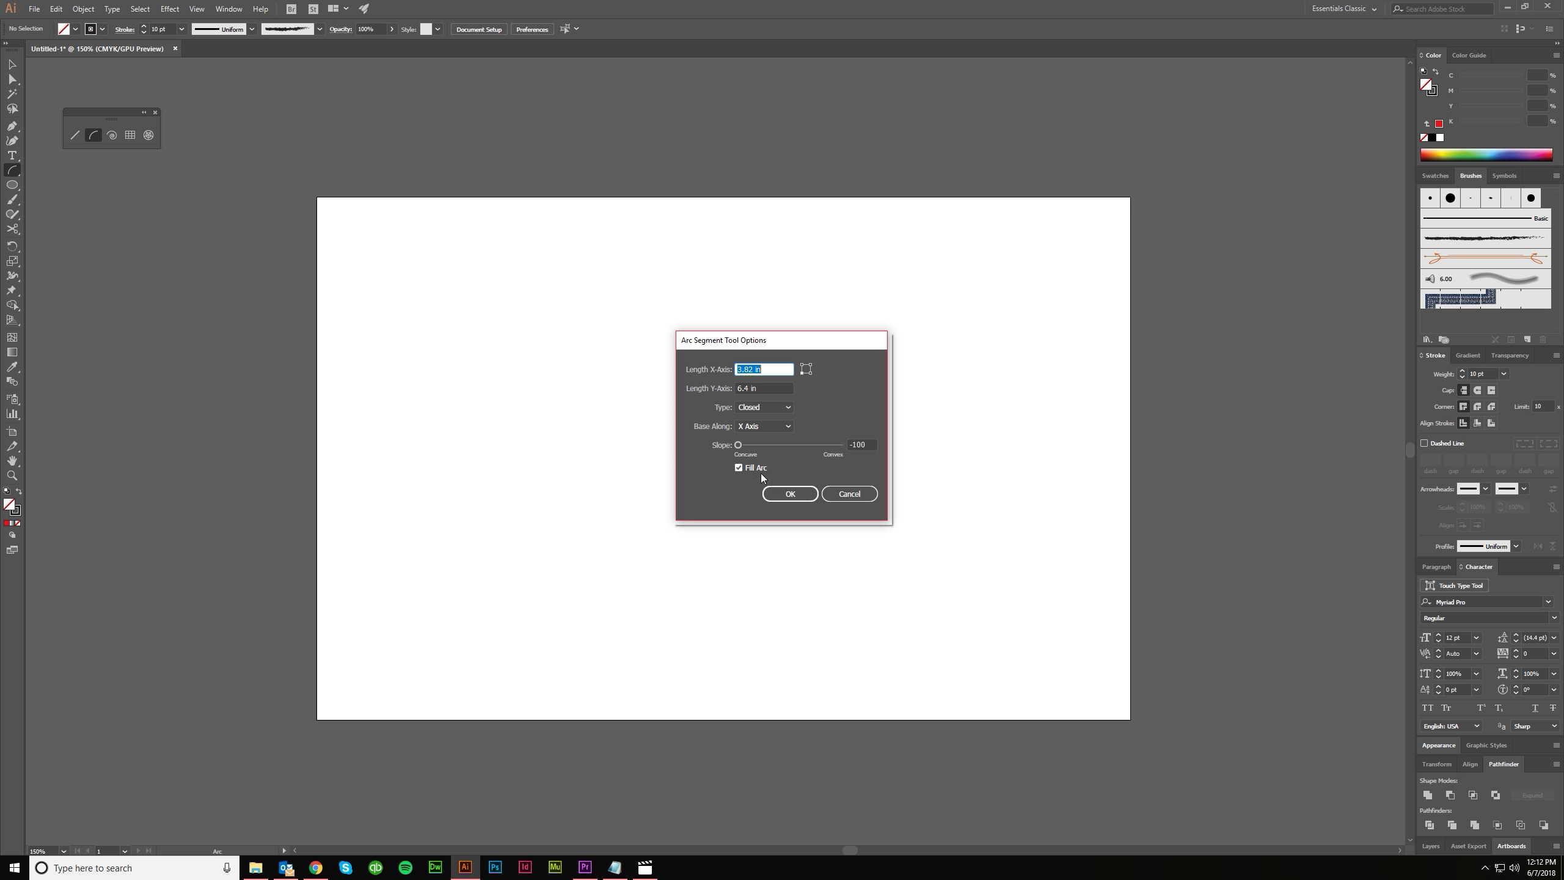
click(825, 495)
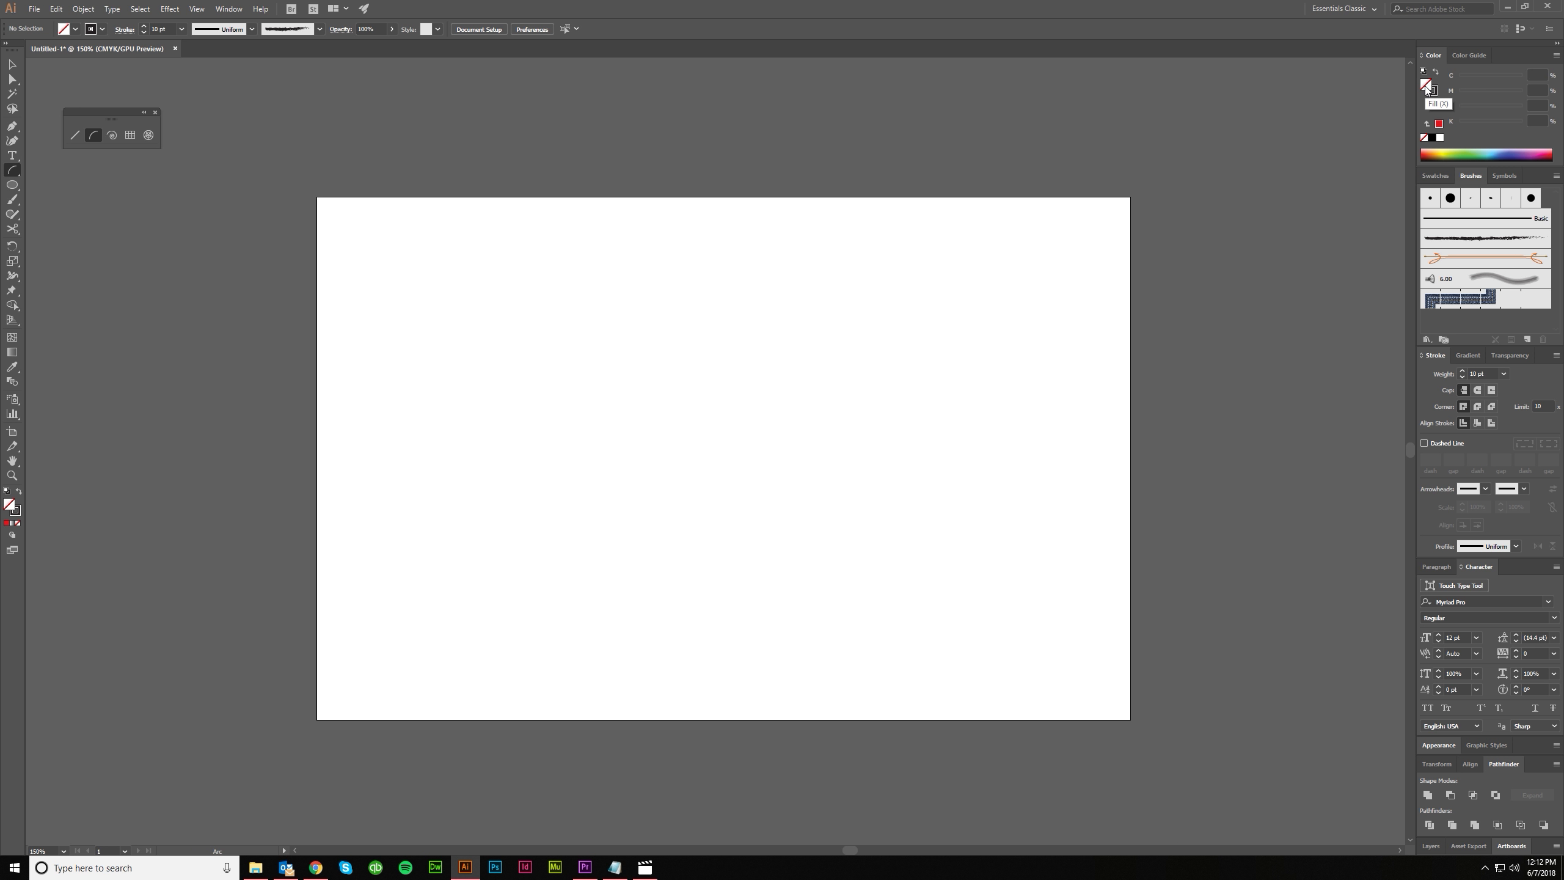
click(1439, 123)
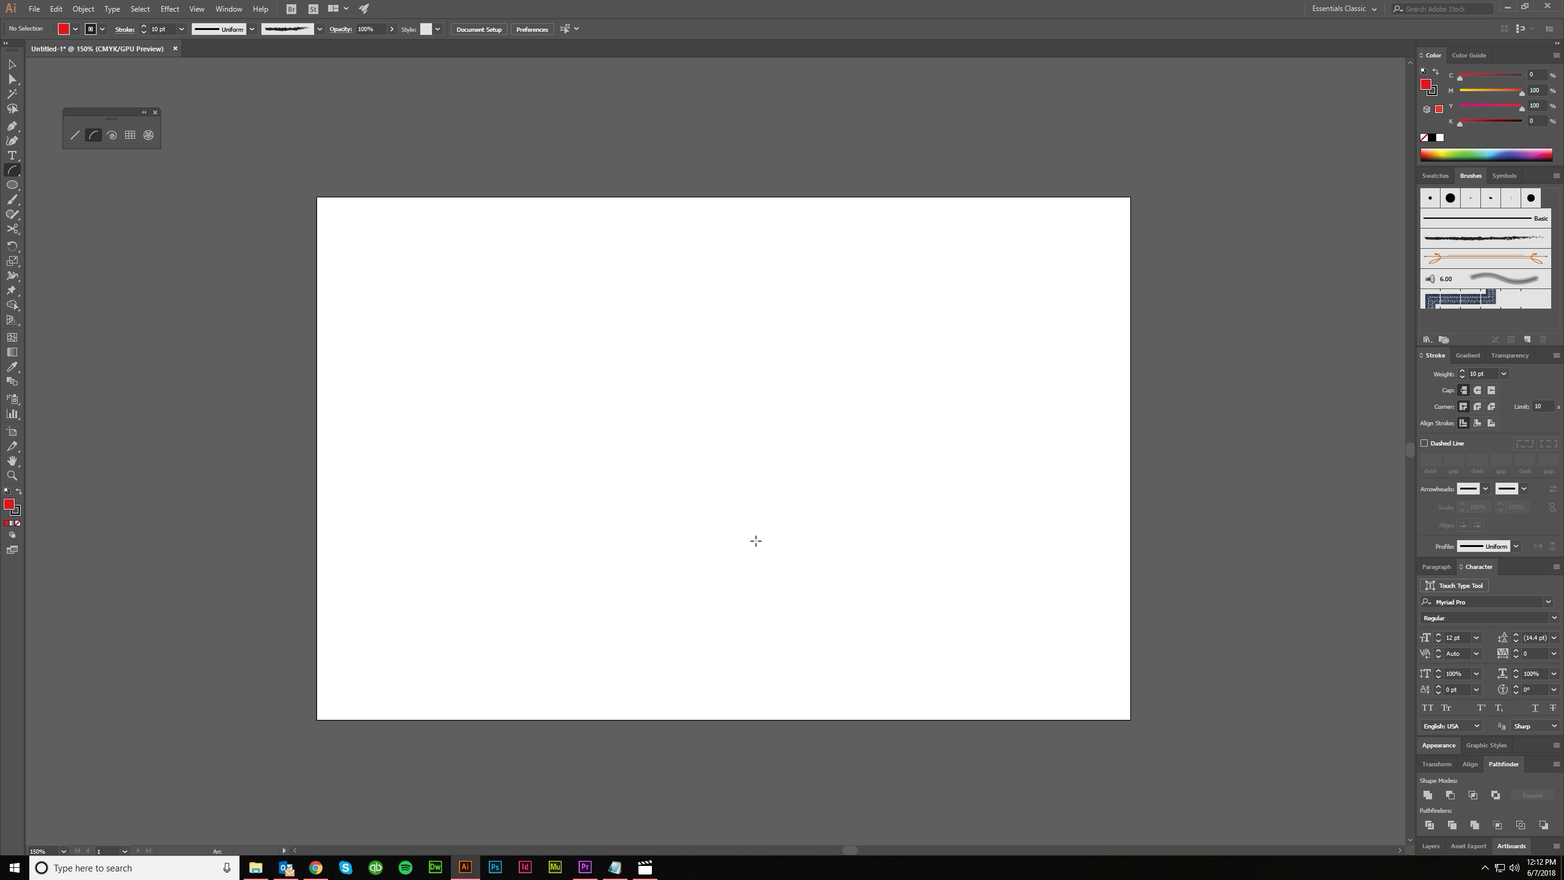
Create a red-filled closed arc of 3.82 in by 6.4 in with slope -100 and shift it slightly down and left
click(440, 614)
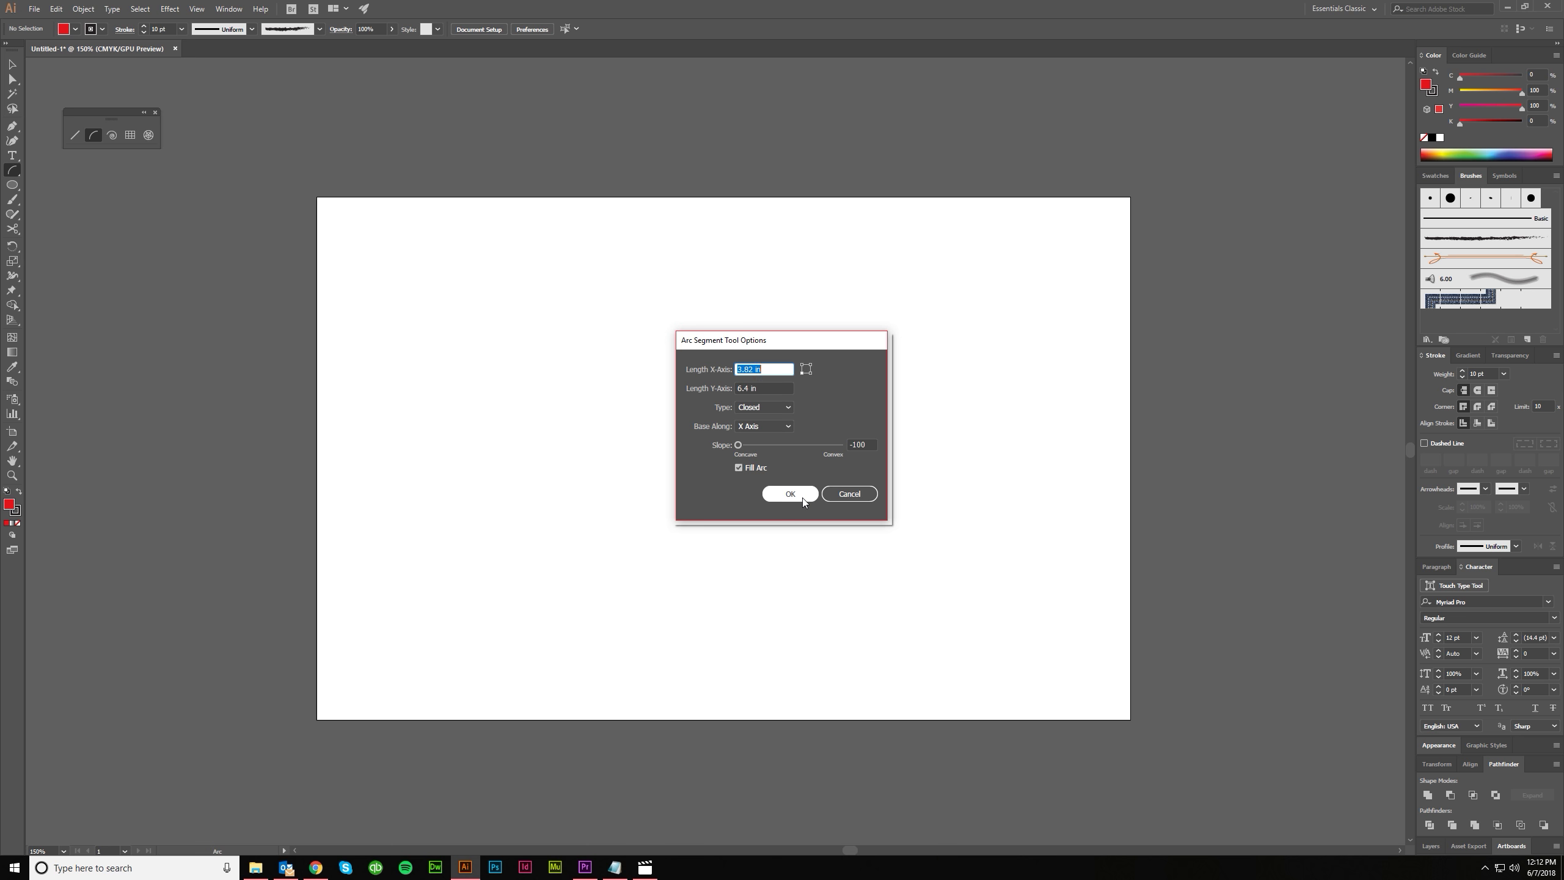
click(790, 493)
key(v)
drag(676, 606, 650, 641)
click(695, 618)
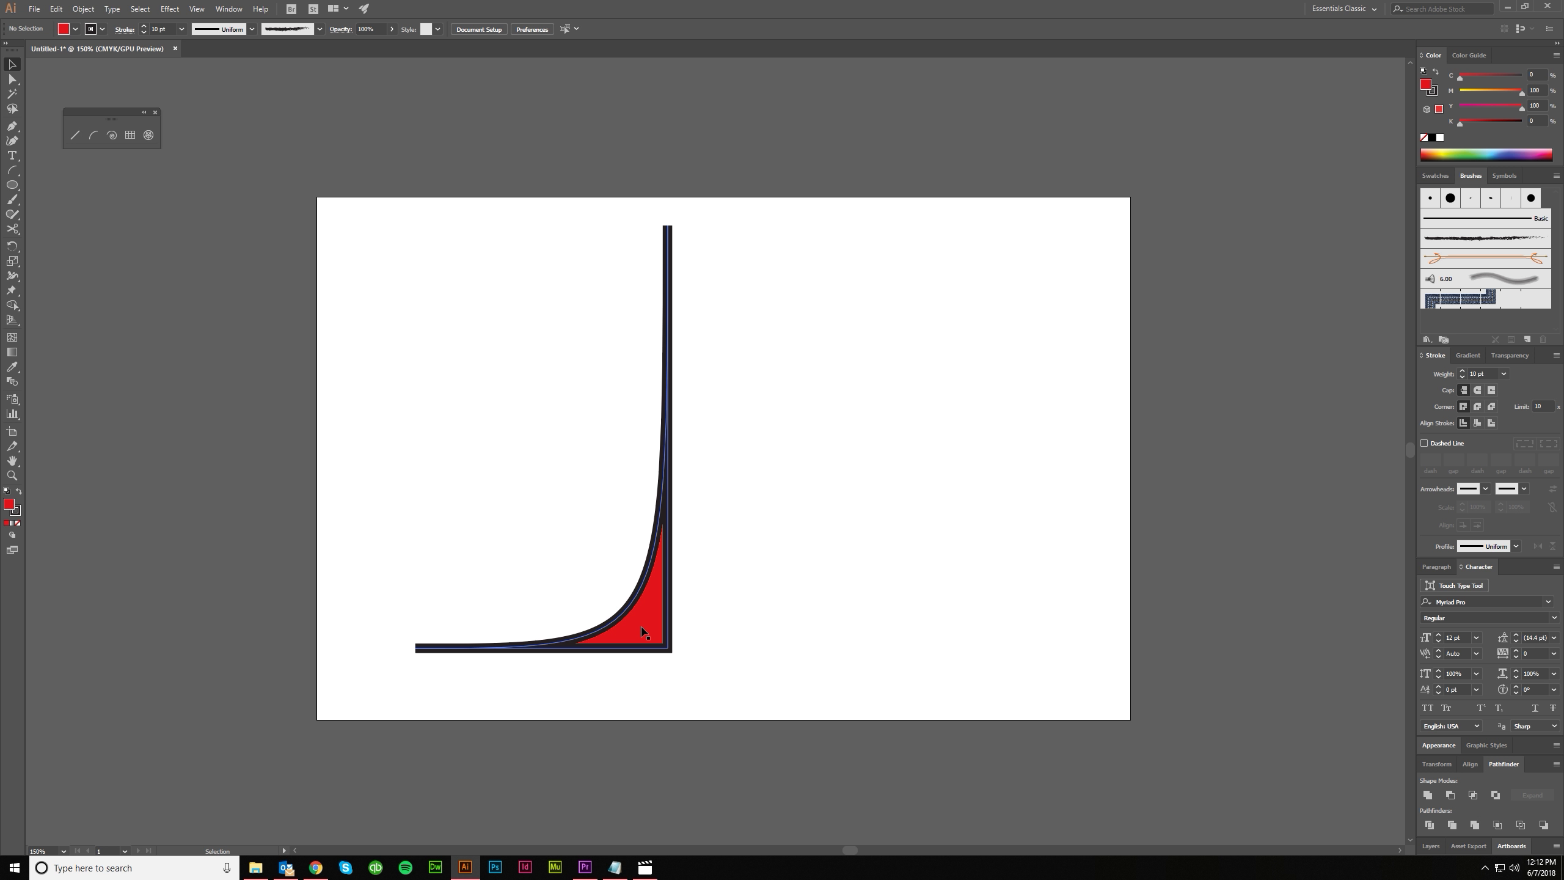
Undo the move and creation of the red-filled arc
key(ctrl+z)
key(ctrl+z)
key(ctrl+z)
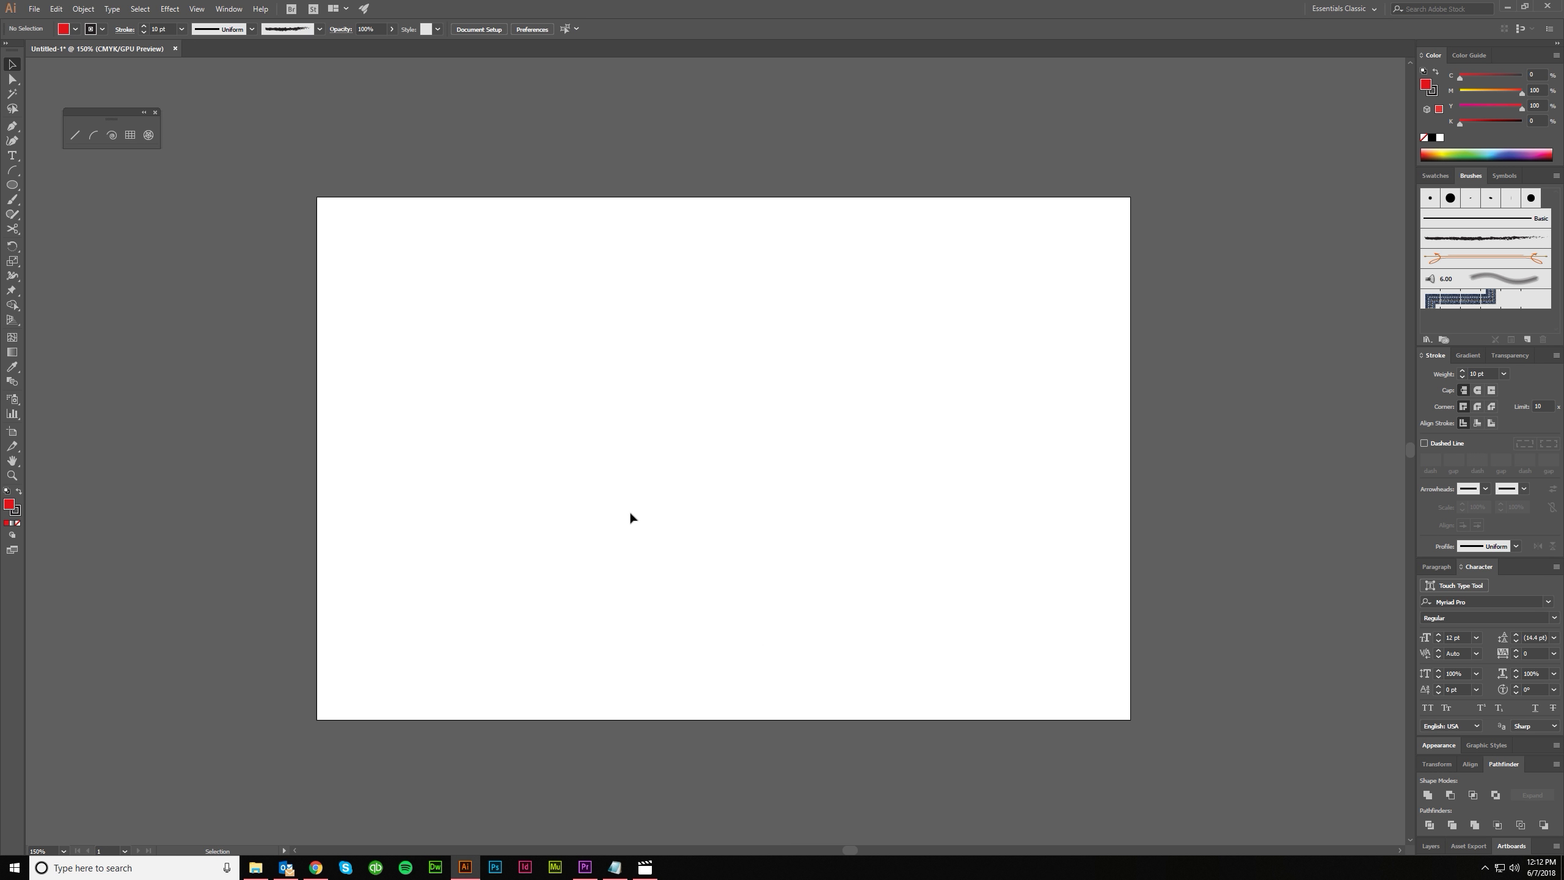
Set the Arc Segment options to an open, unfilled arc with a convex slope, create a test arc and undo it
click(94, 137)
click(506, 433)
click(764, 408)
click(761, 419)
click(739, 467)
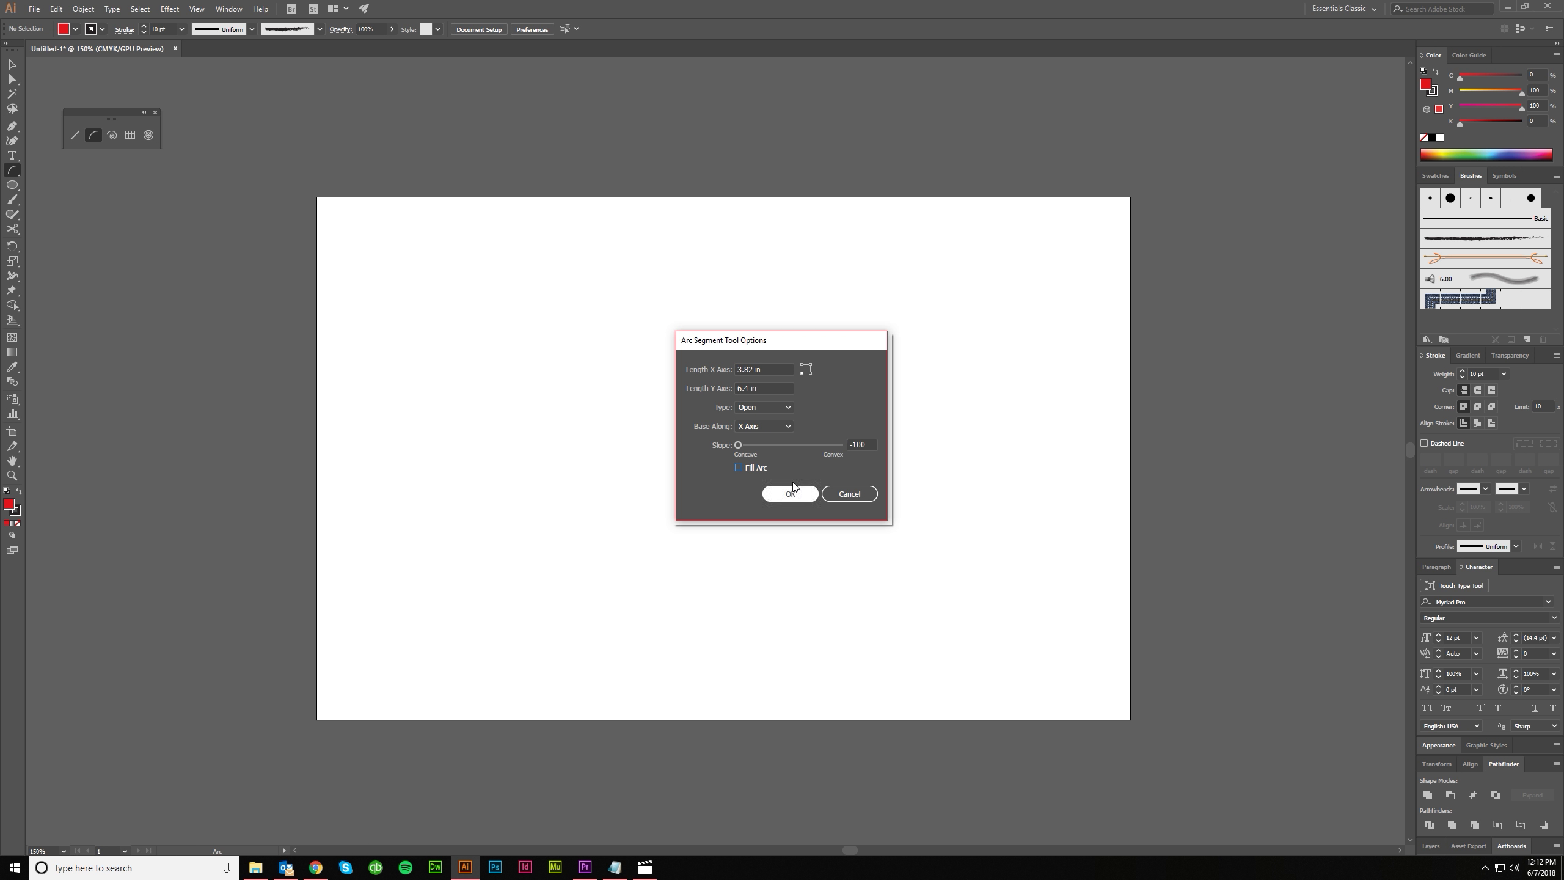
drag(807, 444, 826, 445)
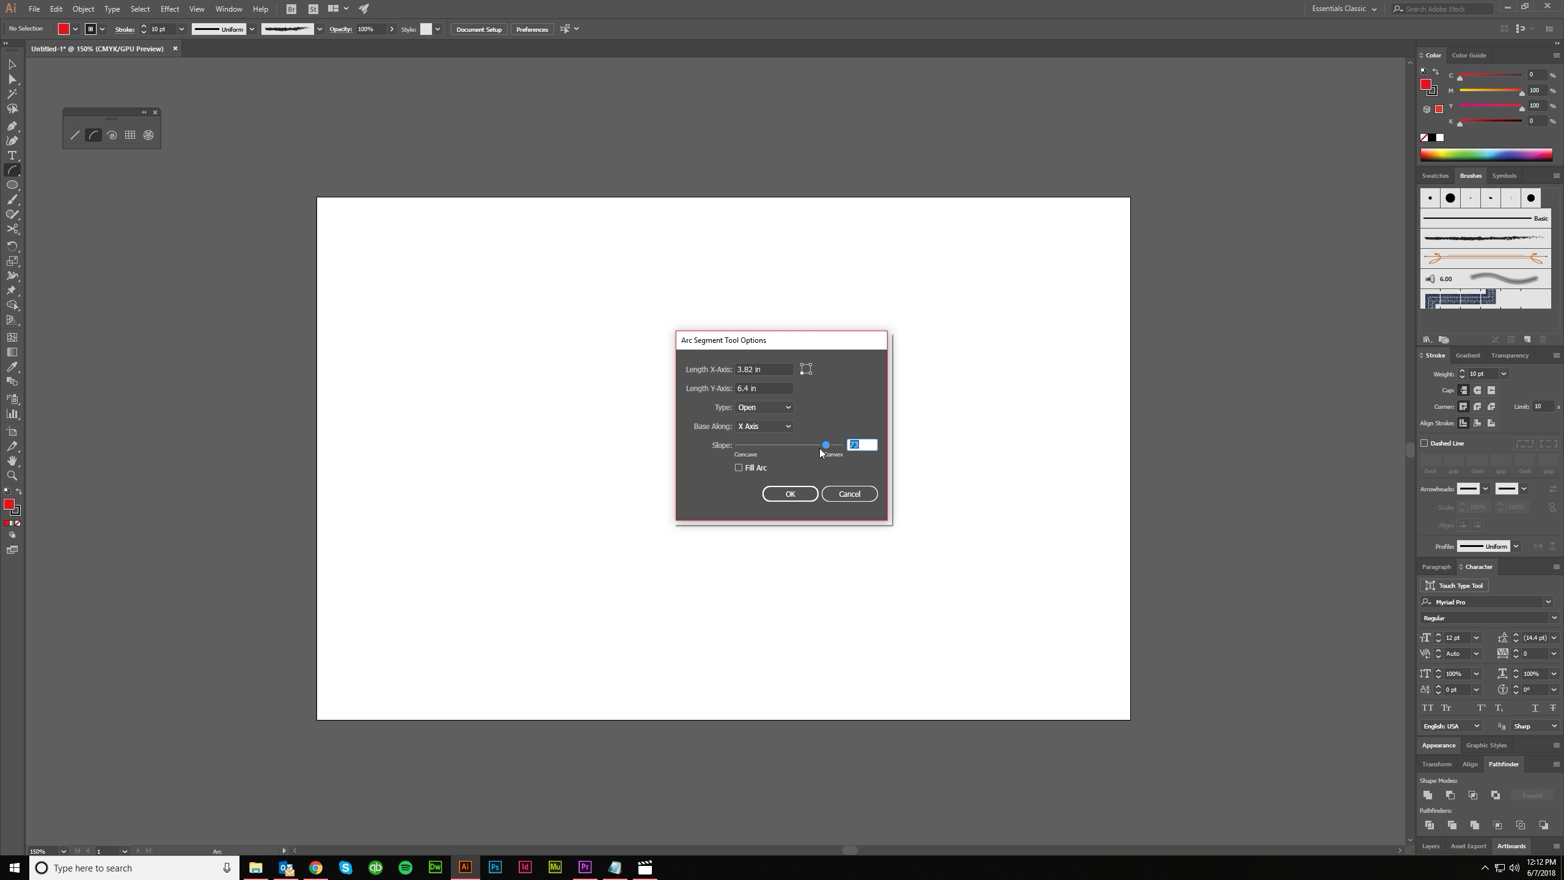
key(Return)
key(ctrl+z)
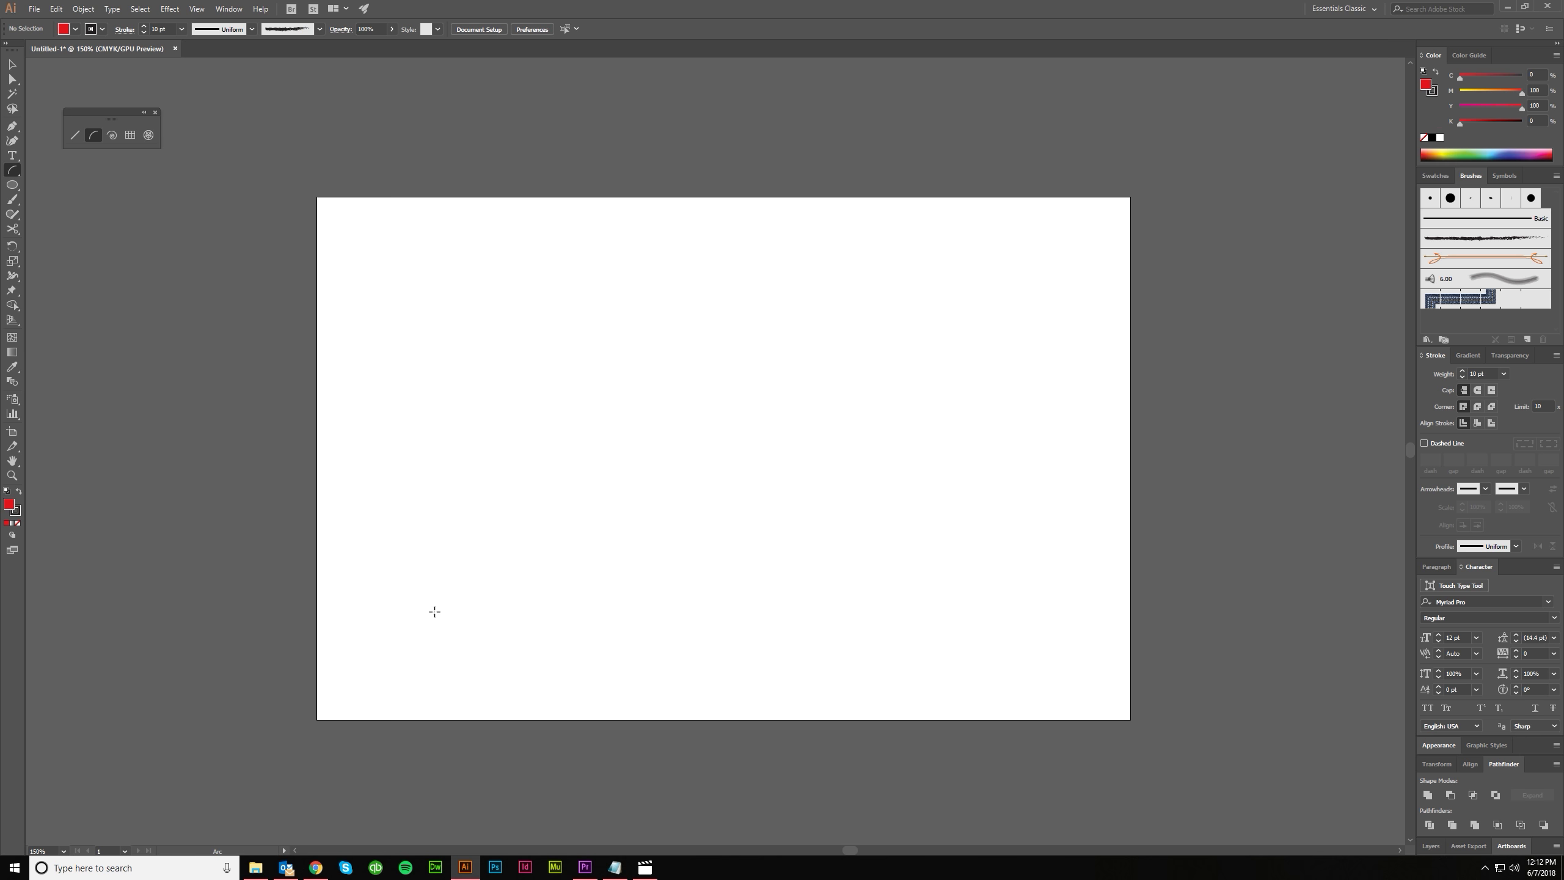
key(ctrl+shift+z)
scroll(548, 520, up, 3)
scroll(492, 473, down, 3)
key(ctrl+z)
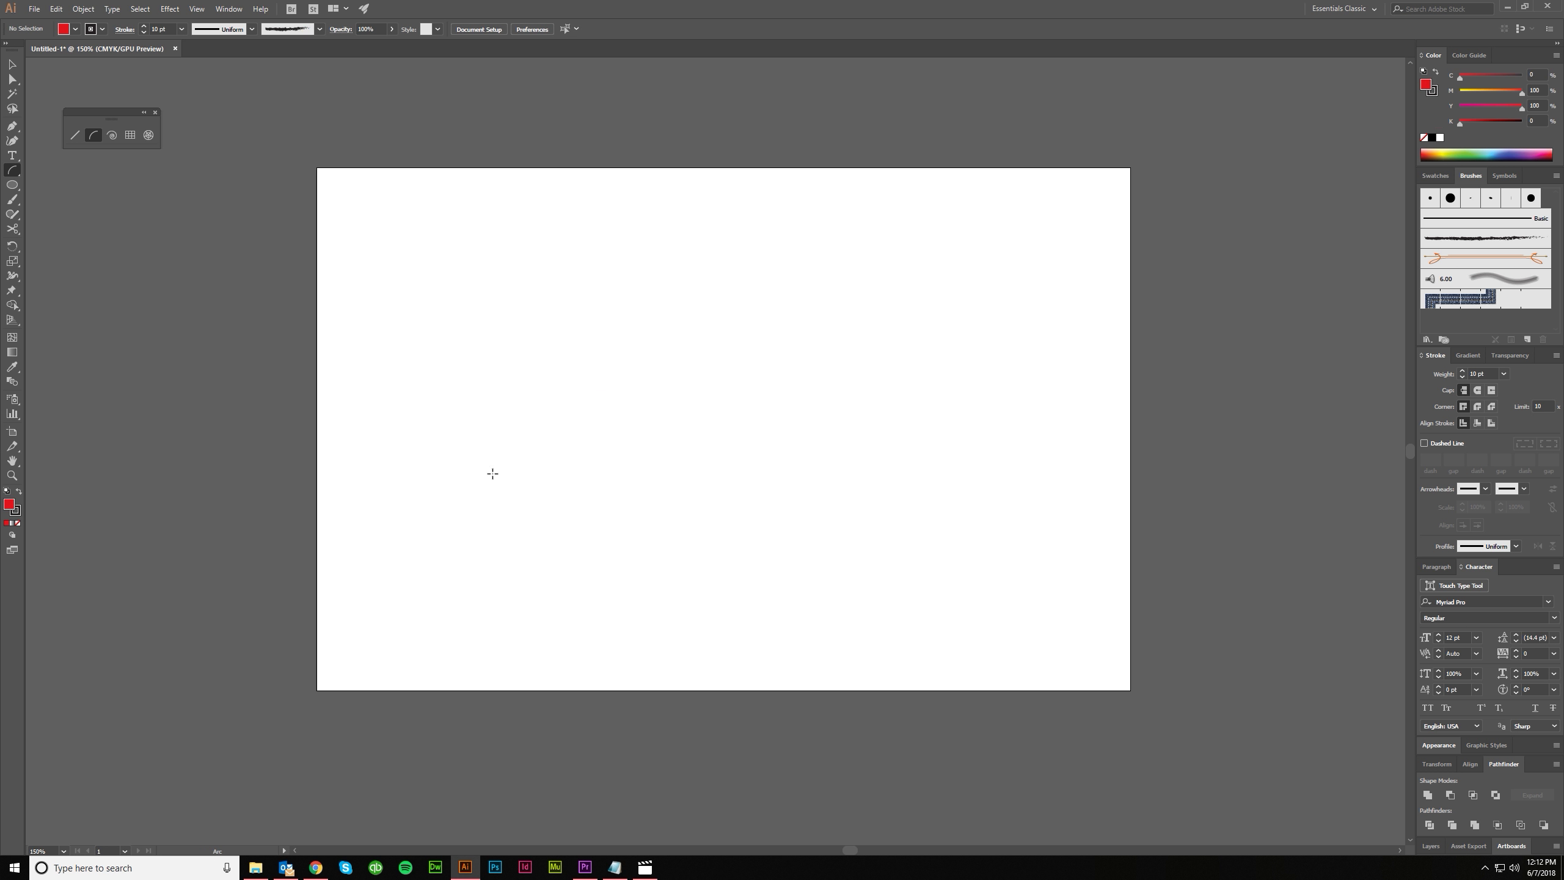
scroll(618, 171, down, 2)
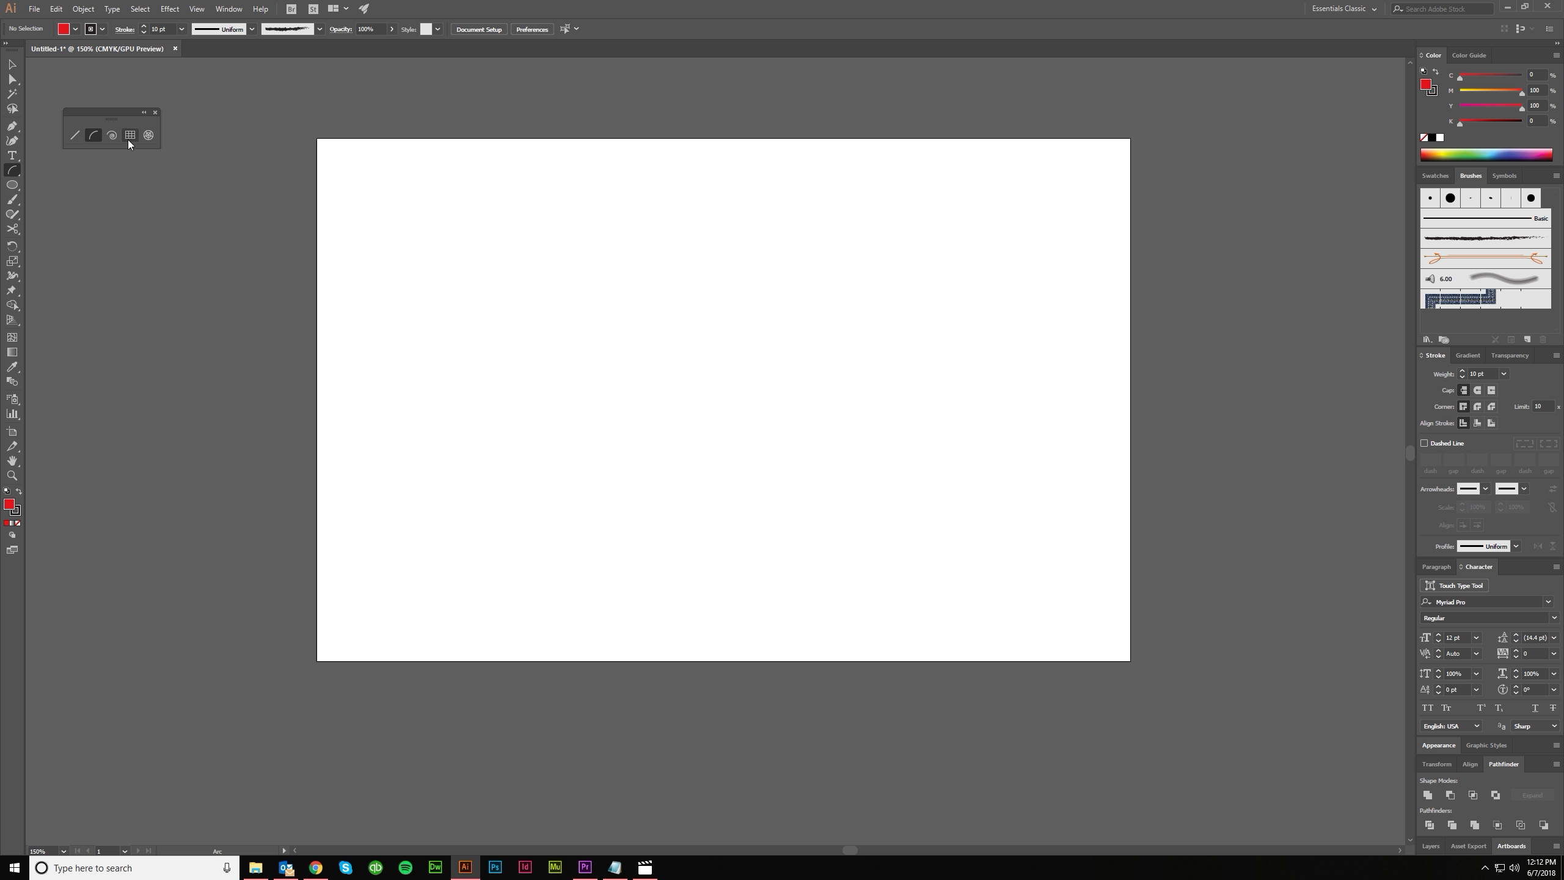
scroll(528, 481, up, 4)
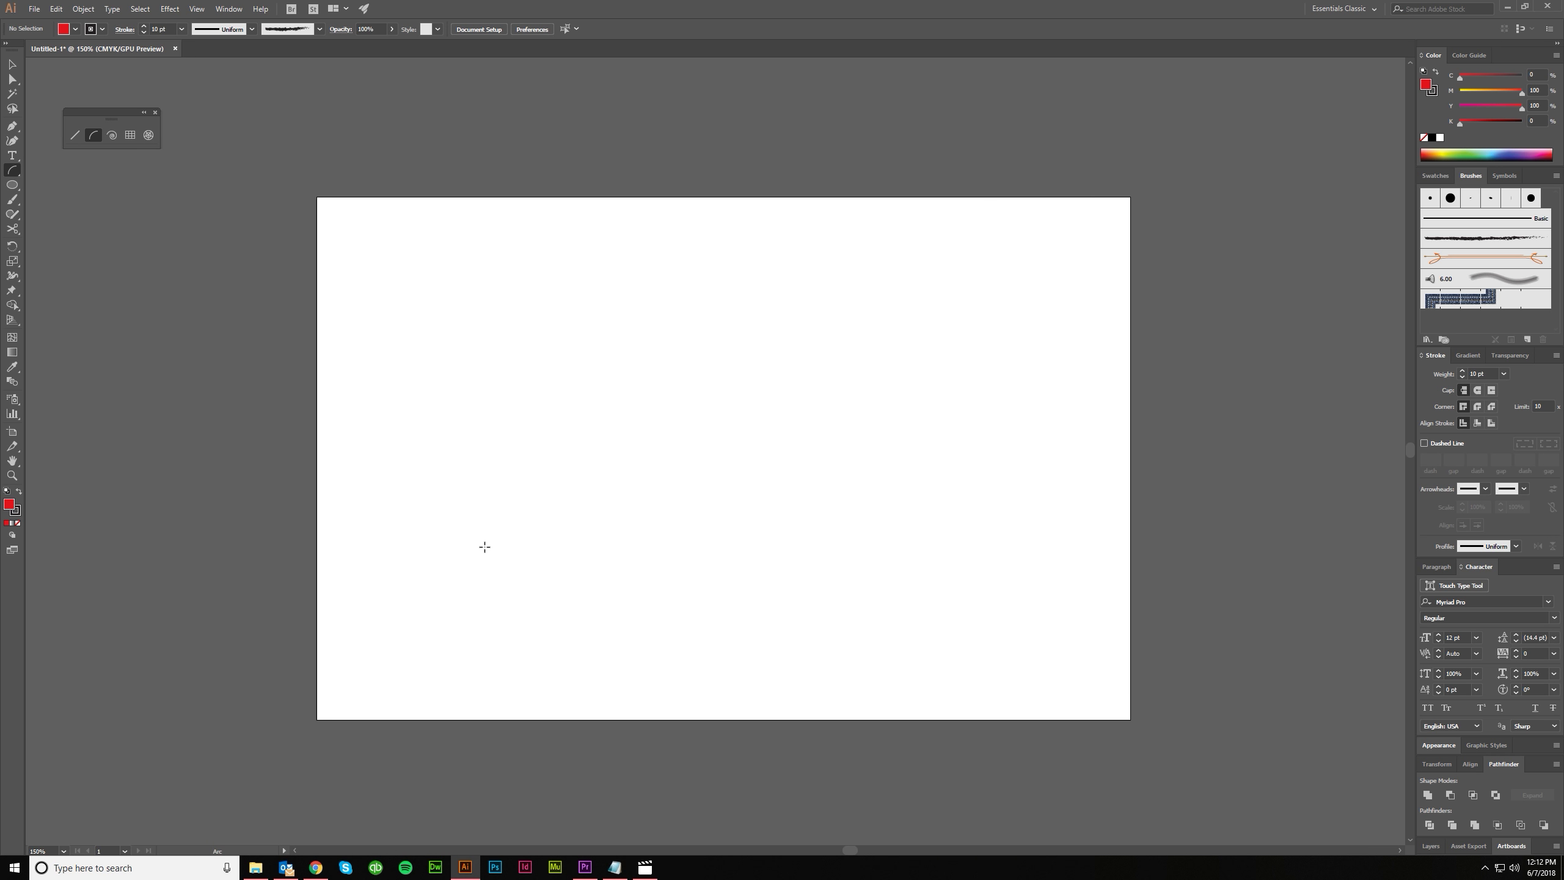
Draw many overlapping, rightward-curving arcs of varied height across the lower half of the artboard to form a dense row of grass blades
drag(431, 634, 508, 496)
drag(452, 620, 540, 494)
mouse_move(448, 660)
mouse_down()
mouse_move(504, 560)
mouse_move(591, 493)
mouse_up()
drag(516, 635, 595, 494)
drag(495, 670, 592, 495)
drag(535, 656, 634, 496)
drag(566, 632, 670, 507)
drag(557, 694, 584, 546)
drag(622, 657, 729, 503)
drag(567, 655, 647, 502)
drag(601, 620, 786, 422)
mouse_move(646, 644)
mouse_down()
mouse_move(736, 531)
mouse_move(808, 511)
mouse_up()
mouse_move(634, 657)
mouse_down()
mouse_move(739, 445)
mouse_move(745, 478)
mouse_up()
drag(680, 668, 832, 508)
mouse_move(733, 644)
mouse_down()
mouse_move(744, 577)
mouse_move(804, 530)
mouse_up()
drag(729, 641, 913, 439)
drag(802, 614, 918, 418)
drag(738, 678, 840, 478)
drag(823, 674, 942, 478)
drag(780, 648, 876, 510)
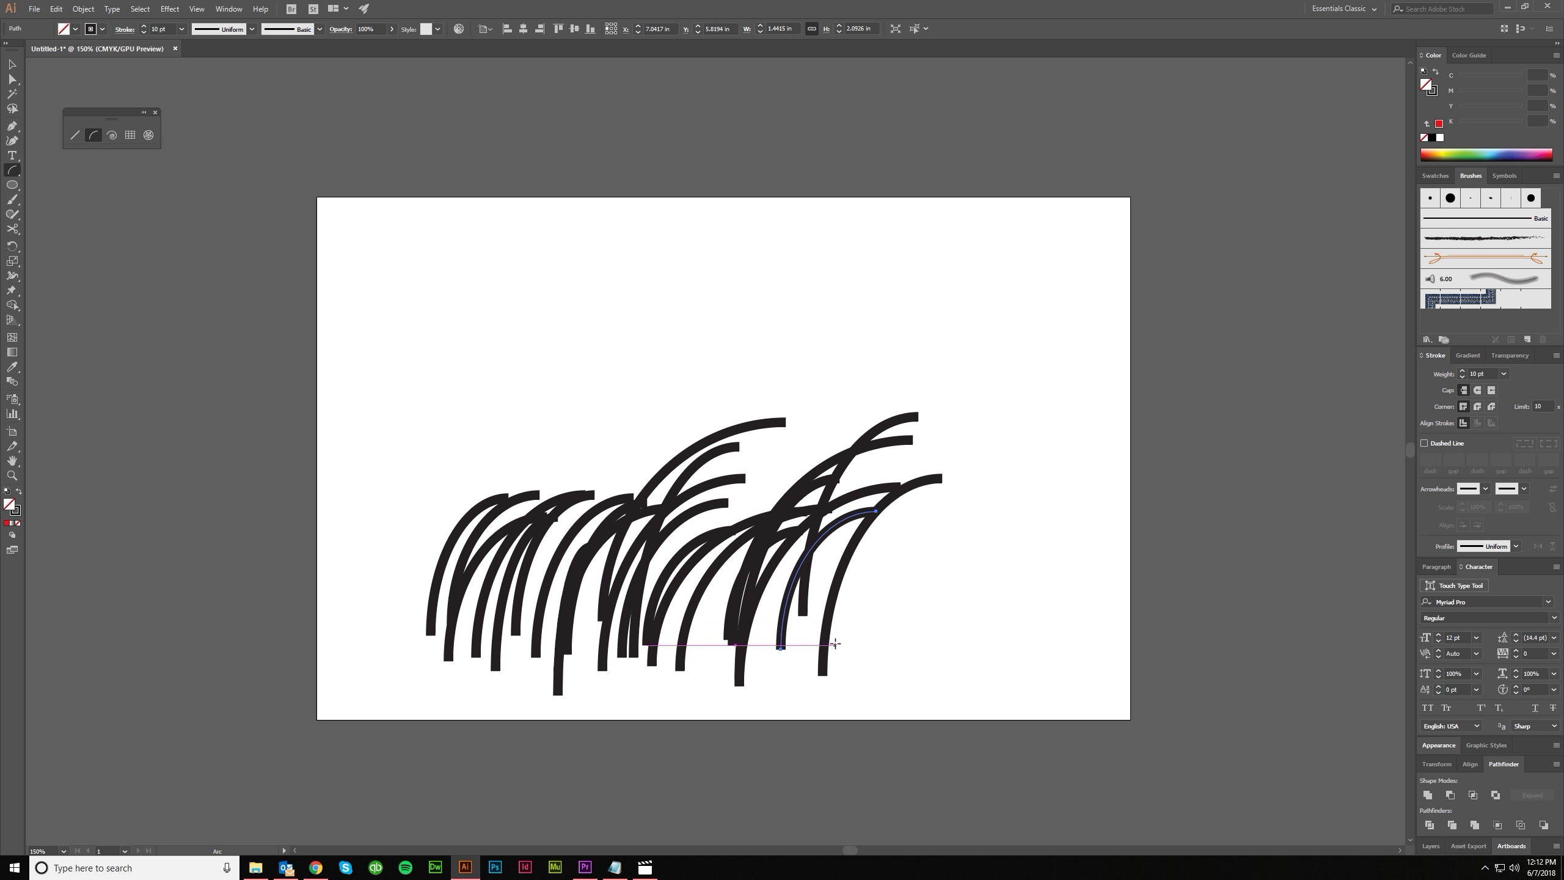
drag(836, 644, 918, 533)
drag(871, 659, 1010, 427)
drag(927, 635, 1068, 371)
drag(886, 670, 1005, 486)
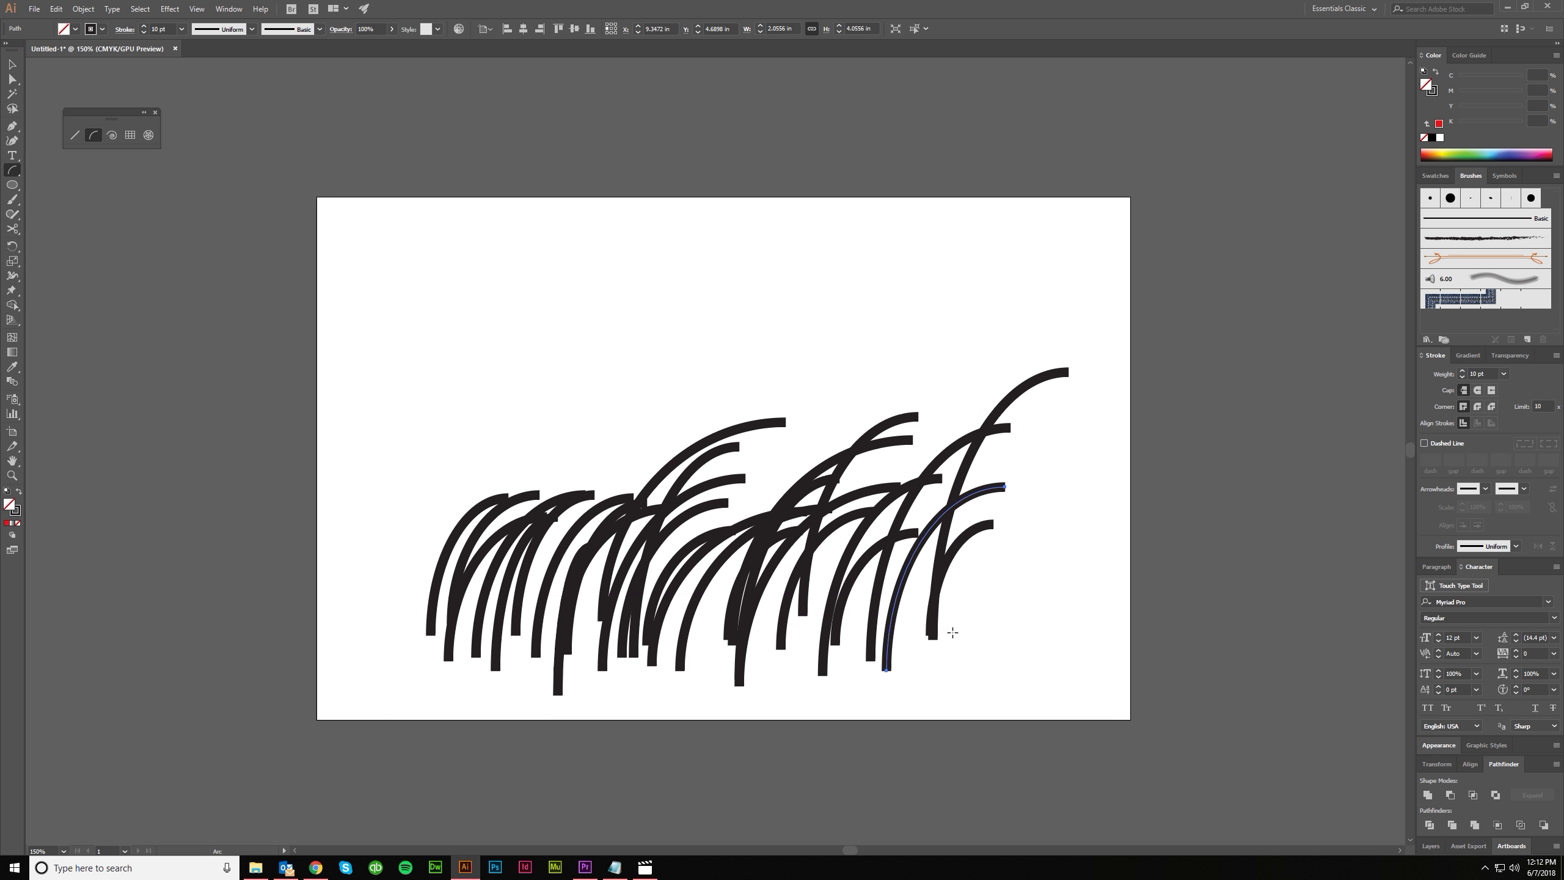
drag(951, 641, 1071, 495)
drag(1015, 677, 1113, 494)
drag(967, 638, 1092, 401)
drag(968, 670, 1113, 460)
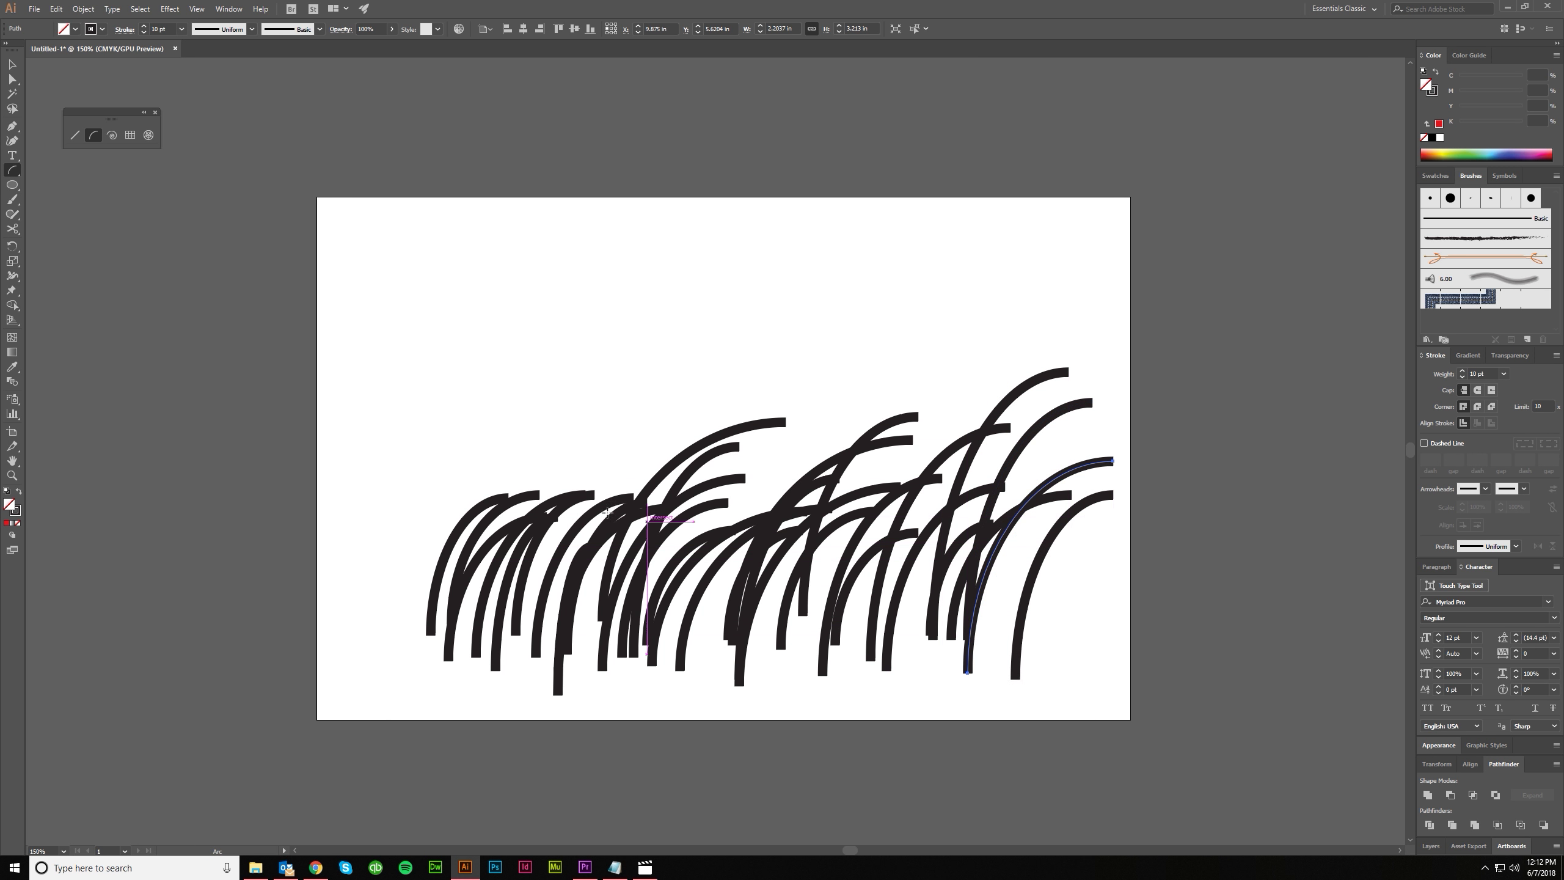
drag(405, 670, 530, 505)
drag(494, 645, 660, 356)
mouse_move(399, 621)
mouse_down()
mouse_move(542, 412)
mouse_move(530, 396)
mouse_up()
mouse_move(437, 634)
mouse_down()
mouse_move(586, 458)
mouse_move(625, 451)
mouse_up()
drag(618, 593, 762, 427)
scroll(879, 552, down, 2)
drag(678, 610, 832, 383)
drag(833, 593, 964, 408)
drag(961, 534, 1091, 392)
drag(1010, 568, 1084, 423)
drag(892, 634, 1004, 432)
mouse_move(870, 457)
mouse_down()
mouse_move(802, 601)
mouse_move(771, 607)
mouse_up()
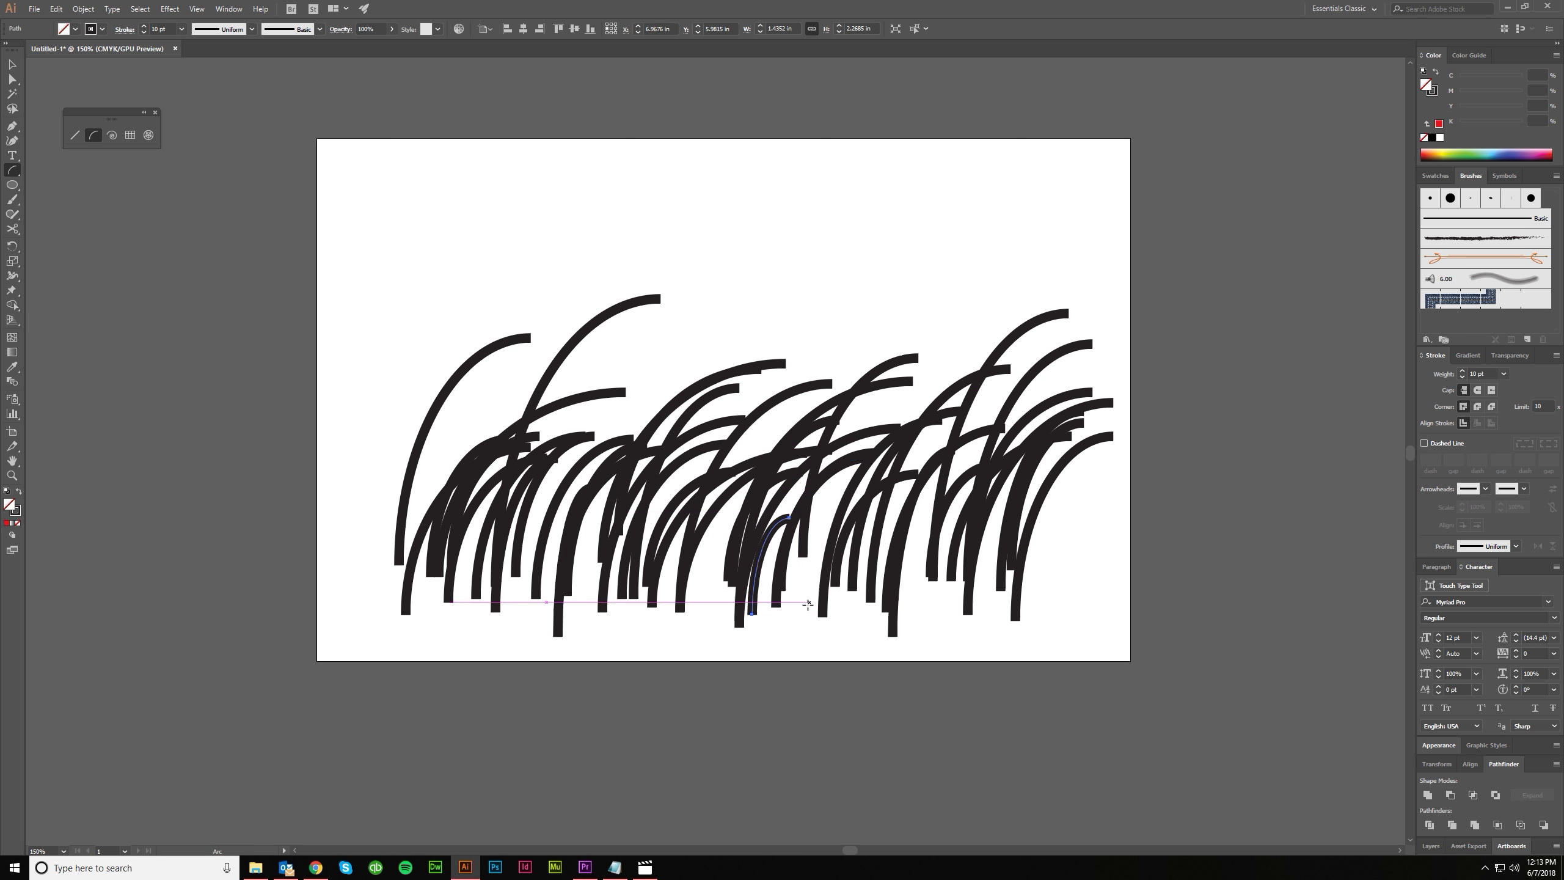
mouse_move(1087, 471)
mouse_down()
mouse_move(1009, 591)
mouse_move(976, 589)
mouse_up()
Select all the arcs and move them slightly up and left on the artboard
key(v)
drag(1095, 617, 327, 377)
scroll(397, 401, down, 1)
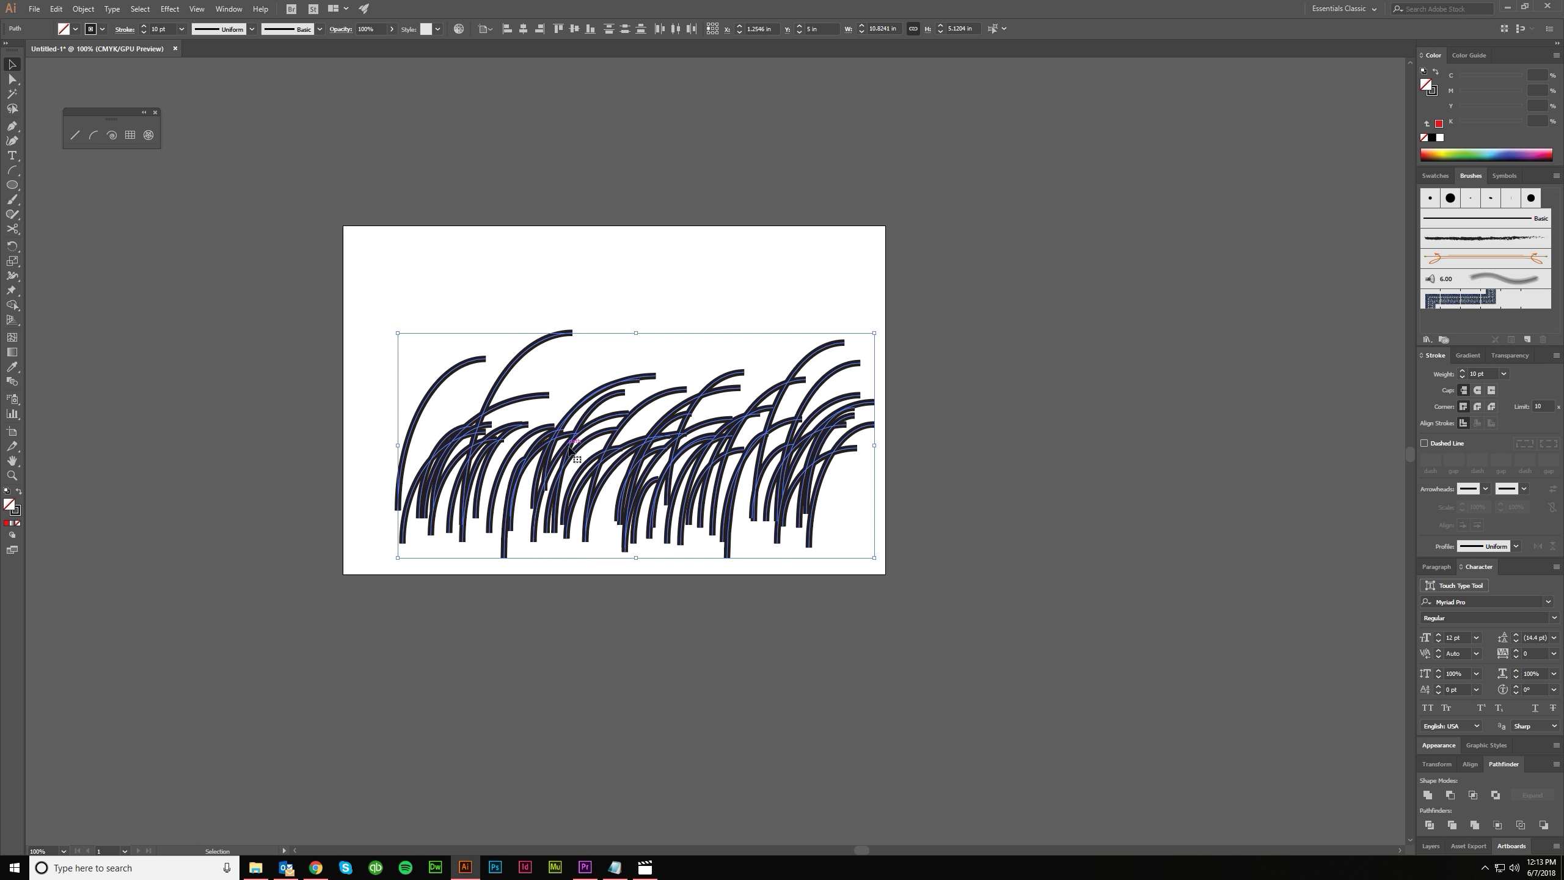
click(597, 474)
click(462, 360)
drag(486, 410, 467, 377)
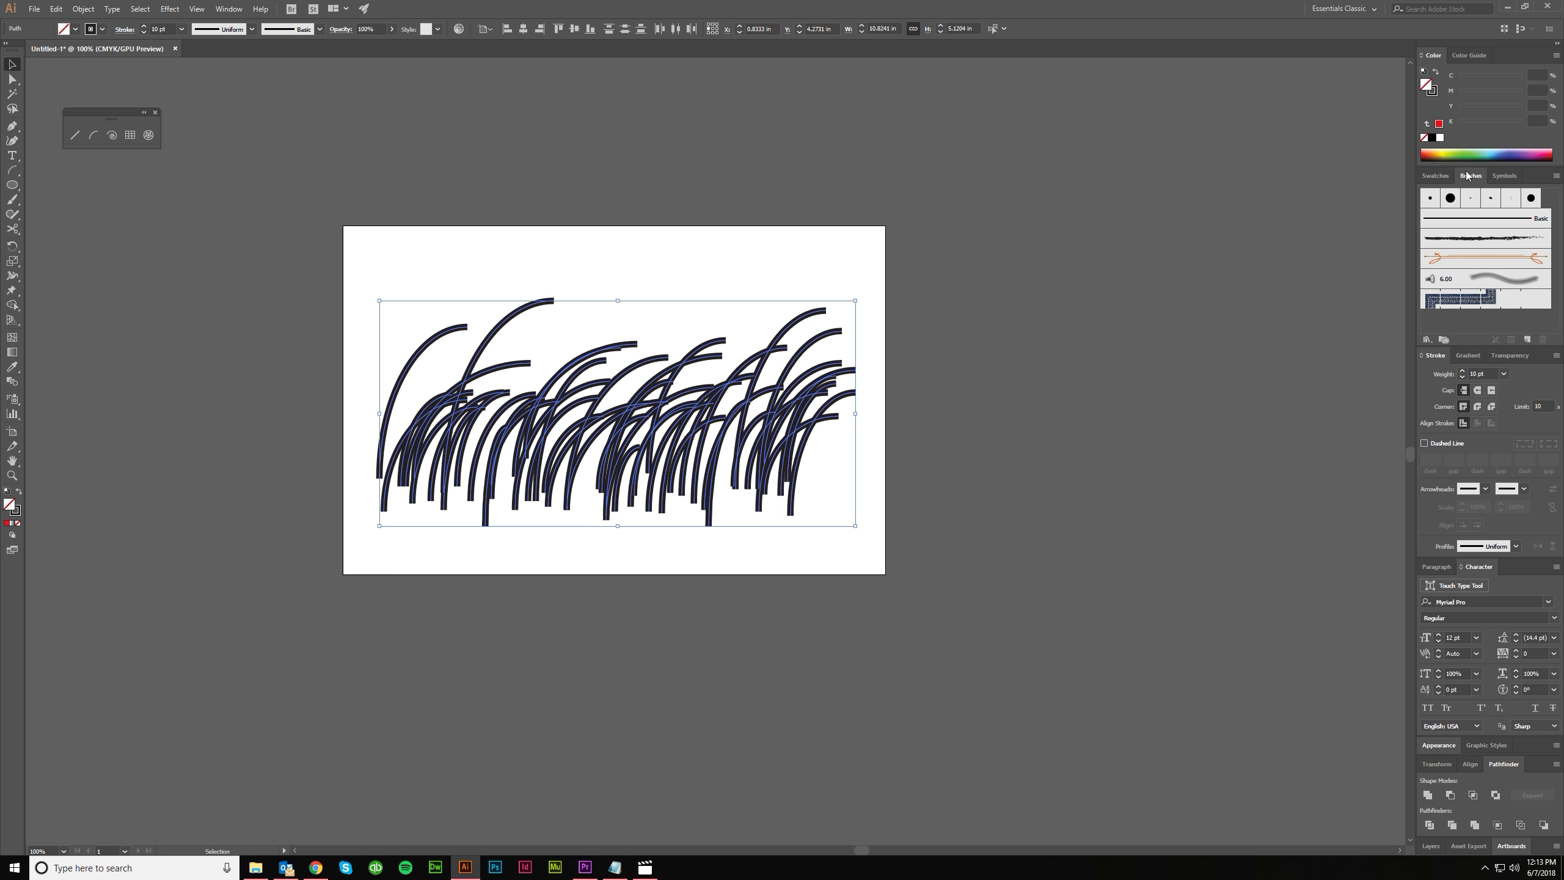
Apply the rough charcoal-style brush to the arcs with a 2 pt stroke coloured green (C 70, M 0, Y 100, K 29)
click(1473, 241)
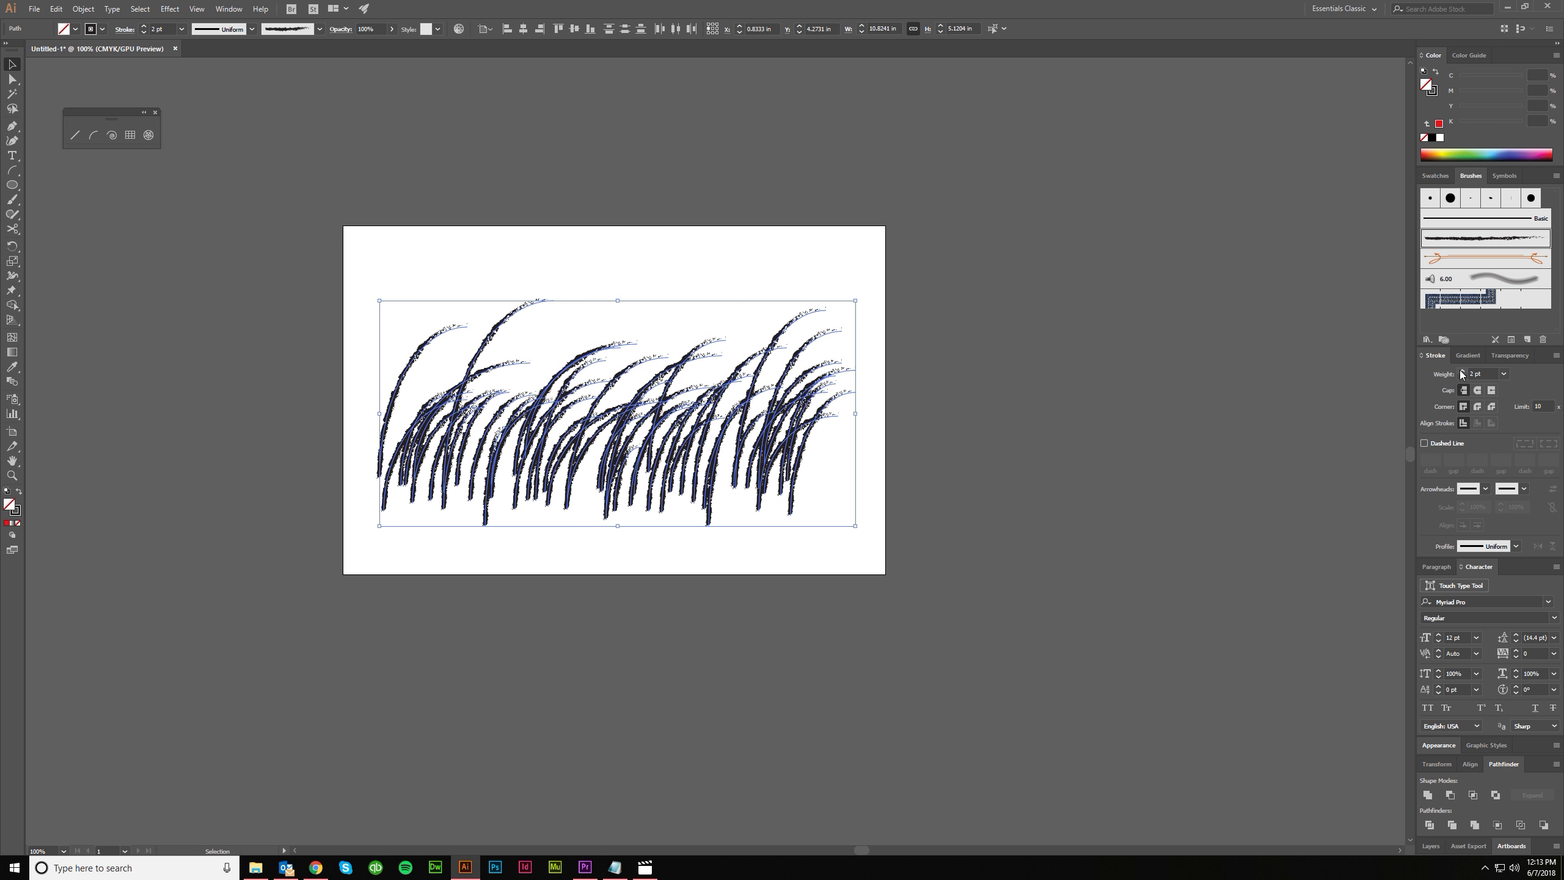
click(1435, 92)
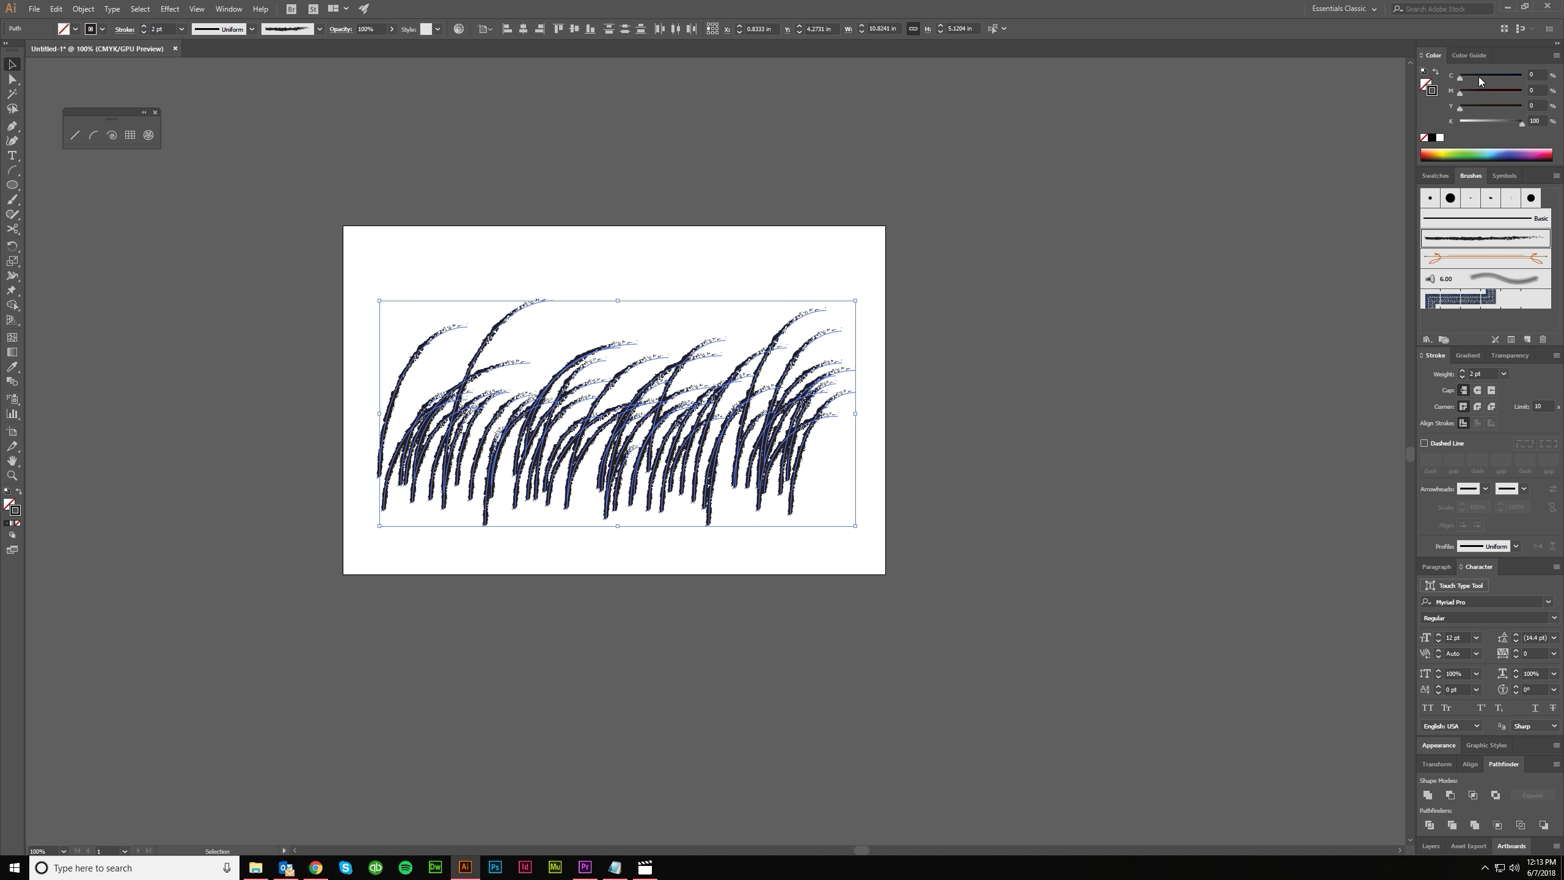
mouse_move(1503, 100)
mouse_down()
mouse_move(1520, 105)
mouse_move(1389, 136)
mouse_up()
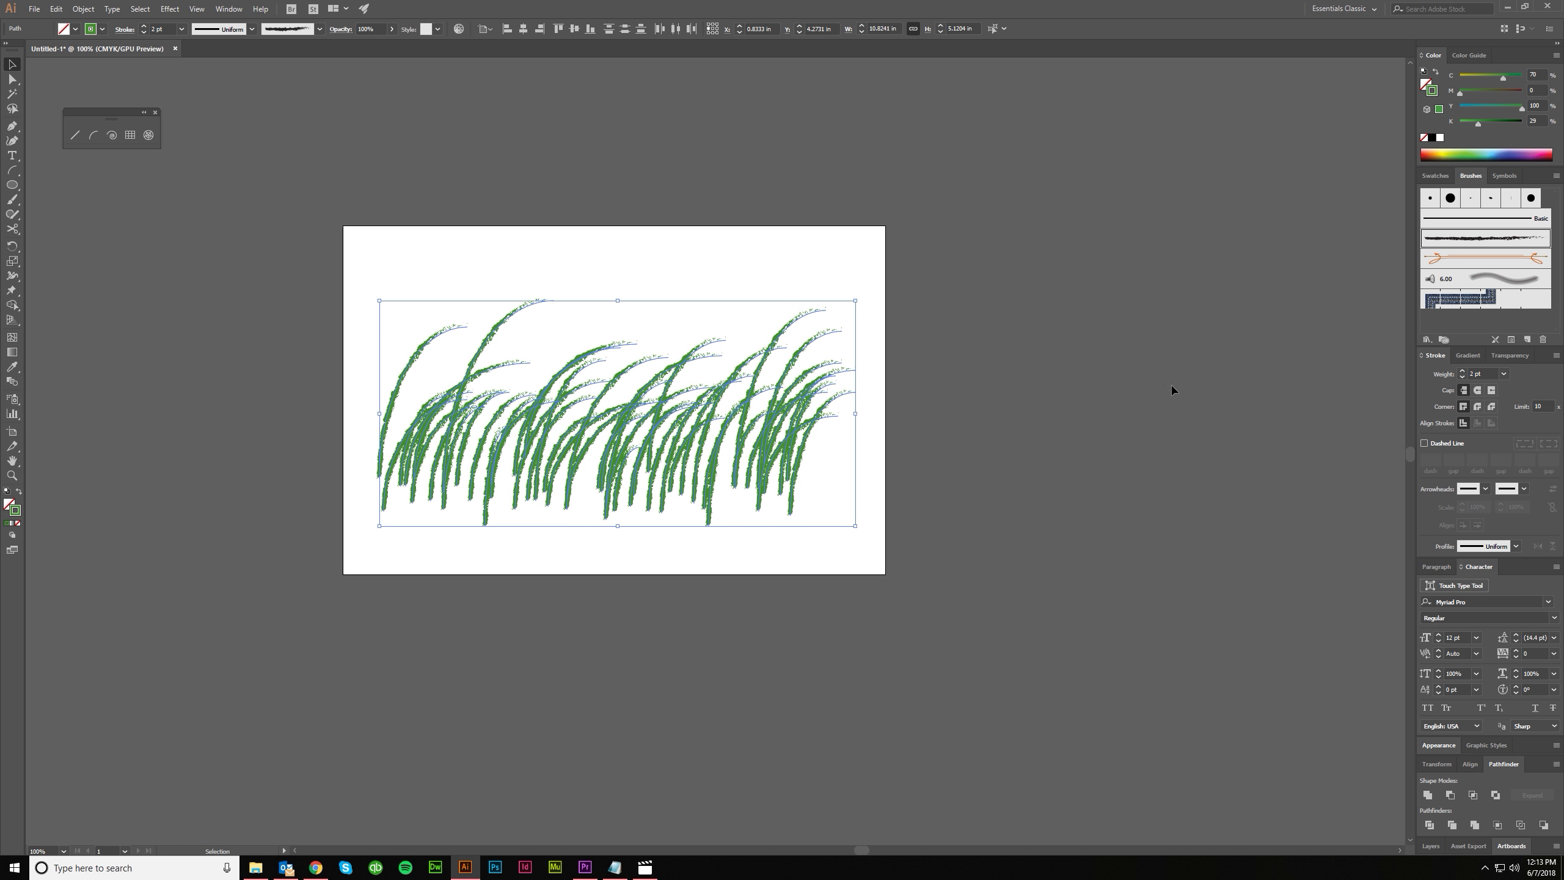
Scale the grass down to about 8.4 in wide and place it over the artboard's bottom-left corner, overhanging the bottom edge
click(888, 552)
drag(377, 311, 665, 408)
drag(795, 524, 696, 611)
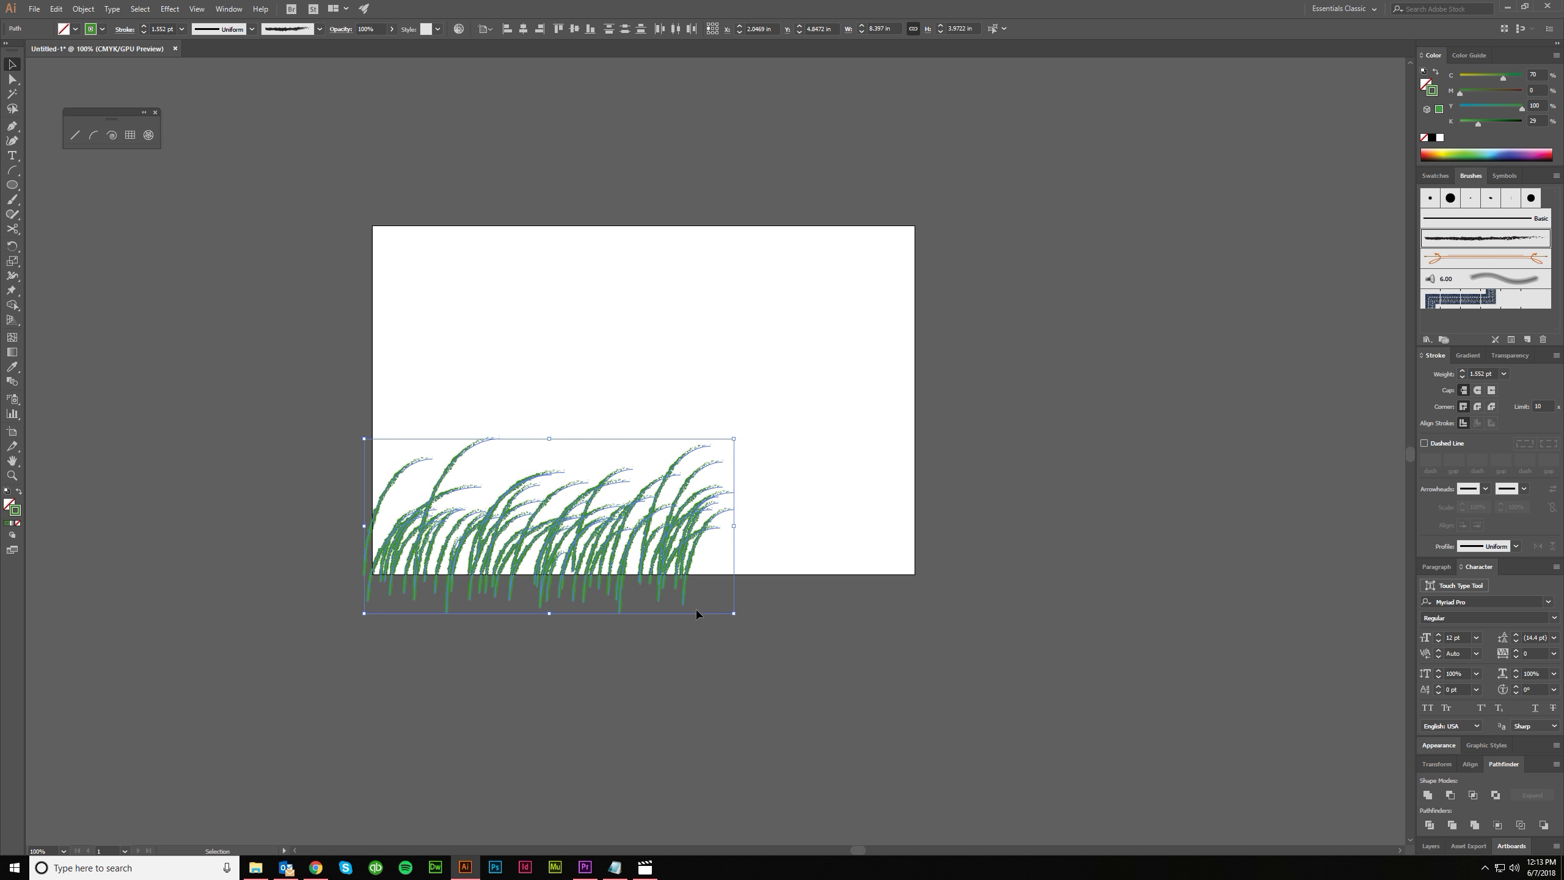
Duplicate the grass along the artboard's bottom edge, with one copy reaching the right side and another overlapping the left half
drag(484, 576, 513, 577)
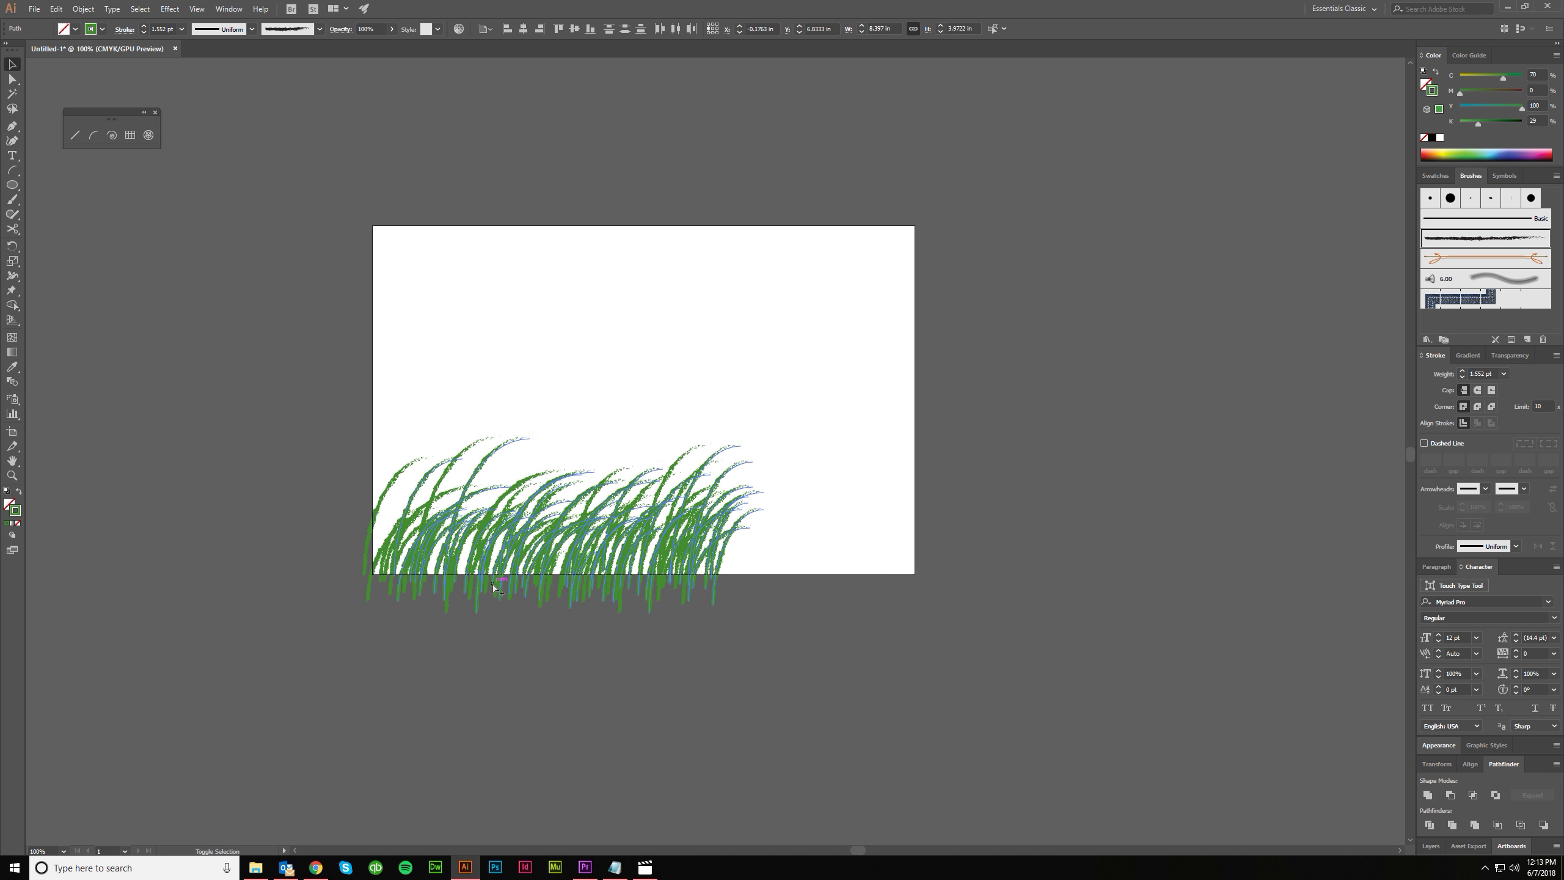
key(ctrl+z)
drag(492, 563, 707, 563)
scroll(759, 641, up, 1)
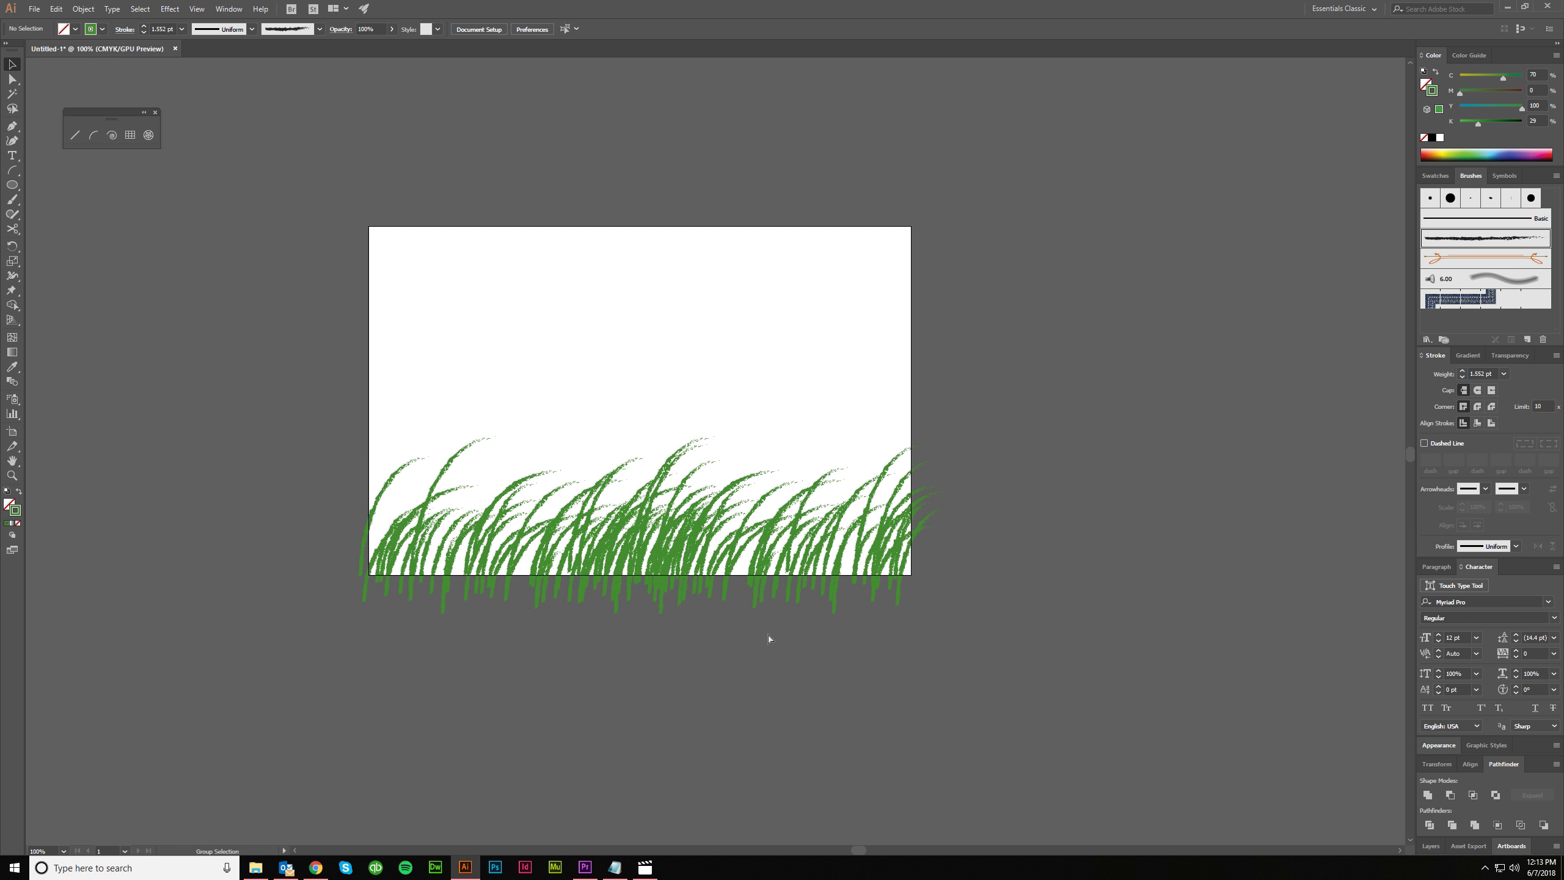
click(812, 567)
drag(824, 562, 522, 573)
click(741, 636)
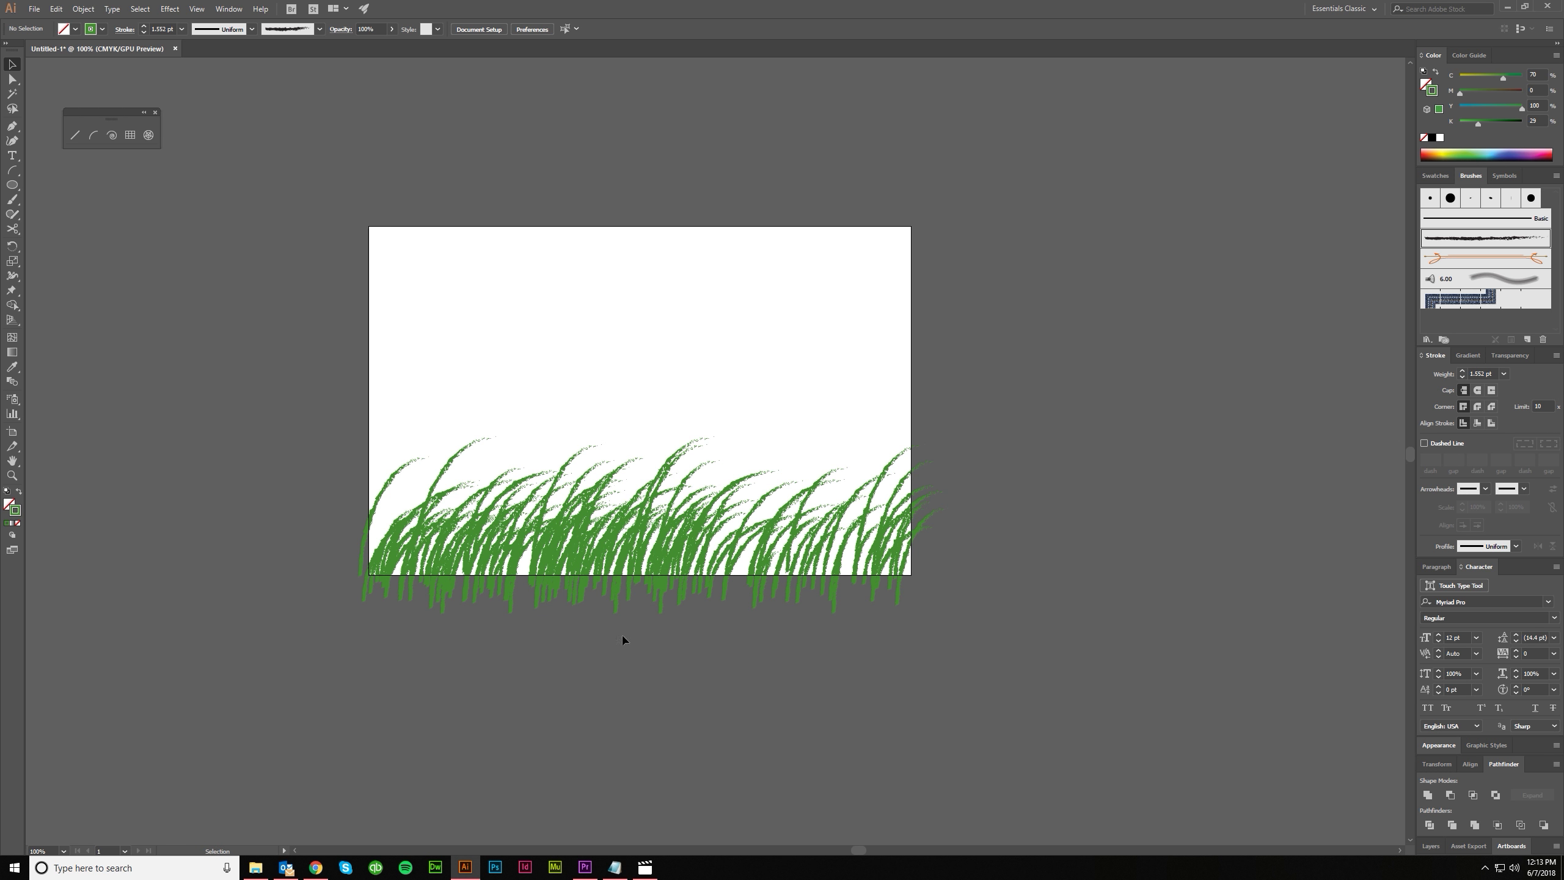
key(ctrl+a)
click(877, 709)
key(ctrl+a)
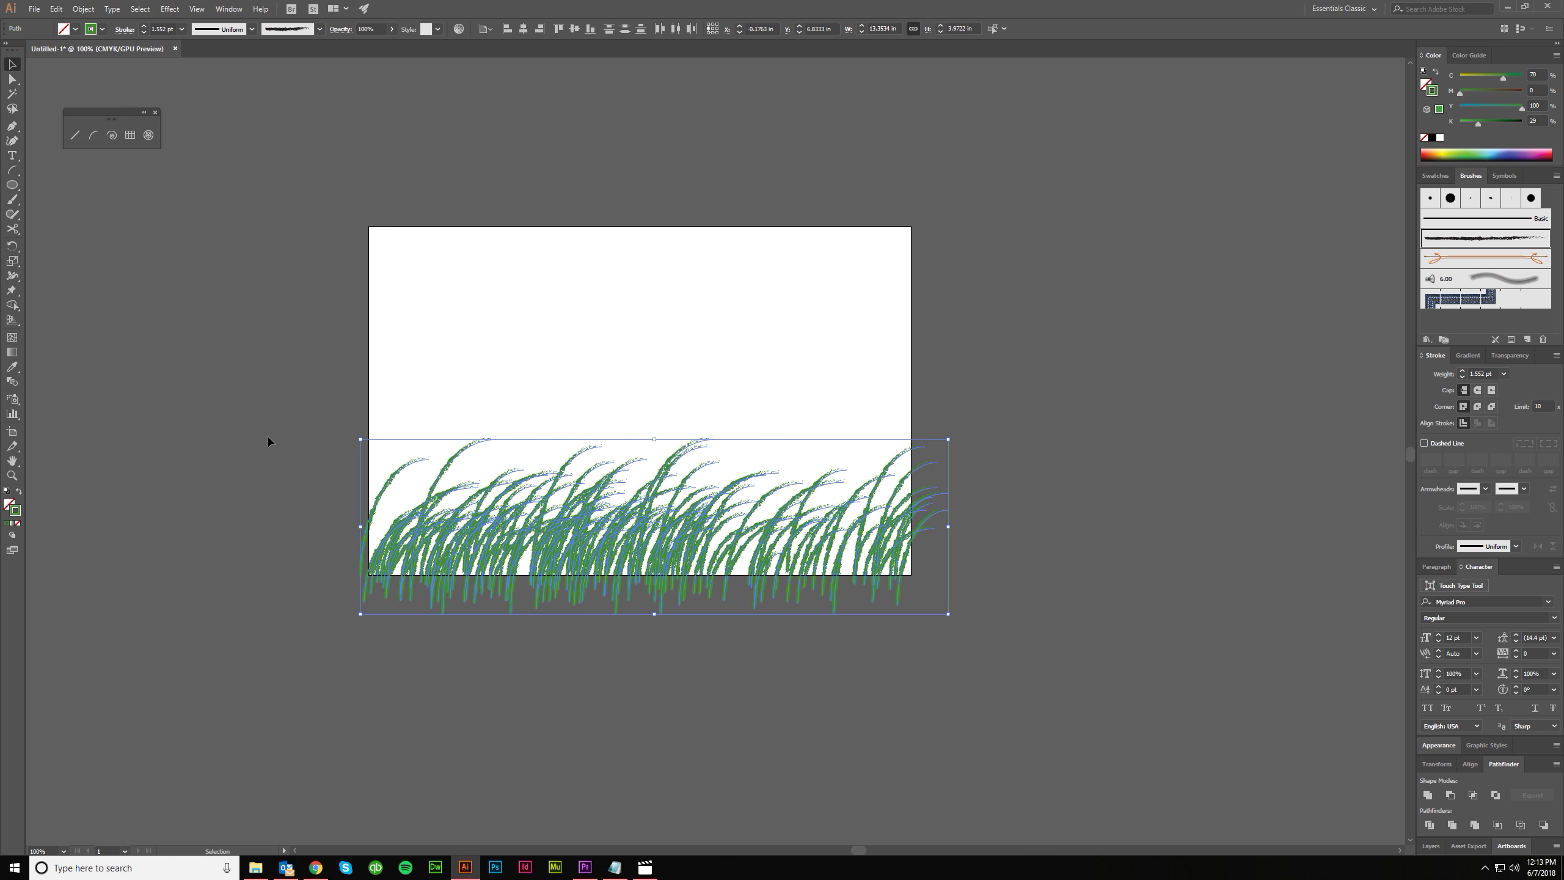
key(ctrl+h)
click(704, 401)
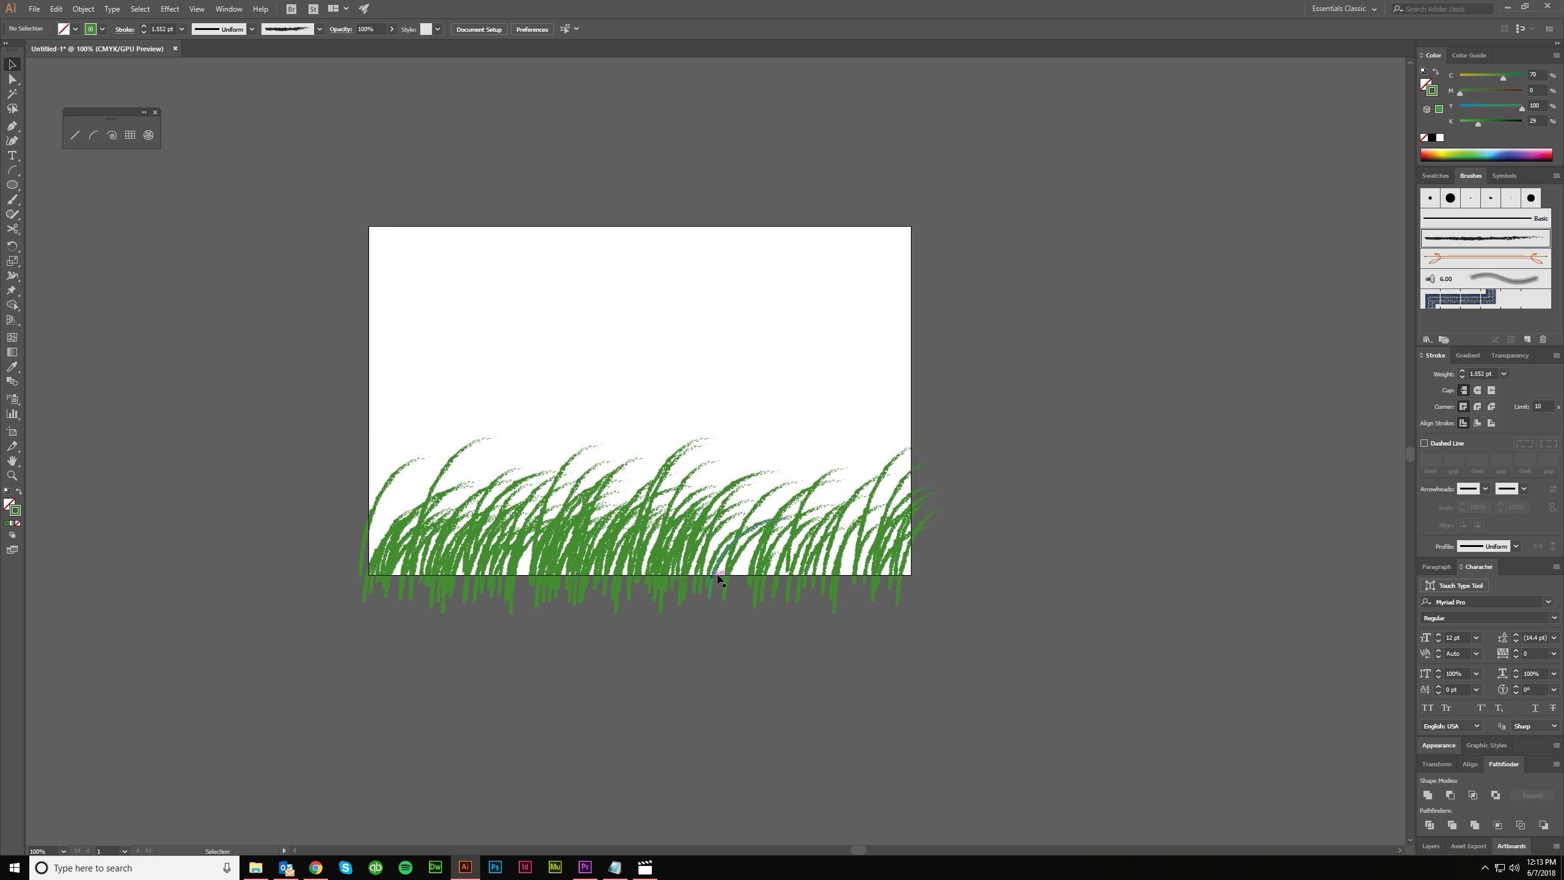
drag(352, 446, 594, 634)
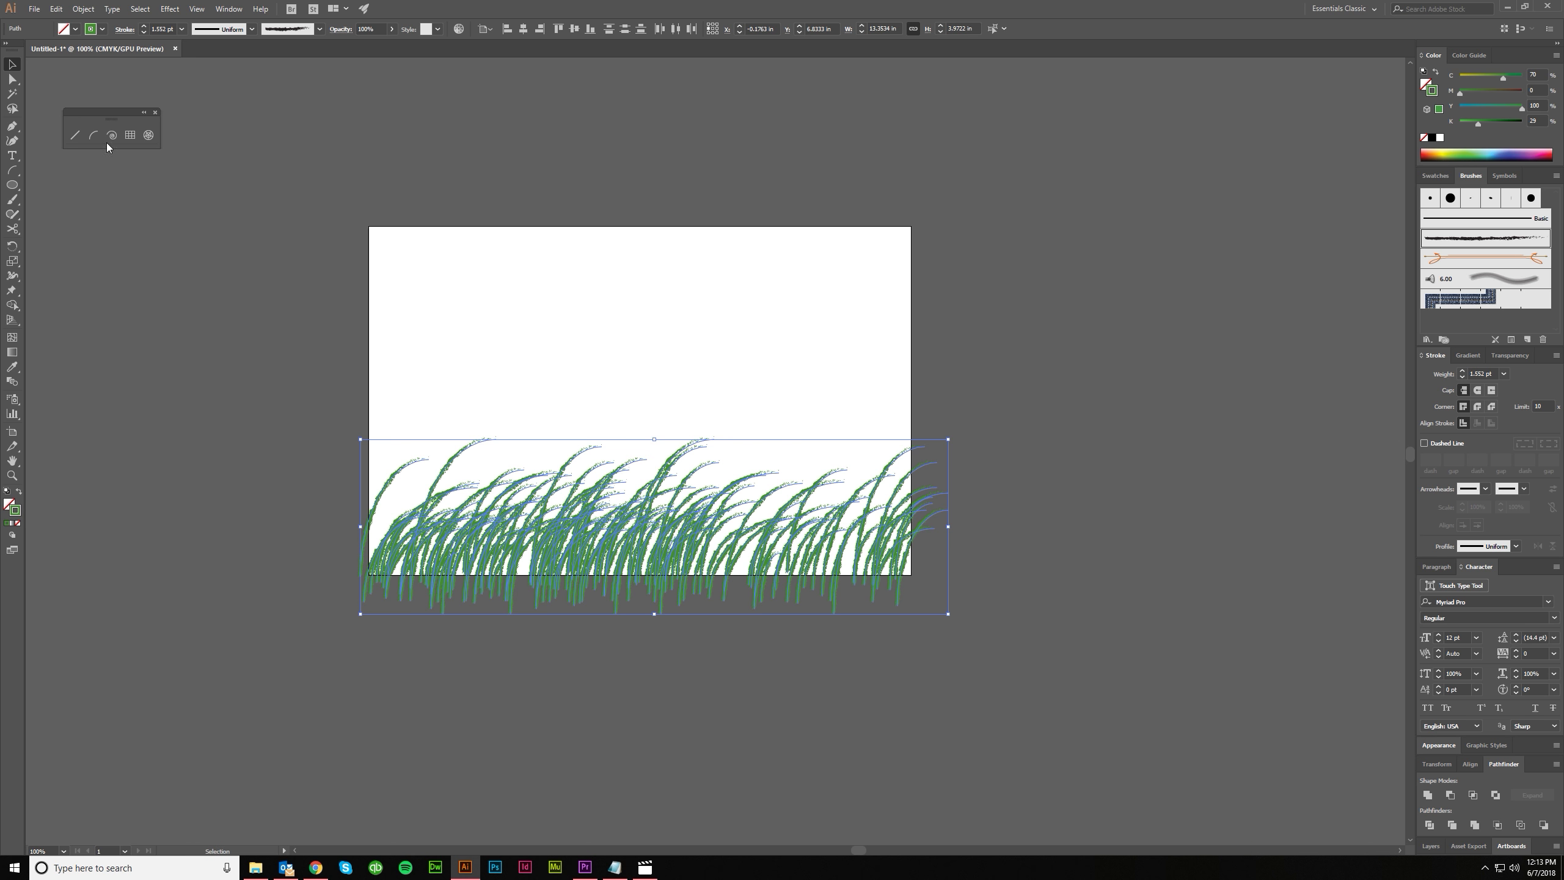
click(293, 419)
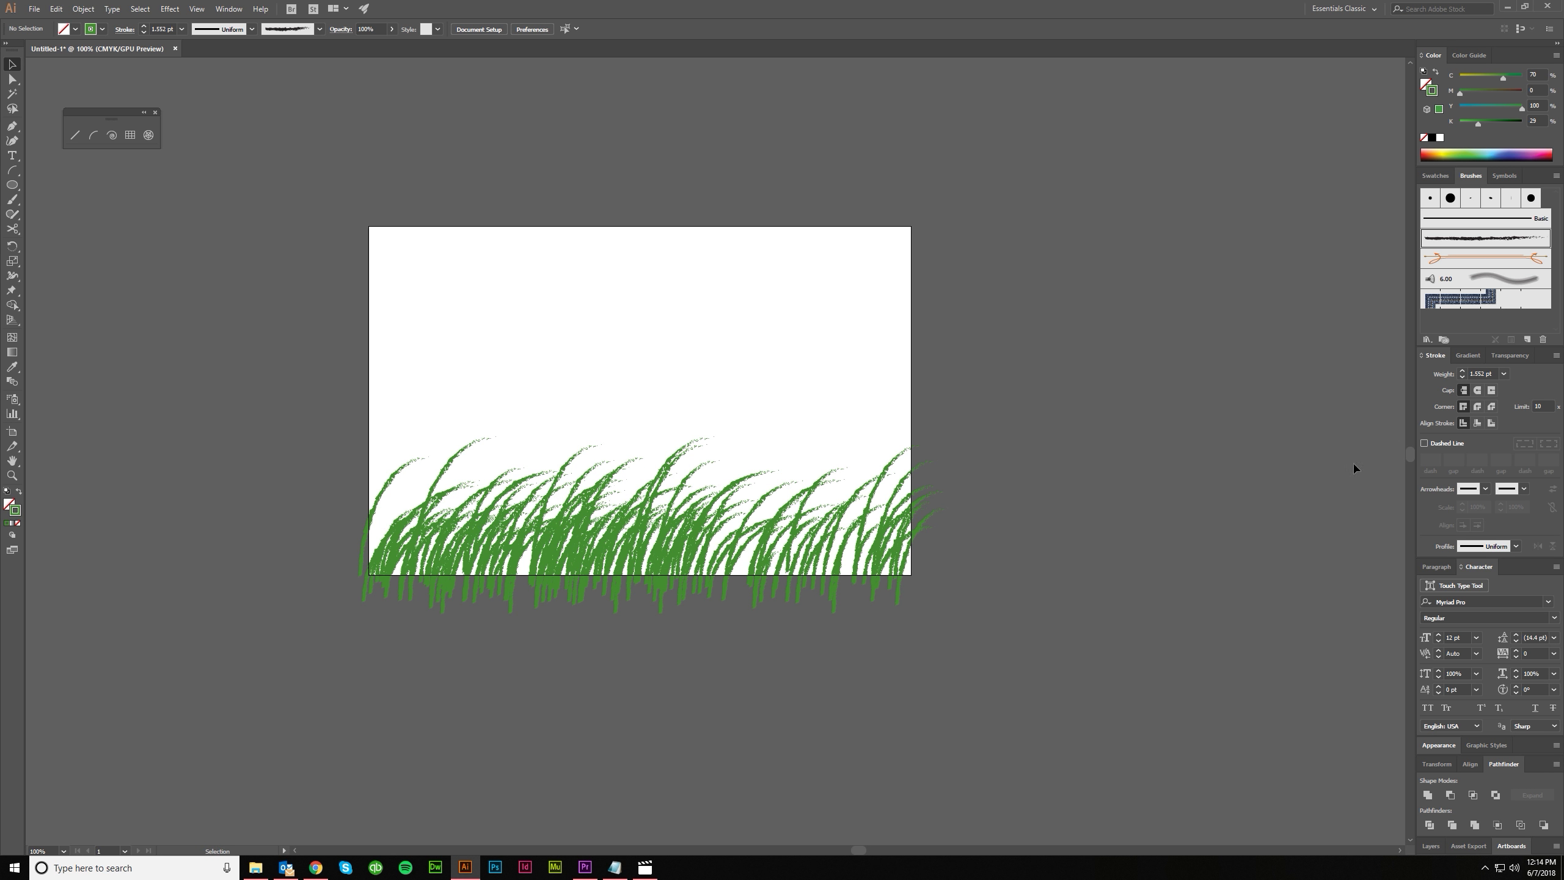
Delete all the grass from the artboard
click(458, 436)
click(705, 761)
click(401, 468)
key(Delete)
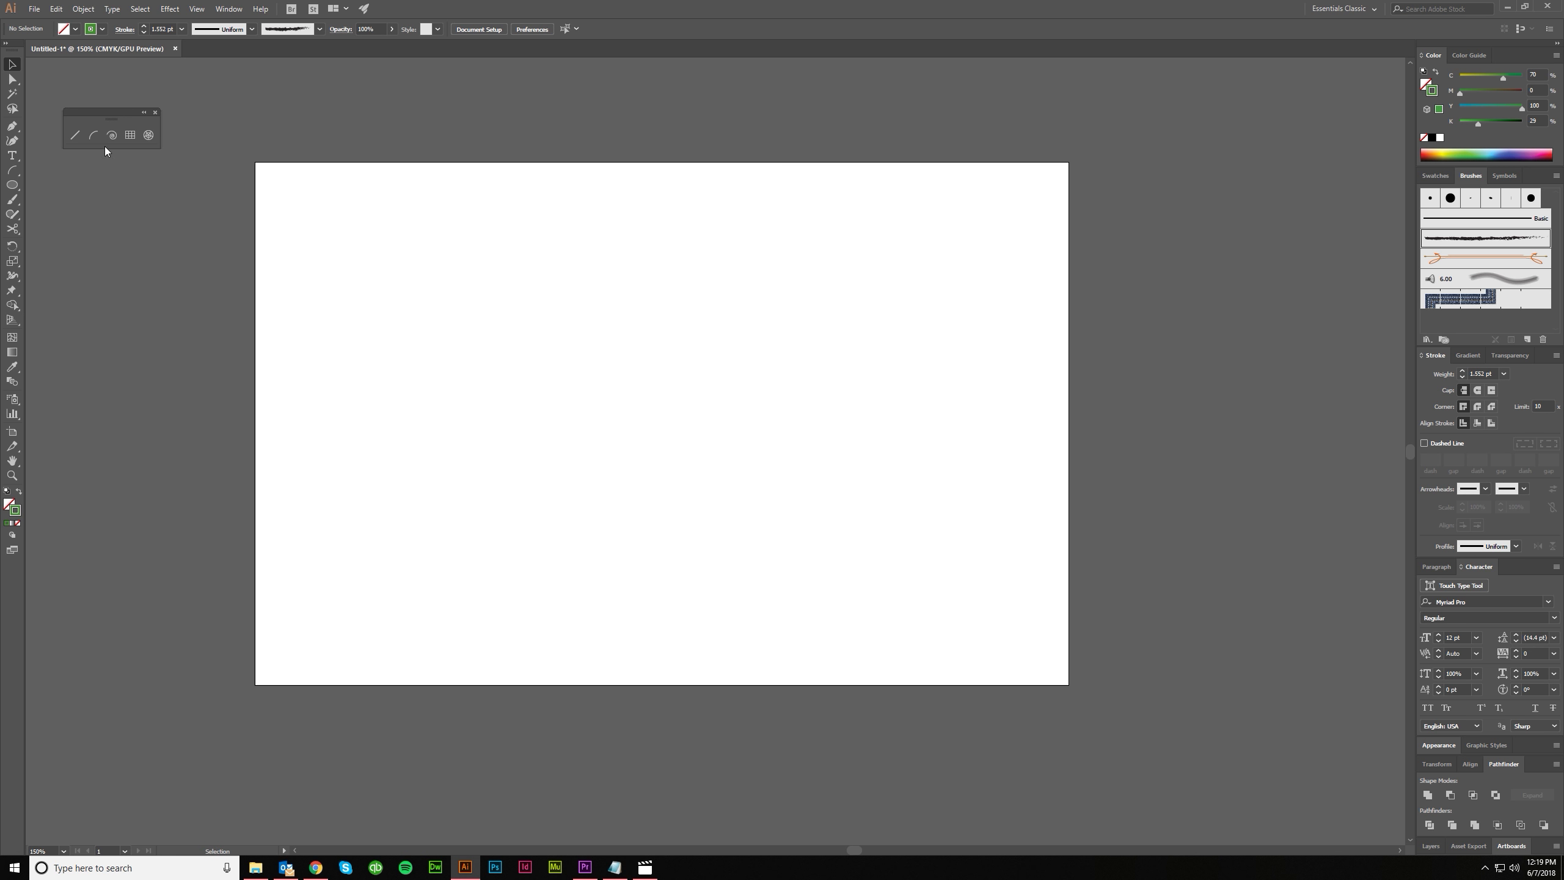
Try drawing a spiral freehand with the Spiral tool and undo it
click(111, 136)
drag(404, 196, 727, 528)
key(ctrl+z)
Create a spiral with a 2 in radius, 80% decay and 10 segments, using the first winding style
click(574, 461)
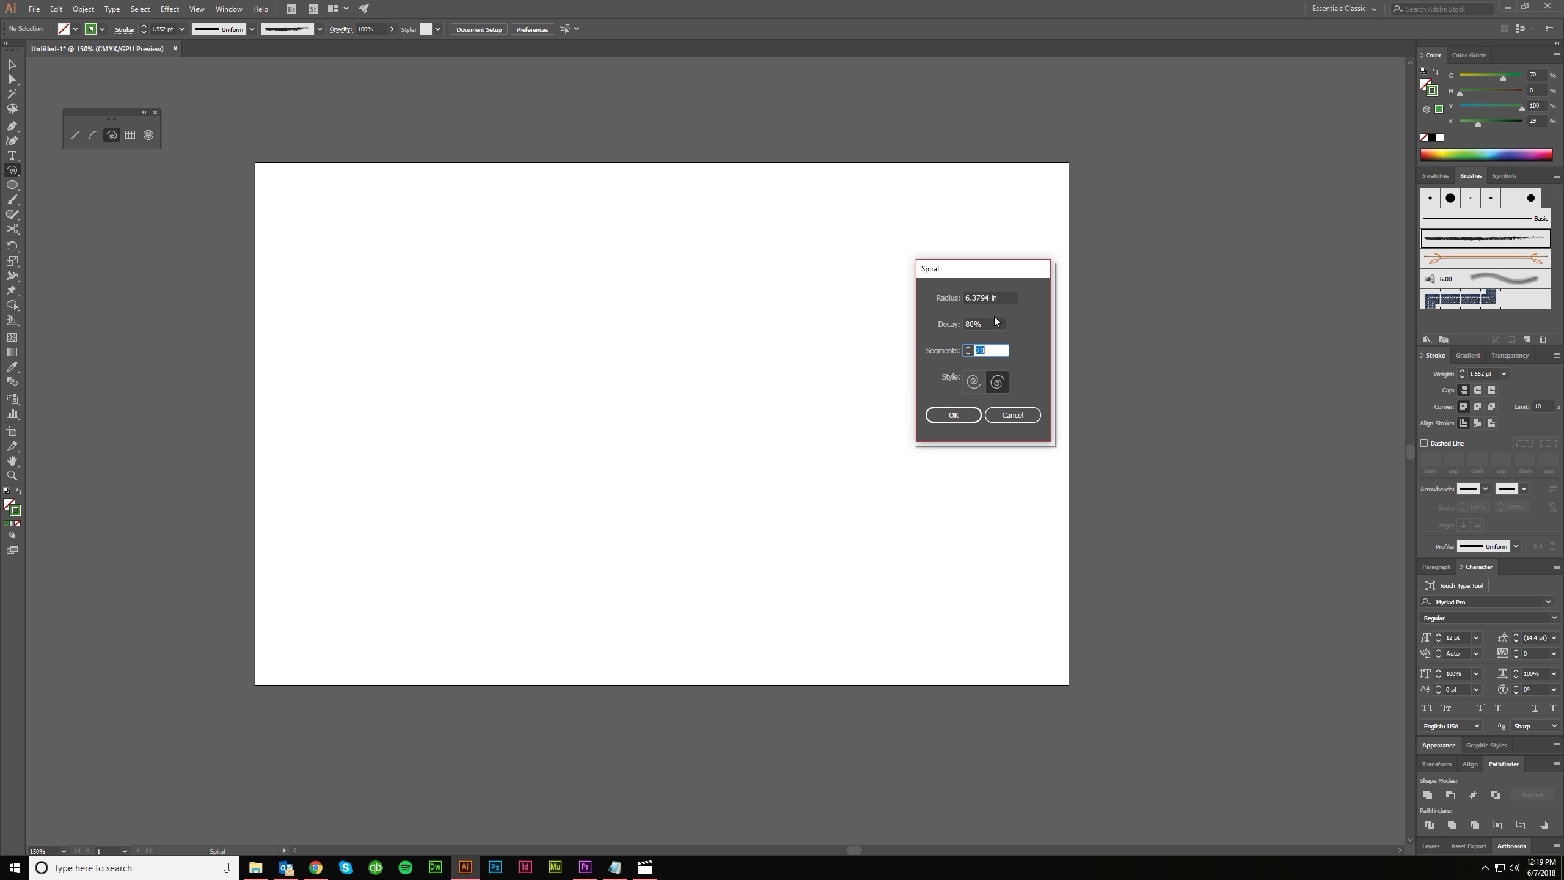
key(shift+Tab)
key(shift+Tab)
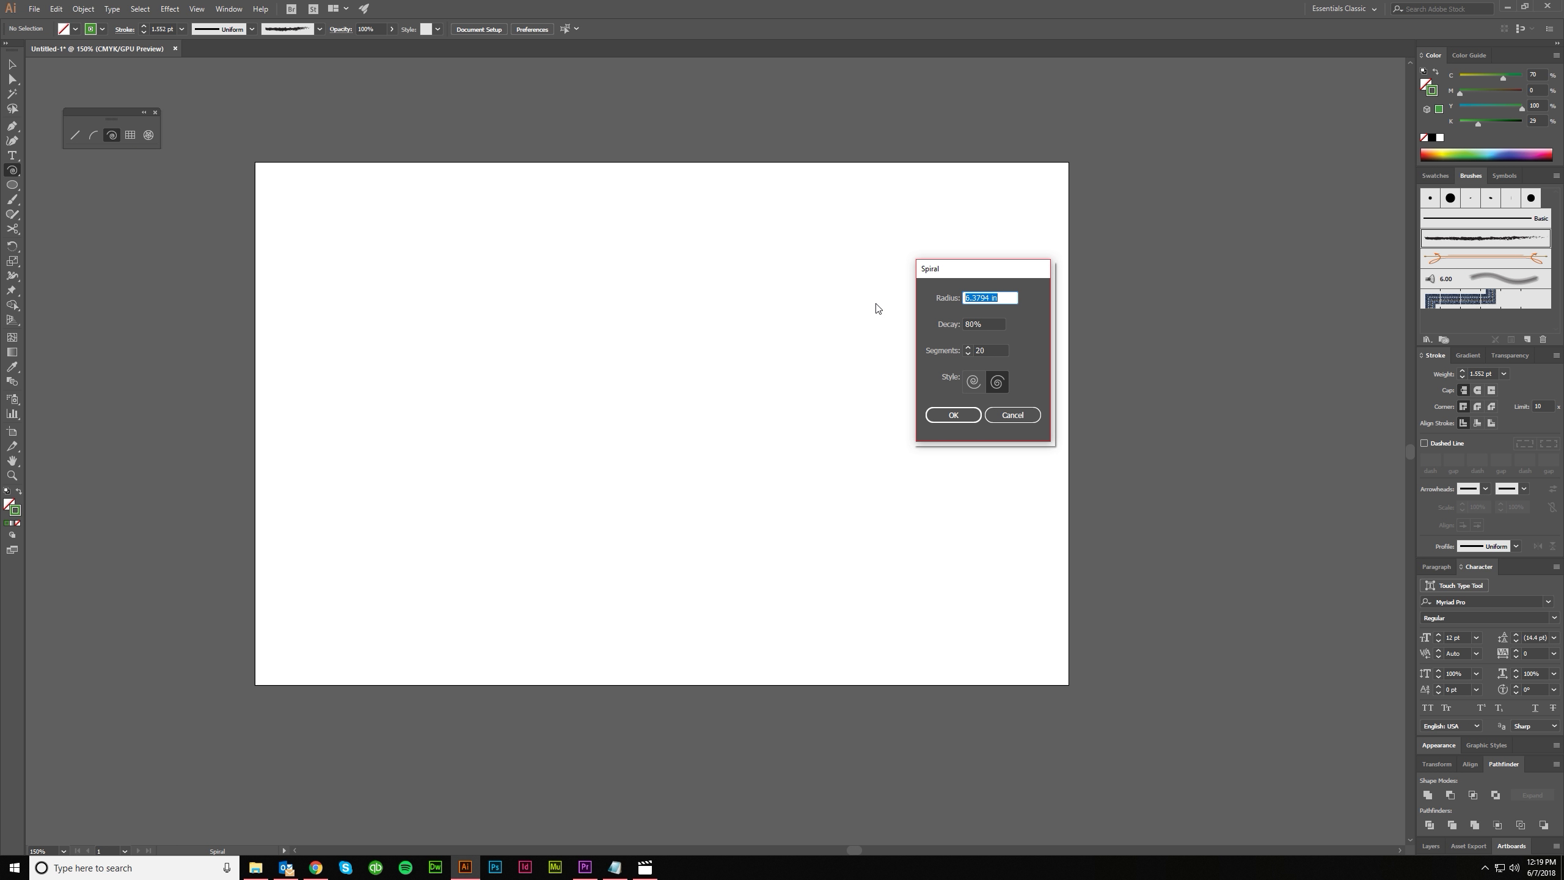
text(2)
key(Tab)
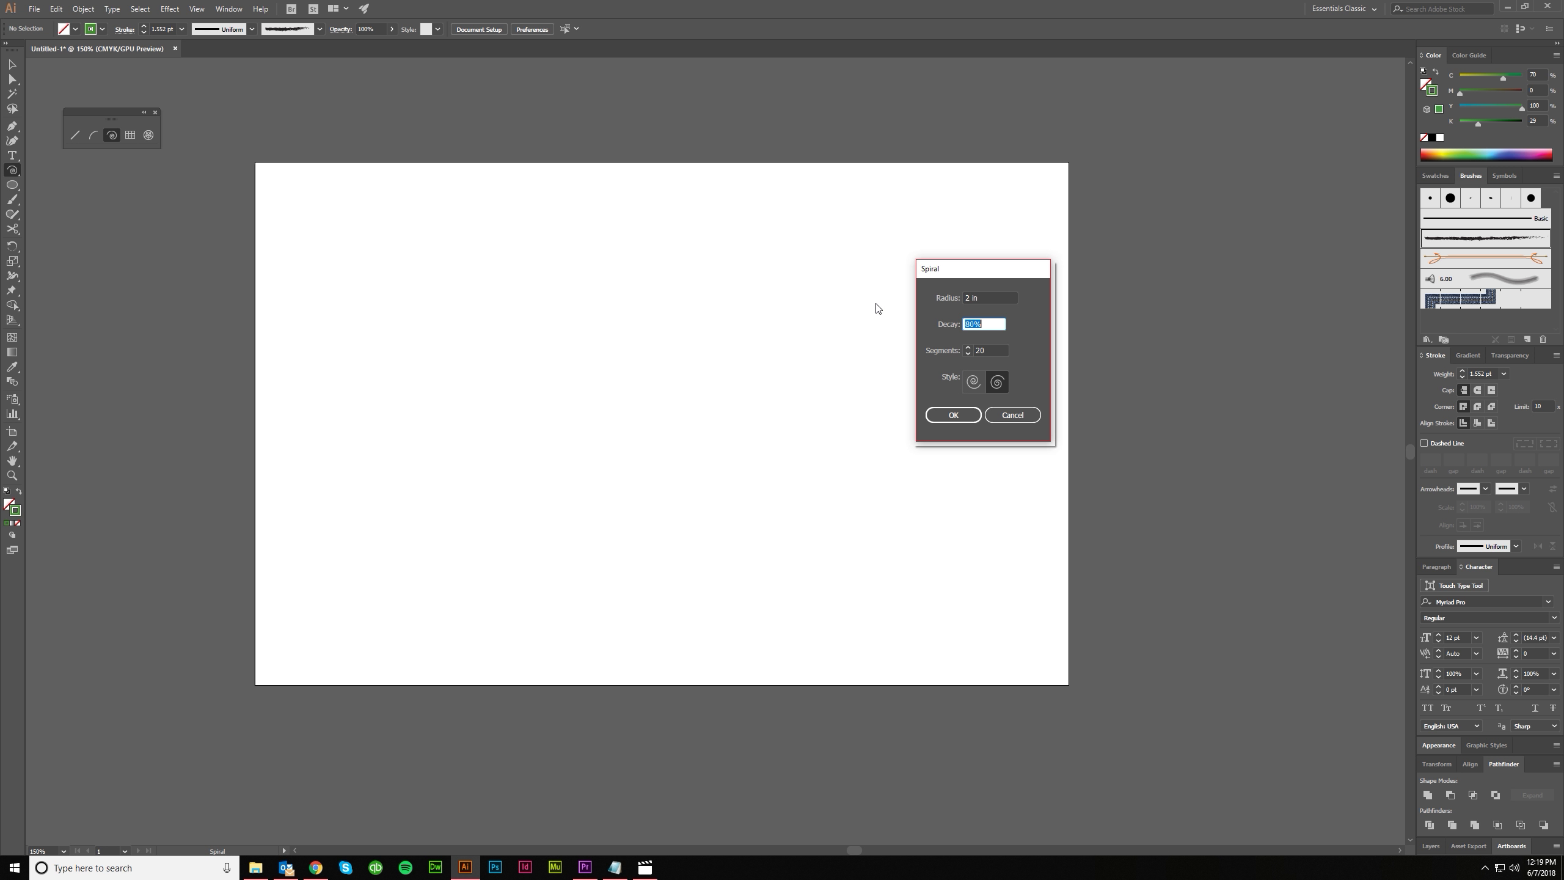
text(100)
key(Tab)
key(shift+Tab)
key(shift+Down)
key(Tab)
text(10)
click(967, 382)
click(953, 415)
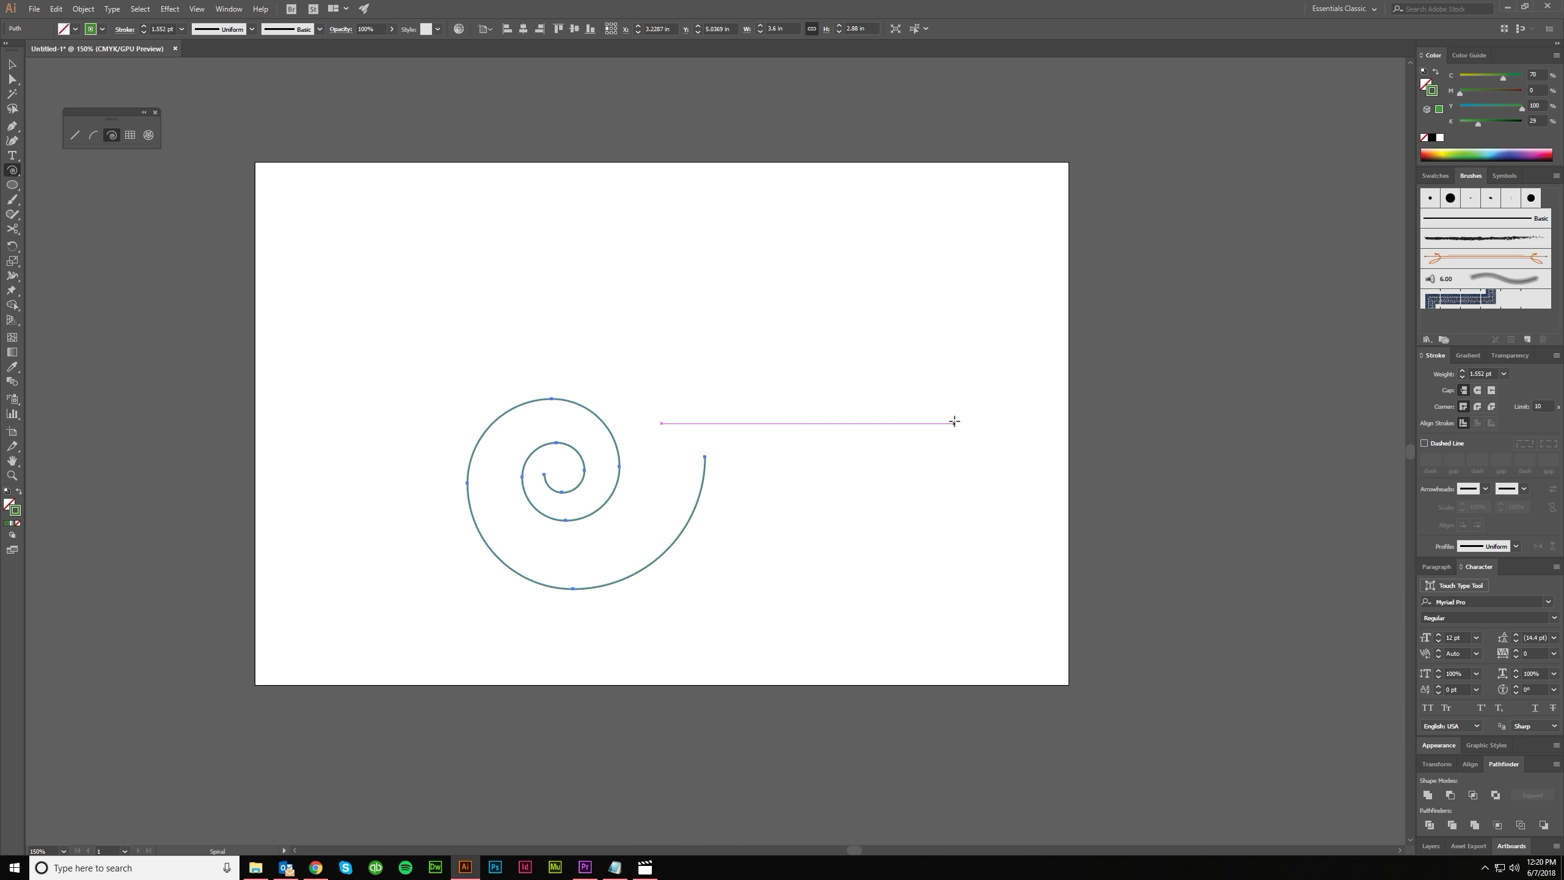
Give the spiral a black stroke with a weight of 10 pt
key(v)
click(879, 494)
drag(770, 622, 366, 343)
click(1432, 138)
click(1503, 373)
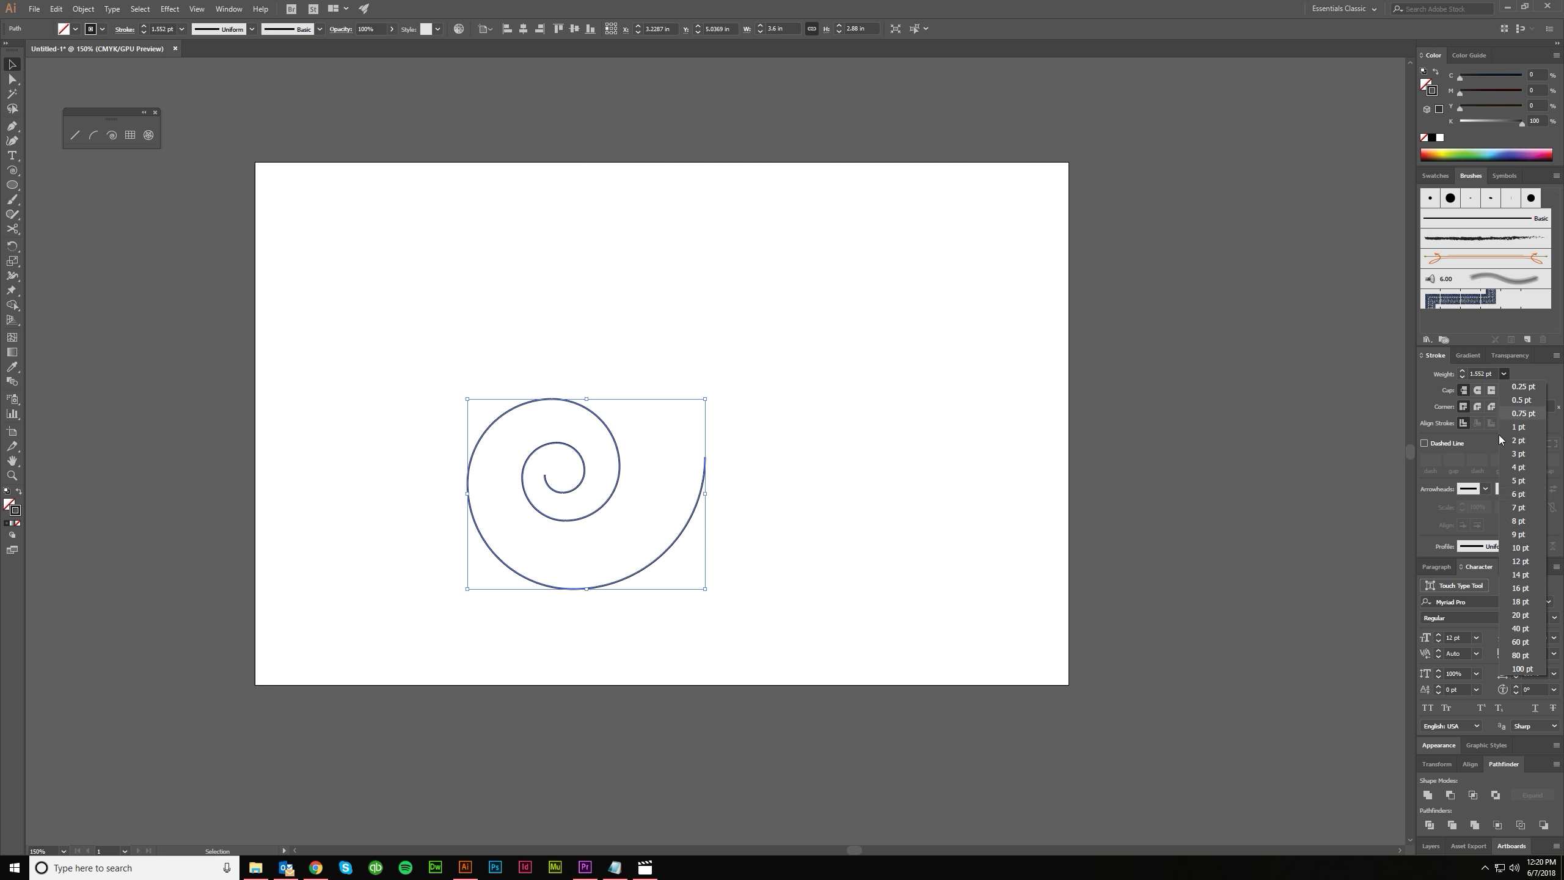
click(1518, 551)
click(1034, 550)
Move the spiral up and right to the middle of the artboard and deselect it
scroll(751, 566, left, 1)
drag(601, 520, 687, 457)
click(860, 618)
key(a)
scroll(745, 586, right, 1)
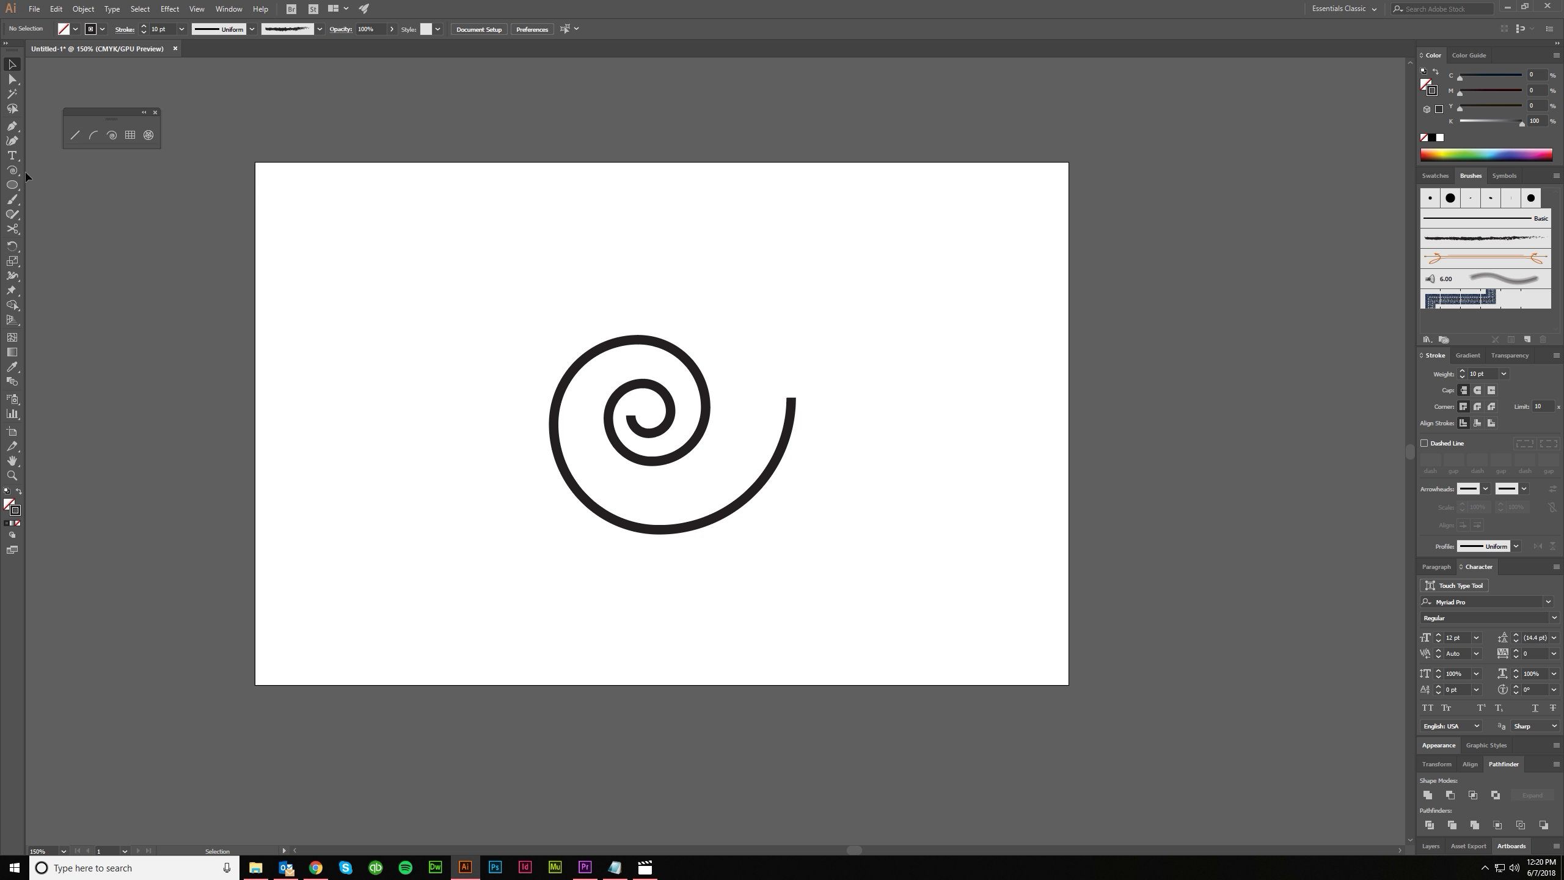
Draw a second spiral freehand, about 5.03 in by 4.24 in, on the artboard's left side with its outer end touching the first spiral
click(111, 135)
mouse_move(330, 350)
mouse_down()
mouse_move(493, 493)
mouse_move(444, 346)
mouse_up()
key(ctrl+z)
mouse_move(434, 444)
mouse_down()
mouse_move(639, 339)
mouse_move(555, 347)
mouse_move(653, 254)
mouse_move(621, 335)
mouse_move(448, 454)
mouse_move(564, 322)
mouse_move(517, 311)
mouse_move(353, 353)
mouse_move(437, 584)
mouse_move(531, 306)
mouse_move(311, 328)
mouse_move(240, 507)
mouse_move(552, 591)
mouse_move(463, 289)
mouse_move(222, 487)
mouse_move(733, 559)
mouse_move(363, 287)
mouse_move(169, 691)
mouse_move(818, 542)
mouse_move(391, 216)
mouse_move(248, 689)
mouse_move(898, 656)
mouse_up()
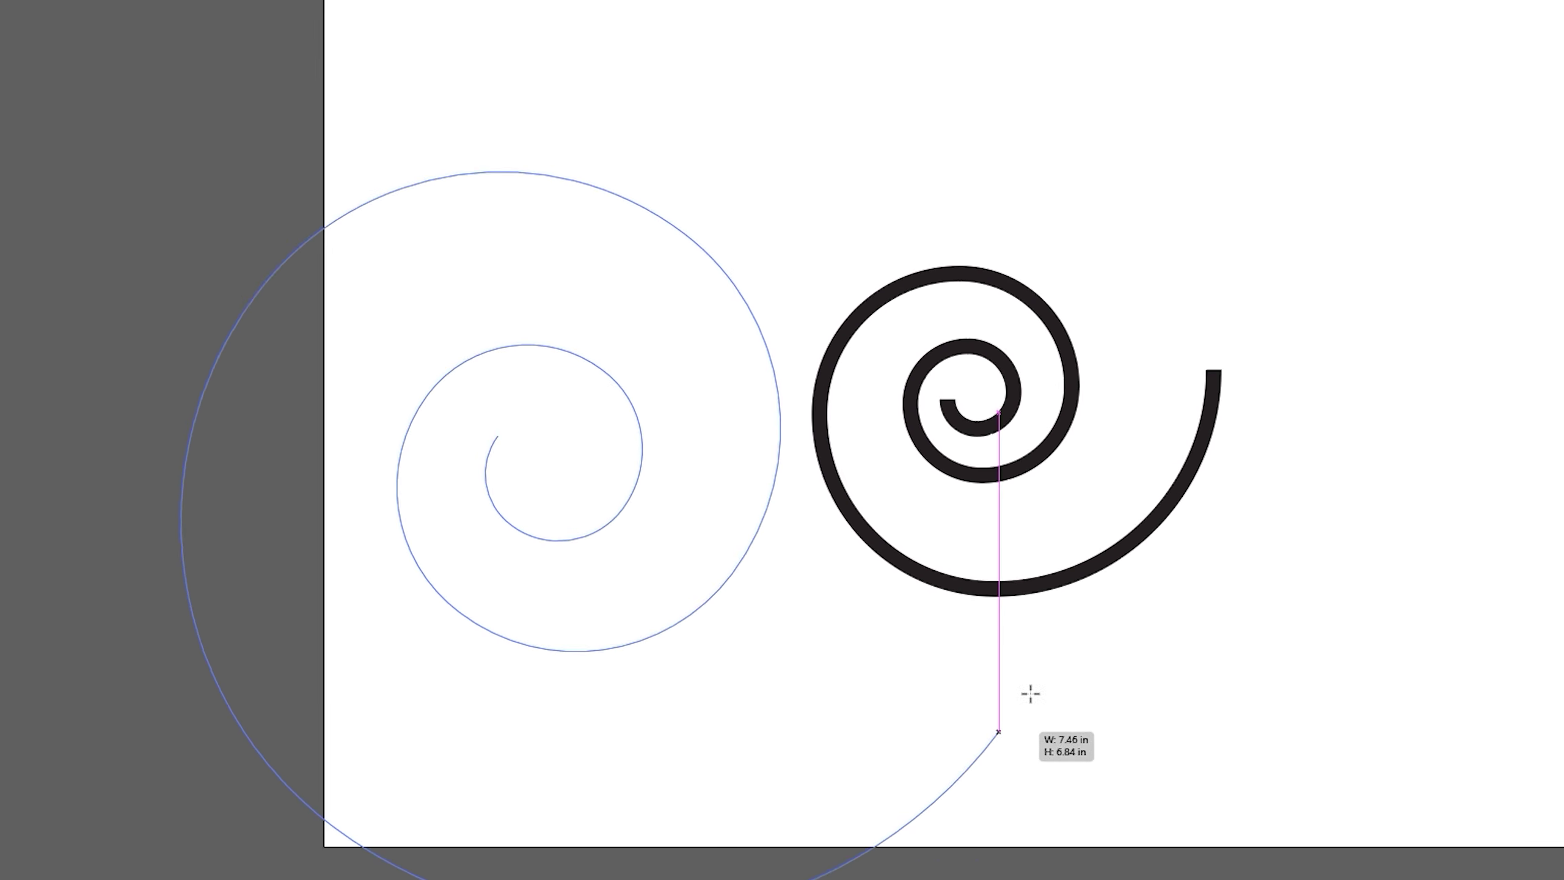
drag(1030, 693, 766, 155)
drag(858, 113, 762, 538)
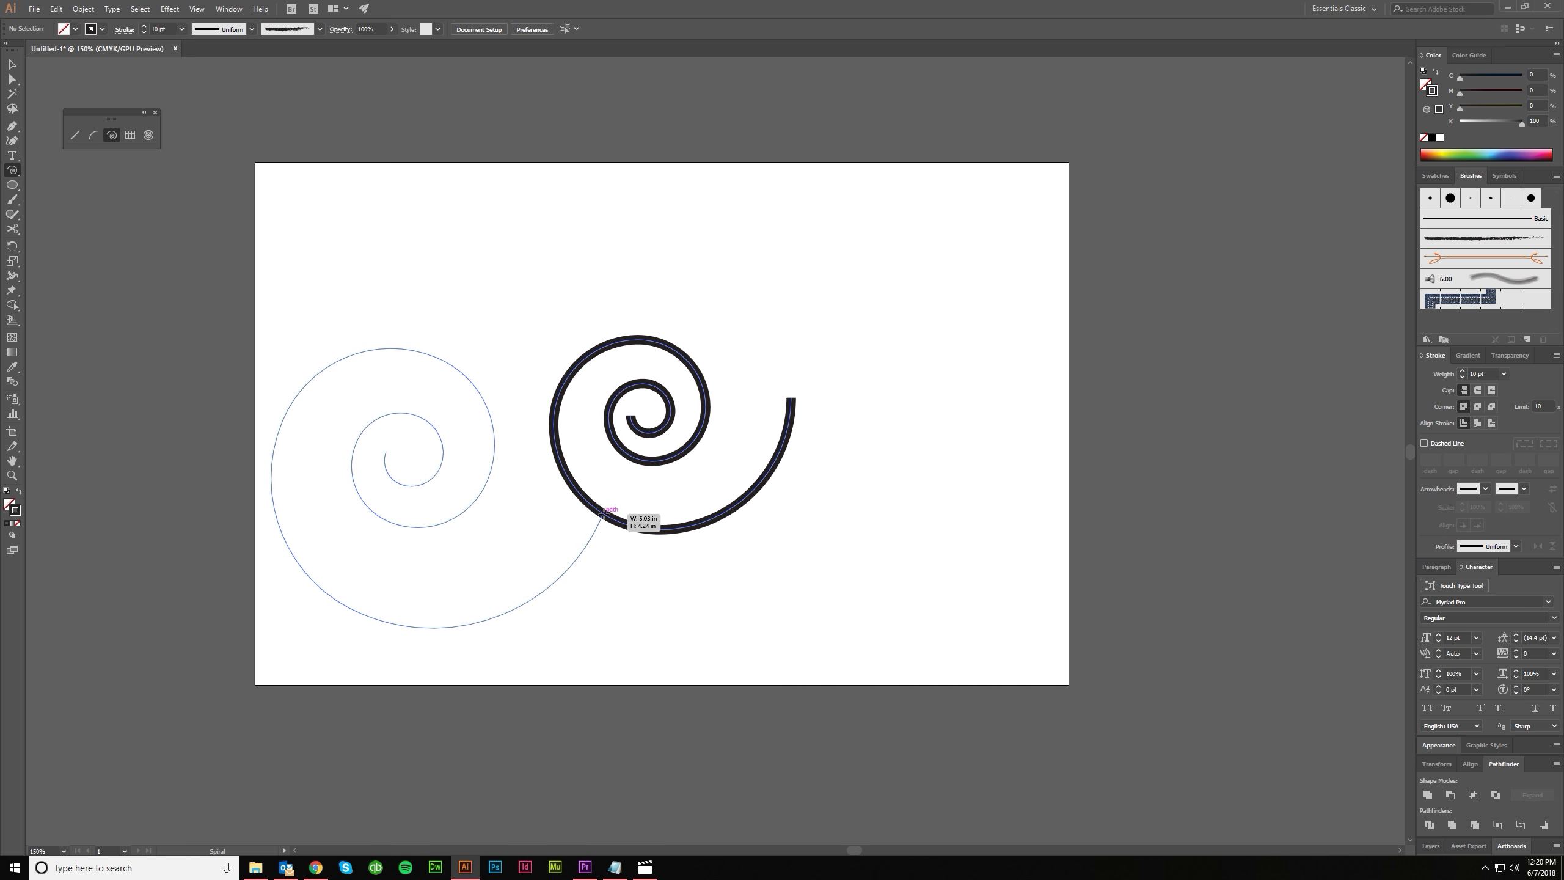
drag(603, 514, 604, 515)
key(v)
click(747, 616)
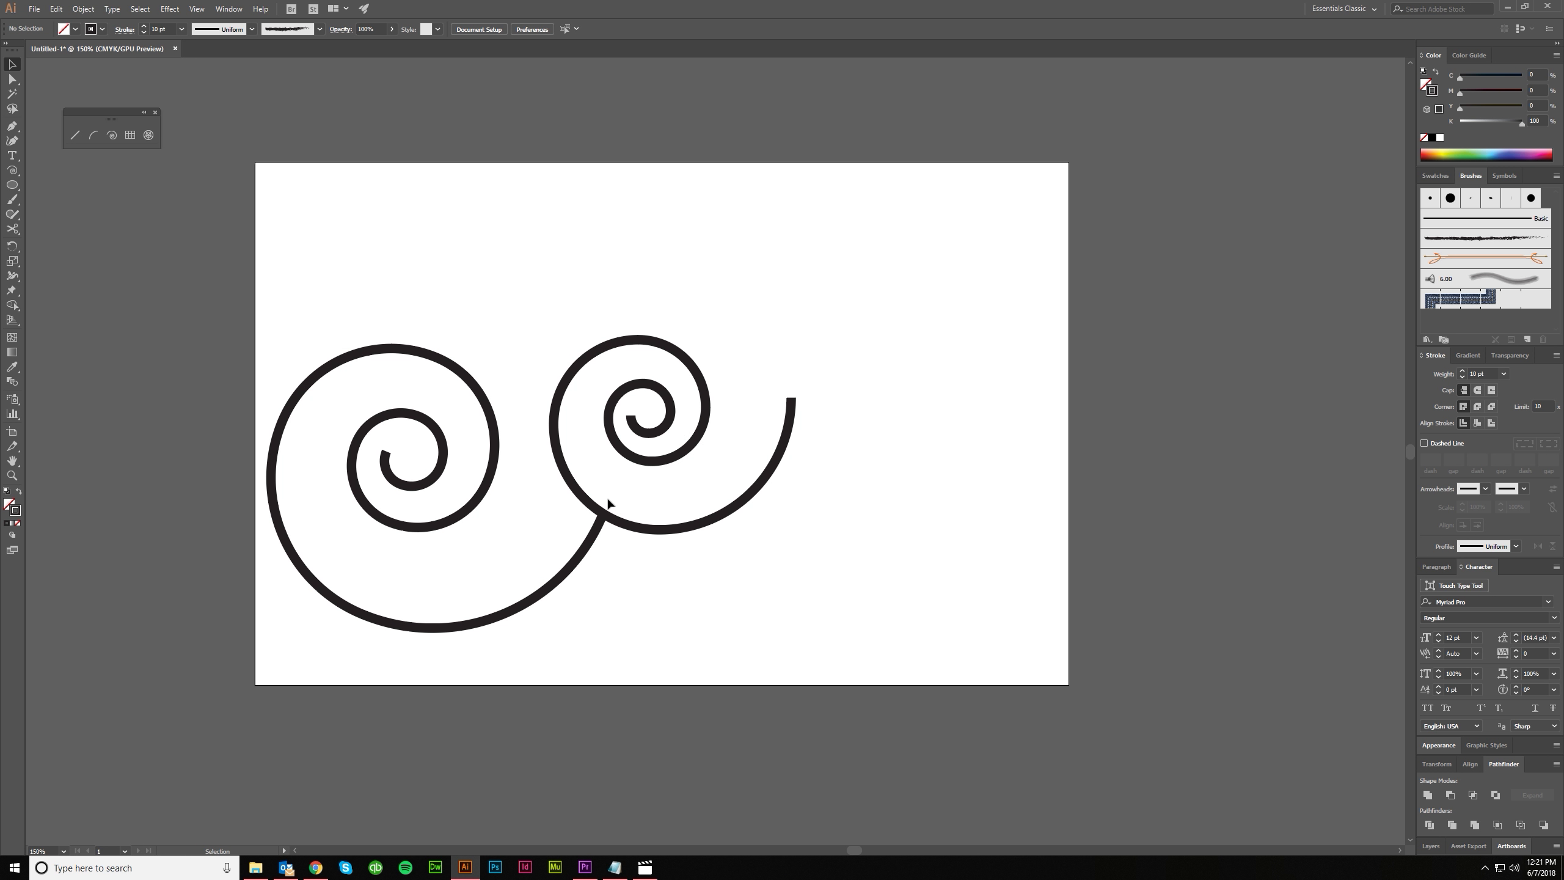
Select both spirals and apply the 5 pt. Oval calligraphic brush to them
drag(744, 639, 339, 370)
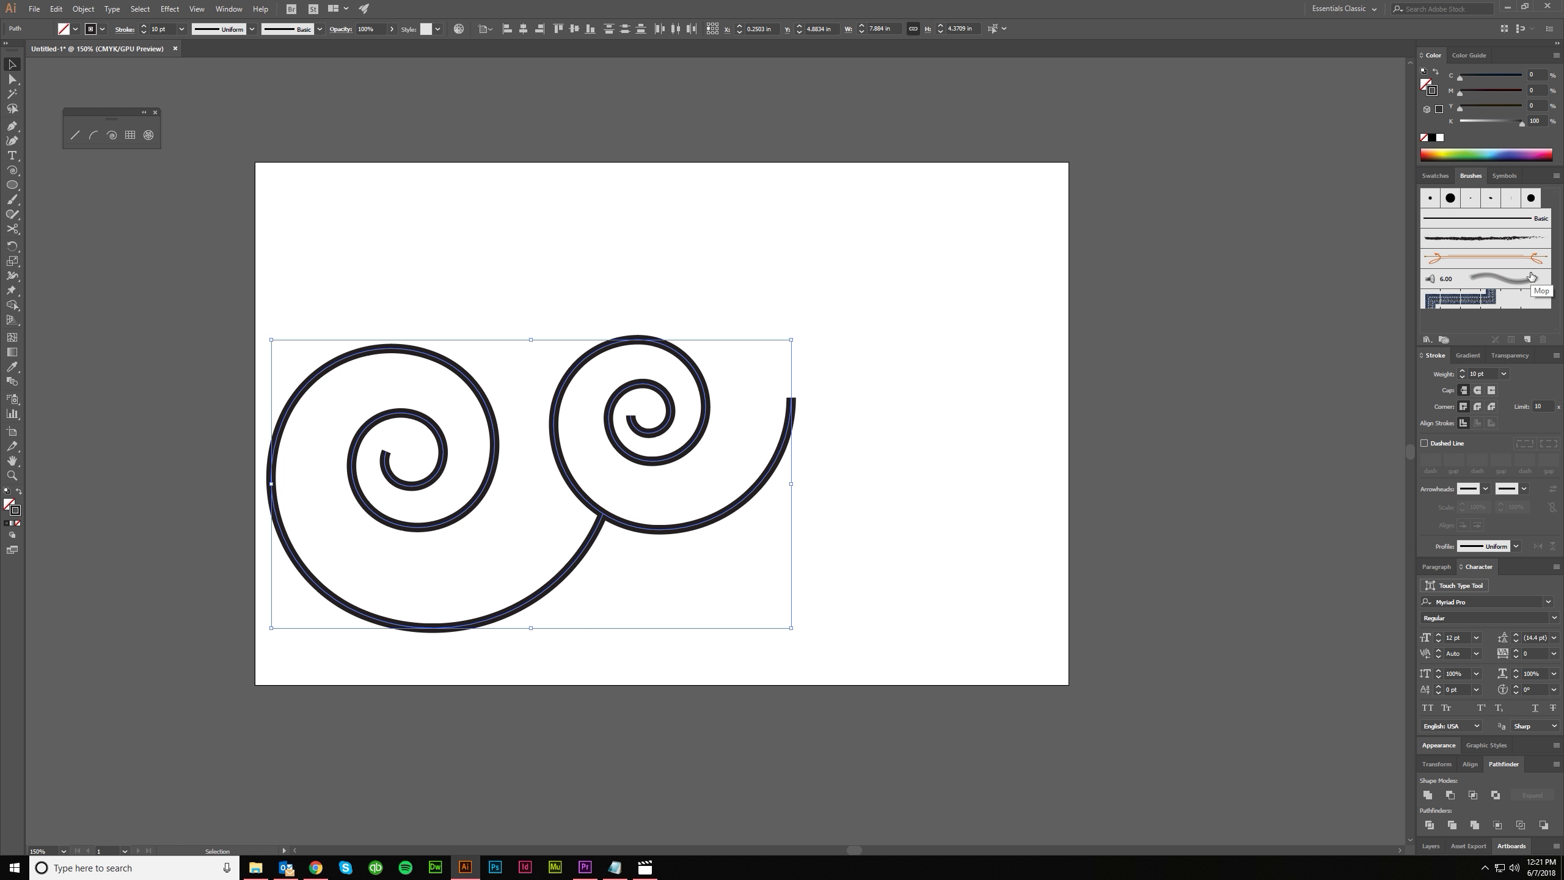
click(1490, 198)
click(820, 547)
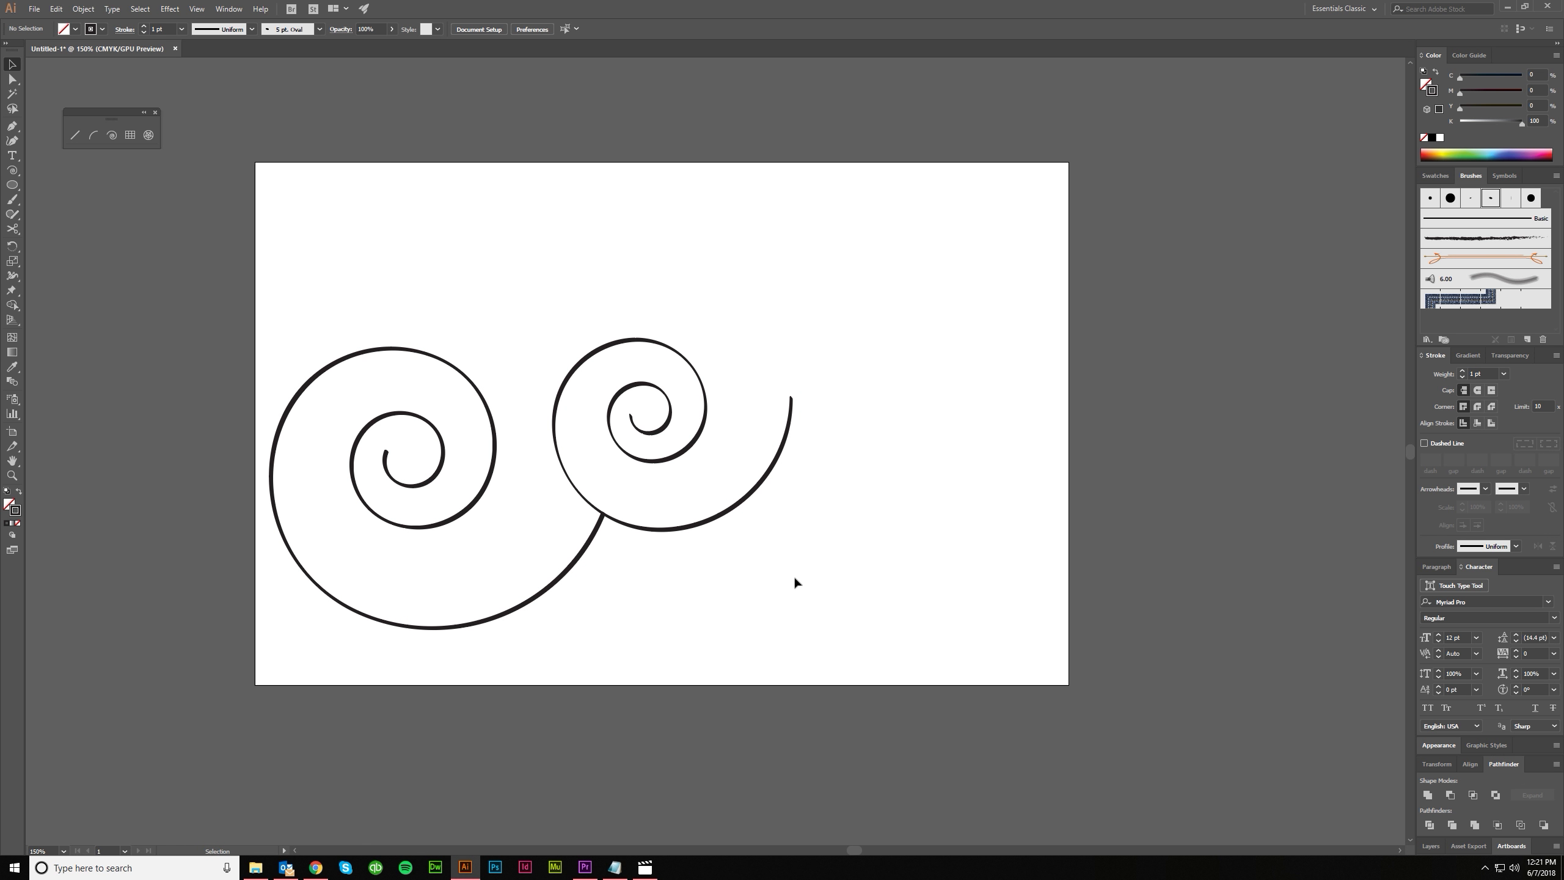
Set the spiral decay to 50% and draw a spiral about 2.5 in by 1.7 in in the artboard's lower right
click(111, 135)
click(583, 310)
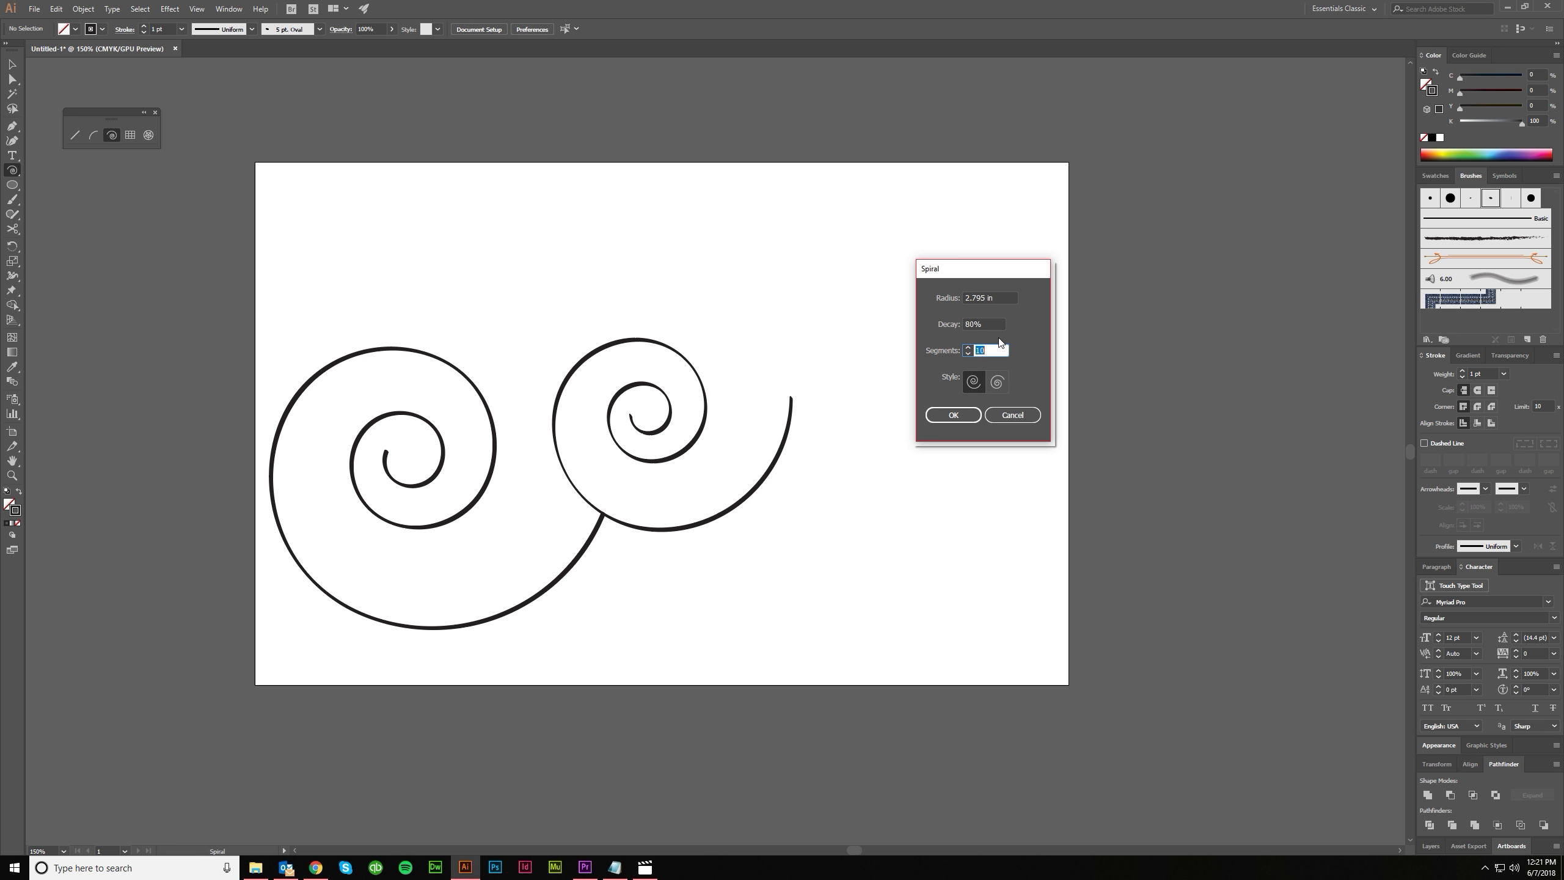
key(shift+Tab)
text(90)
key(Return)
key(ctrl+z)
drag(857, 529, 955, 515)
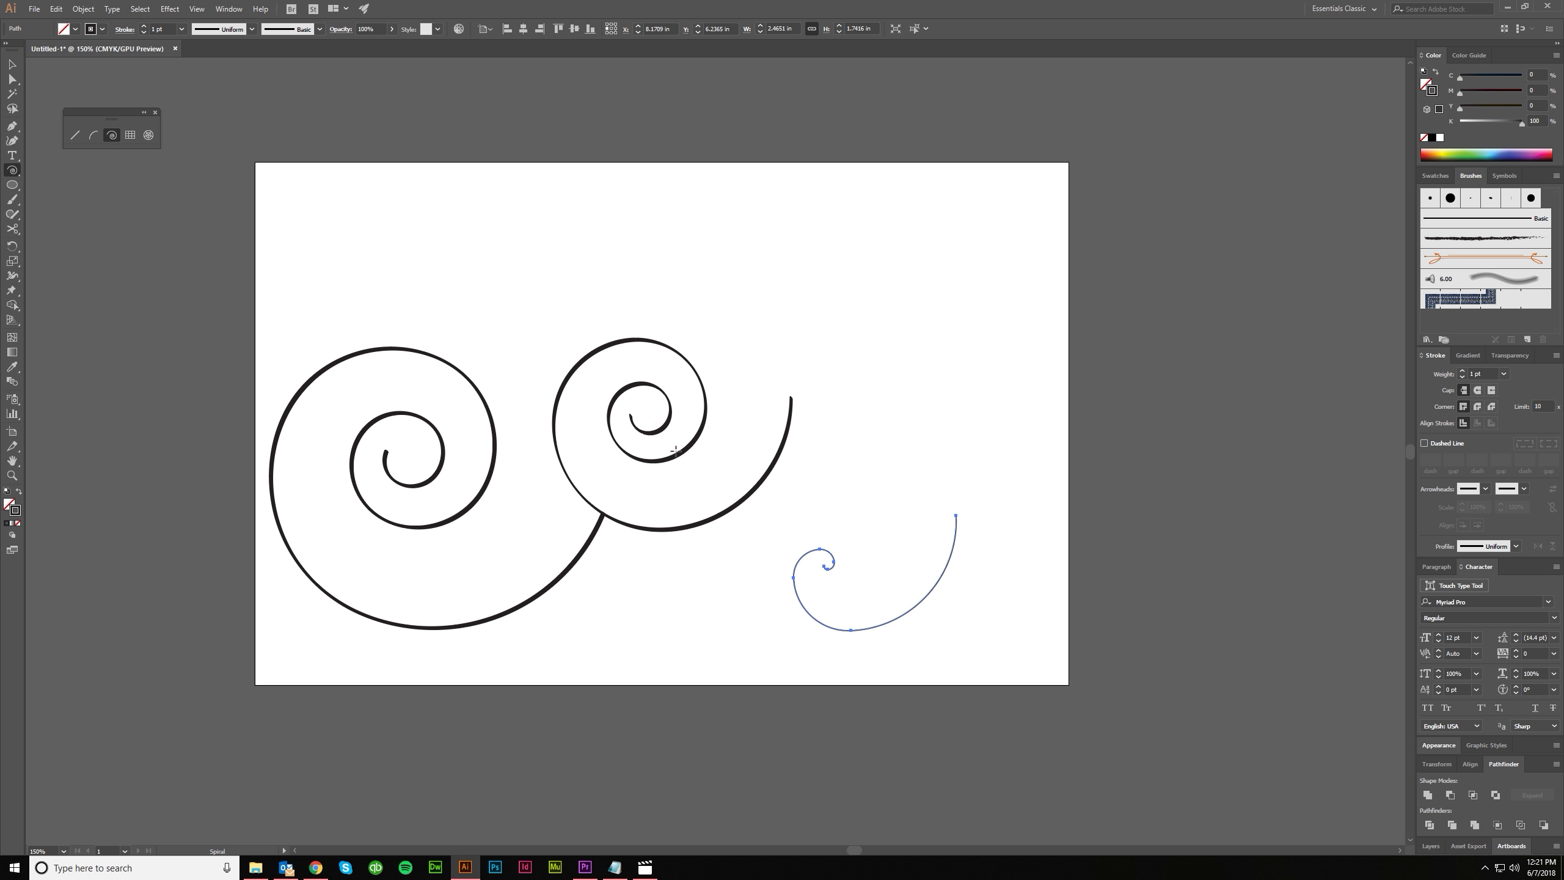
Set the stroke weight of the new lower-right spiral to 10 pt and deselect it
key(v)
click(965, 612)
click(937, 582)
click(1503, 373)
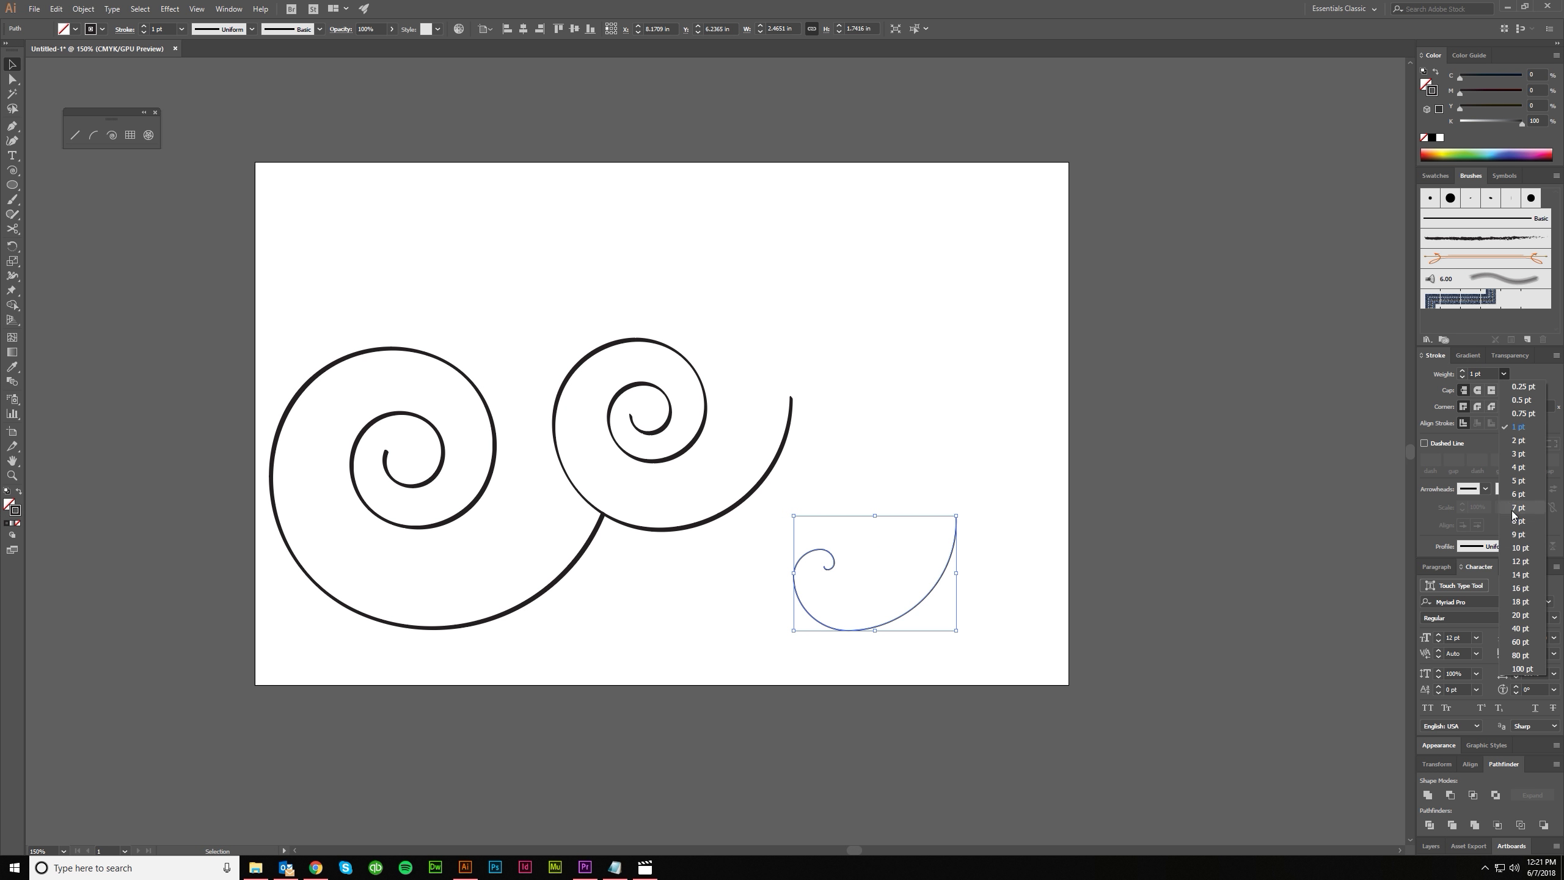
click(1521, 546)
click(919, 506)
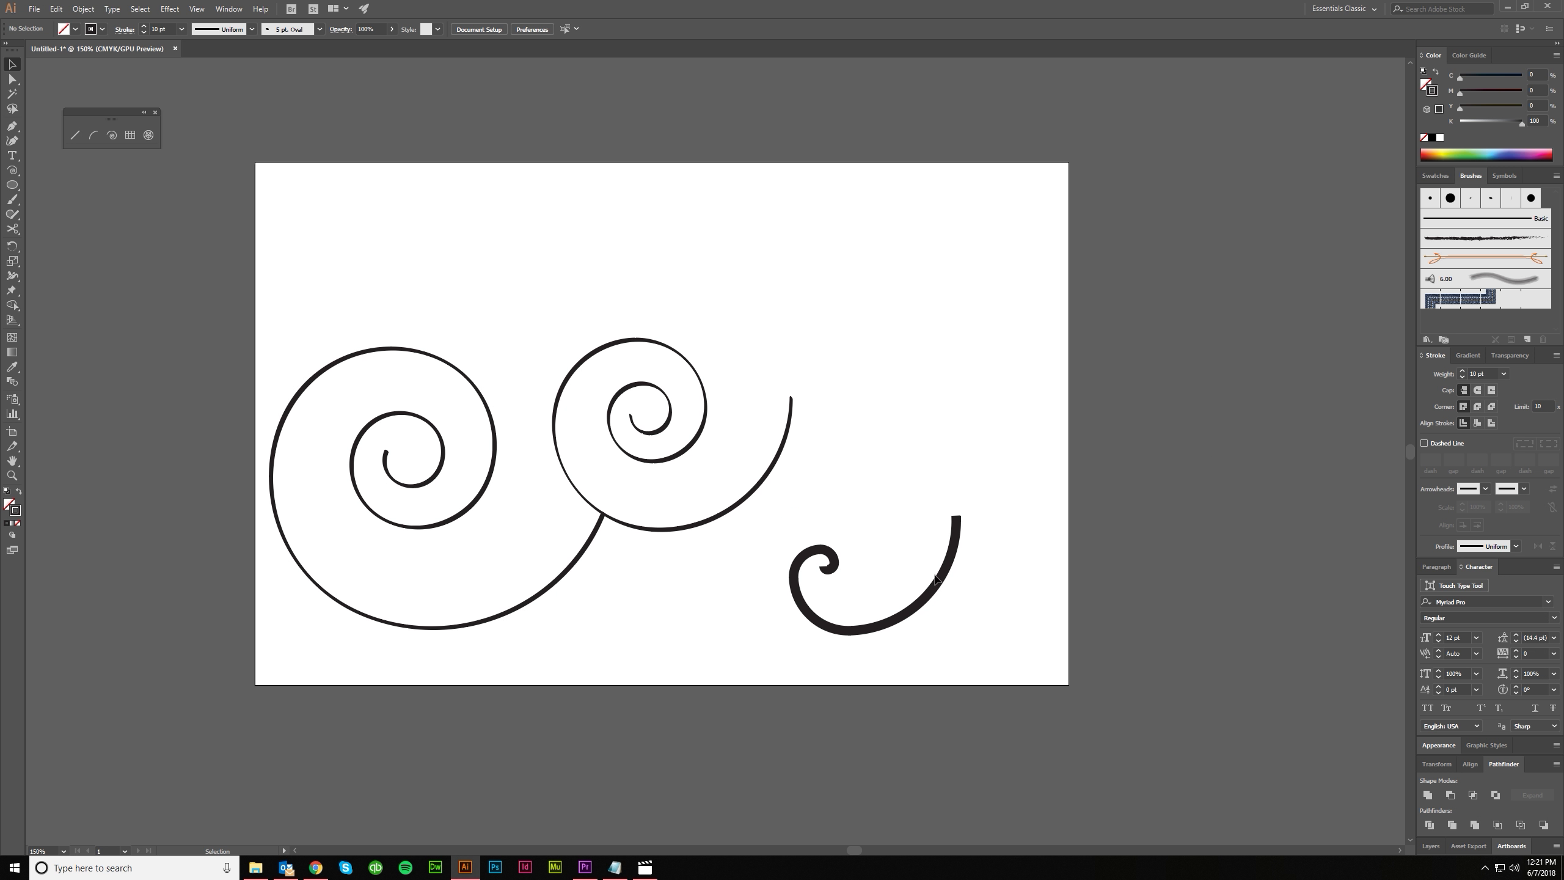
Try placing a spiral with a 1.6683 in radius and 50% decay above the lower-right spiral, and undo it
click(110, 136)
click(752, 304)
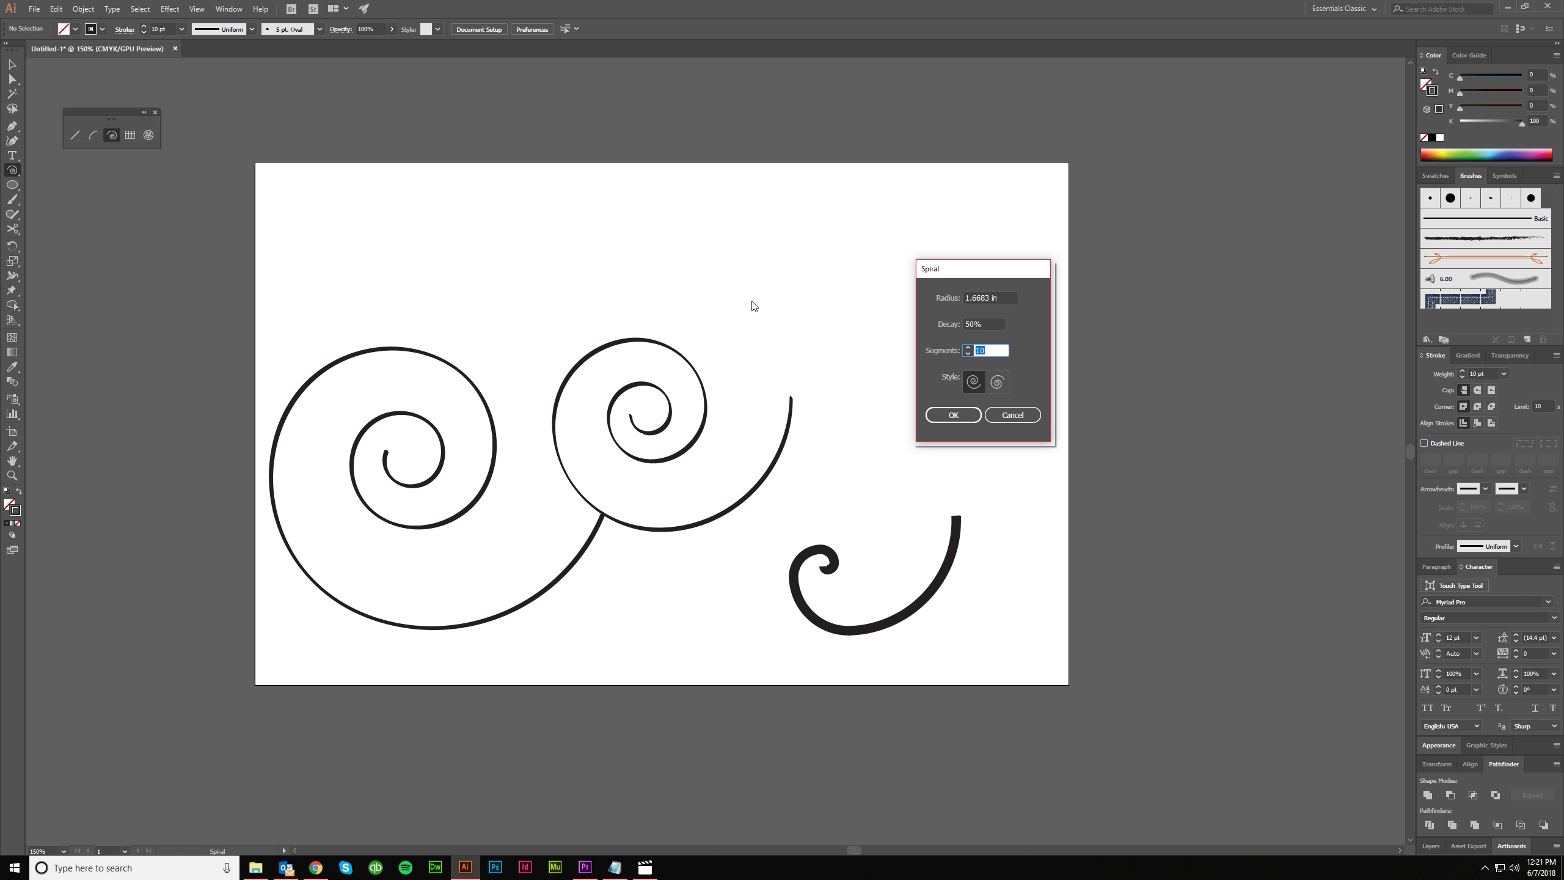
click(953, 415)
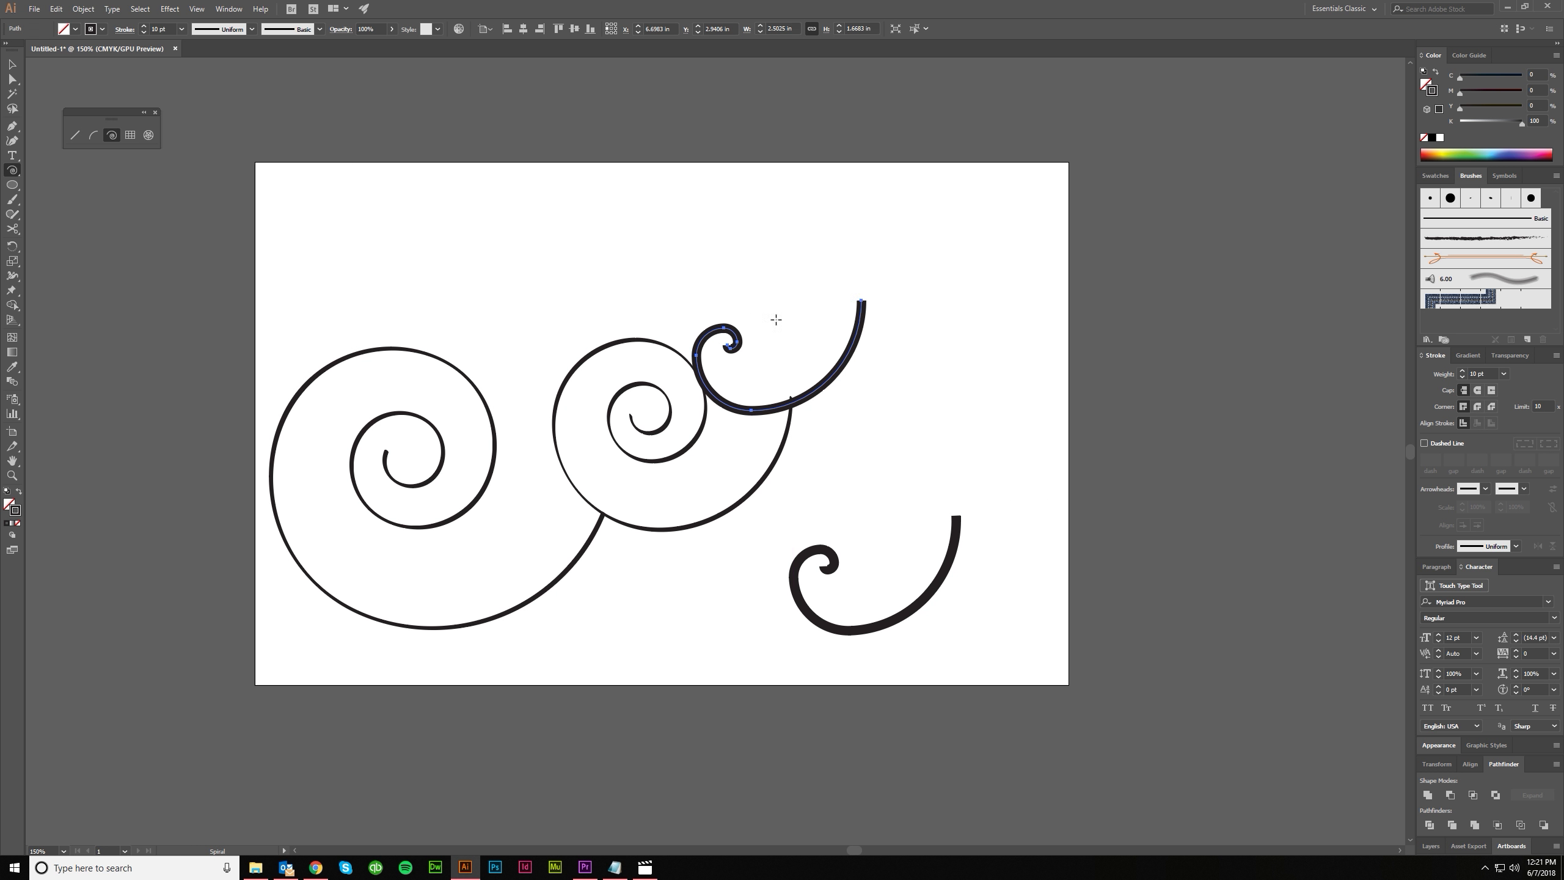
key(ctrl+z)
Try drawing a rotated spiral freehand above the lower-right spiral, and delete it
drag(897, 428, 965, 321)
key(v)
scroll(898, 493, up, 1)
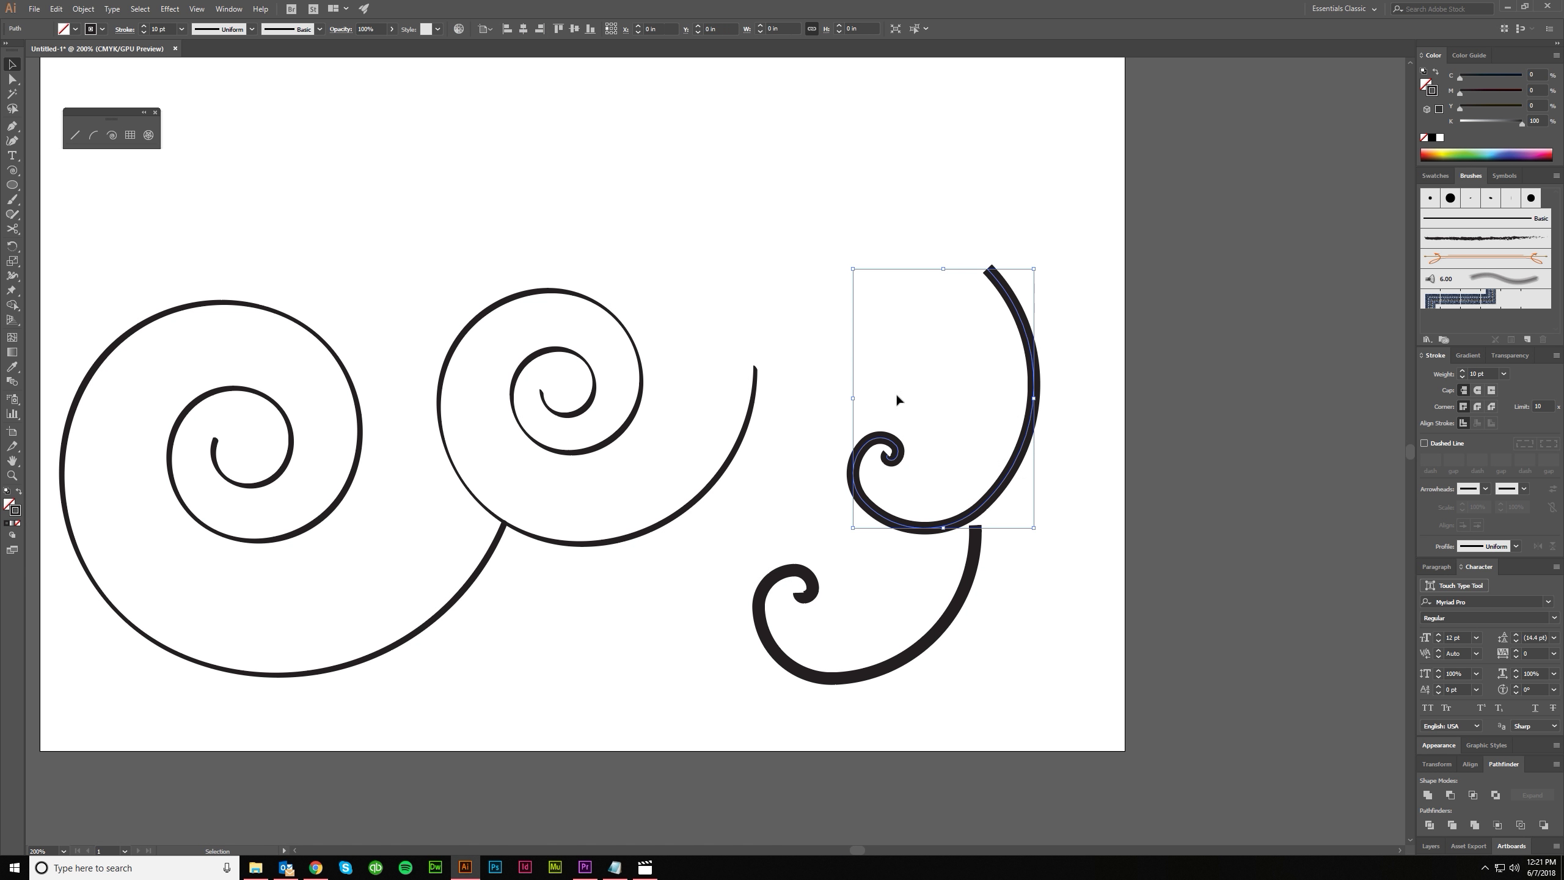
key(Delete)
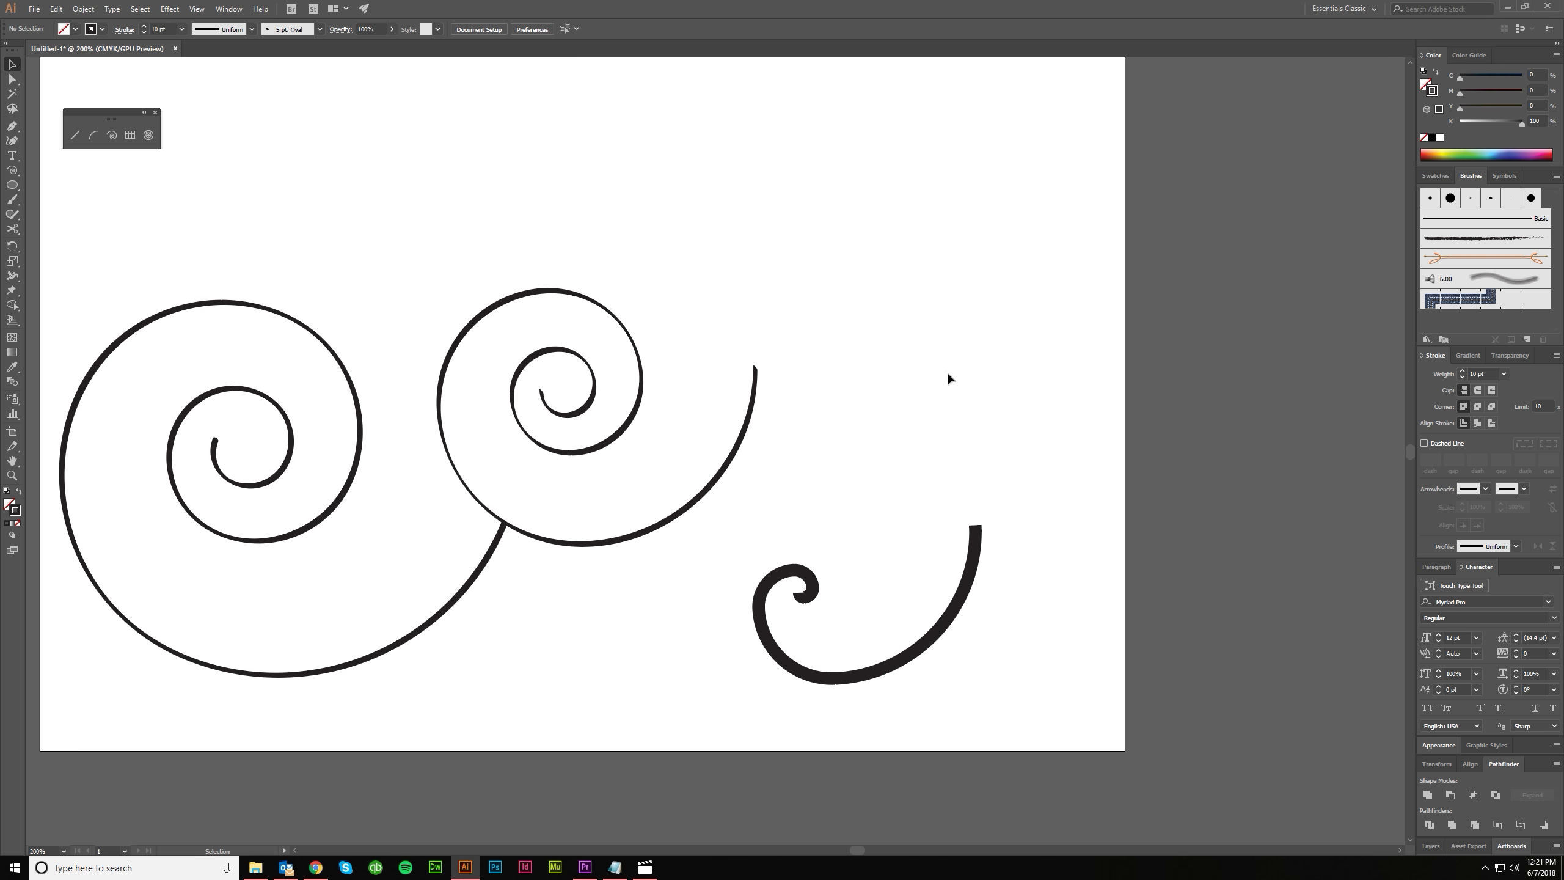
Create a spiral with a 1.8987 in radius and 80% decay in the artboard's upper right, and deselect it
click(108, 144)
click(961, 242)
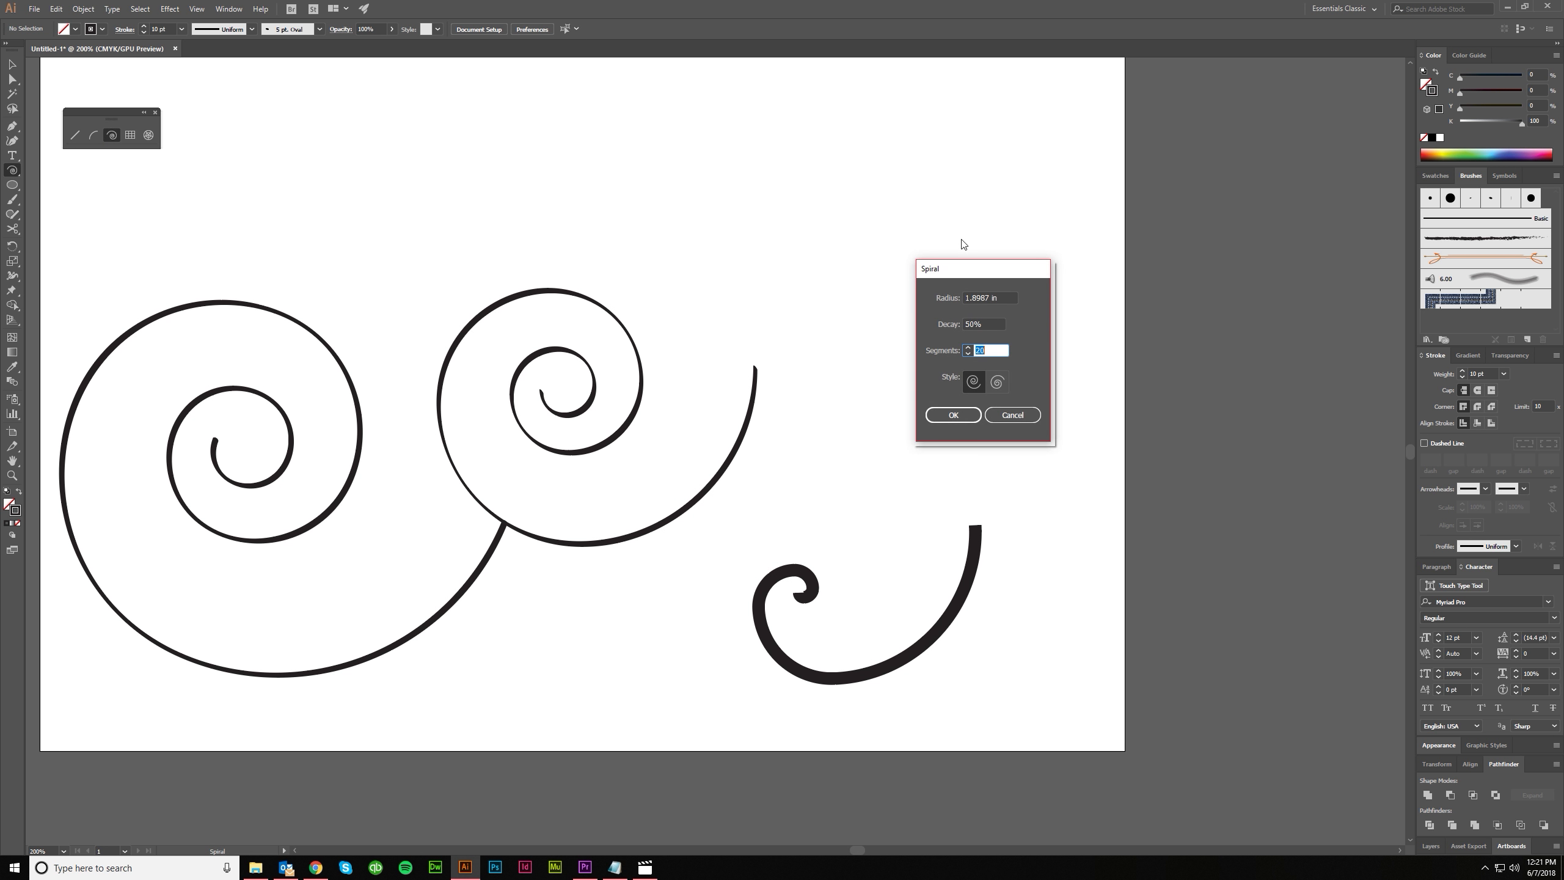
key(shift+Tab)
text(80)
key(Tab)
key(Tab)
key(Return)
key(v)
key(ctrl+shift+a)
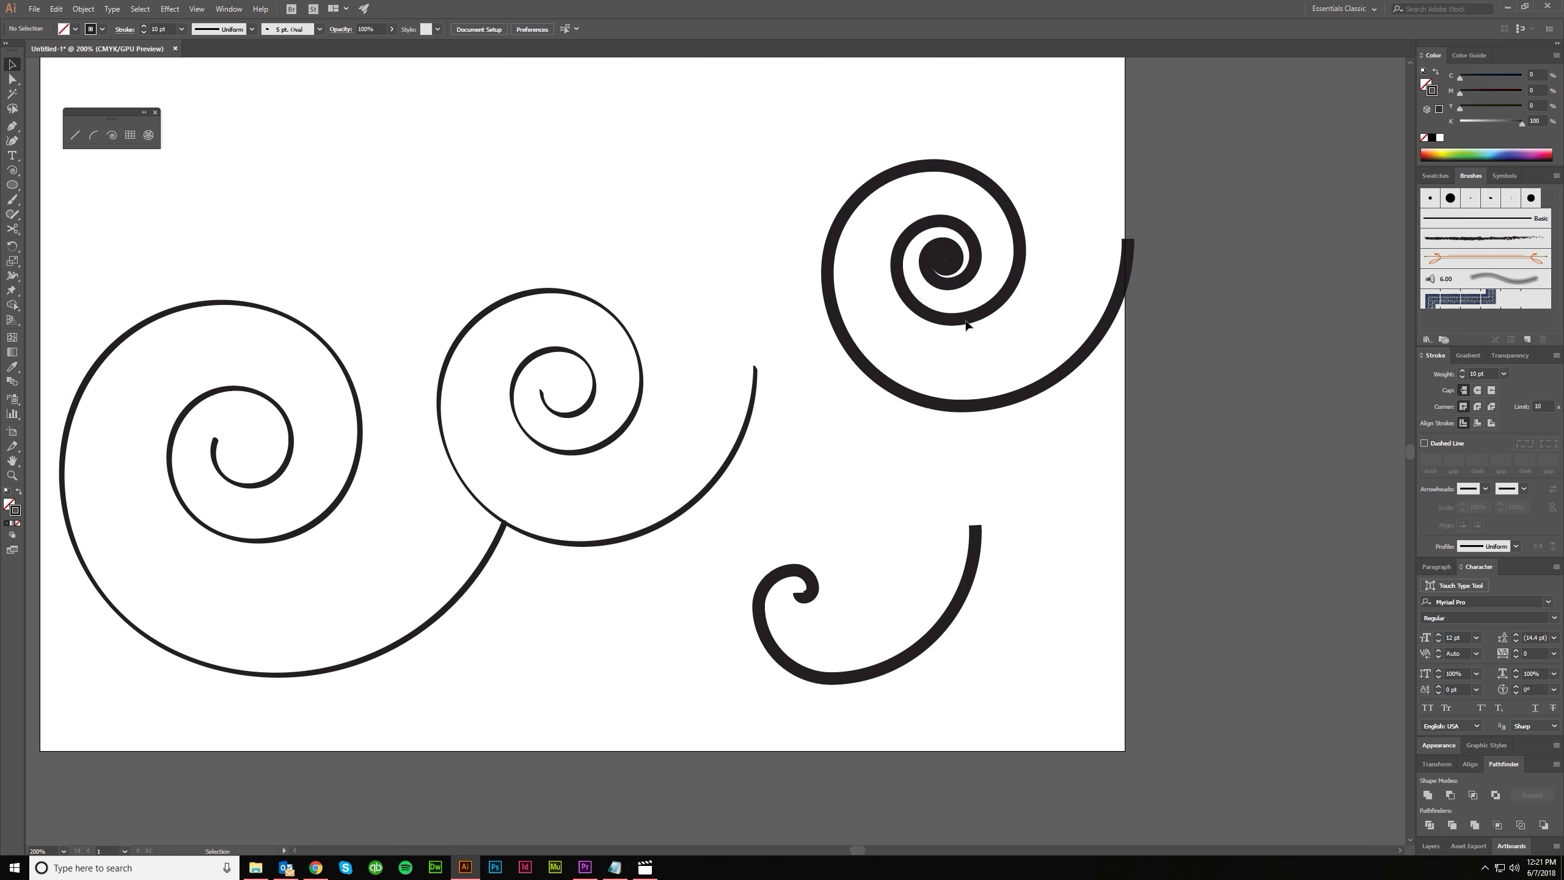
Move the upper-right spiral fully onto the artboard and reduce its stroke weight to 3 pt
drag(949, 272, 911, 301)
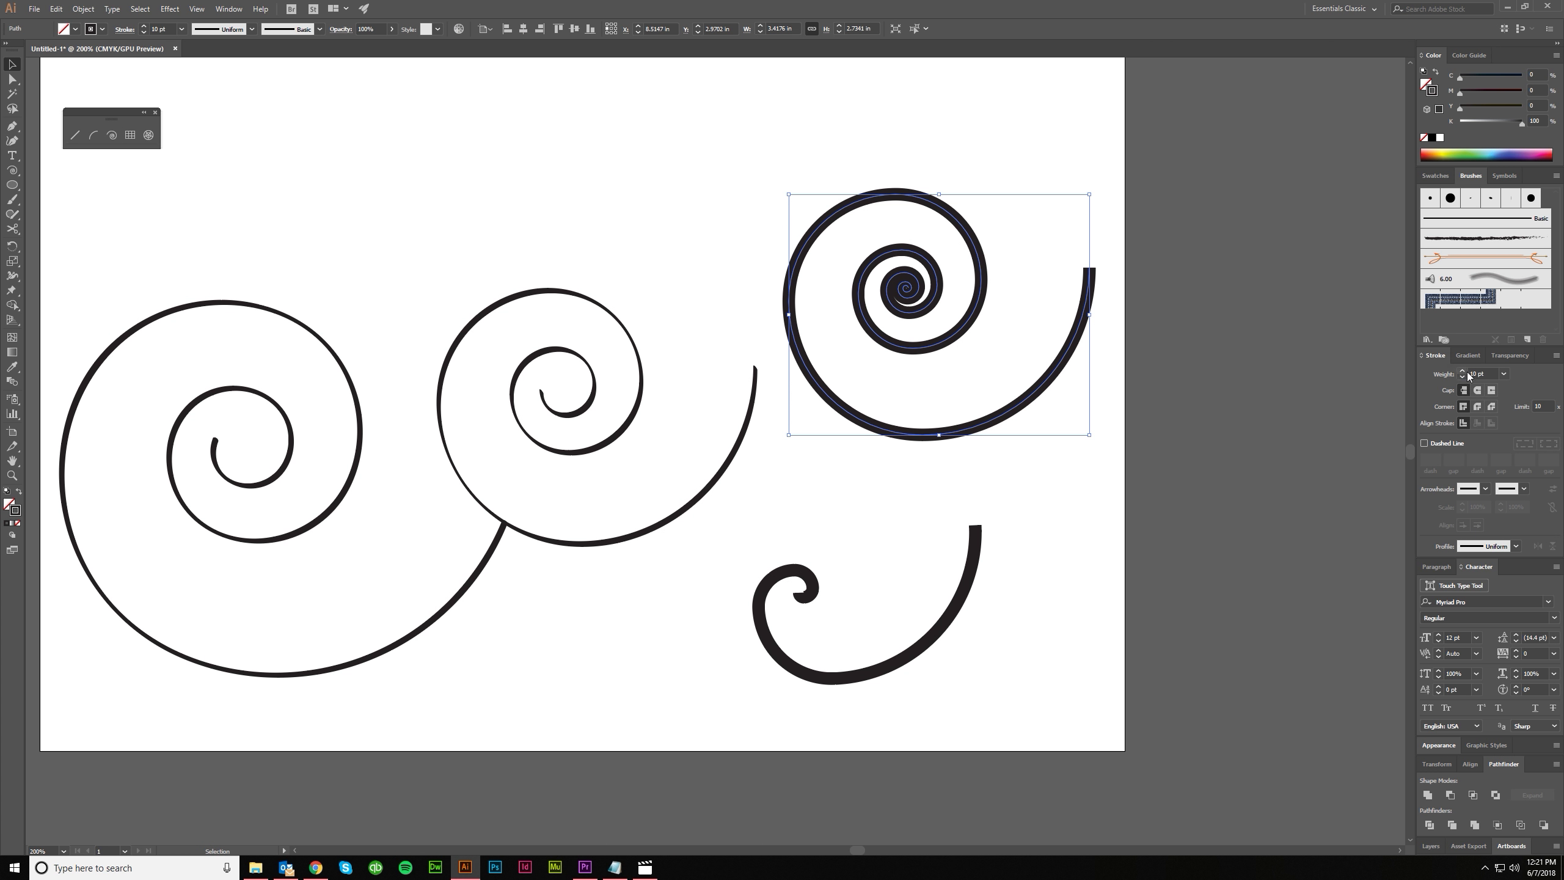
key(Down)
key(Down)
key(Down)
key(Down)
key(Down)
key(Down)
key(Down)
click(1131, 482)
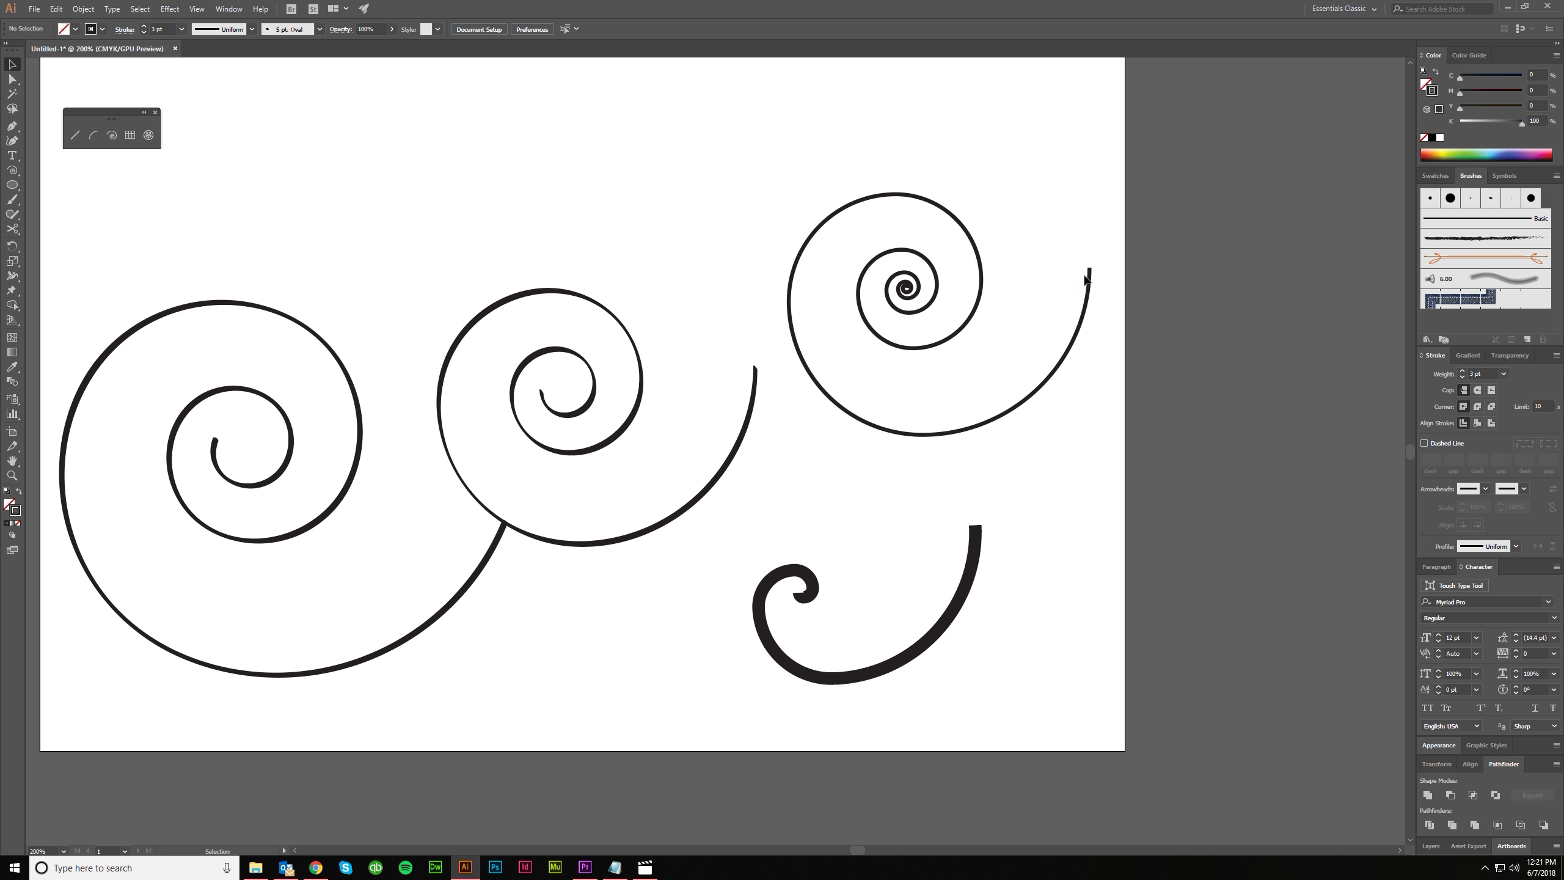
Create a spiral with a 1.8987 in radius and 90% decay near the artboard's top centre
click(665, 198)
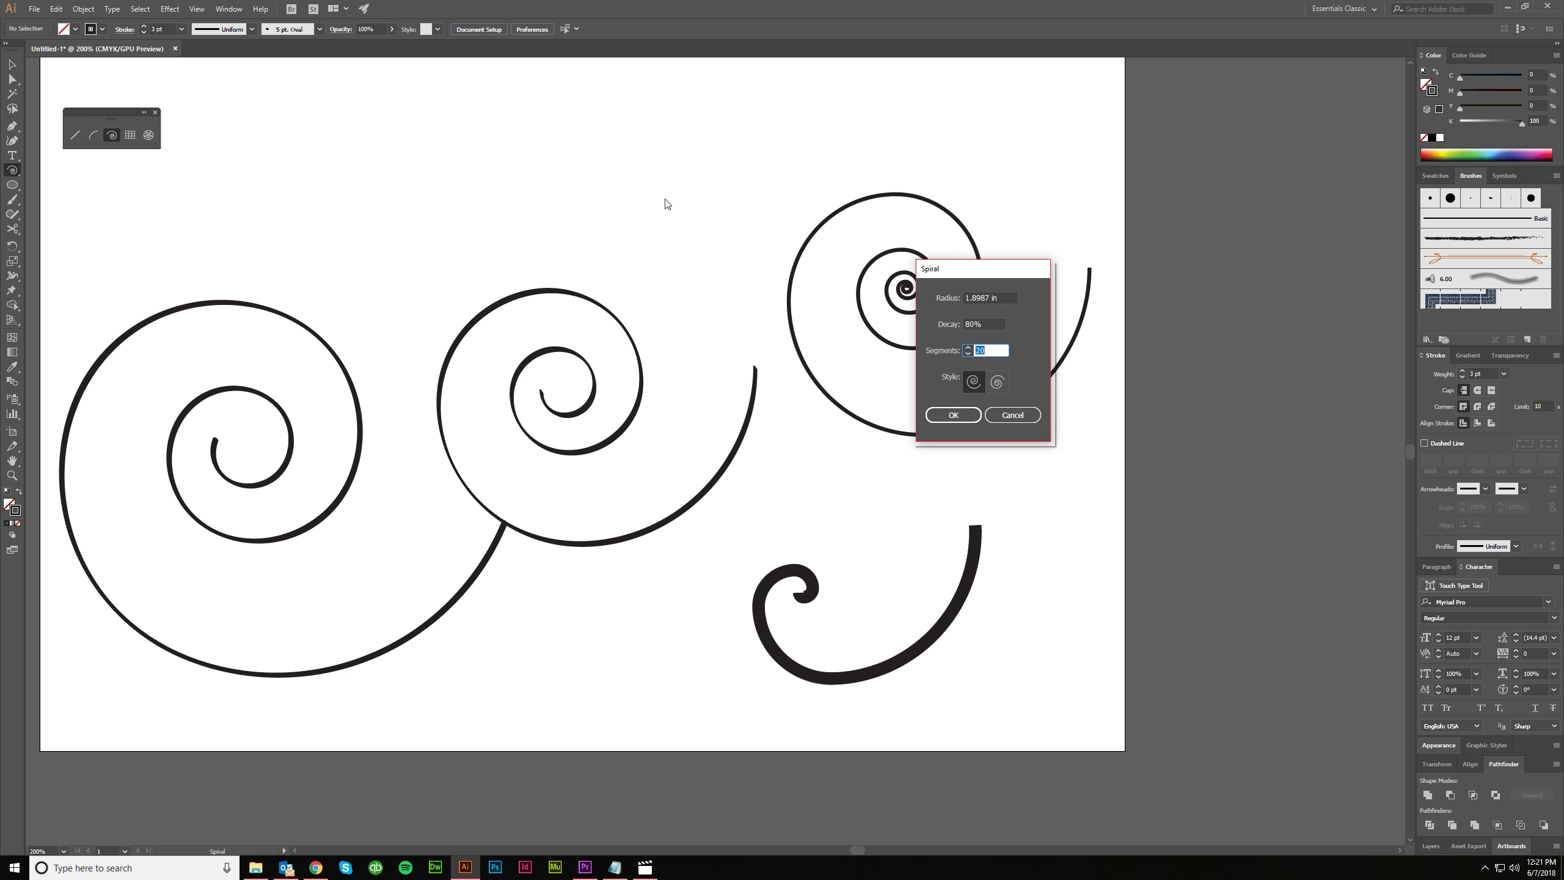
key(shift+Tab)
text(90)
key(Return)
key(v)
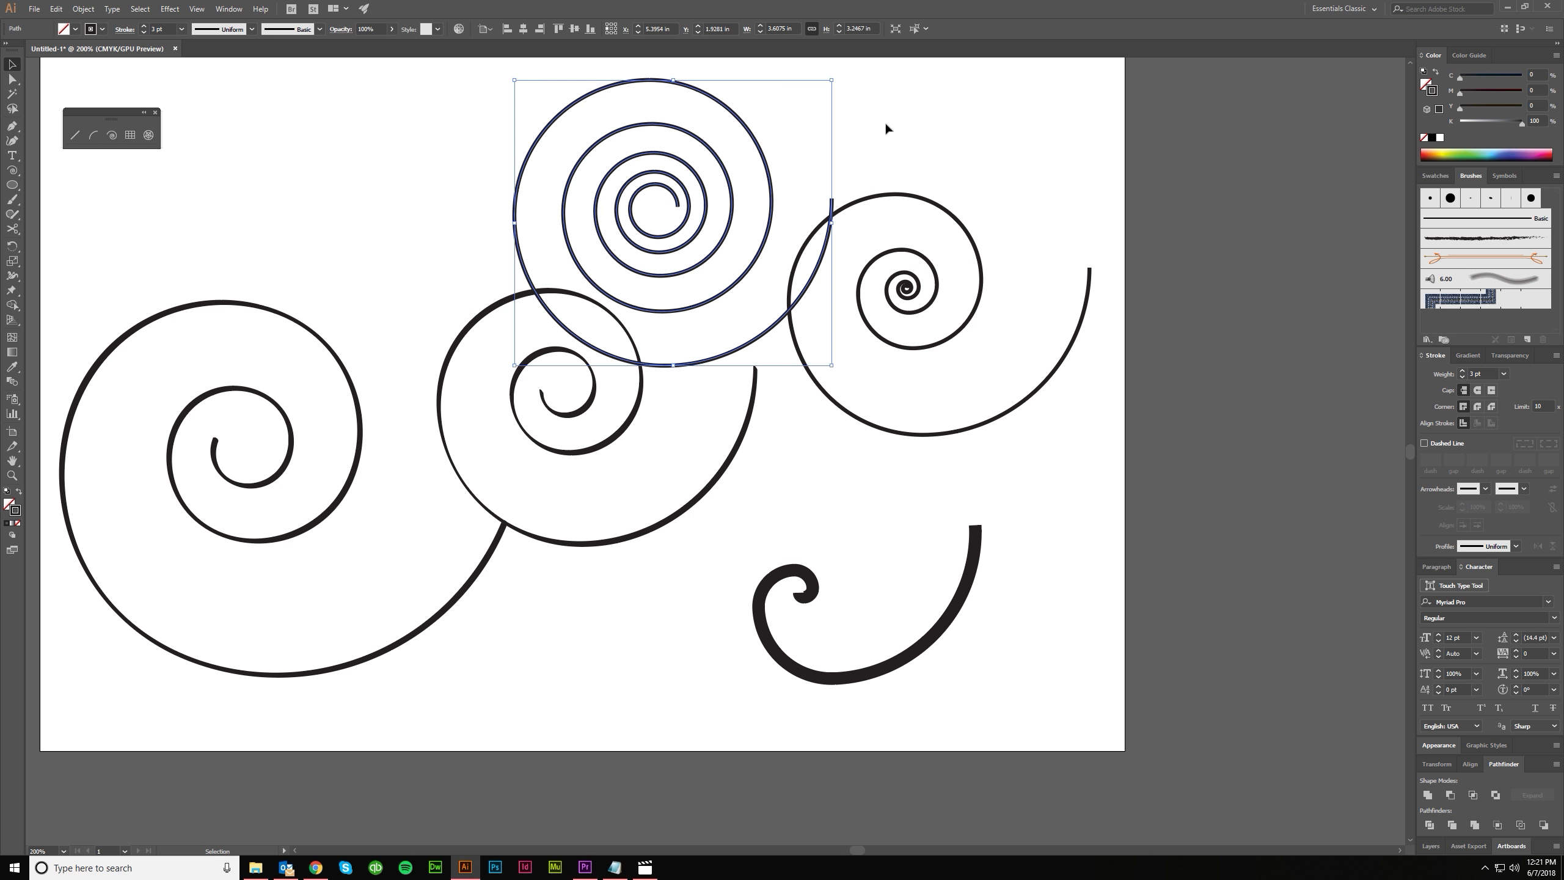
click(887, 129)
scroll(780, 228, up, 1)
Replace the top-centre spiral with one of the opposite style at the artboard's upper left, moved down to fit inside the artboard
click(736, 254)
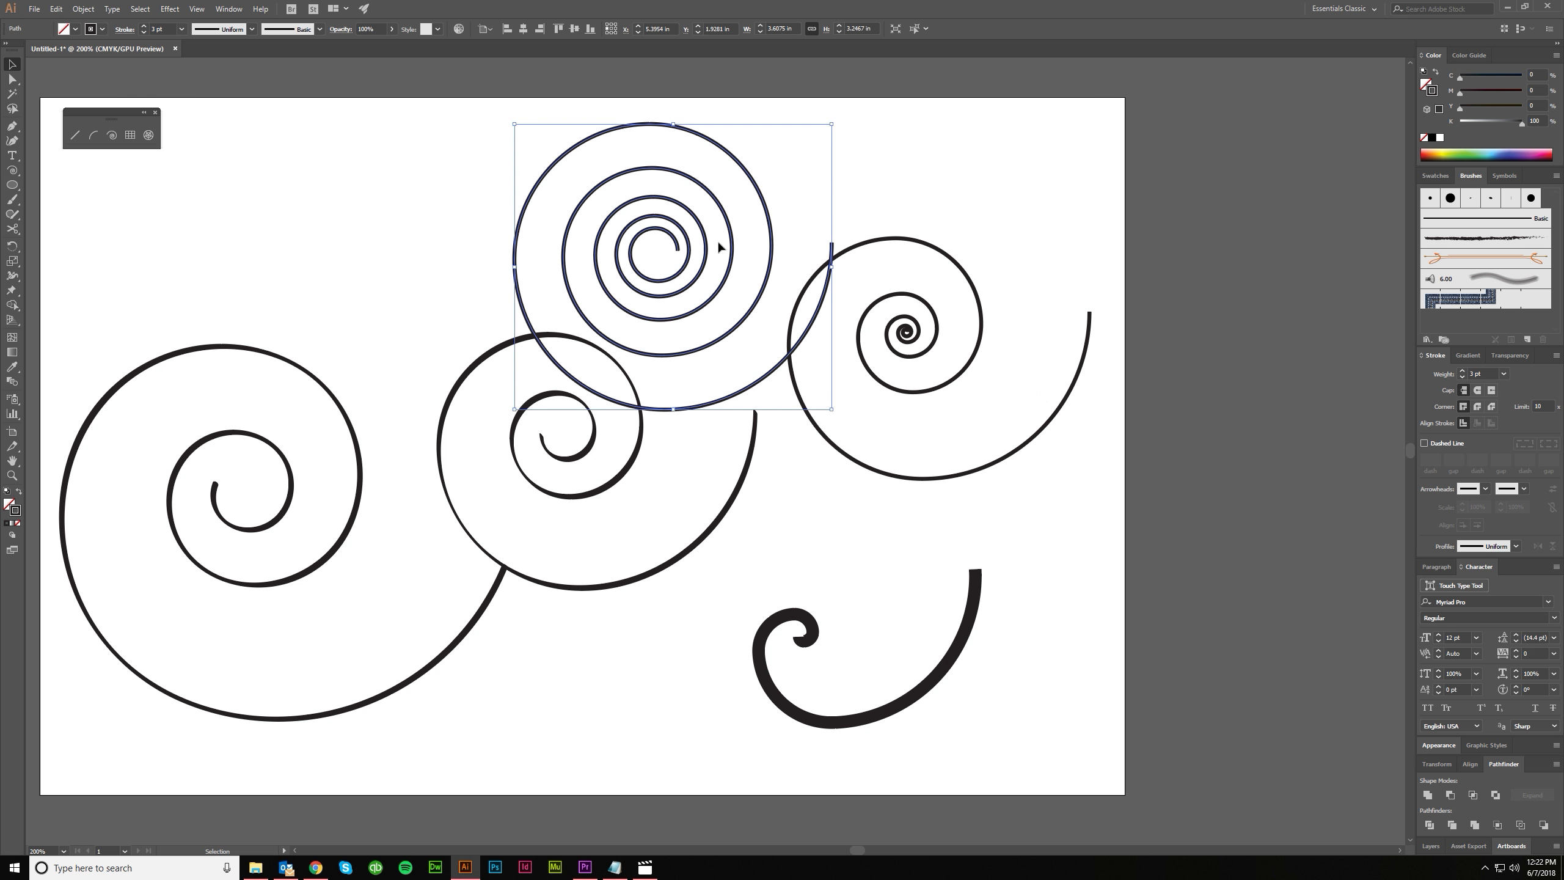
key(Delete)
click(111, 135)
click(404, 217)
click(994, 385)
click(953, 415)
key(v)
scroll(628, 300, up, 2)
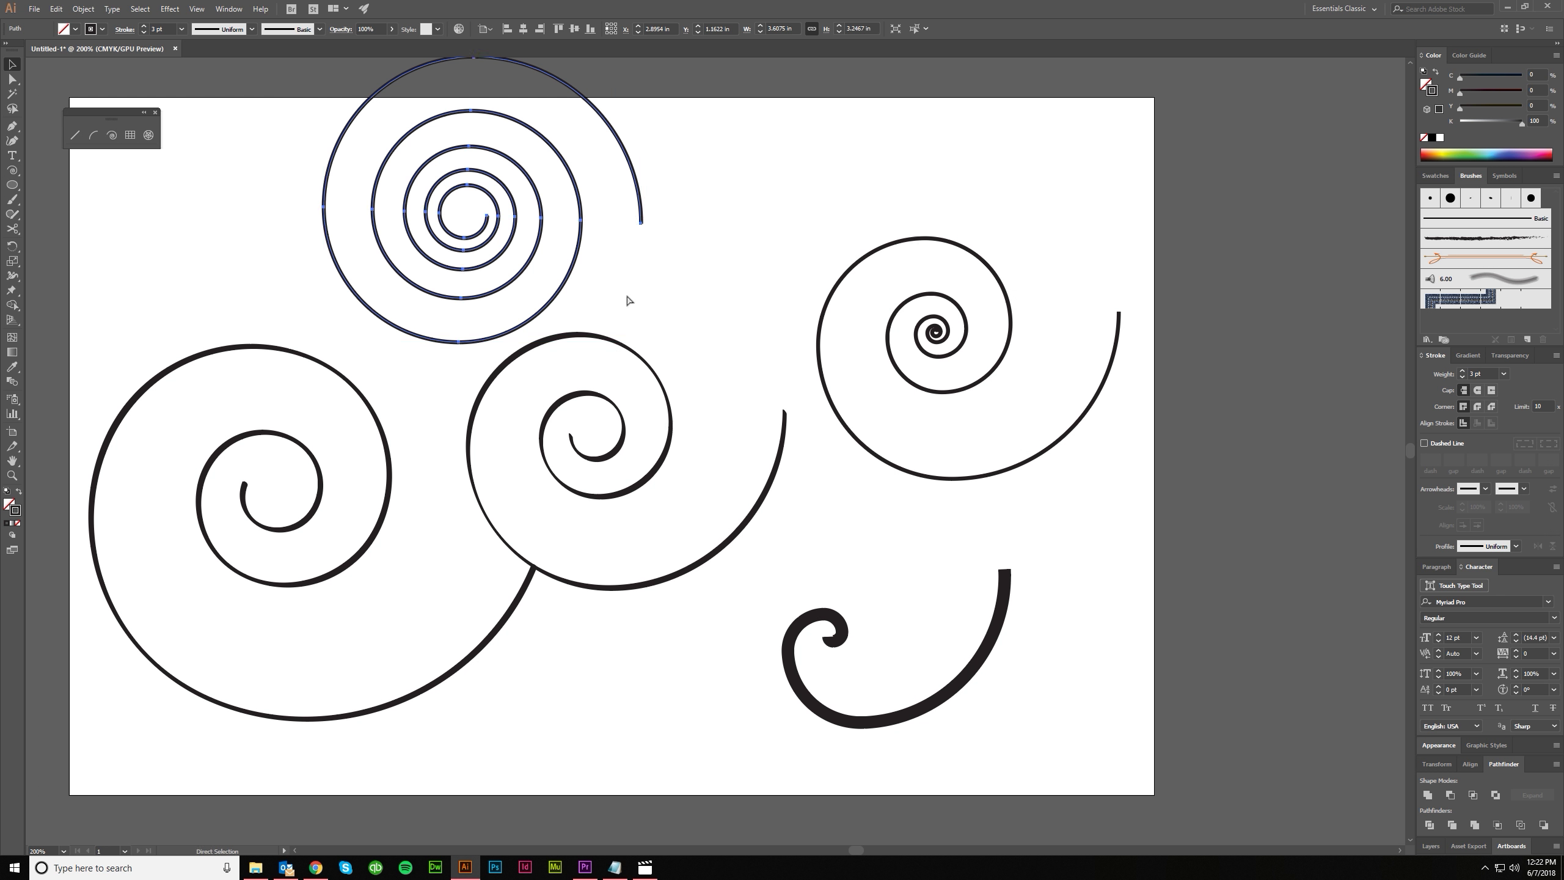
drag(533, 319, 525, 368)
click(709, 308)
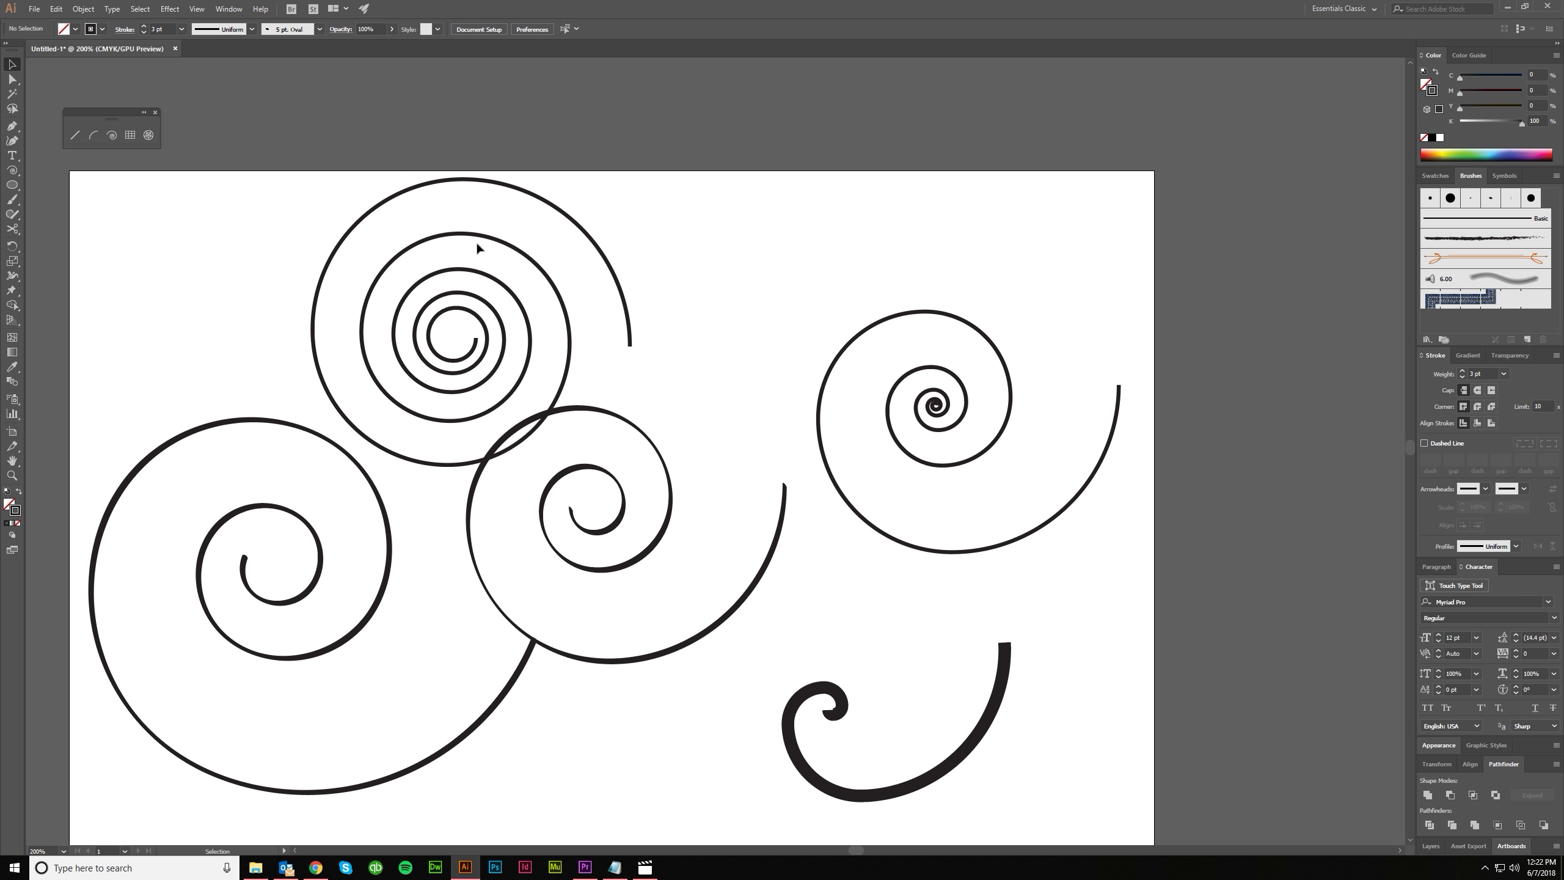
click(629, 332)
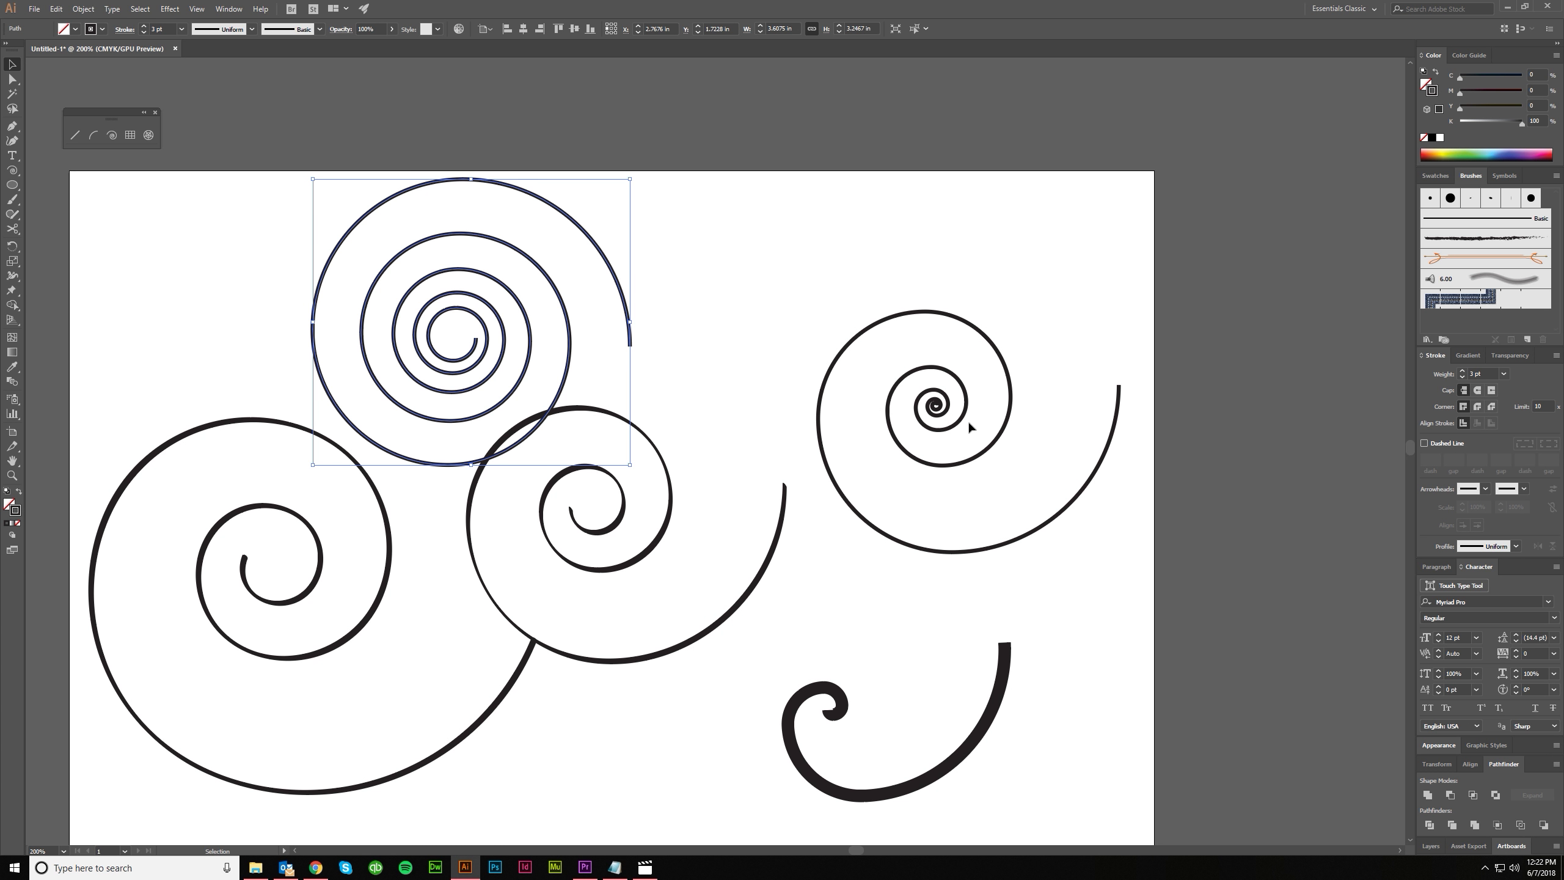
scroll(970, 427, down, 2)
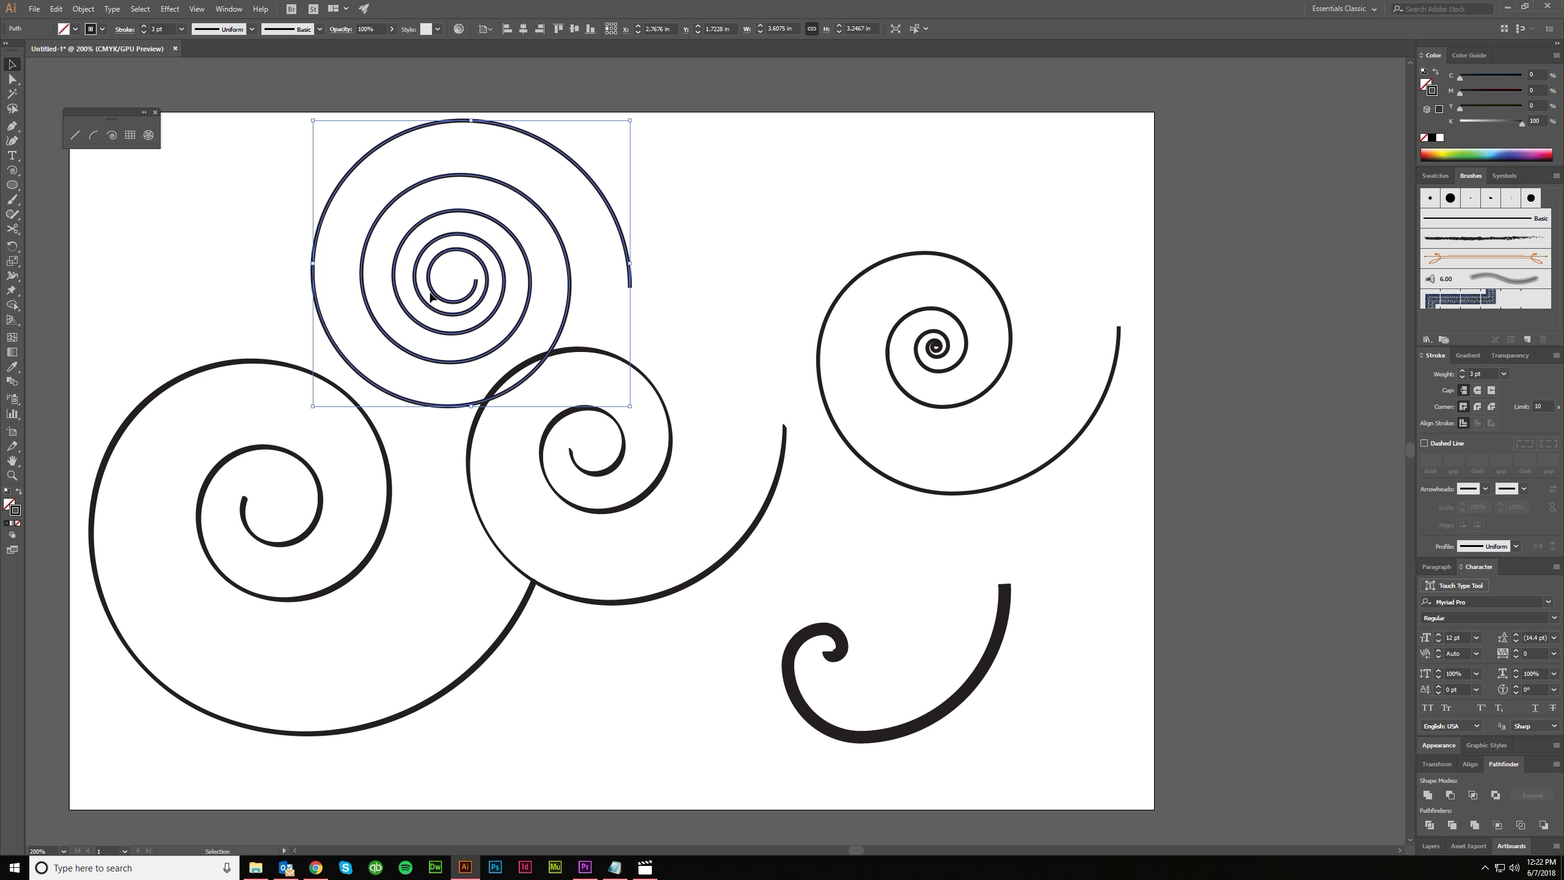
click(737, 289)
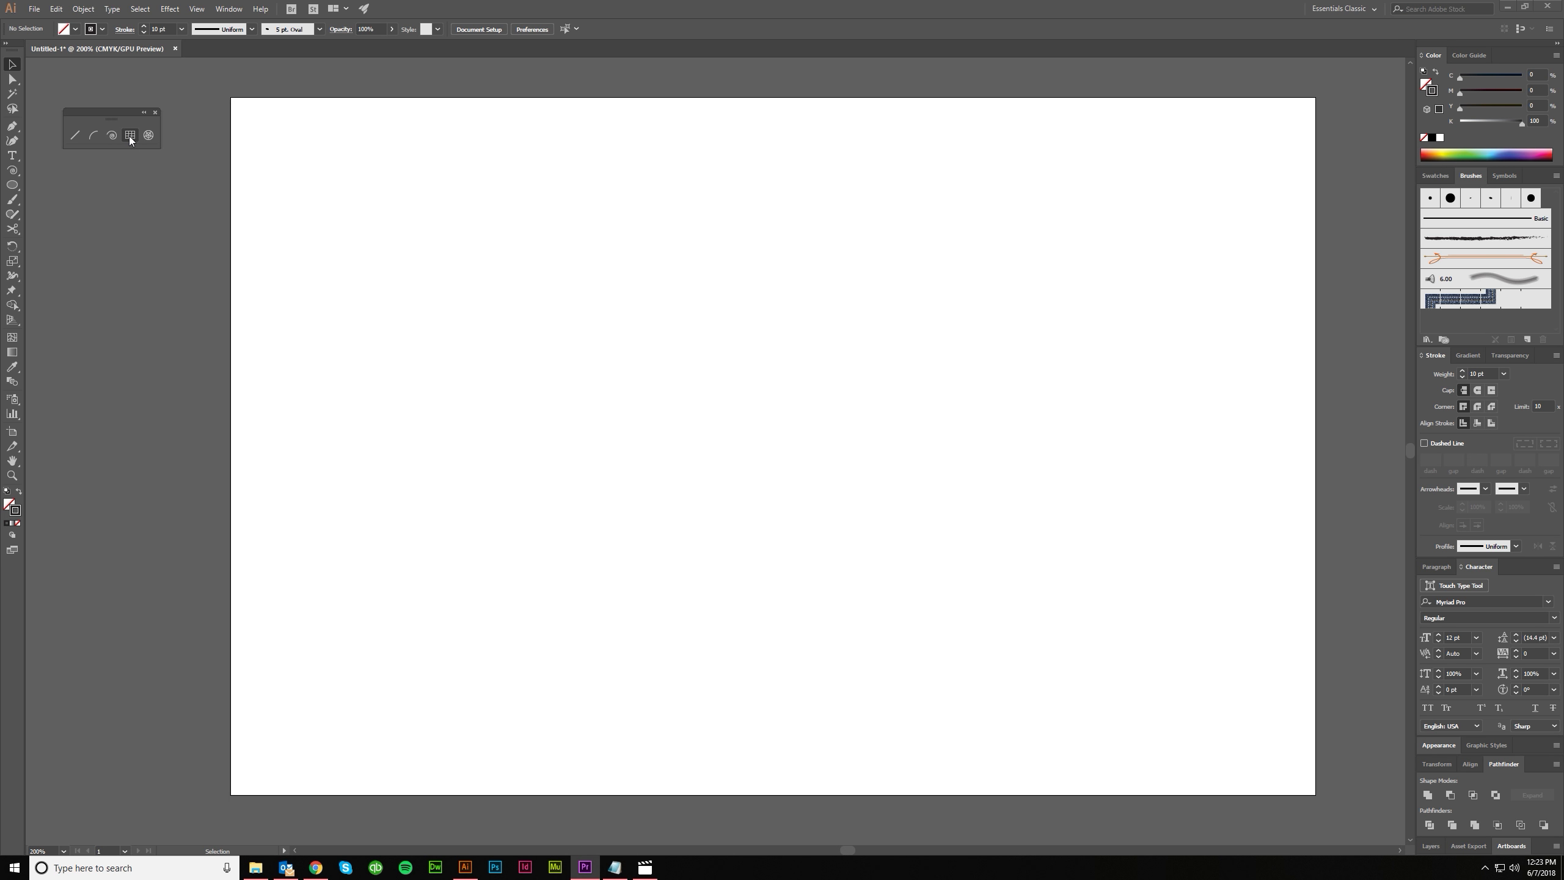
Try drawing a rectangular grid about 9.75 in by 5.31 in across the blank artboard, and delete it
click(131, 139)
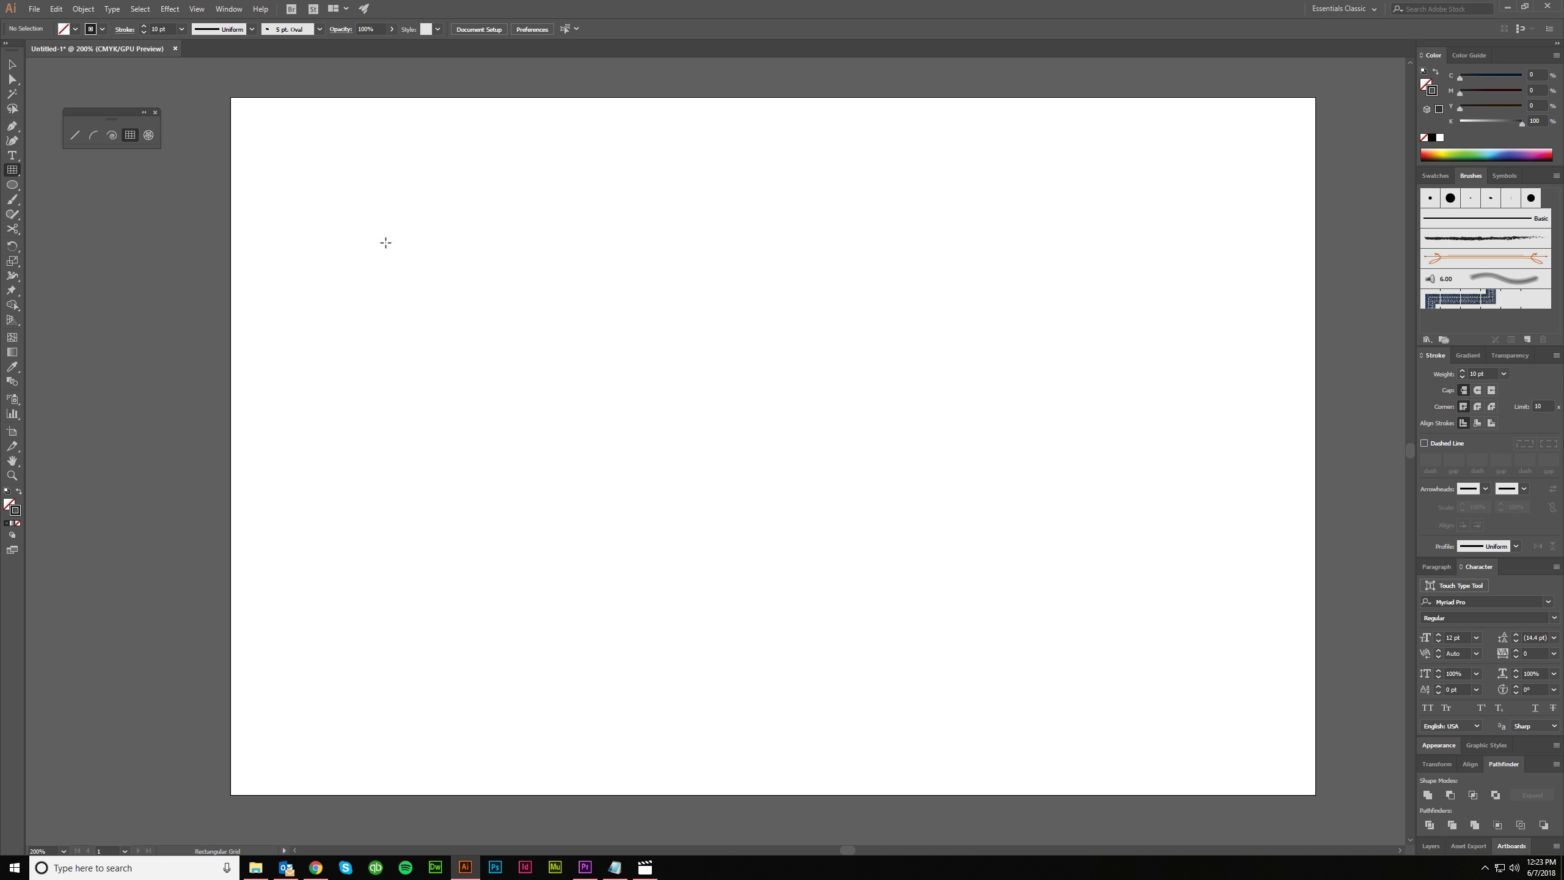
mouse_move(320, 178)
mouse_down()
mouse_move(1318, 801)
mouse_move(1139, 665)
mouse_move(1046, 296)
mouse_move(1174, 429)
mouse_up()
scroll(1174, 429, up, 5)
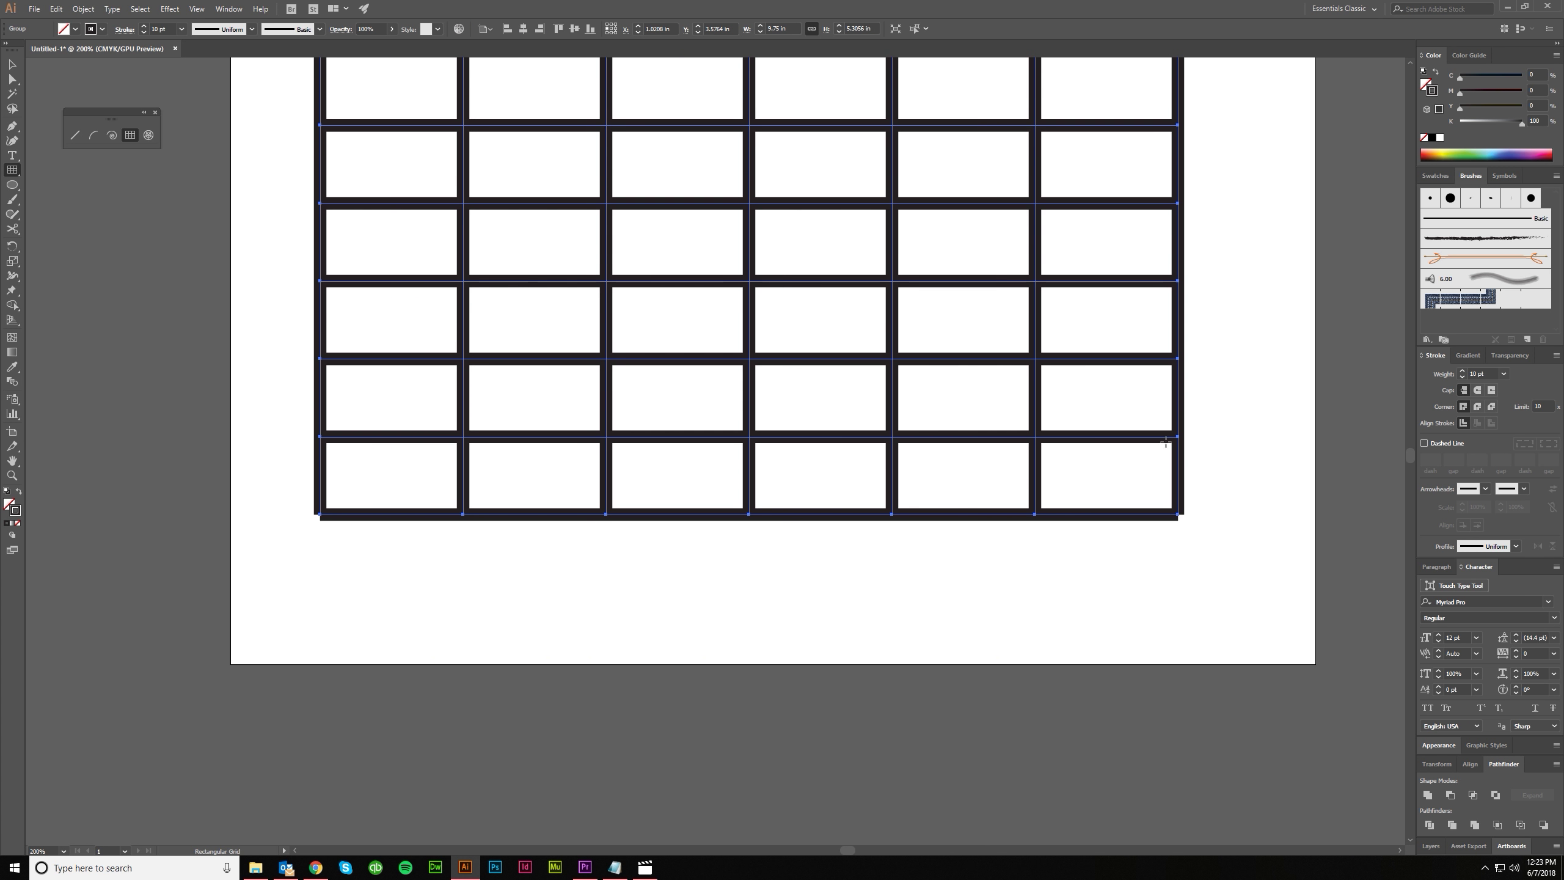
scroll(1157, 456, down, 3)
scroll(1140, 498, up, 2)
key(Delete)
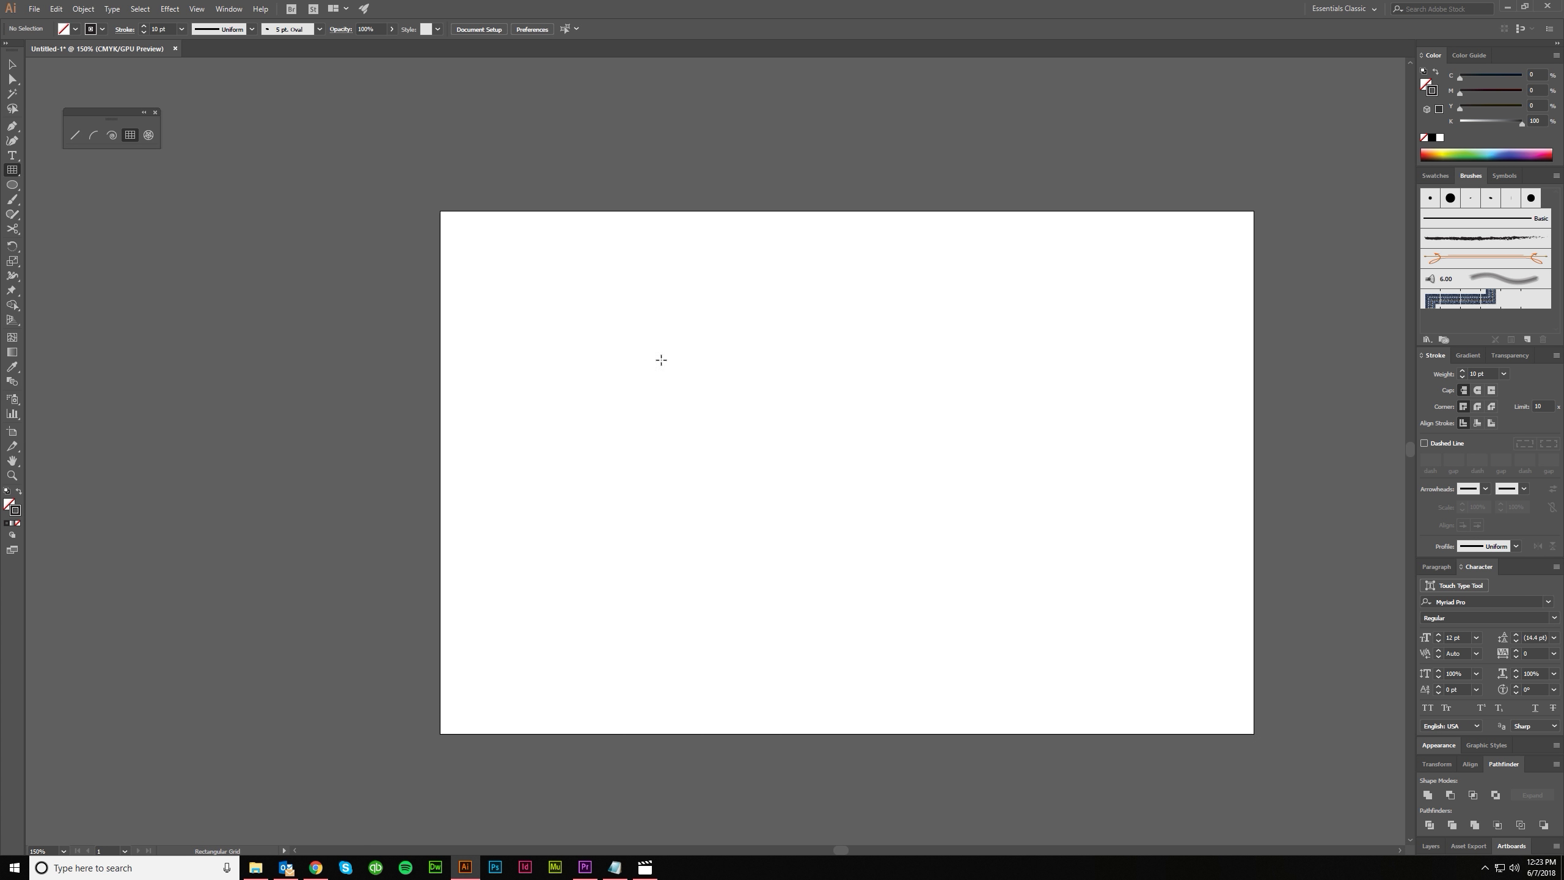
Create a rectangular grid 5 in wide and 5 in high with 10 horizontal and 5 vertical dividers near the artboard's middle
click(671, 369)
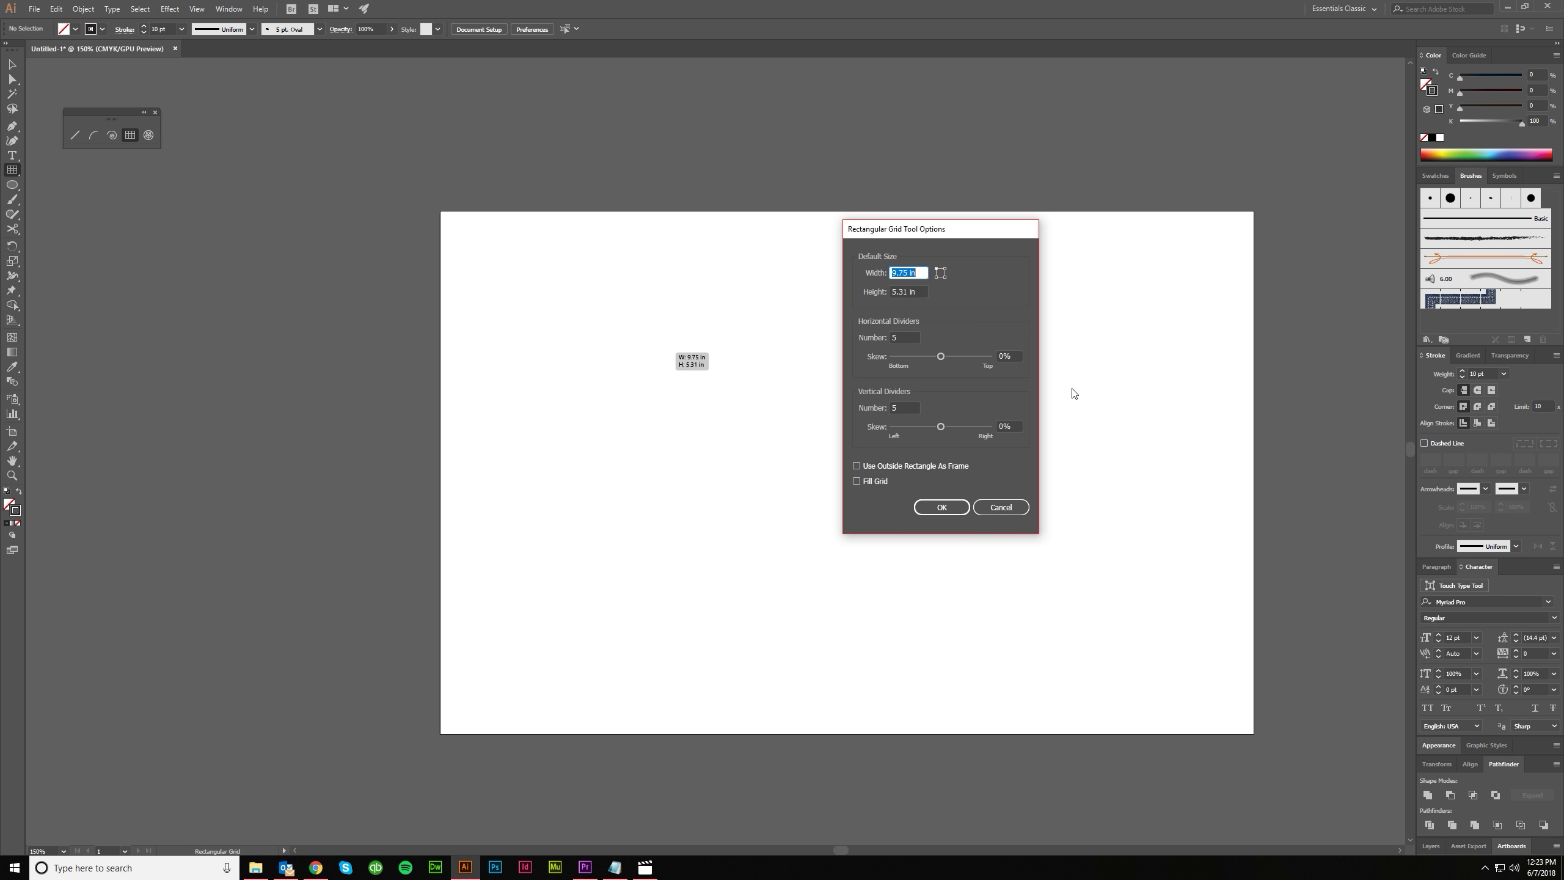
text(5)
key(Tab)
text(5)
key(Tab)
text(10)
key(Tab)
key(Tab)
click(940, 507)
key(v)
click(1016, 570)
scroll(960, 591, right, 1)
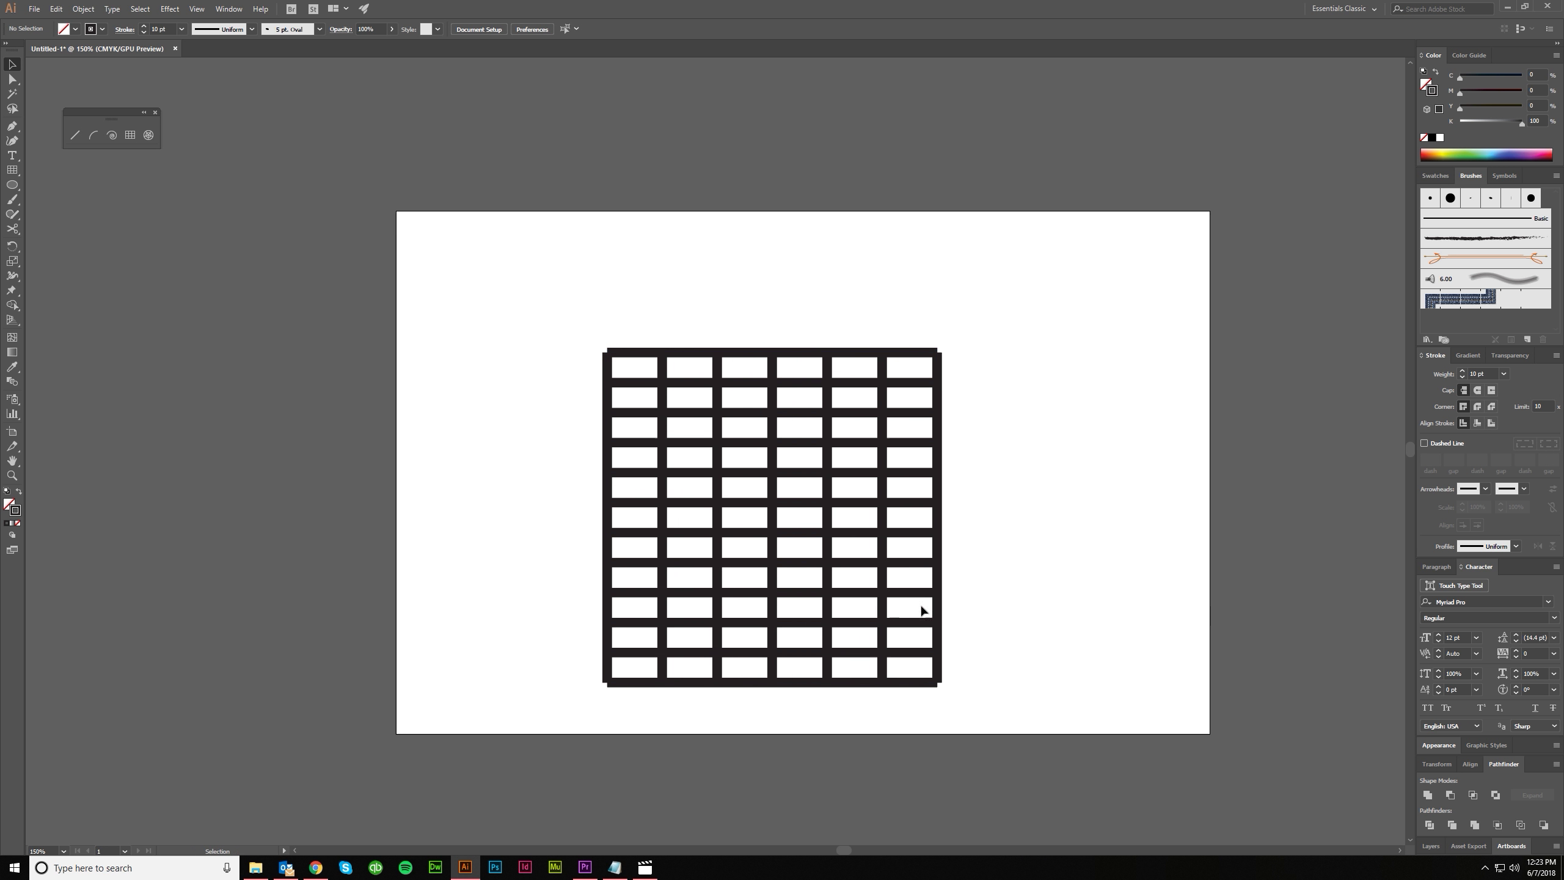
scroll(892, 613, down, 1)
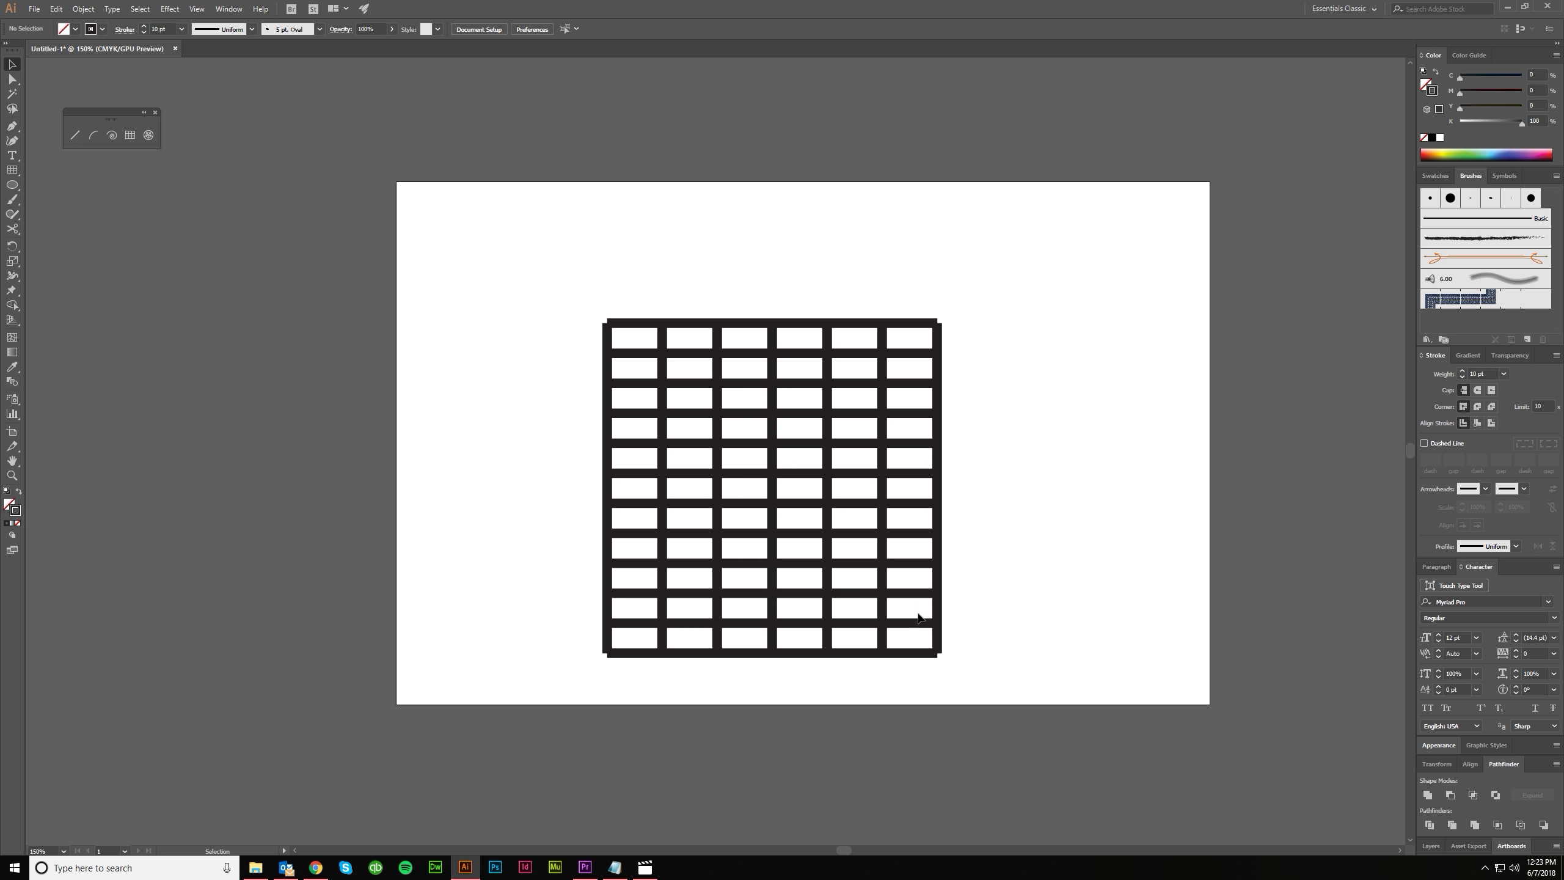
click(753, 478)
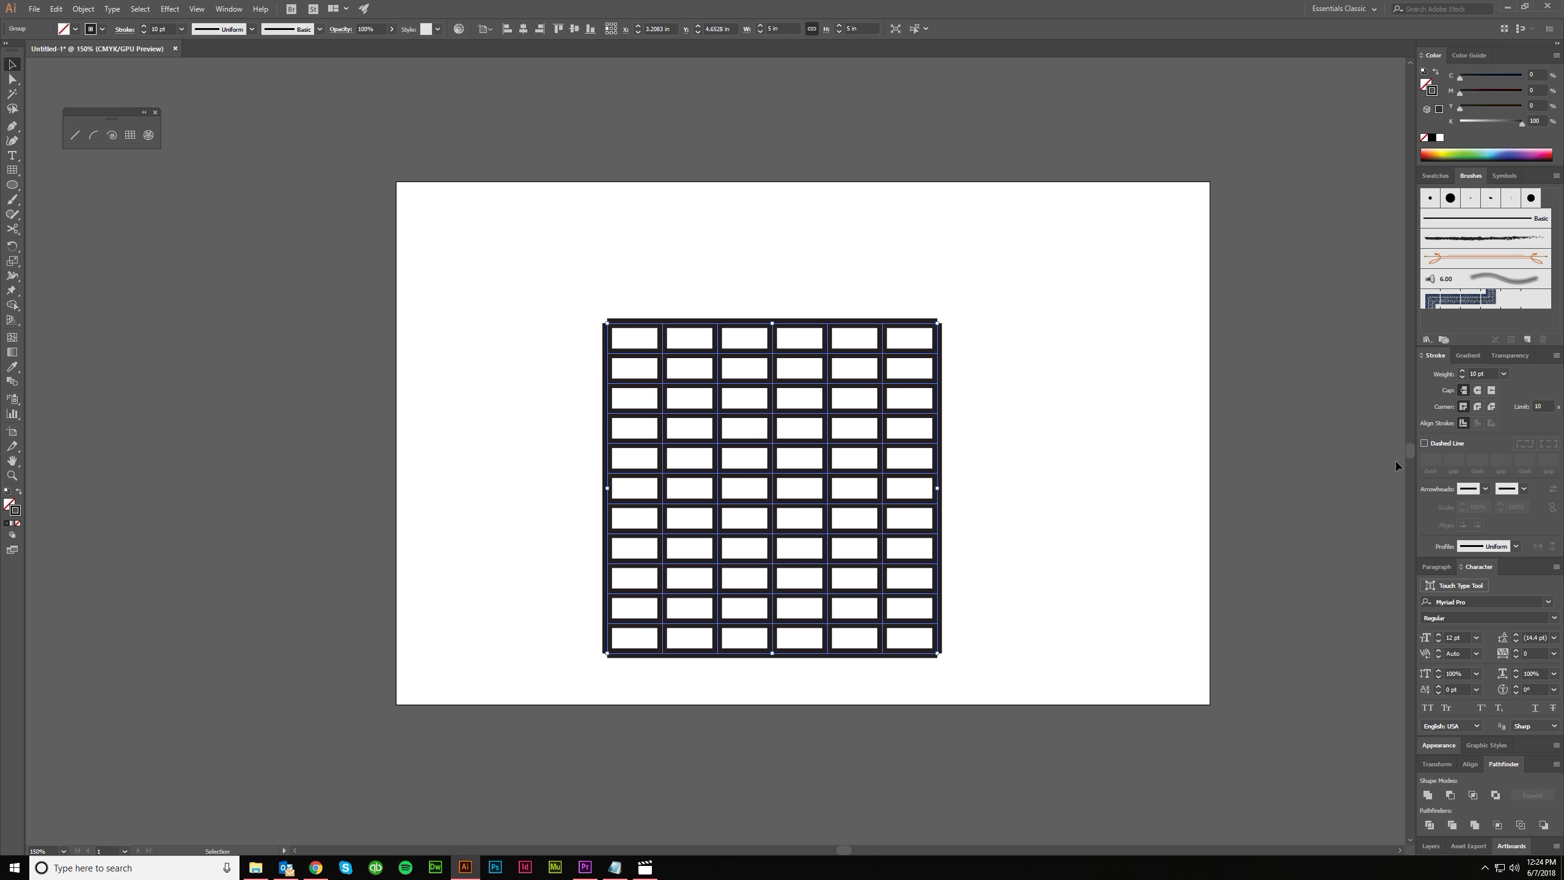
Draw a tall rectangular grid about 2.29 in by 6.89 in along the artboard's left side and deselect it
click(130, 135)
drag(424, 205, 579, 662)
key(v)
click(619, 694)
click(573, 201)
click(606, 280)
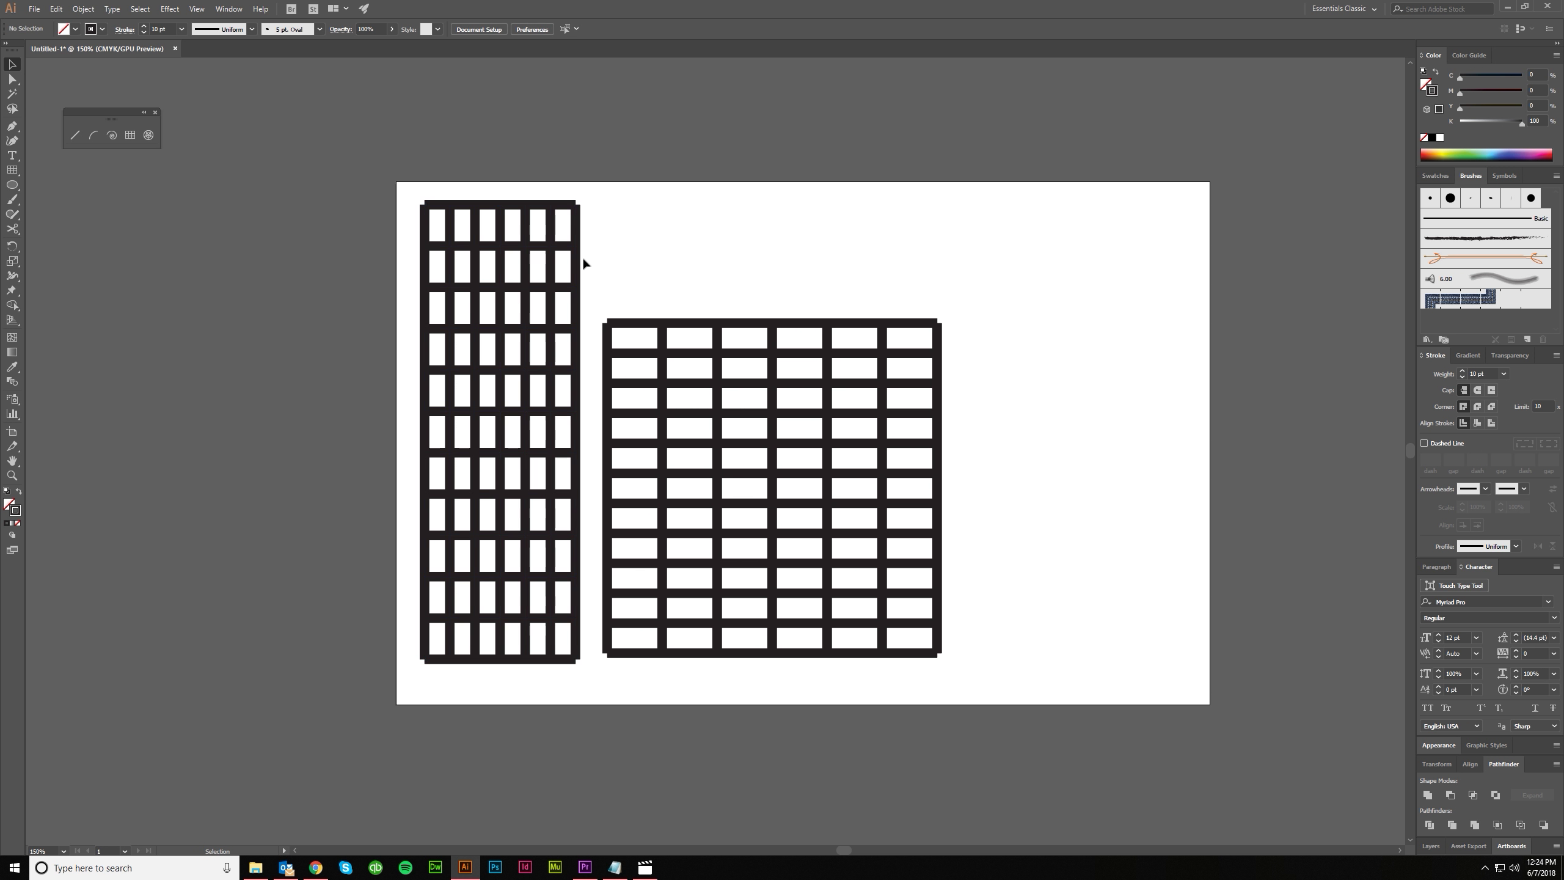
Create a 2.29 in by 6.89 in rectangular grid on the artboard's right side, using the outside rectangle as frame
click(130, 135)
click(972, 219)
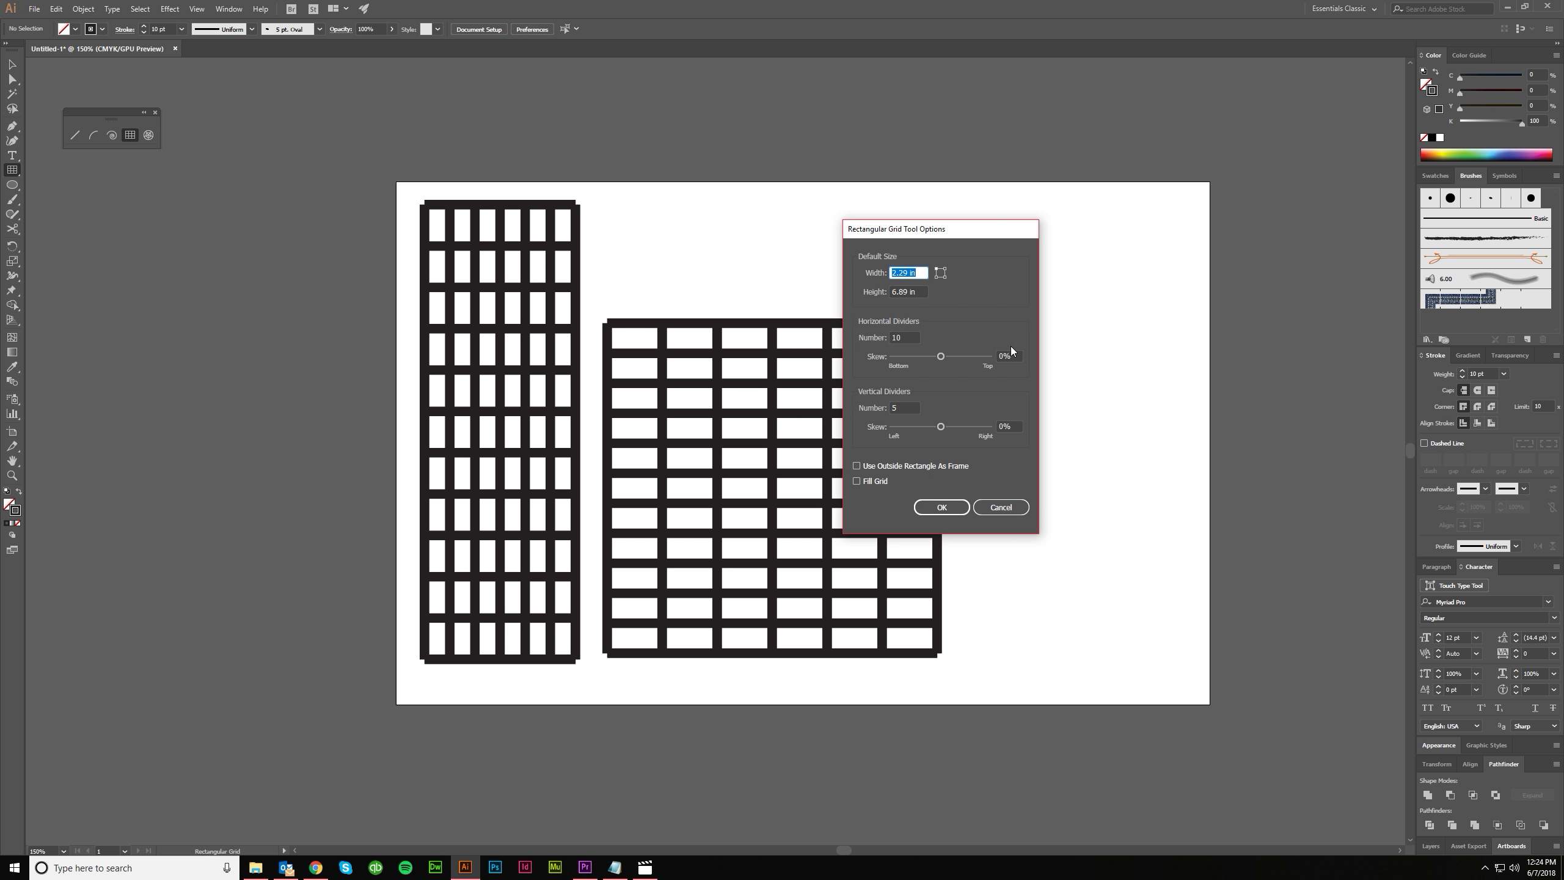
click(857, 466)
click(943, 506)
key(v)
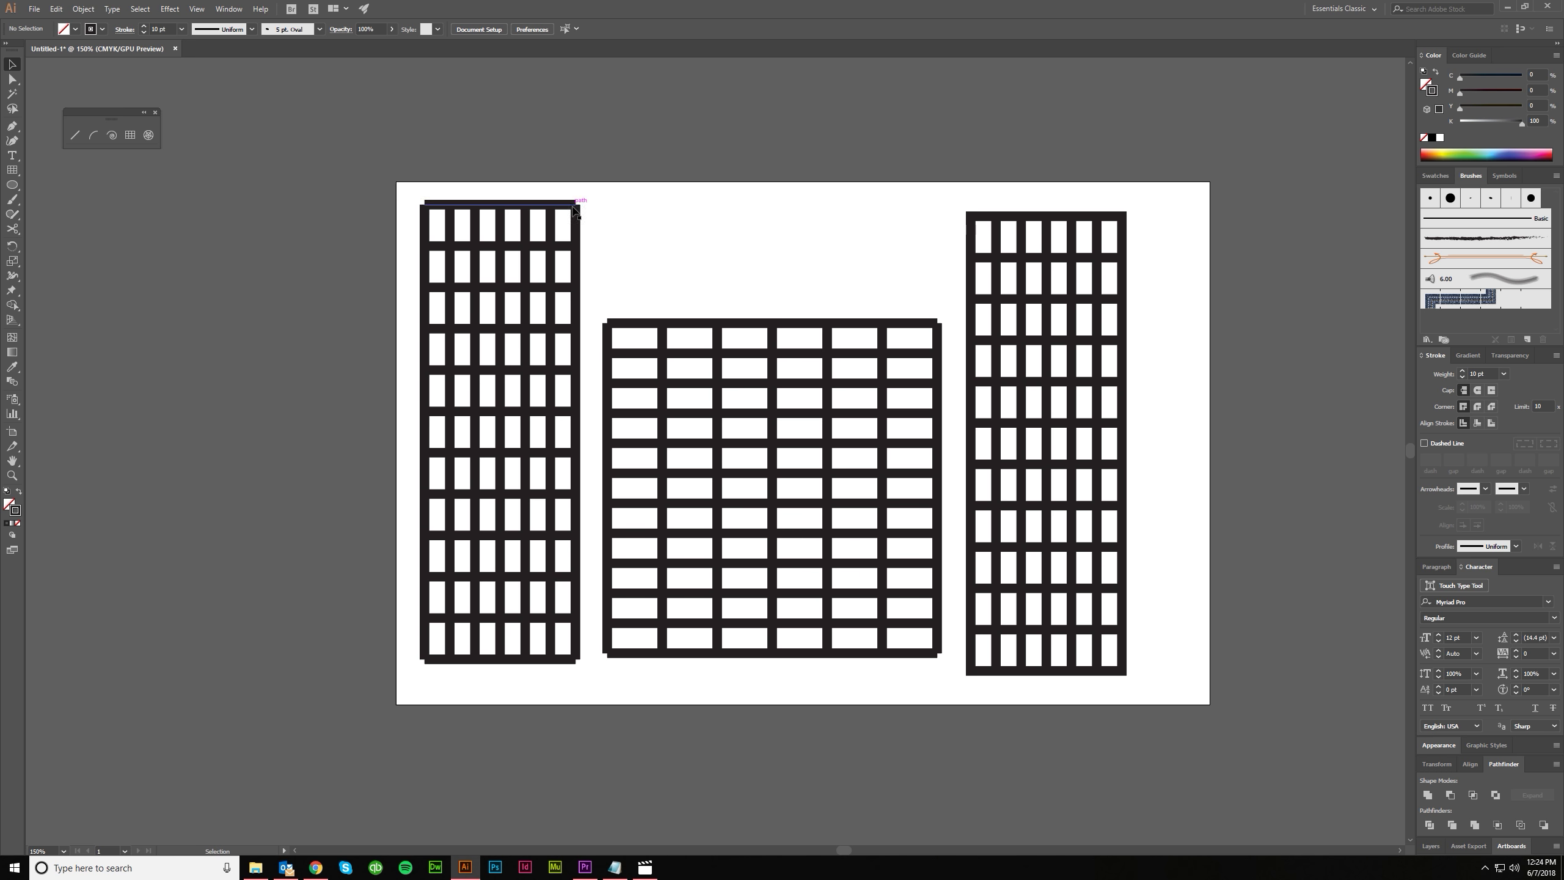
Pull the four separate outer lines of the left grid away from its dividers with direct selection
key(a)
drag(563, 207, 565, 173)
drag(579, 225, 611, 219)
drag(424, 226, 404, 228)
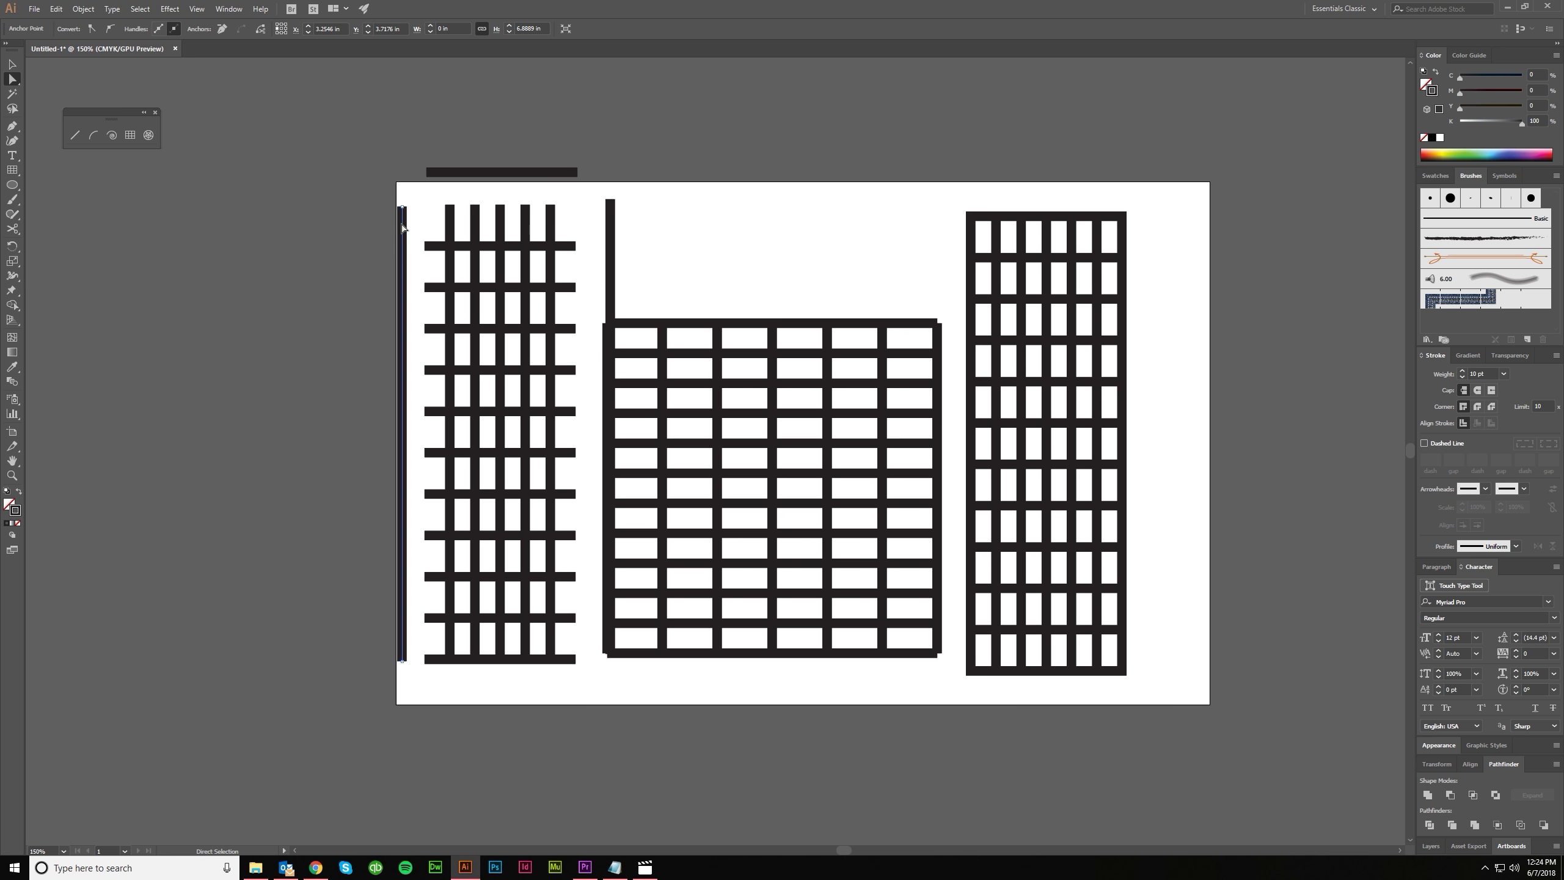
drag(498, 663, 494, 691)
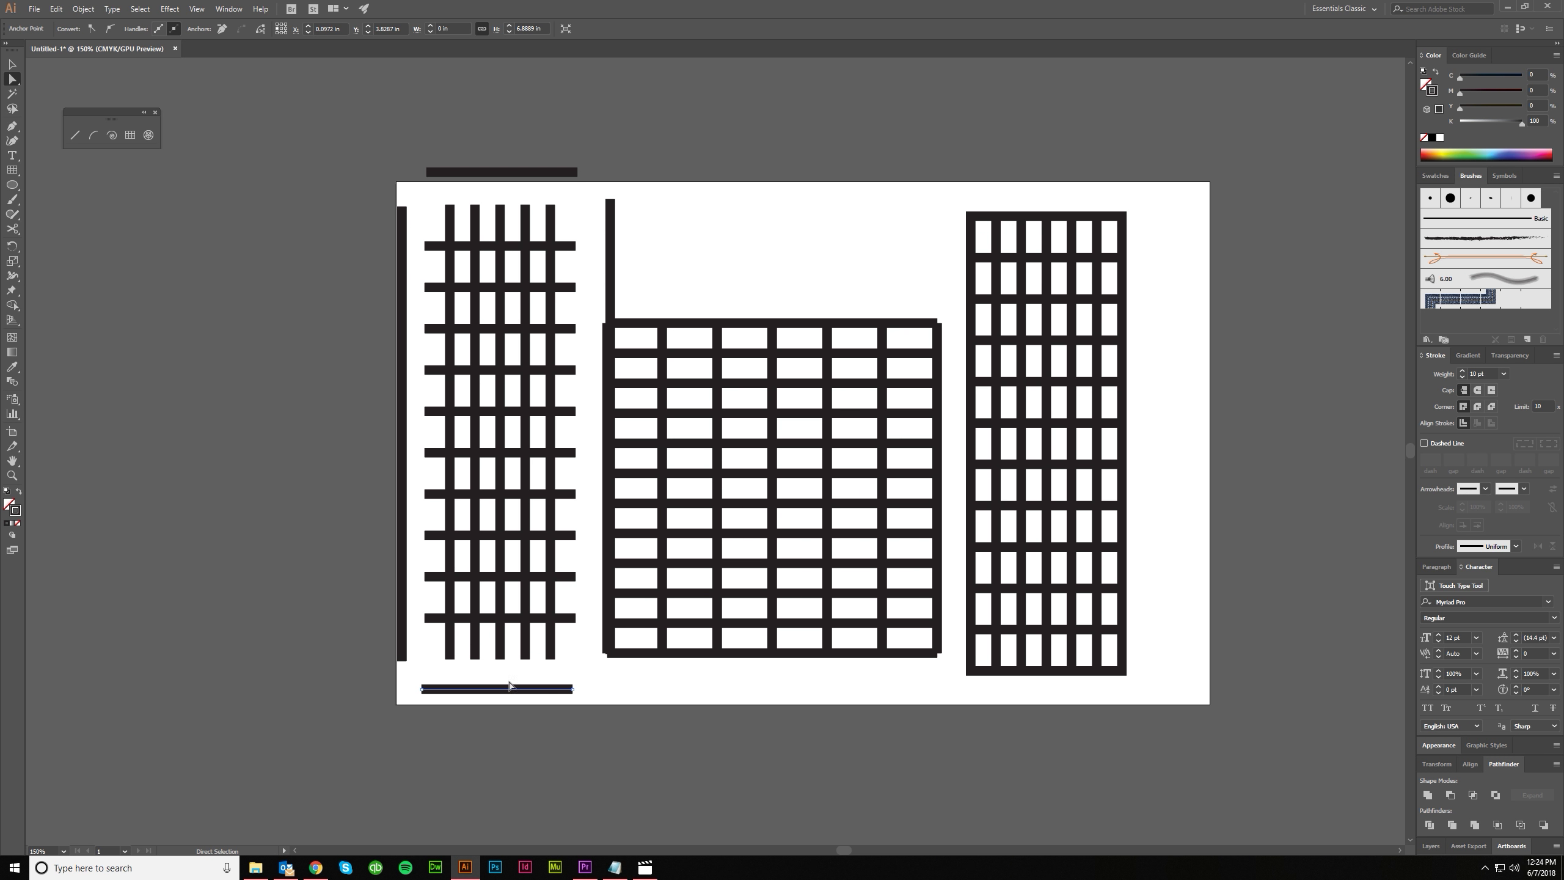
Try pulling the left edge of the right grid's rectangular frame up and away from the dividers, and undo it
click(972, 191)
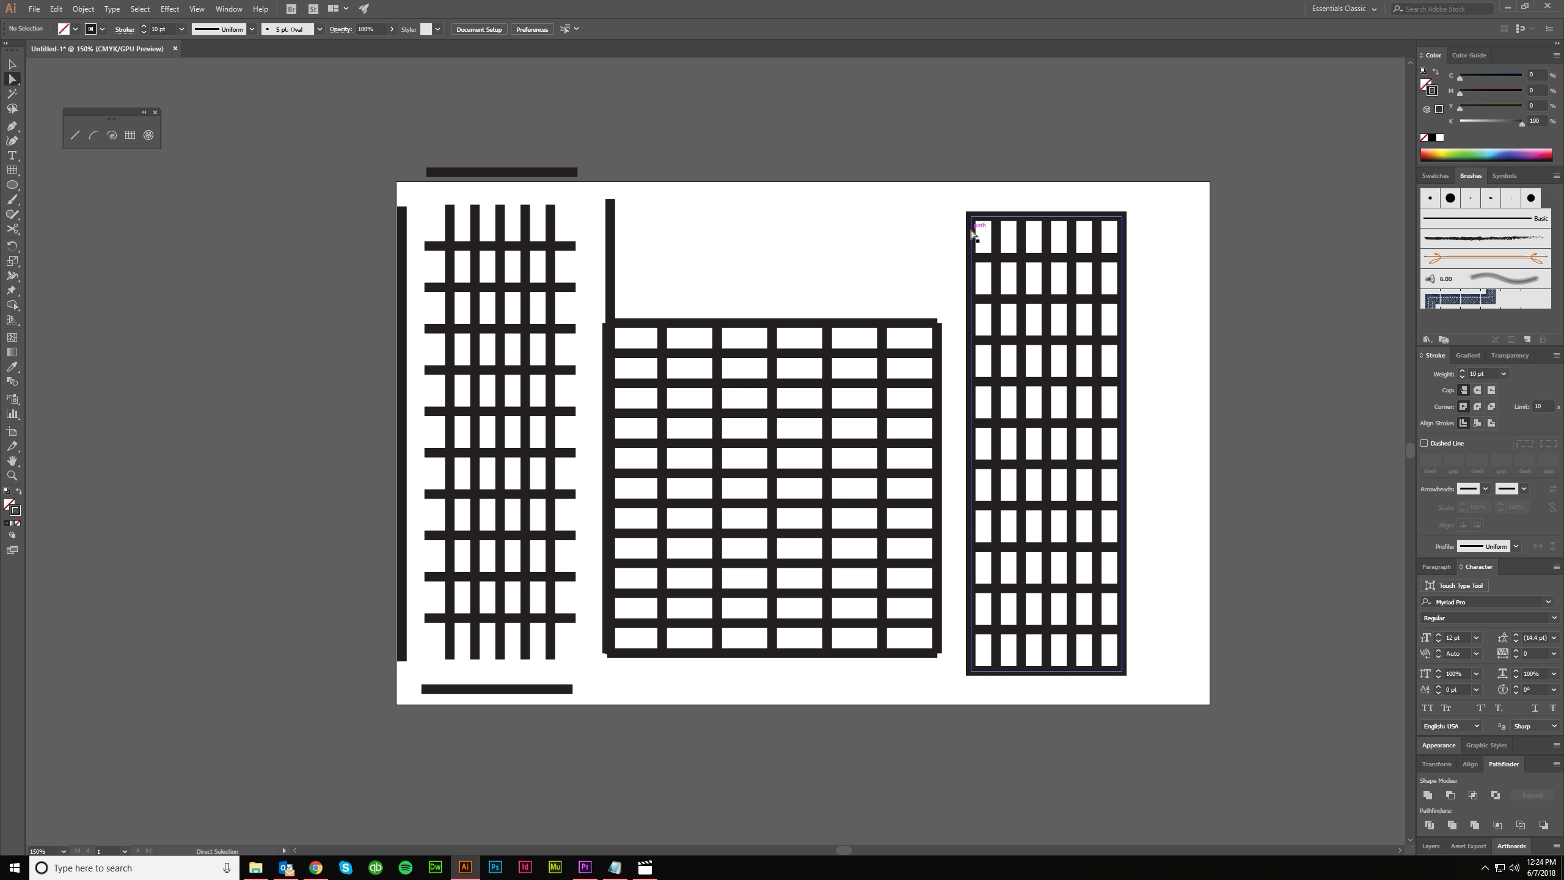
drag(971, 231, 817, 88)
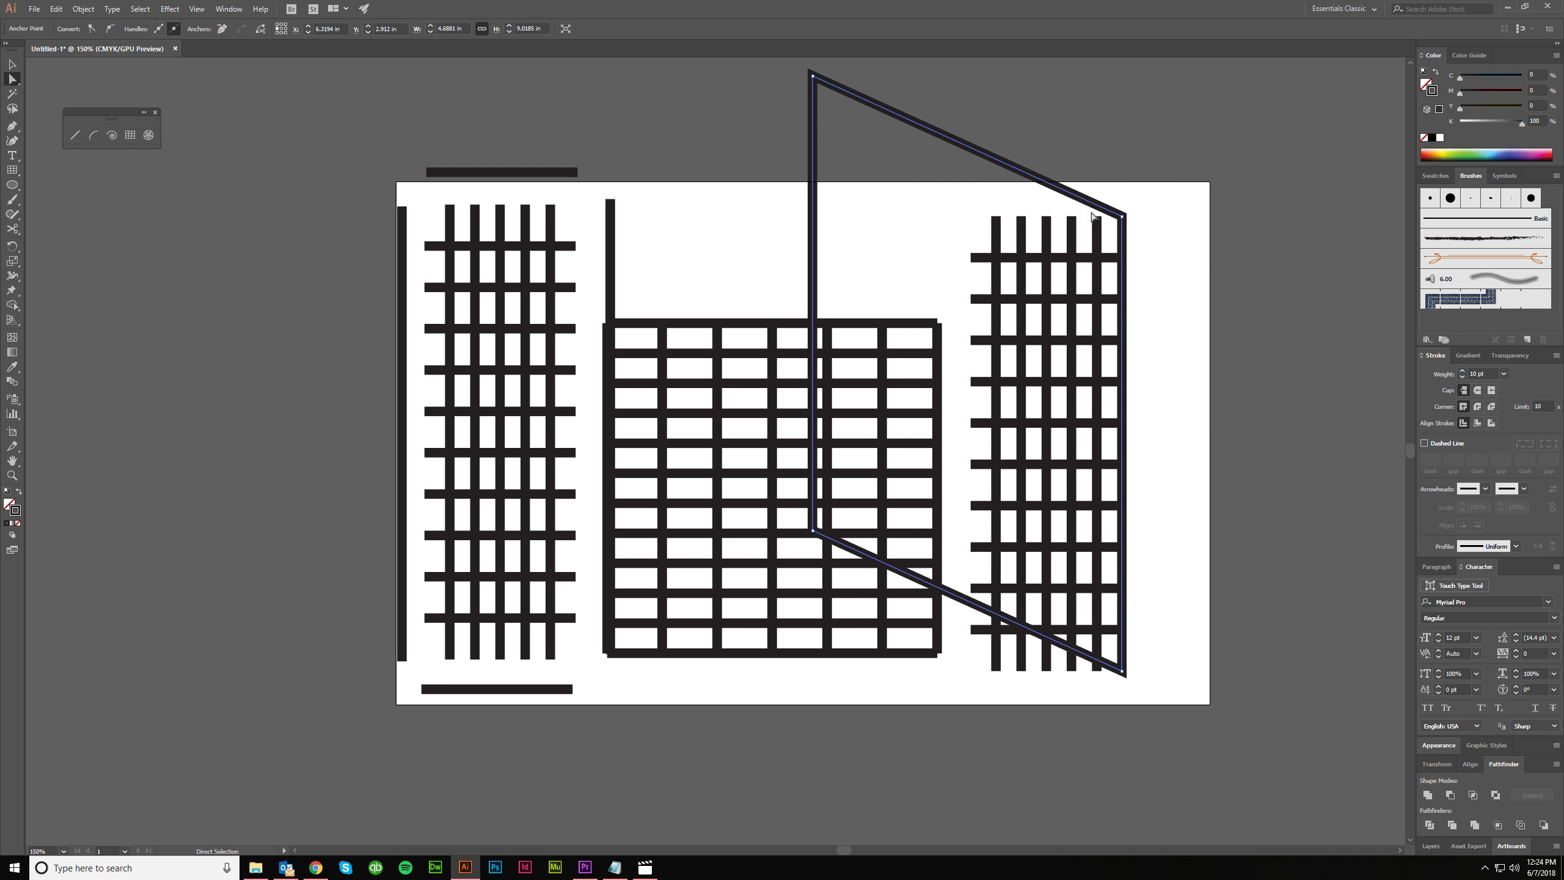
key(ctrl+z)
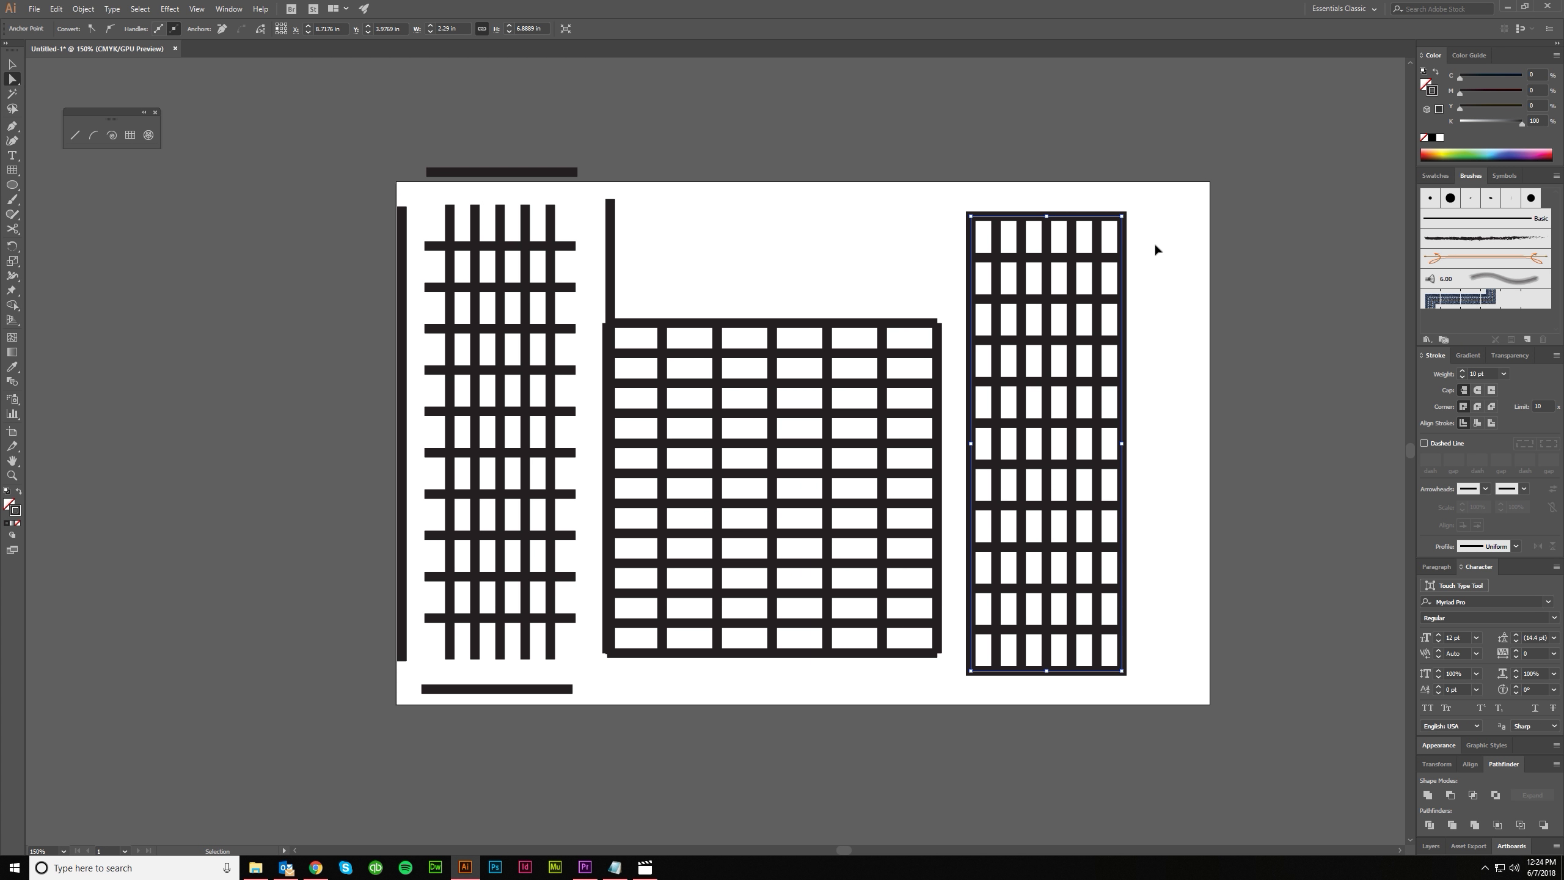
Try shifting the right grid's rectangular frame up and left with direct selection, and undo it
drag(972, 241, 910, 204)
key(ctrl+z)
Select all the grids and loose lines on the artboard and delete them
key(v)
click(1158, 523)
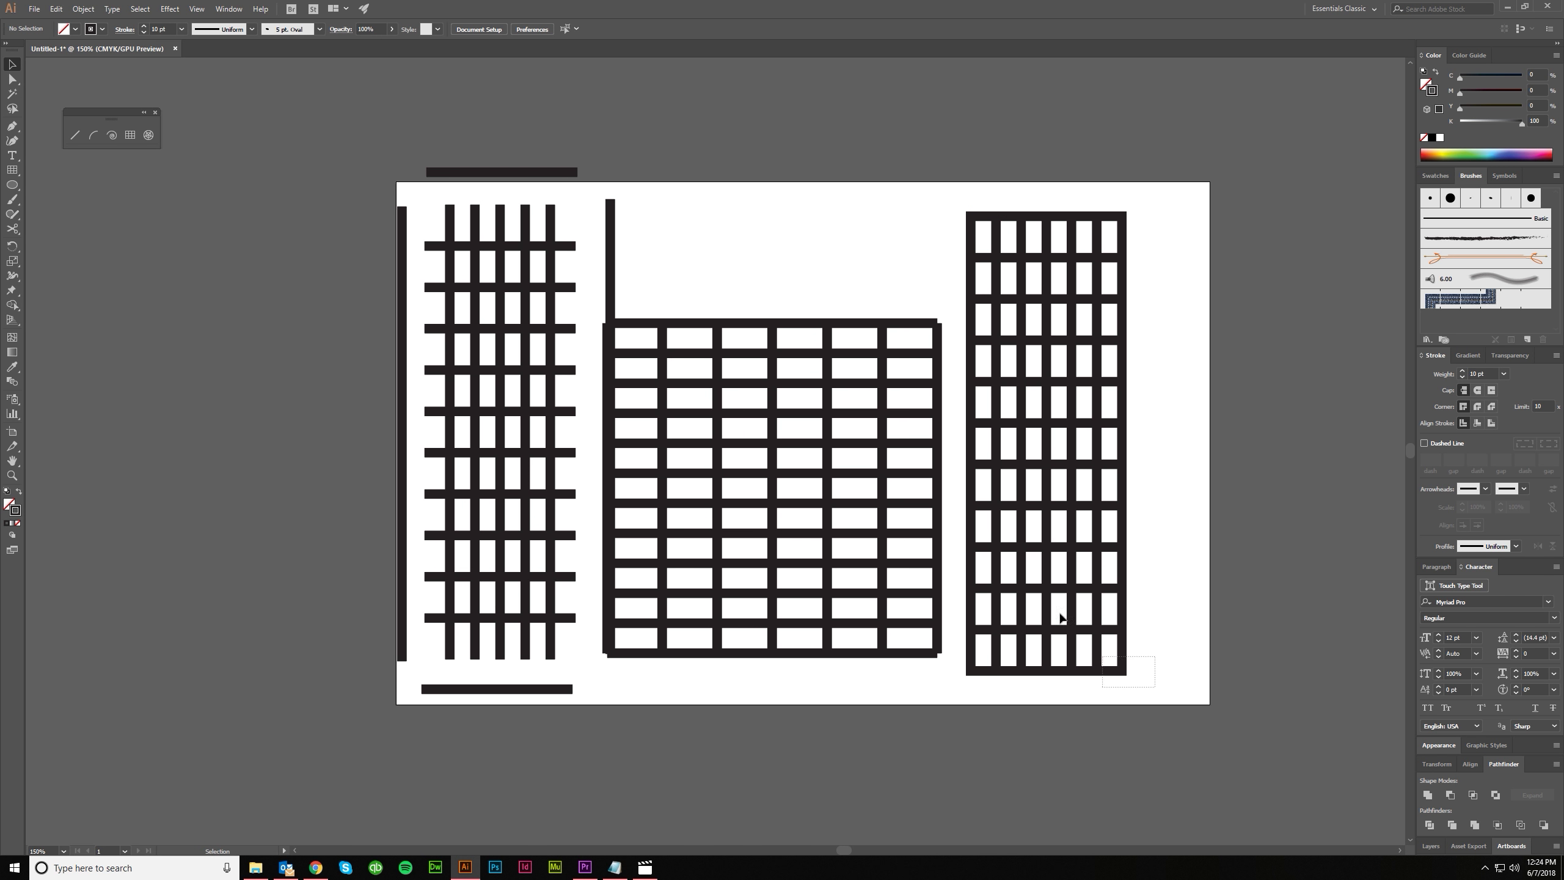
key(ctrl+a)
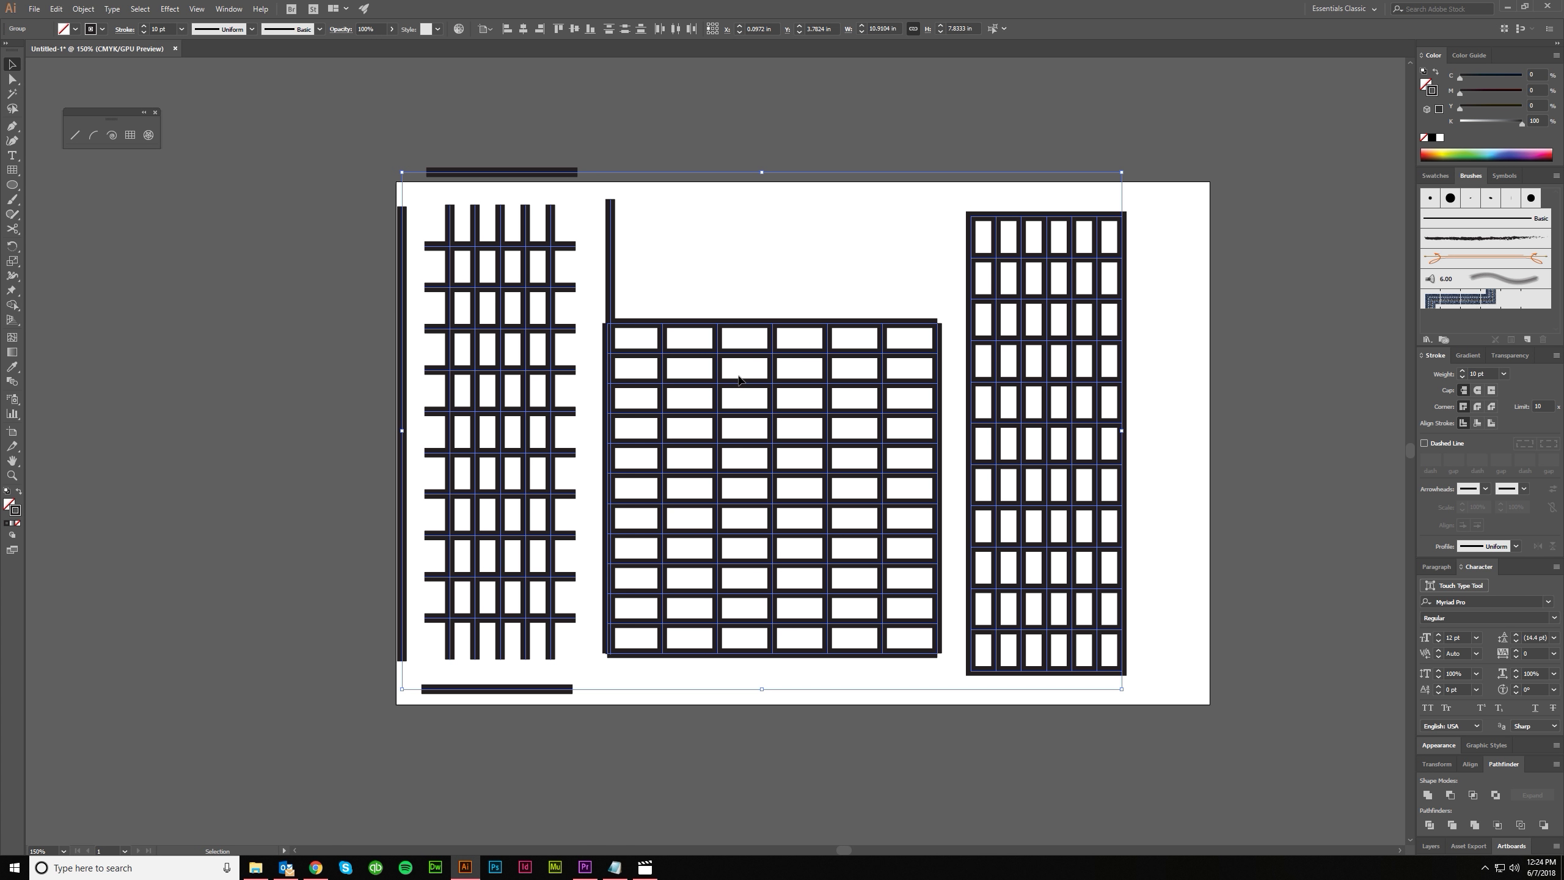
key(Delete)
click(130, 137)
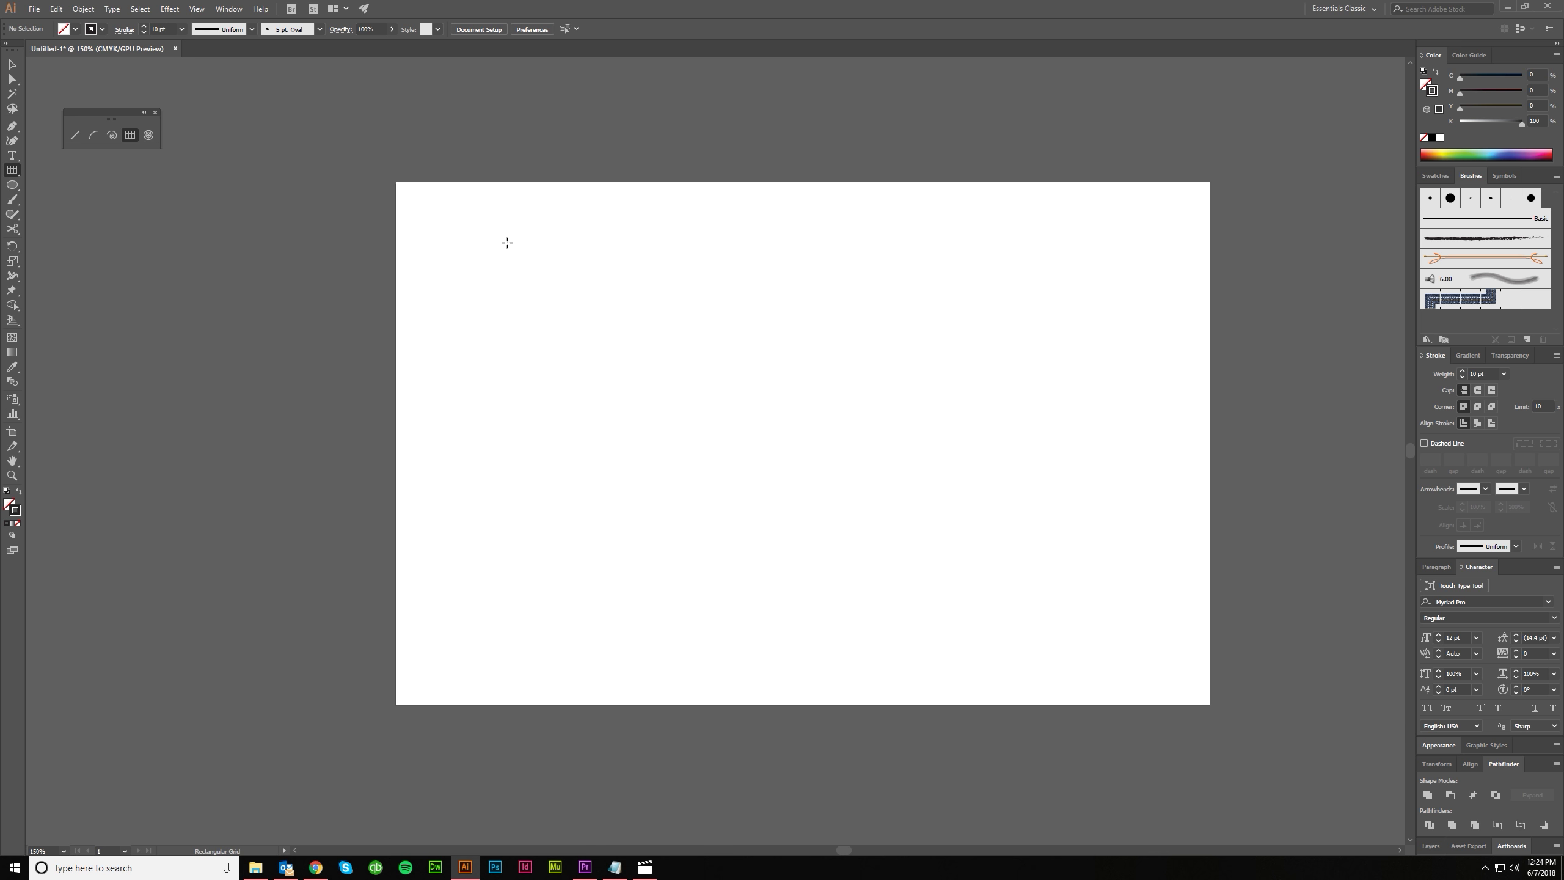
click(557, 289)
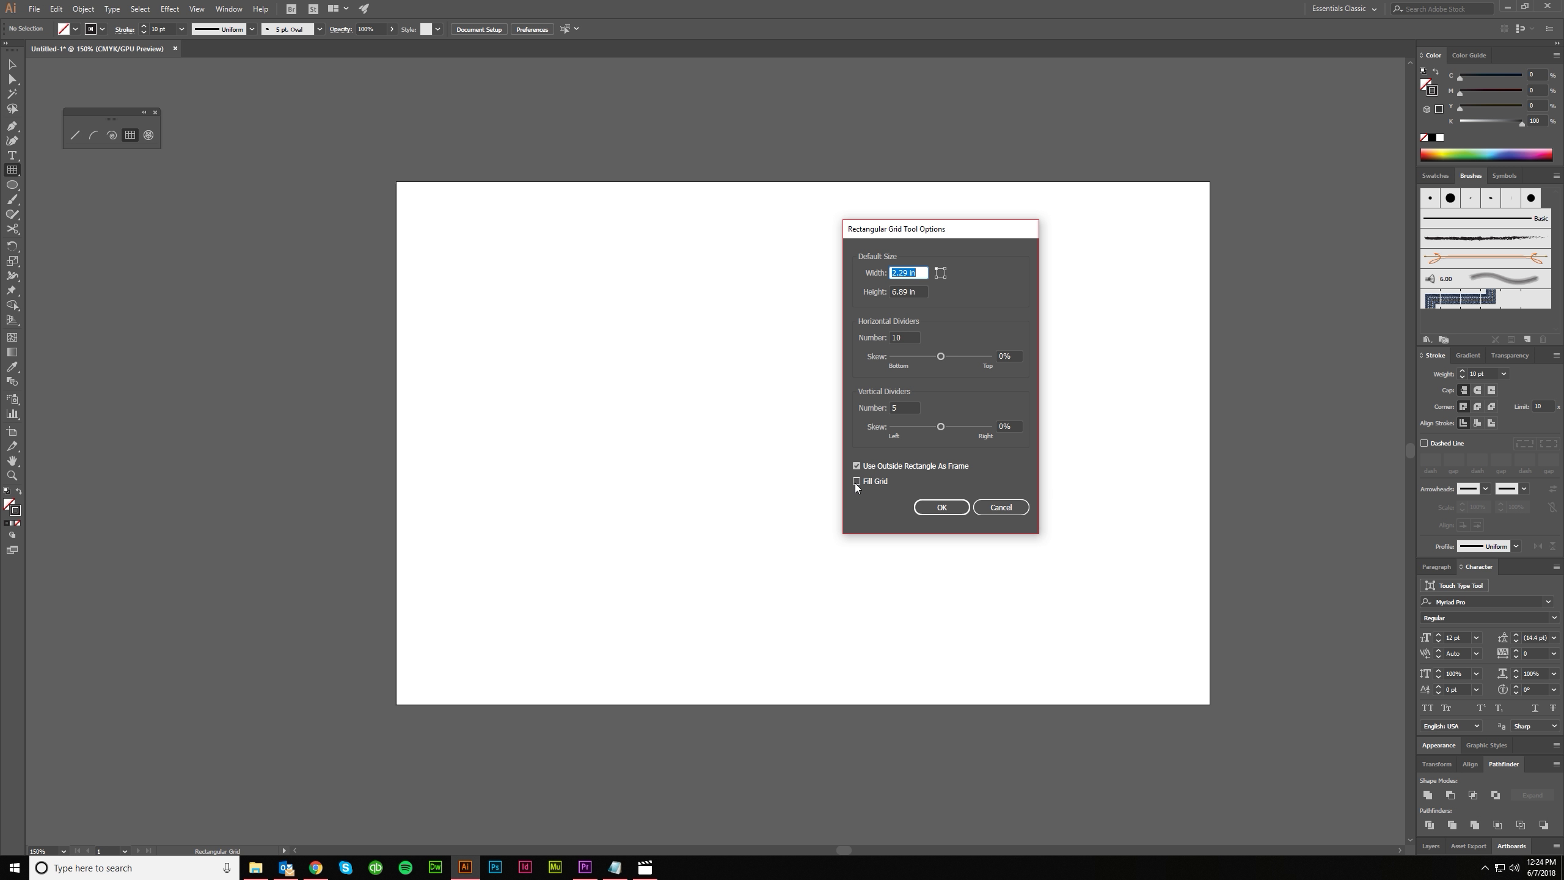
click(1001, 507)
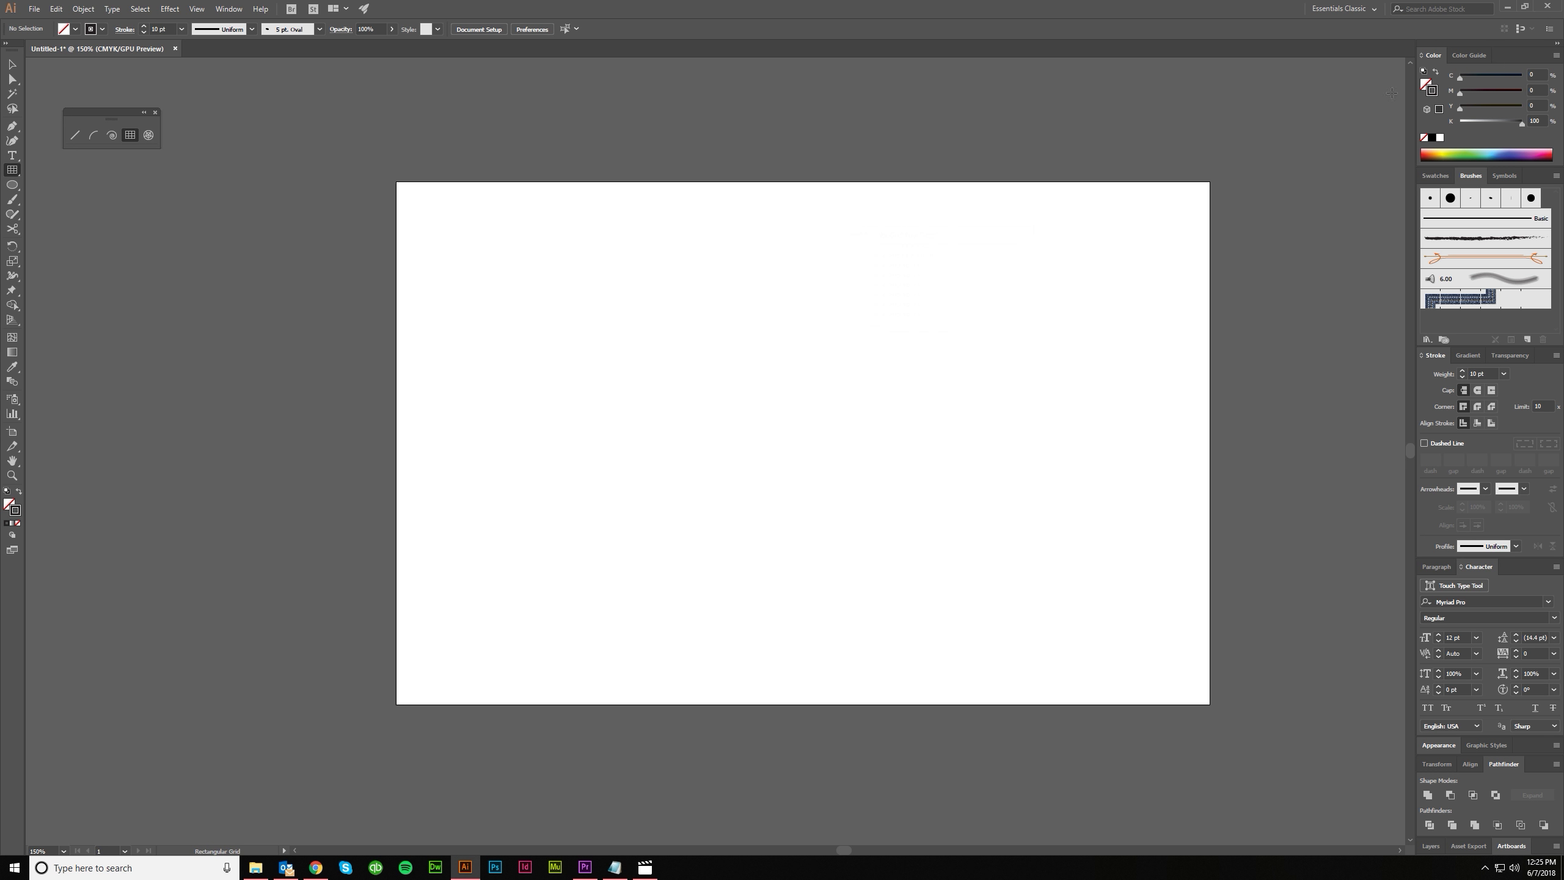
Set the fill colour to red with C 0, M 100, Y 100, K 0
click(1425, 85)
click(1483, 106)
drag(1476, 124, 1466, 122)
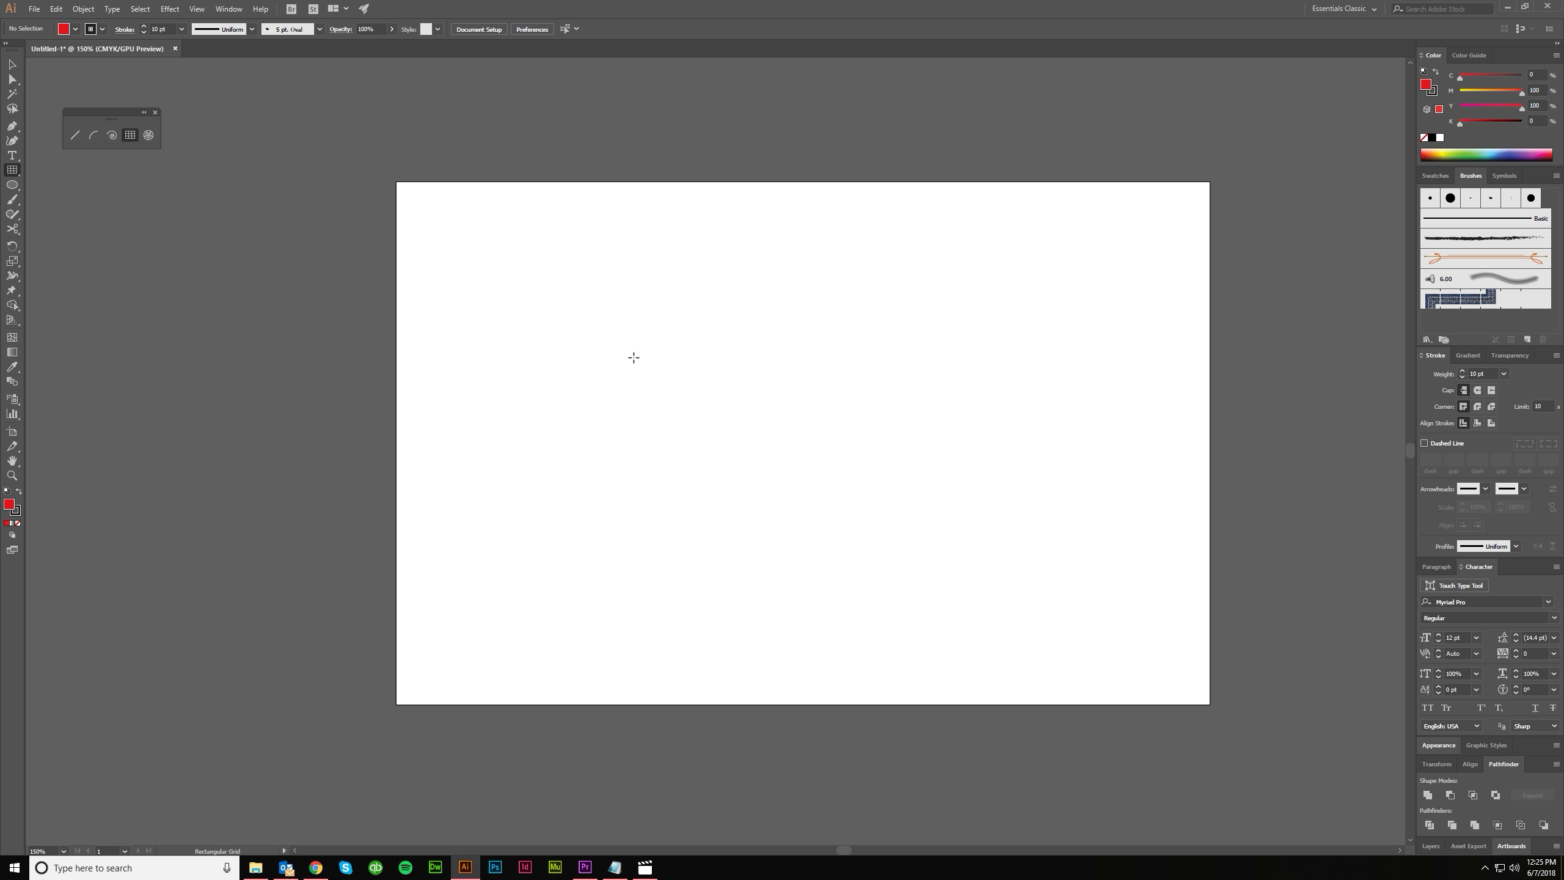
Create a 2.29 in by 6.89 in rectangular grid with Fill Grid enabled and move it up inside the artboard
click(599, 302)
click(856, 482)
click(941, 508)
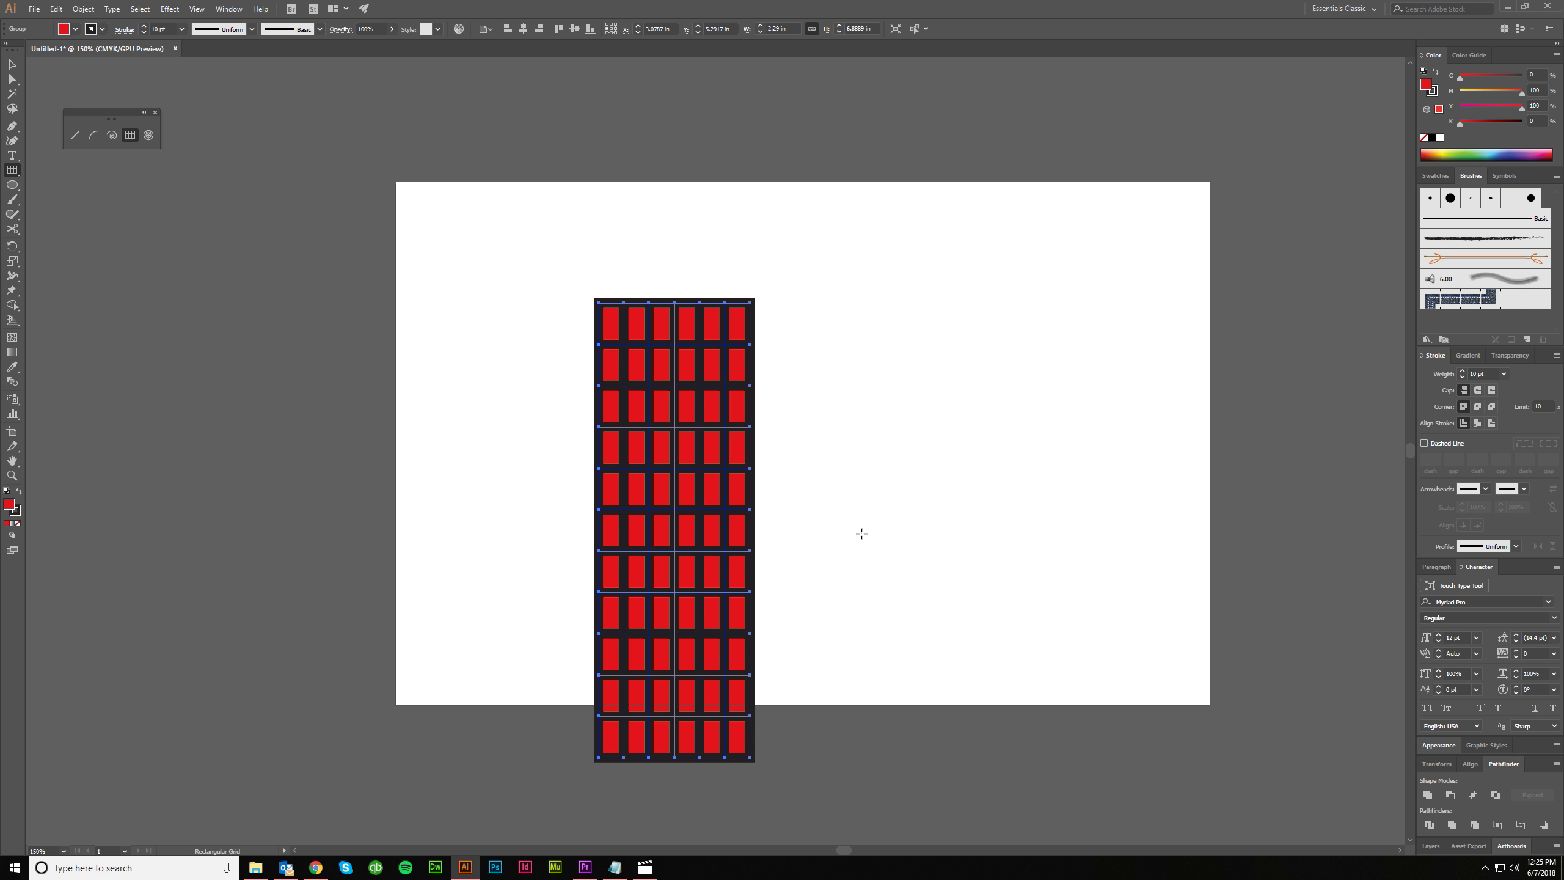
key(v)
drag(740, 553, 744, 477)
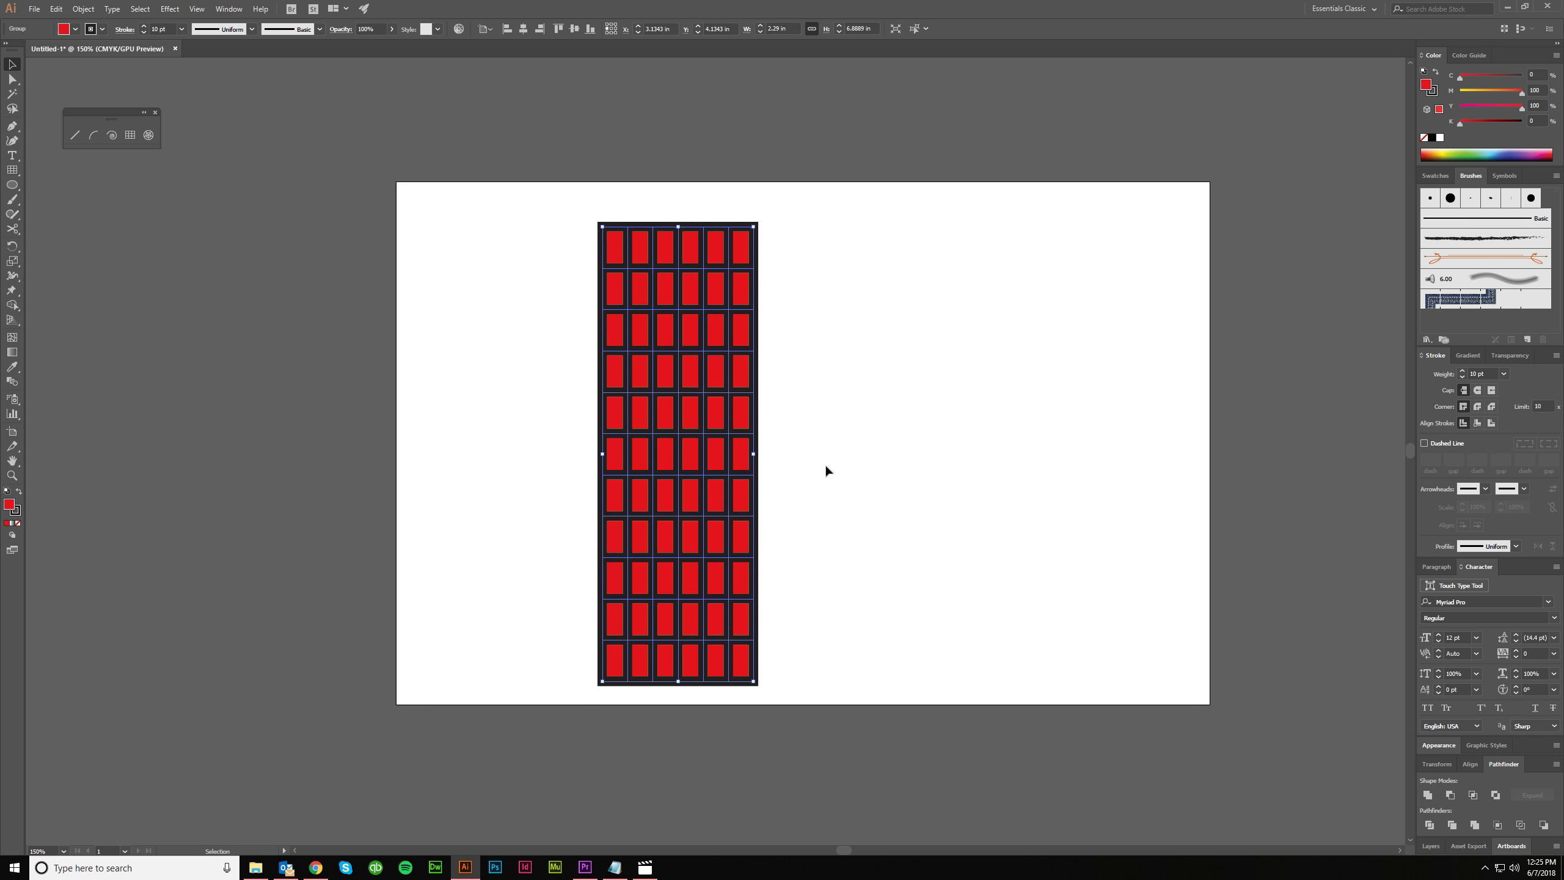
click(826, 467)
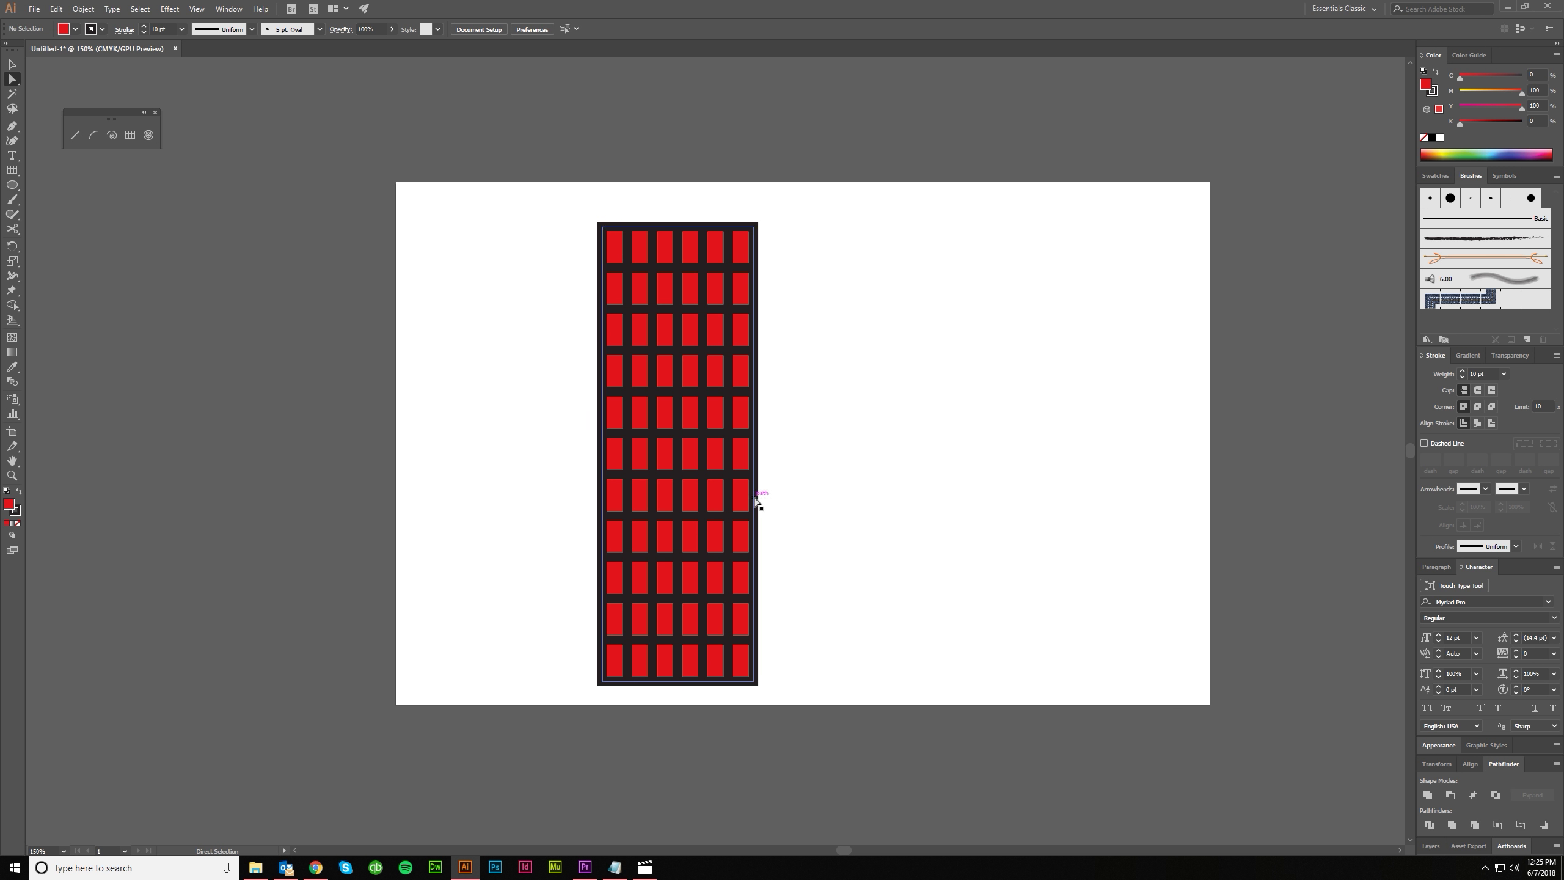
Delete the filled grid and set up a new rectangular grid 5 in wide and 5 in high
click(720, 467)
key(Delete)
click(130, 135)
click(449, 223)
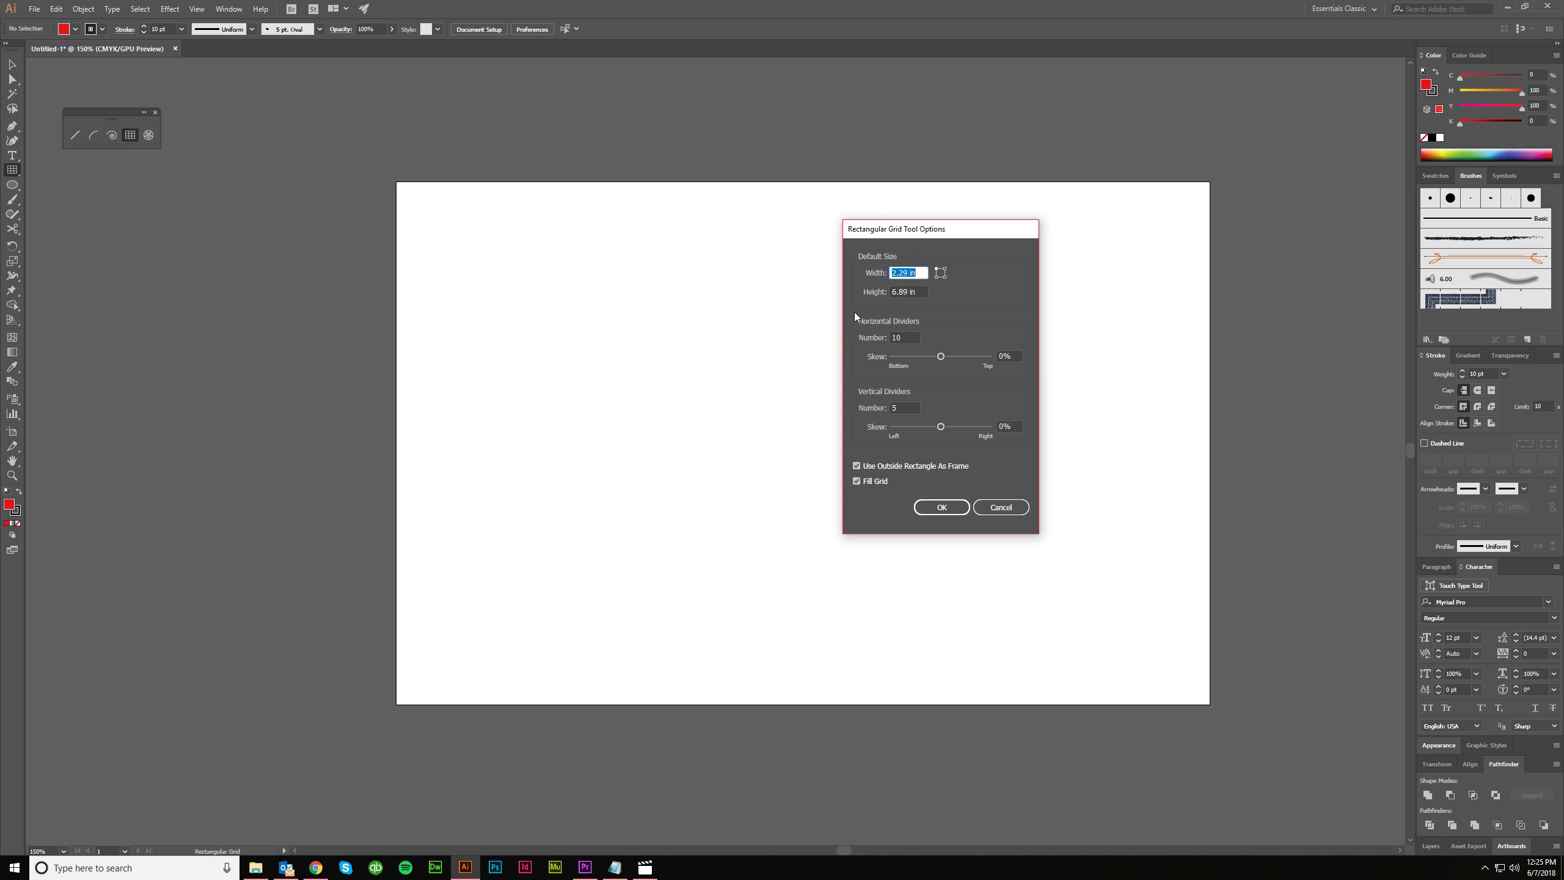
text(5)
key(Tab)
text(5)
key(Tab)
Skew the horizontal and vertical dividers by 50% each and create the grid
drag(941, 356, 949, 359)
text(50)
key(Tab)
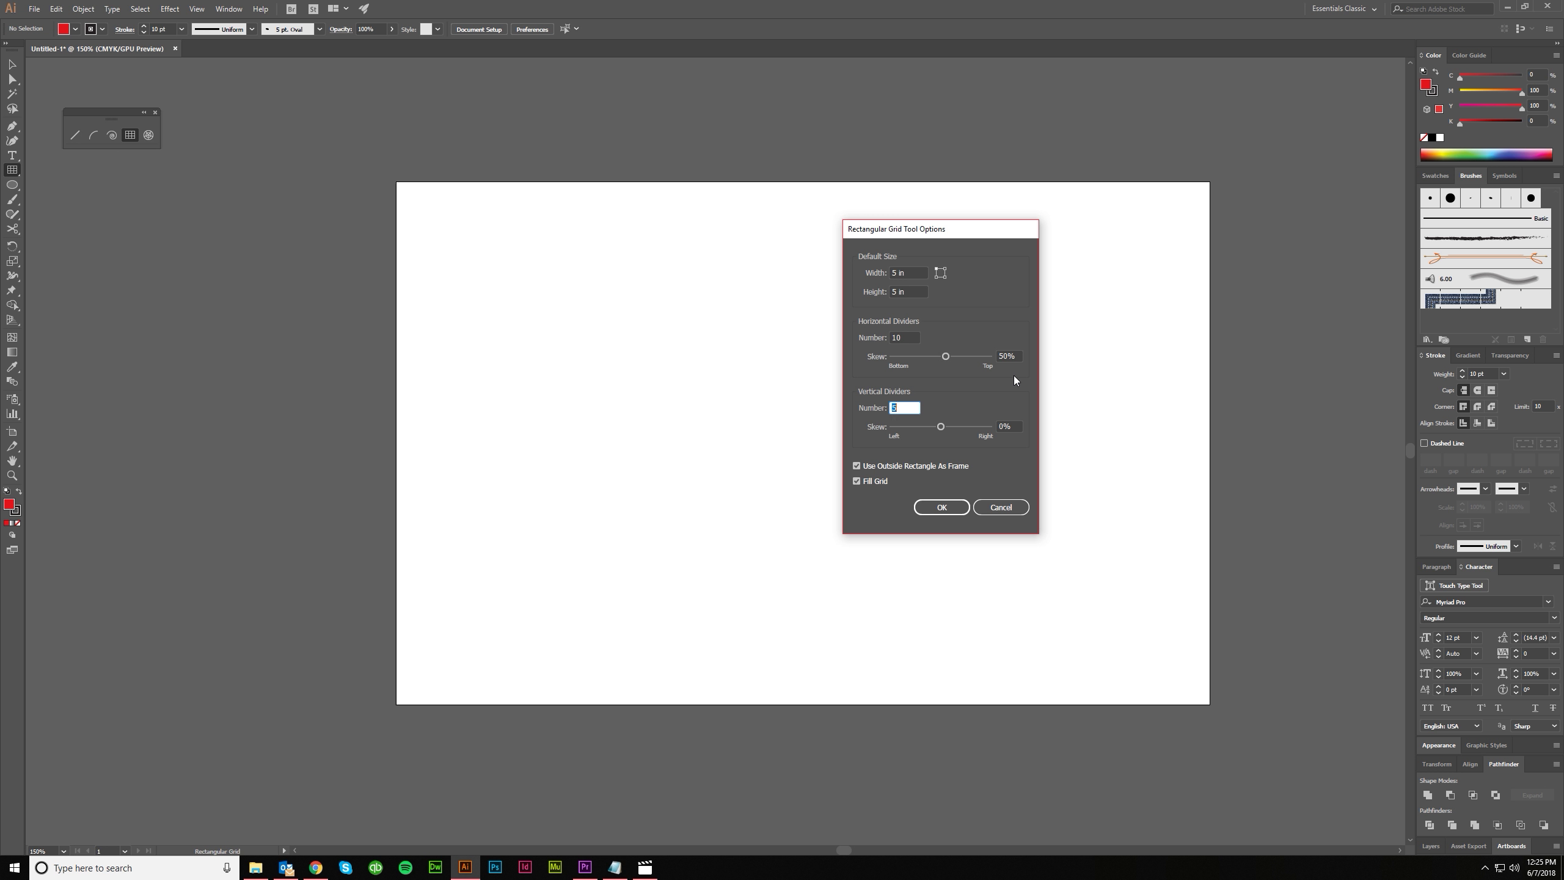
key(Tab)
text(50)
key(Tab)
click(939, 507)
Set the skewed grid's stroke weight to 3 pt and deselect it
key(v)
click(1503, 373)
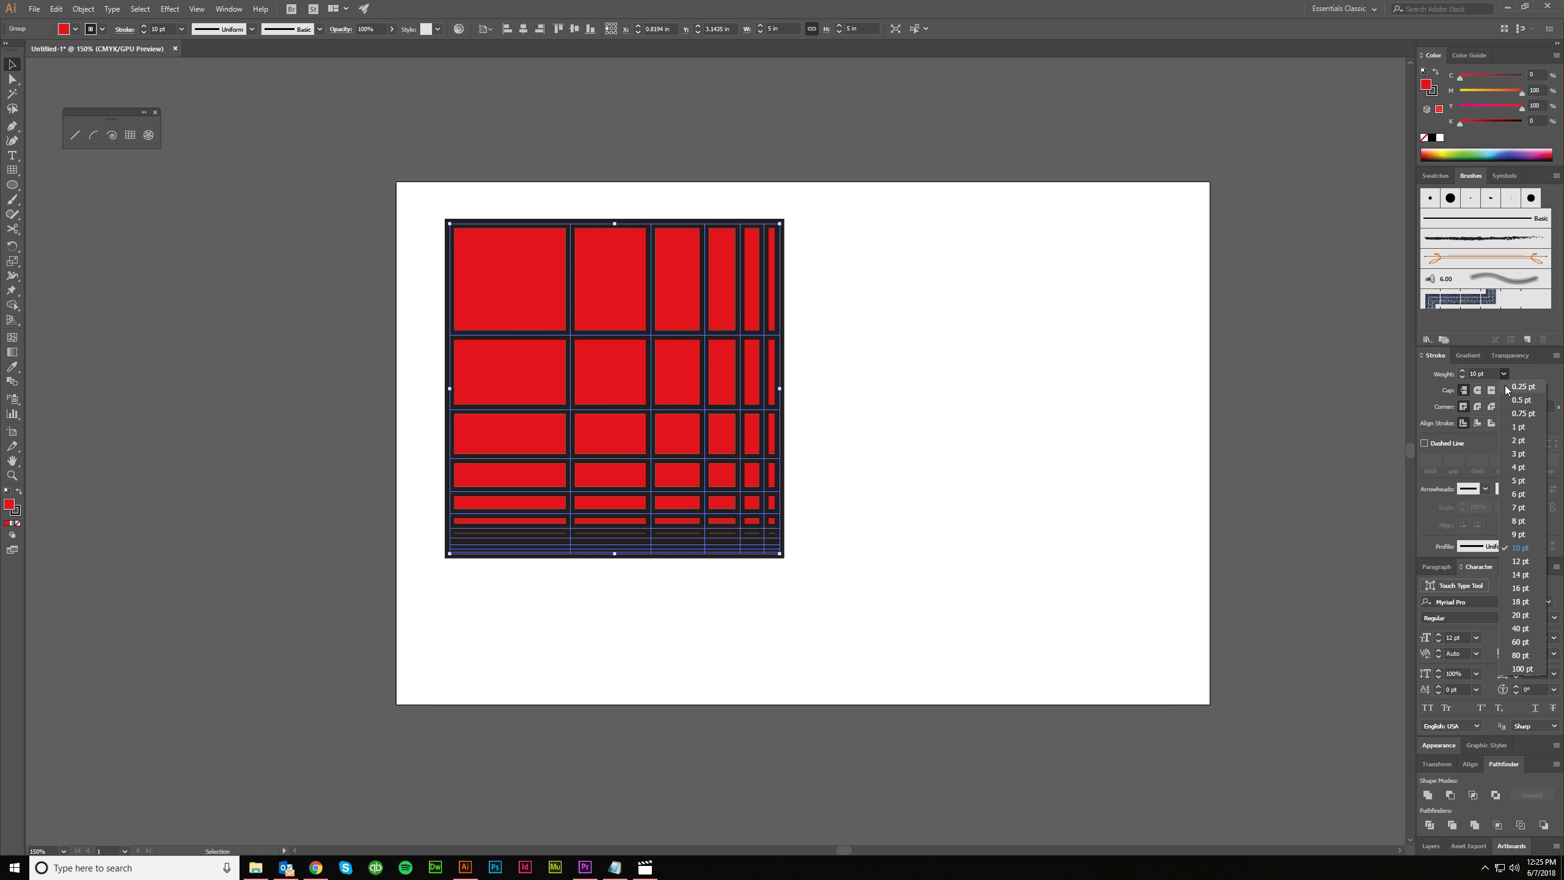
click(1515, 453)
click(804, 614)
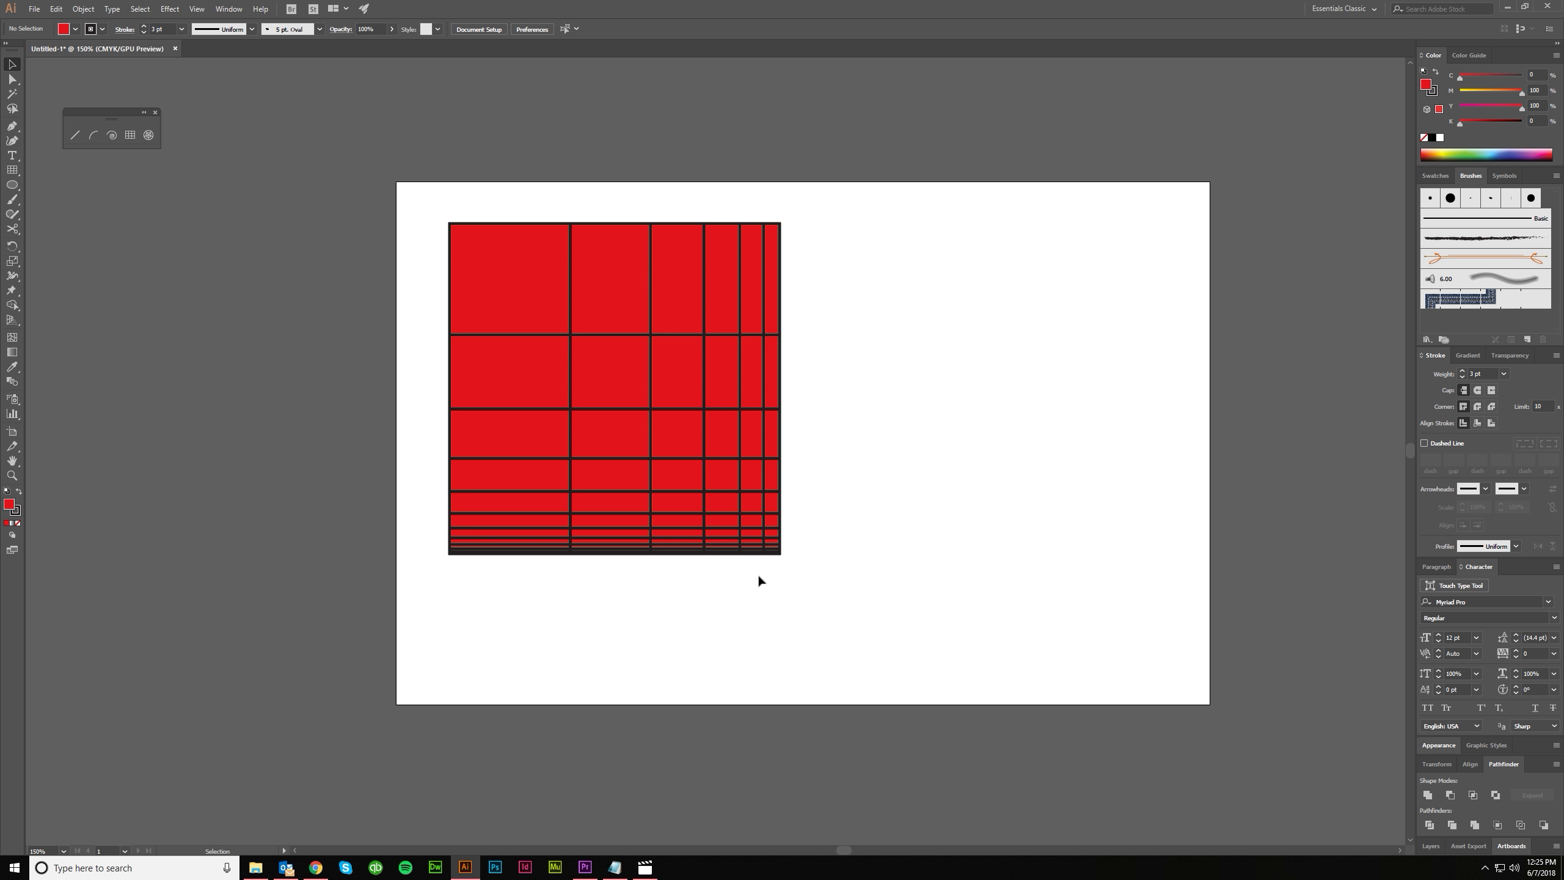
Enlarge the skewed grid from its lower-right corner until it nearly fills the artboard, and deselect it
click(771, 551)
drag(778, 558, 1156, 685)
click(836, 749)
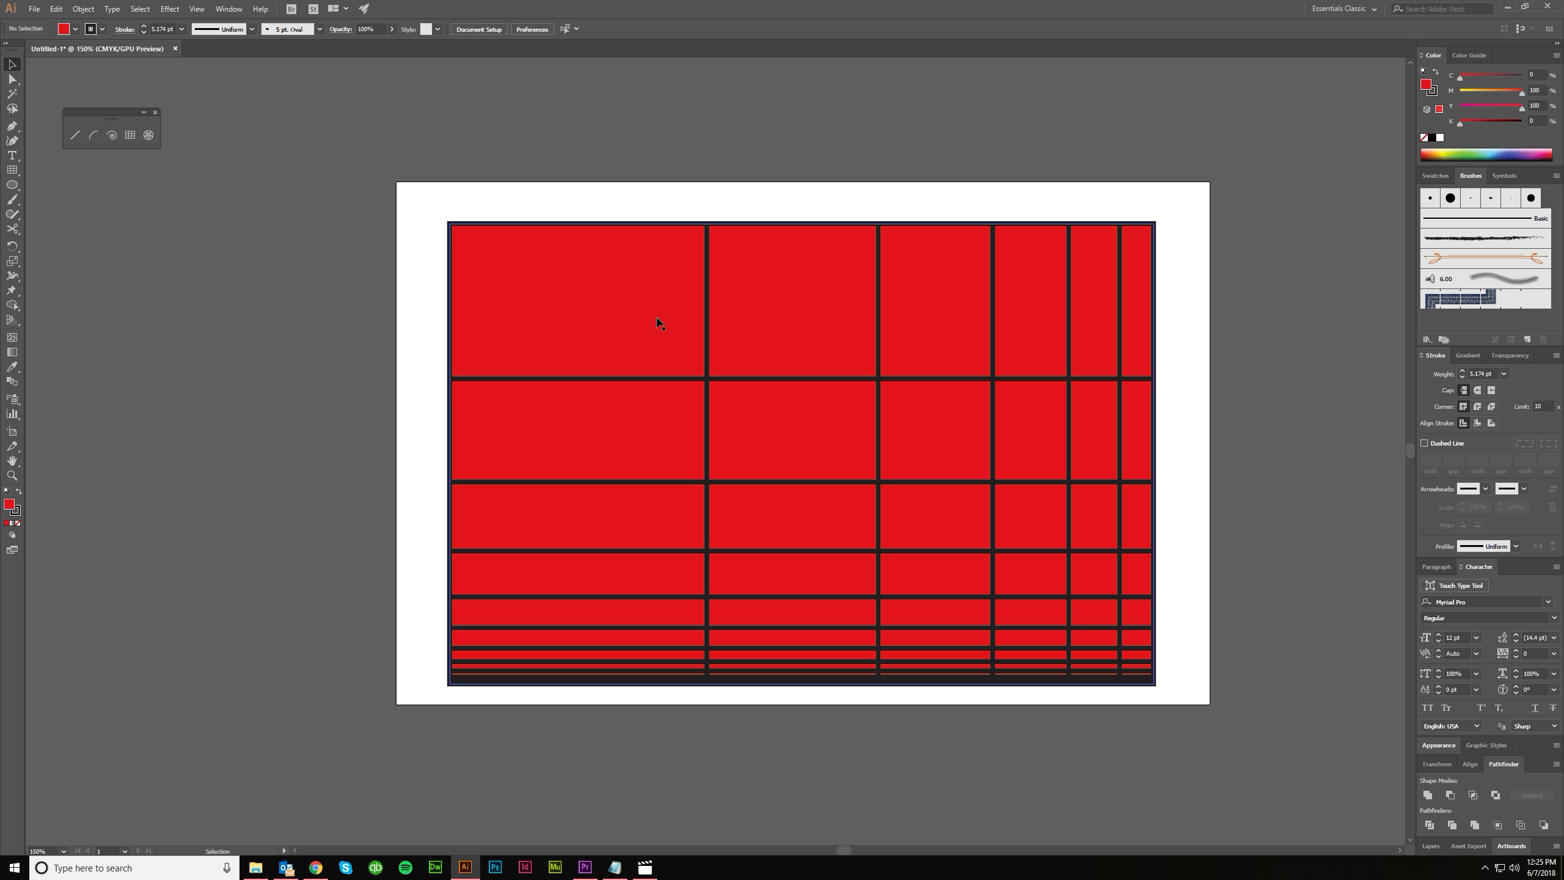
Delete the enlarged grid and set a 10% horizontal divider skew for a new rectangular grid
click(800, 341)
key(Delete)
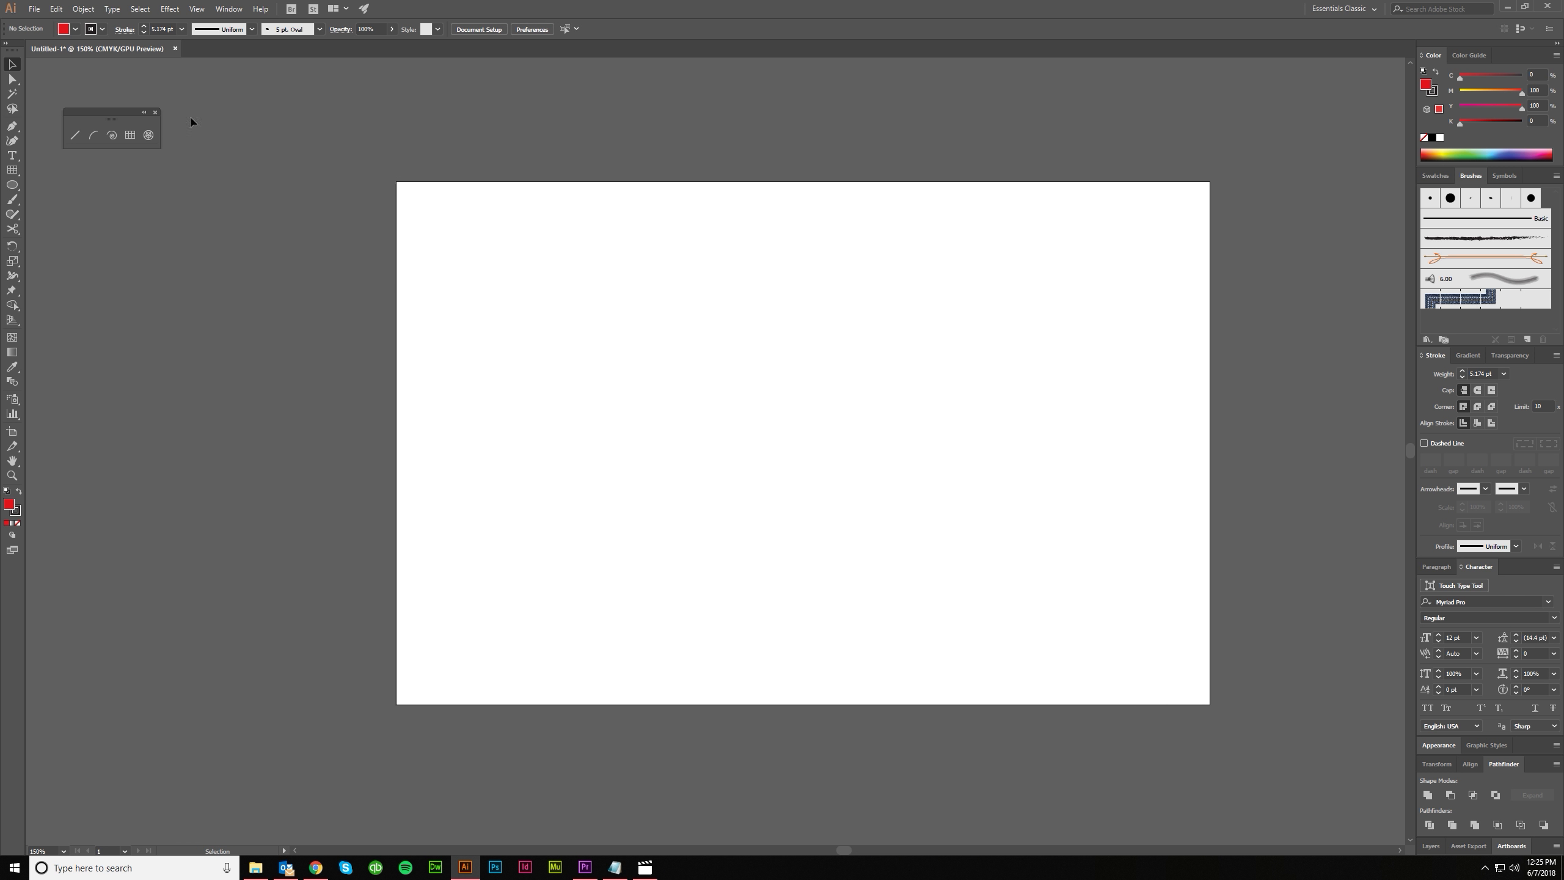
click(130, 135)
click(536, 291)
key(Tab)
key(Tab)
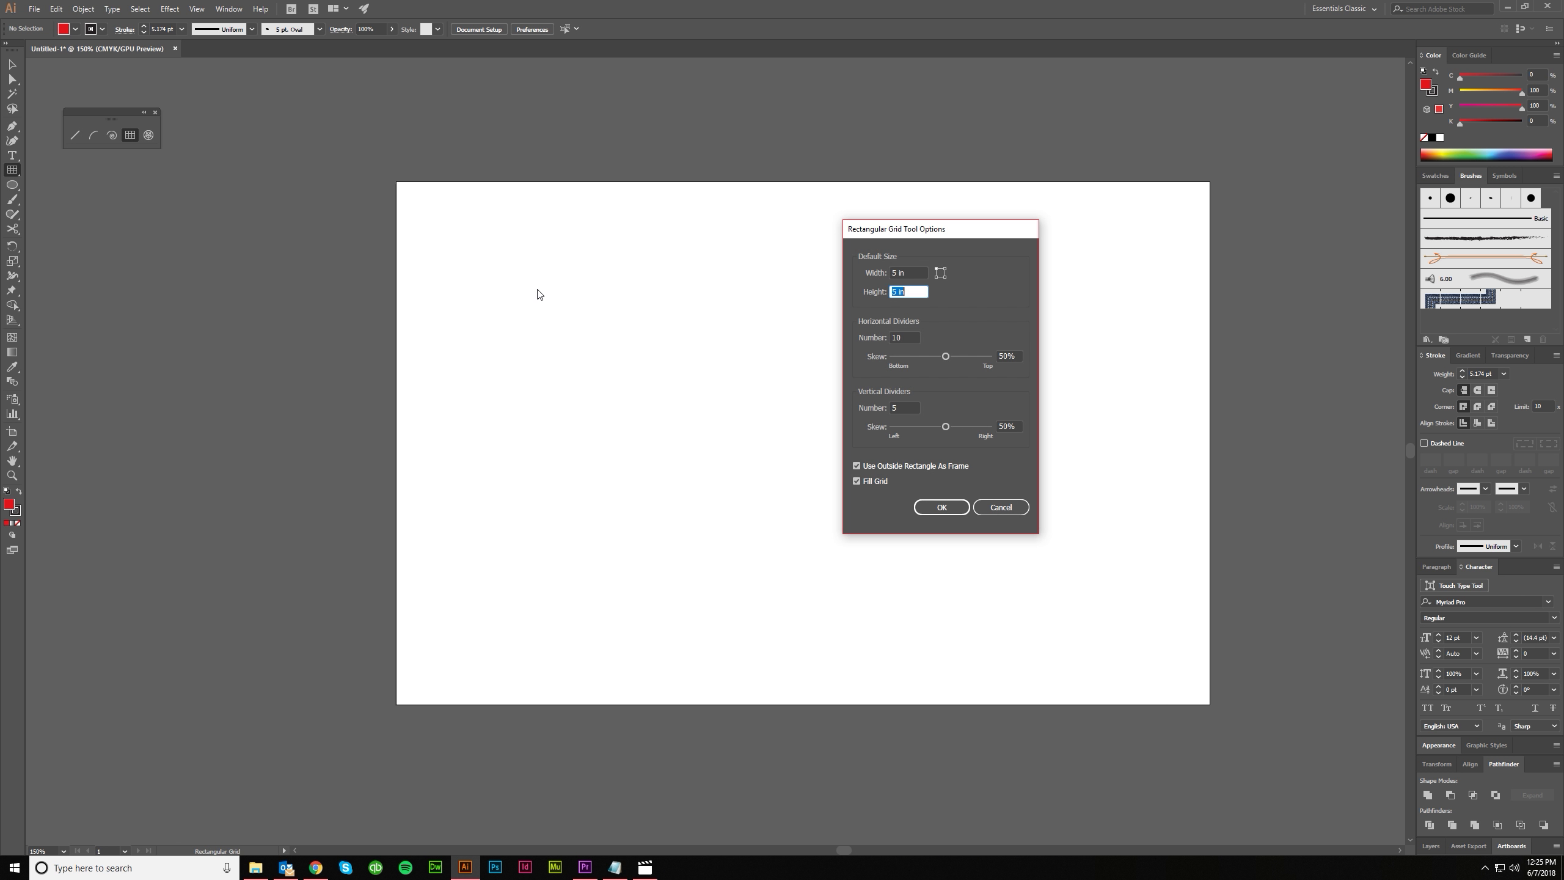
key(Tab)
text(10)
key(Tab)
Set the vertical divider skew to 10%, create the 5 in by 5 in grid and deselect it
key(Tab)
text(10)
key(Tab)
key(Return)
key(v)
click(859, 629)
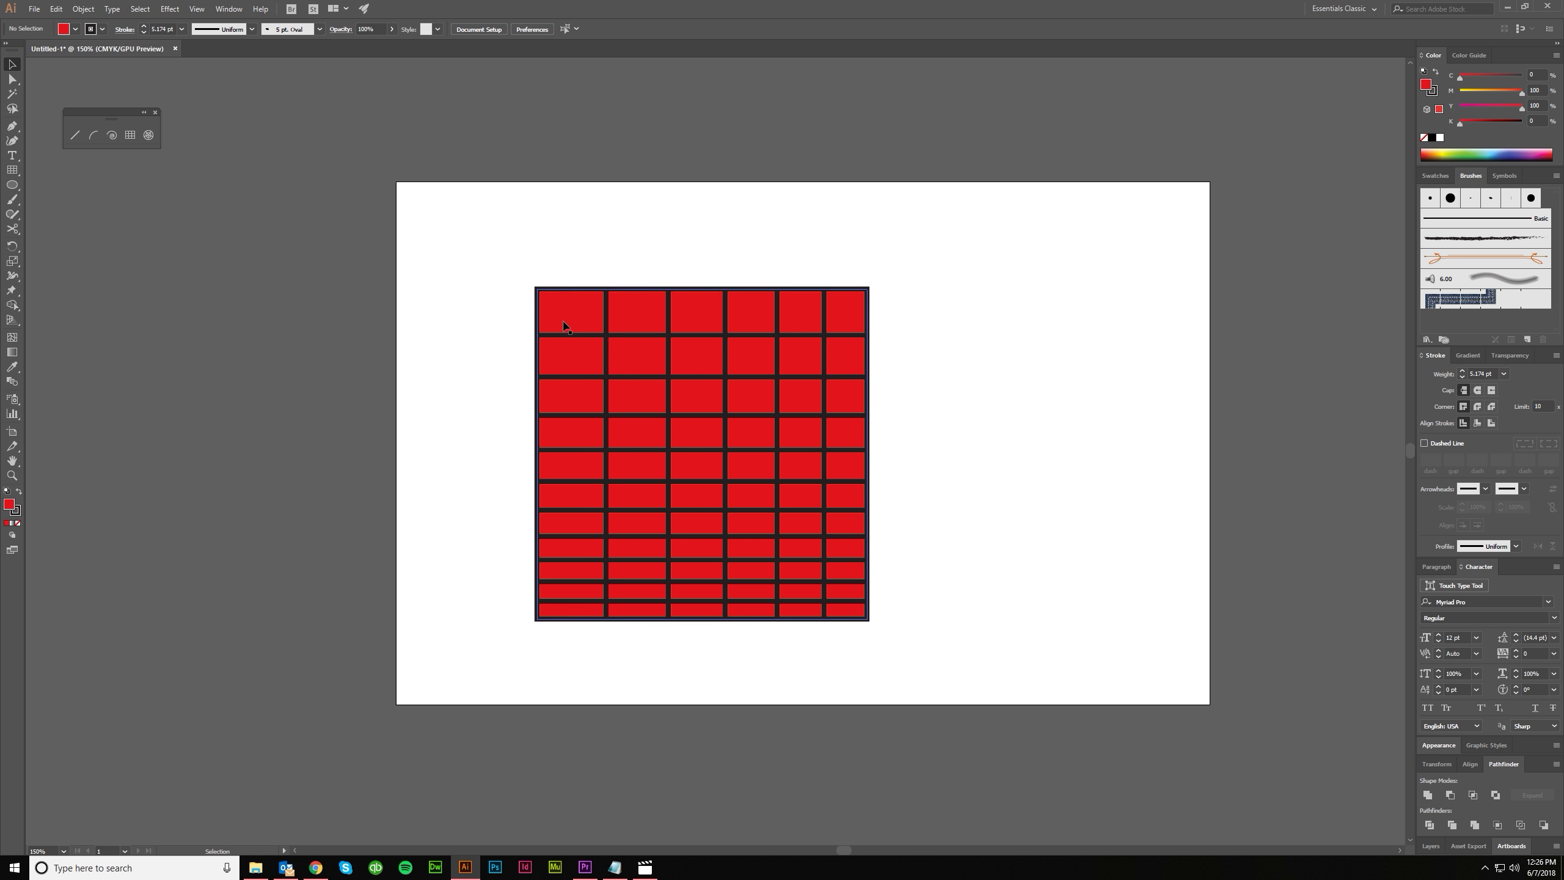
drag(921, 653, 516, 270)
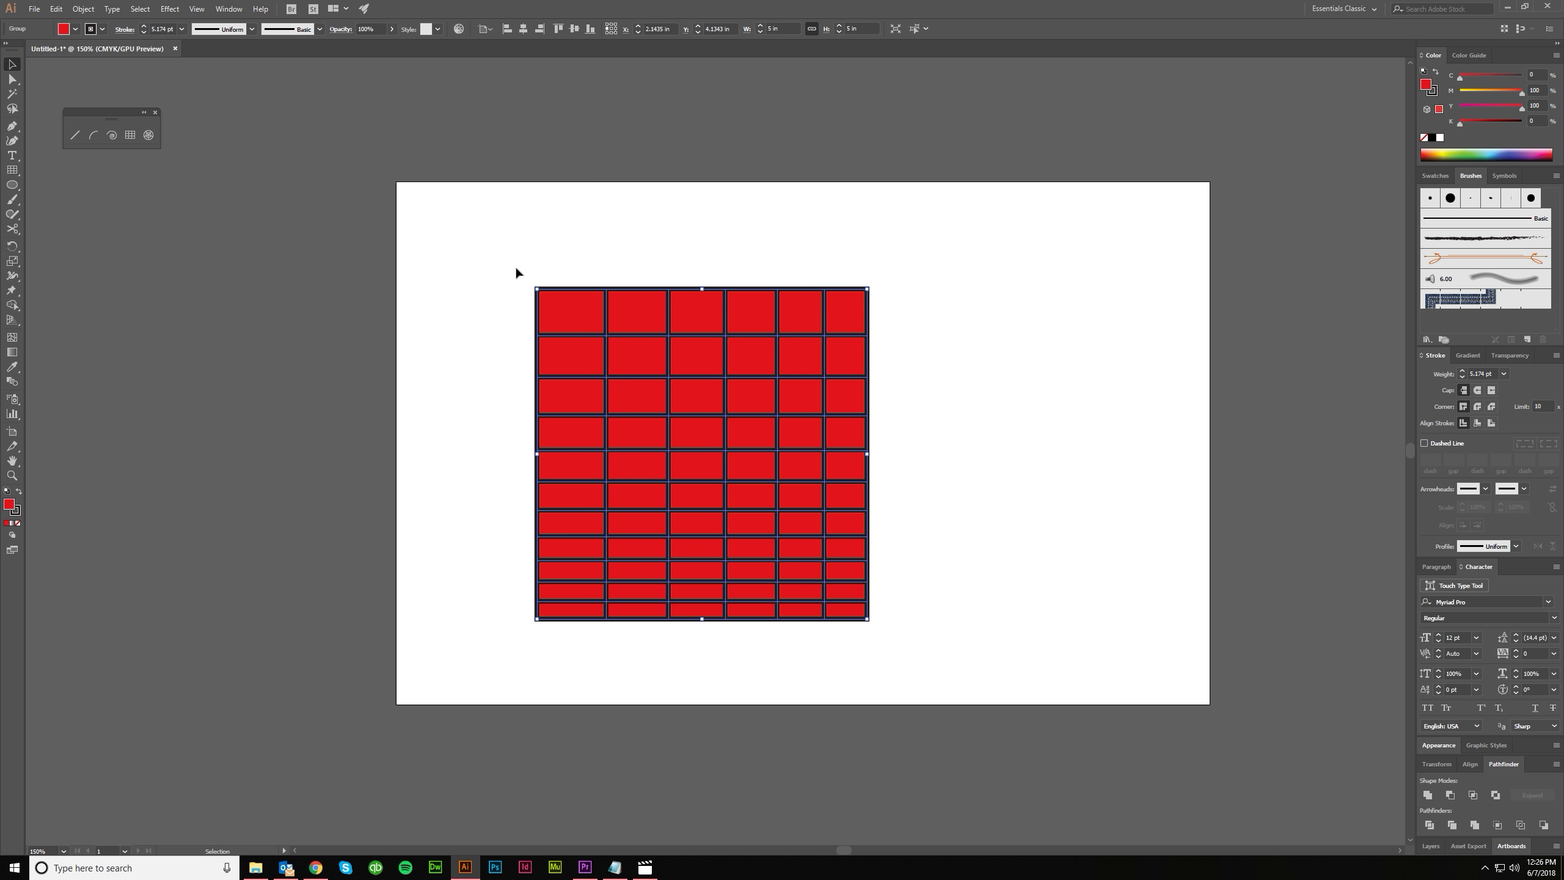
click(130, 135)
click(431, 244)
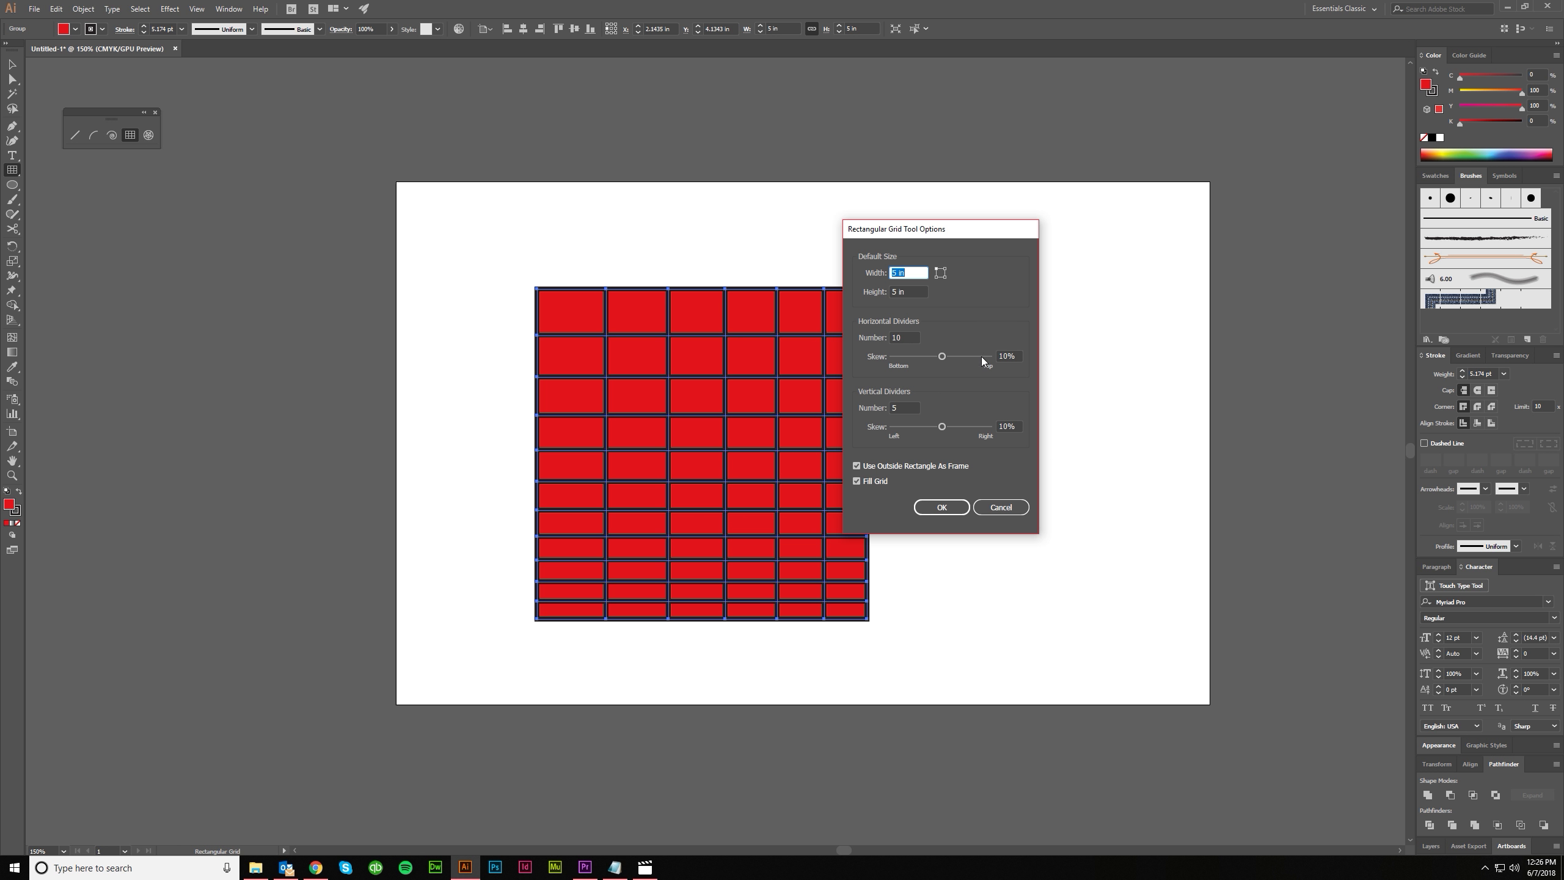
mouse_move(941, 357)
mouse_down()
mouse_move(907, 359)
mouse_move(960, 359)
mouse_move(944, 360)
mouse_up()
click(999, 506)
key(v)
drag(933, 644, 518, 336)
click(596, 253)
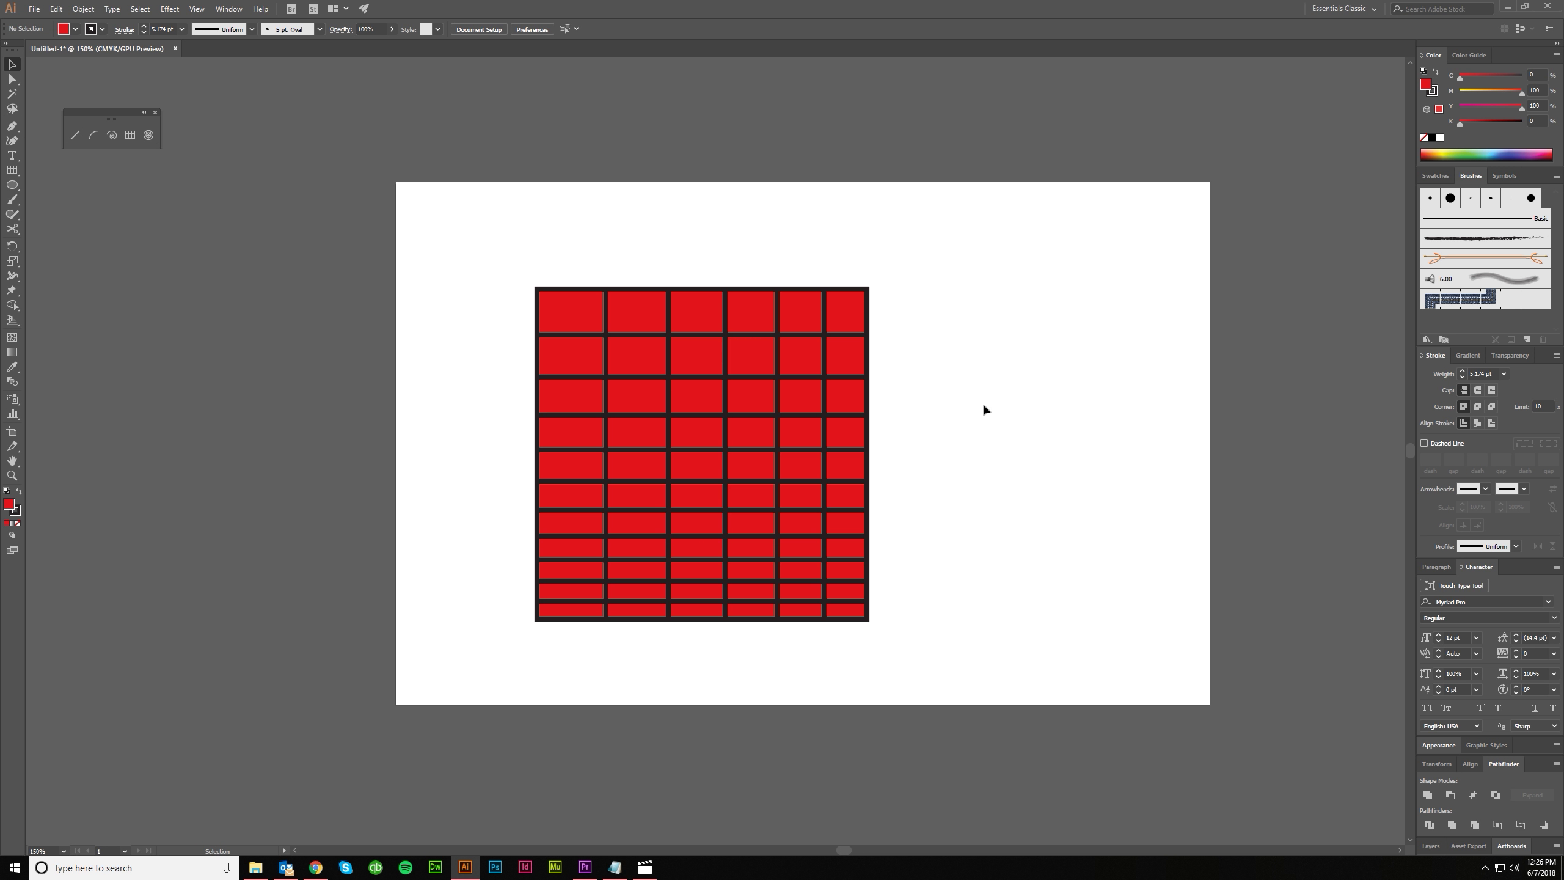
Stretch the grid frame's right edge outward with direct selection and move the last vertical divider to the right
key(a)
drag(826, 328, 1016, 318)
drag(841, 327, 866, 328)
click(1022, 395)
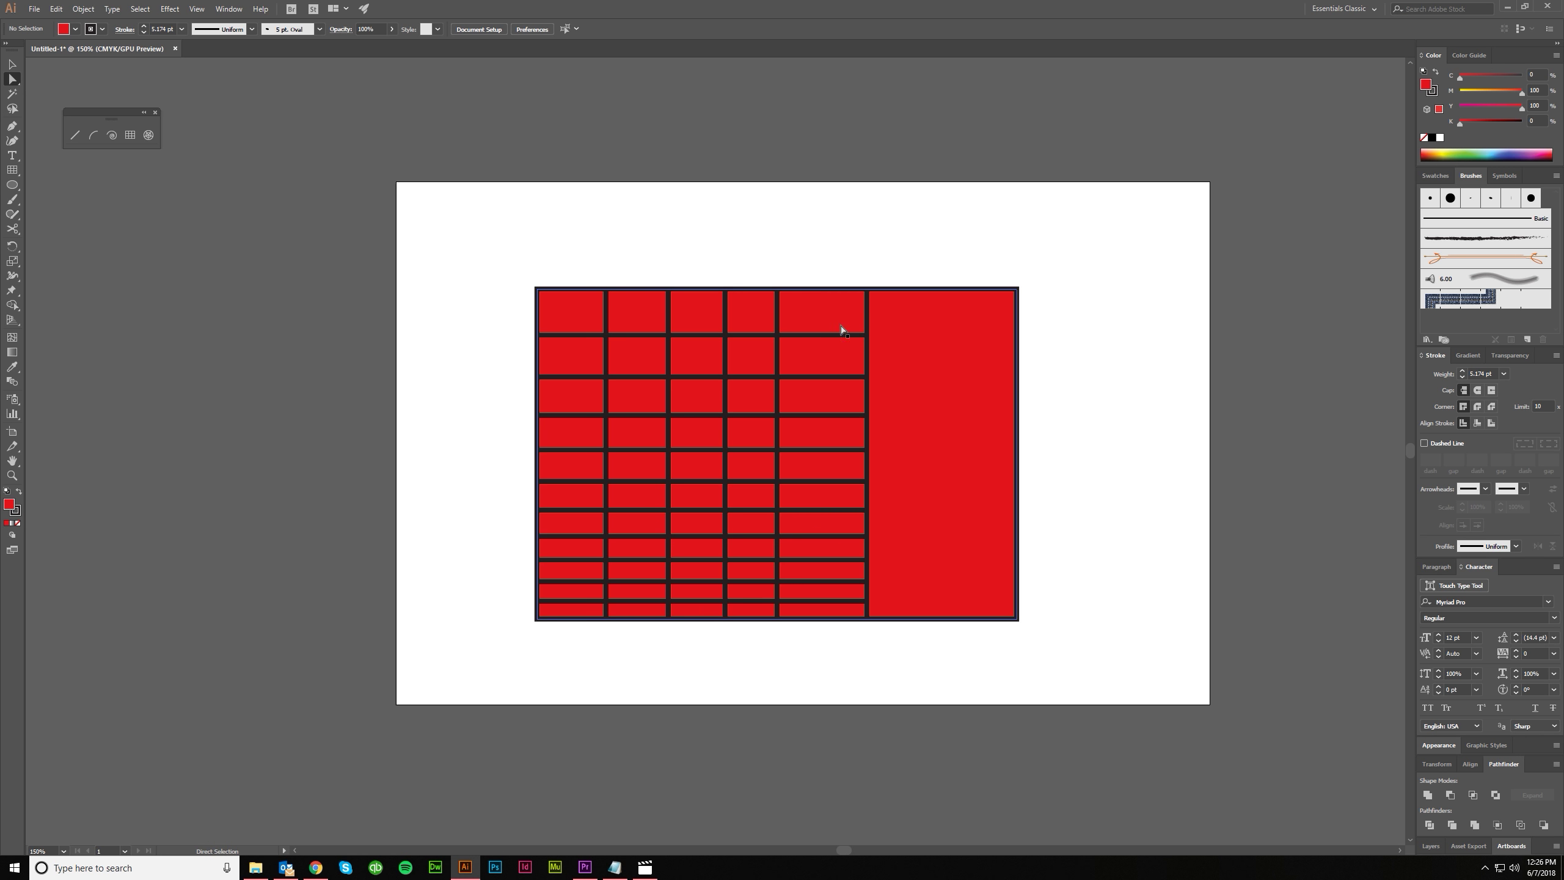
Select and delete the stretched grid, and draw a circular polar grid about 5.05 in across on the artboard
key(v)
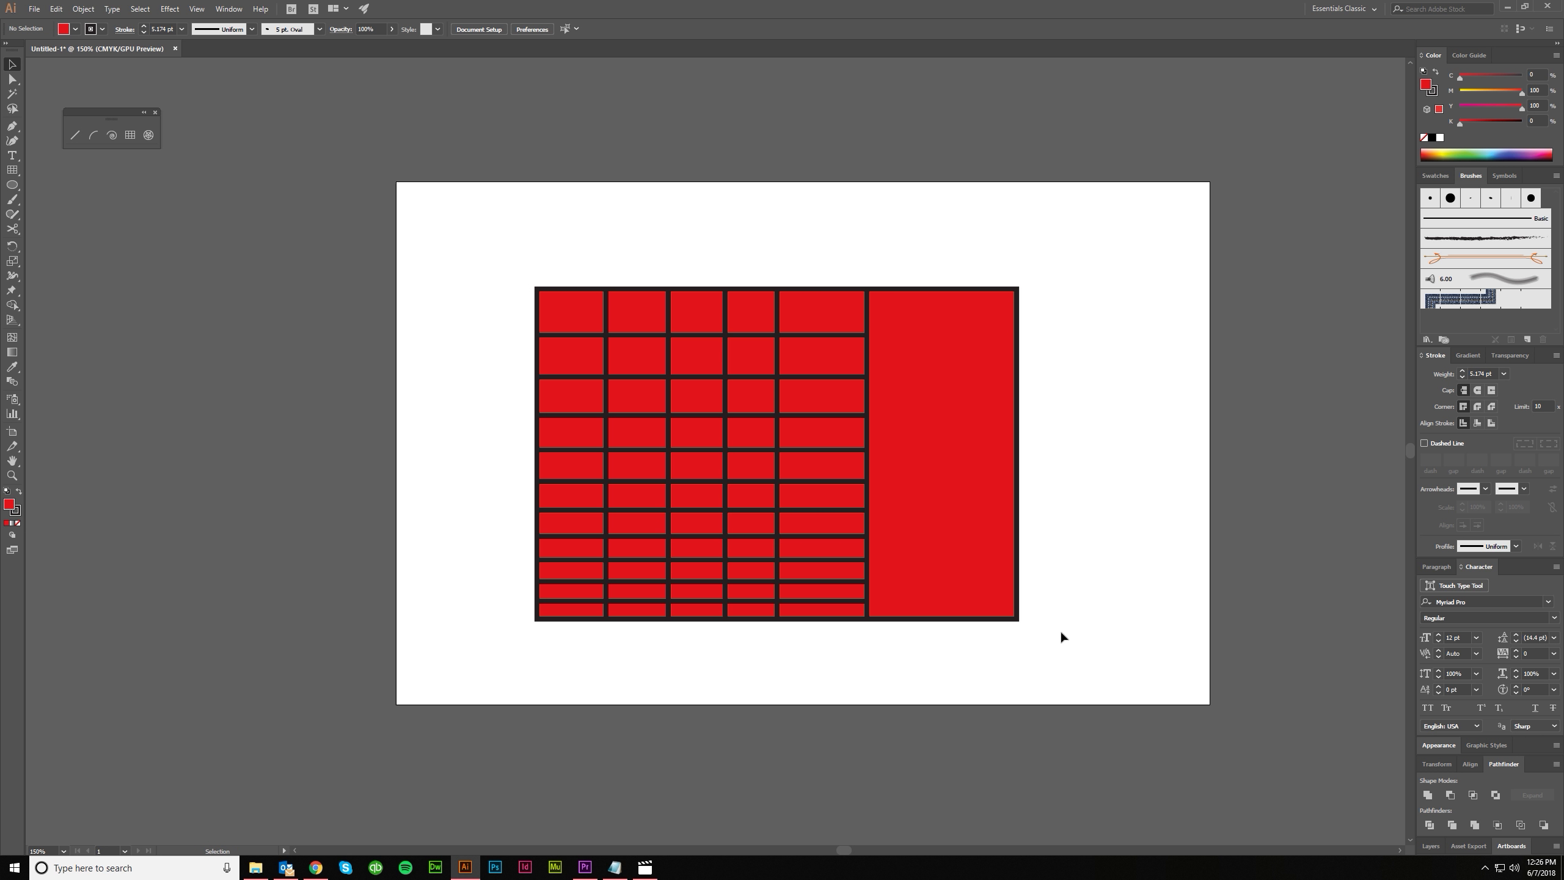
drag(1066, 645, 490, 260)
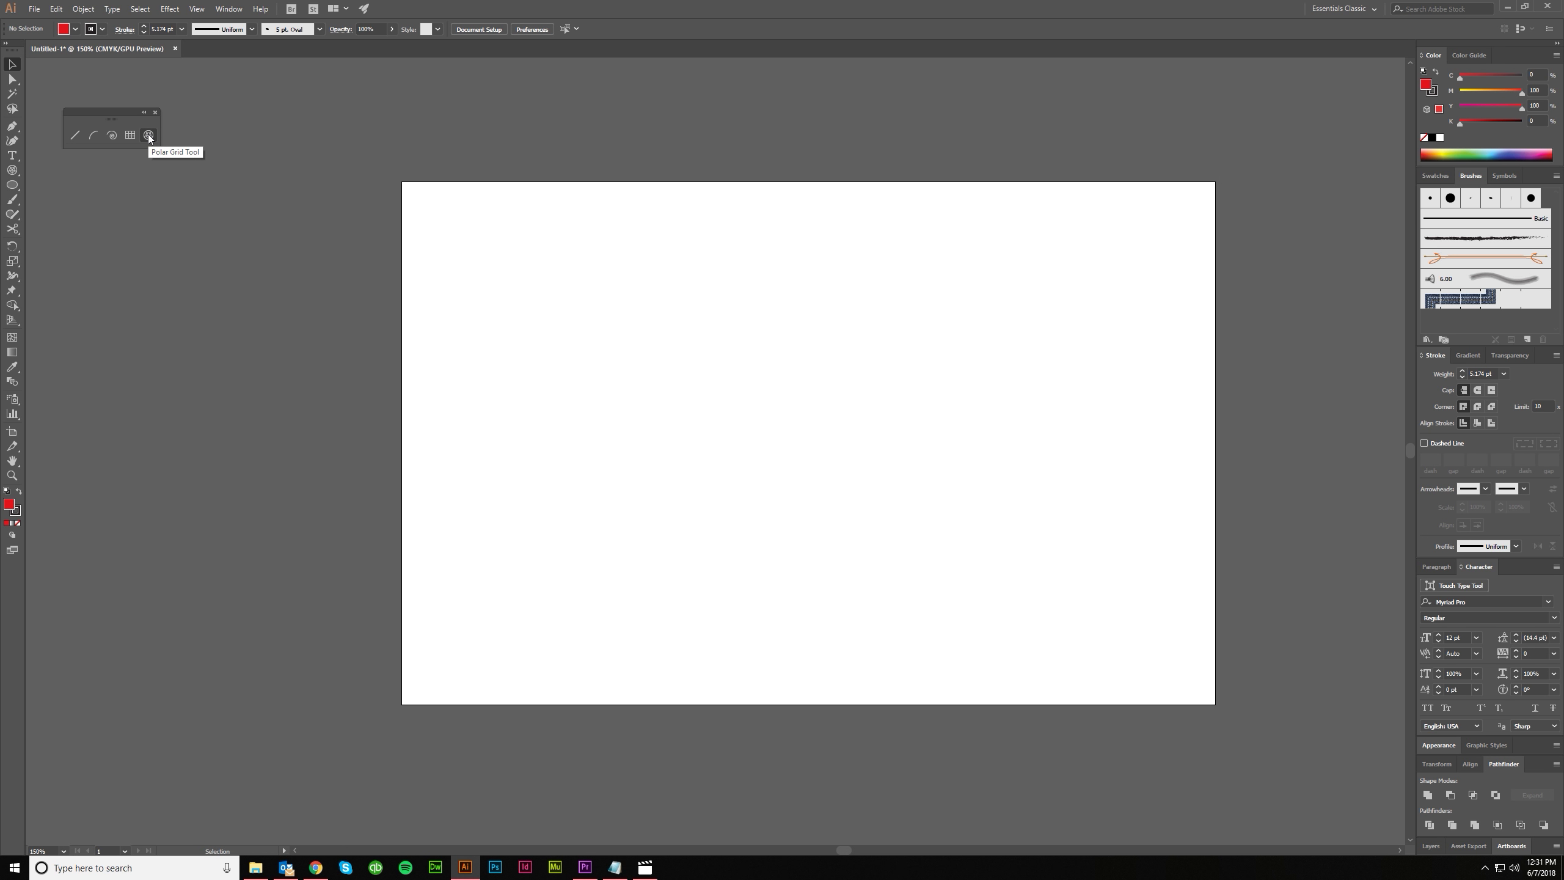
click(149, 136)
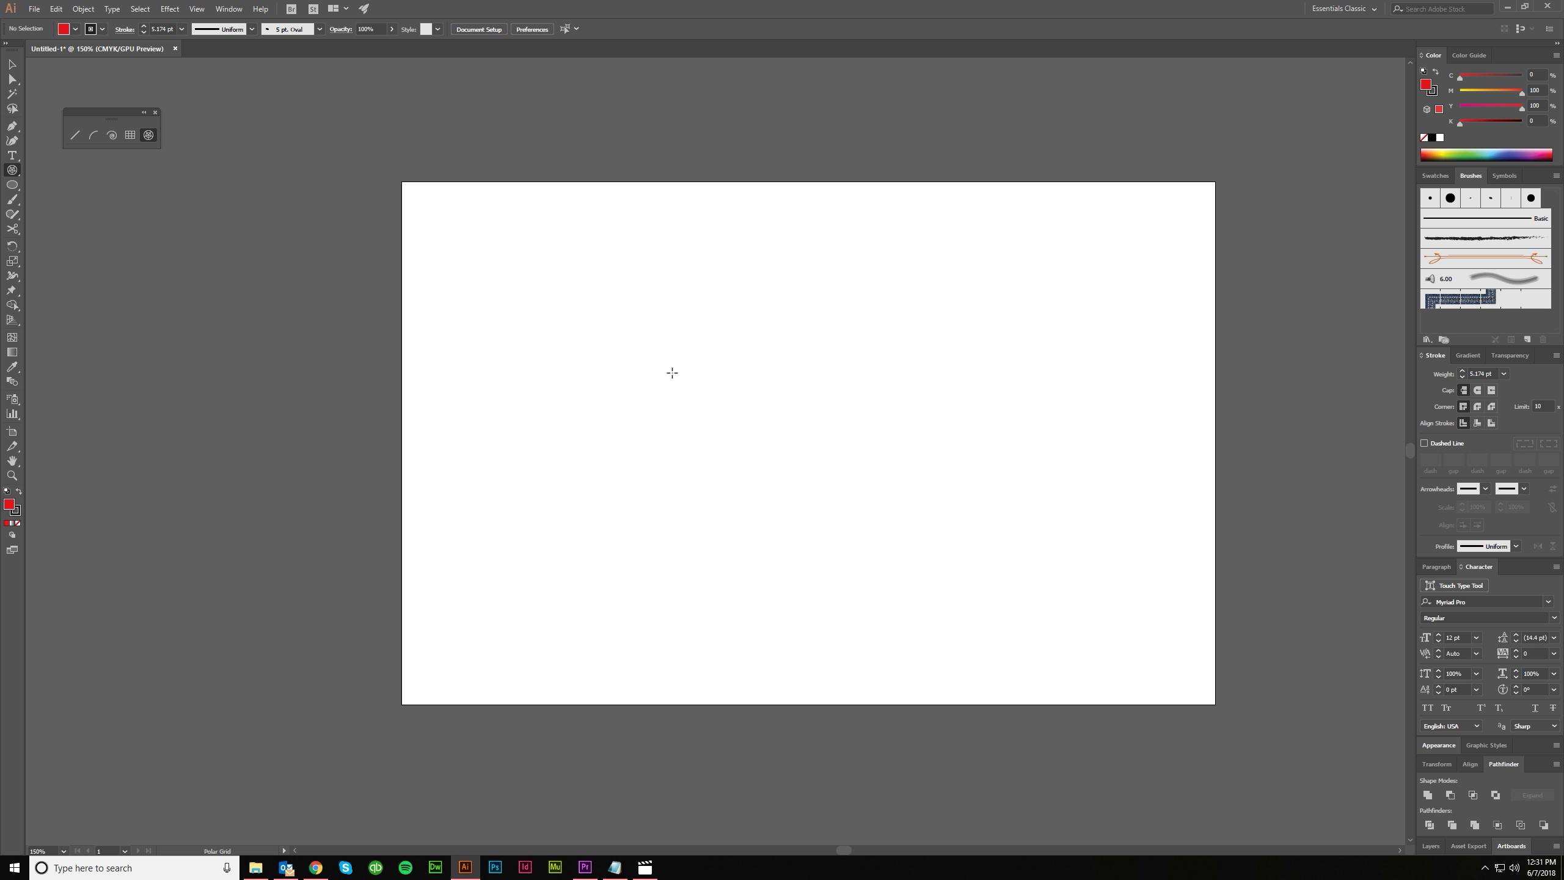
drag(624, 312, 958, 609)
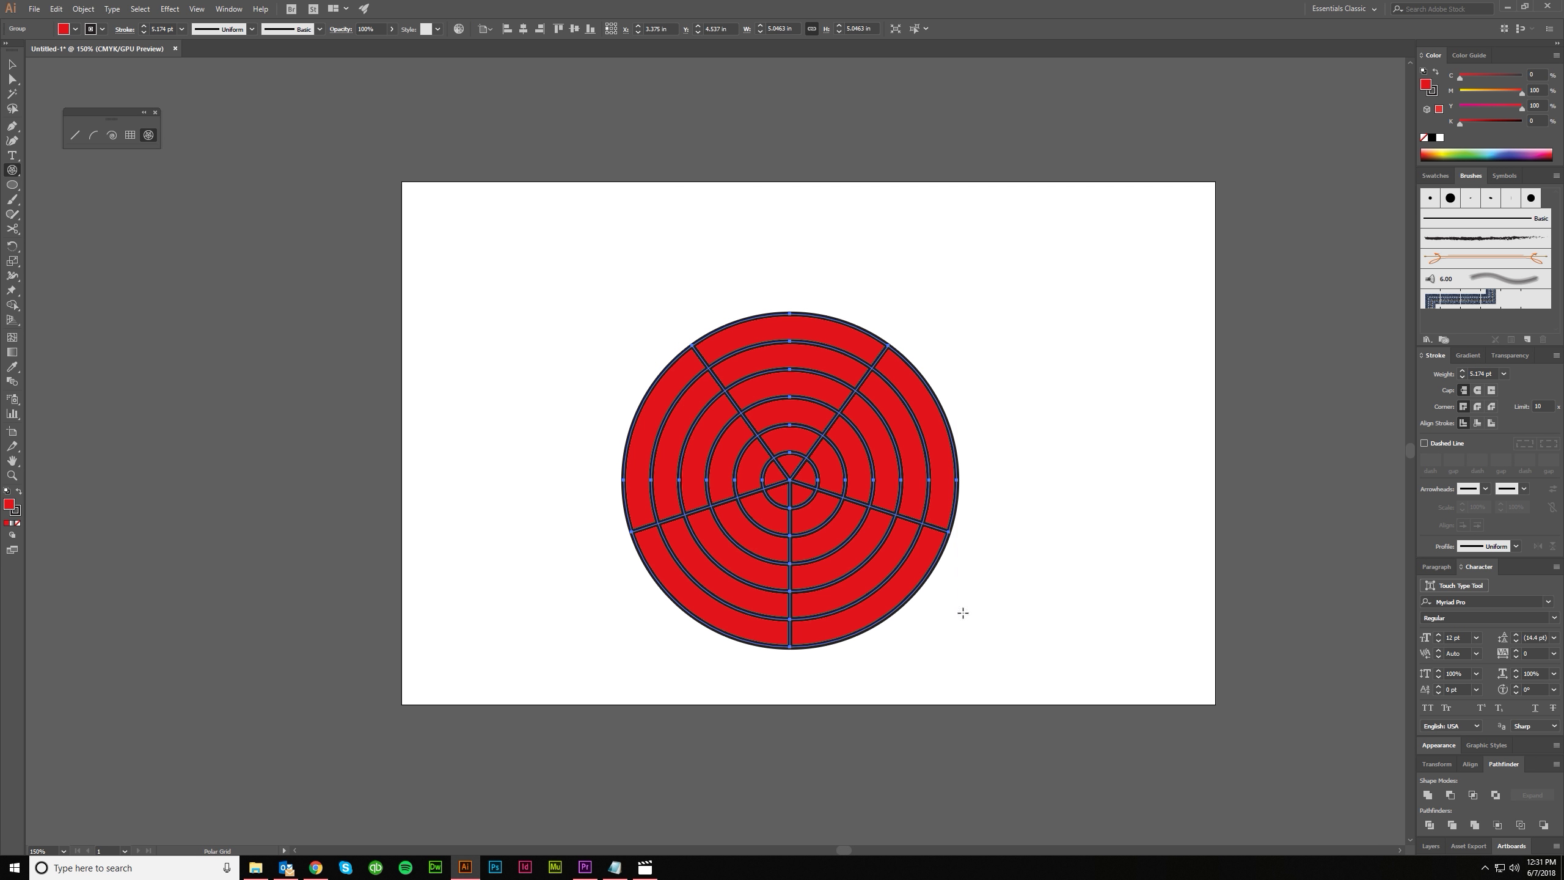
Create a second 5.05 in polar grid with 3 concentric dividers and 10 radial dividers
click(901, 295)
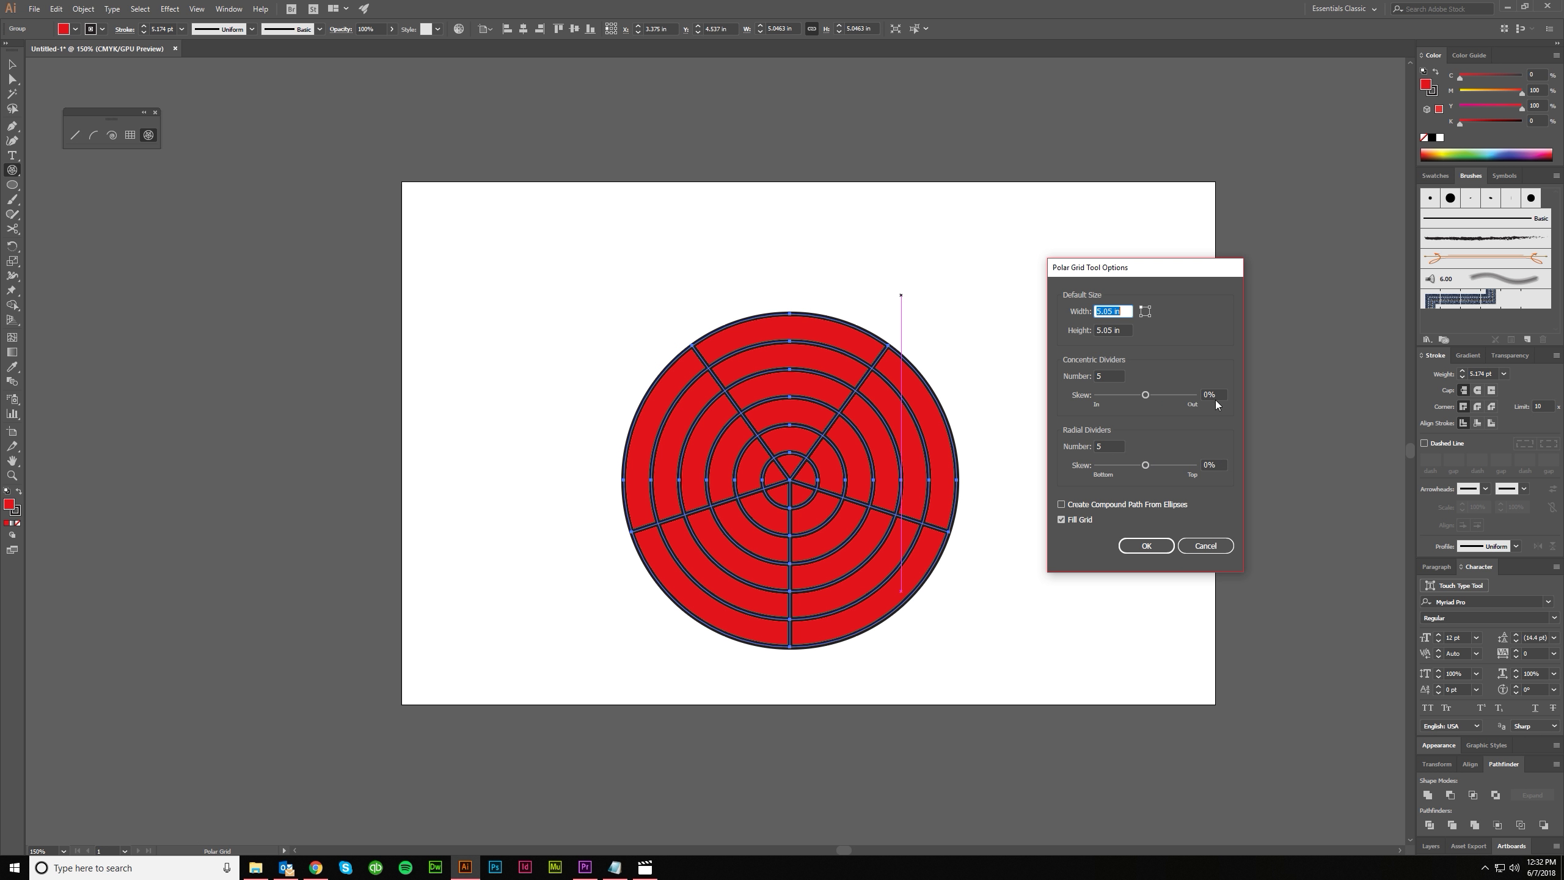
click(1111, 372)
text(3)
key(Tab)
key(Tab)
text(10)
key(Tab)
click(1147, 545)
key(v)
Move the first polar grid to the left and the second one beside it, and deselect them
click(904, 630)
click(902, 540)
drag(903, 540, 701, 508)
drag(1084, 555, 997, 542)
click(1007, 625)
Select both polar grids and delete them
click(149, 135)
key(v)
drag(652, 213, 1142, 632)
key(Delete)
Create a 5.05 in polar grid with 3 concentric and 10 radial dividers and move it to the artboard's left half
click(148, 135)
click(562, 408)
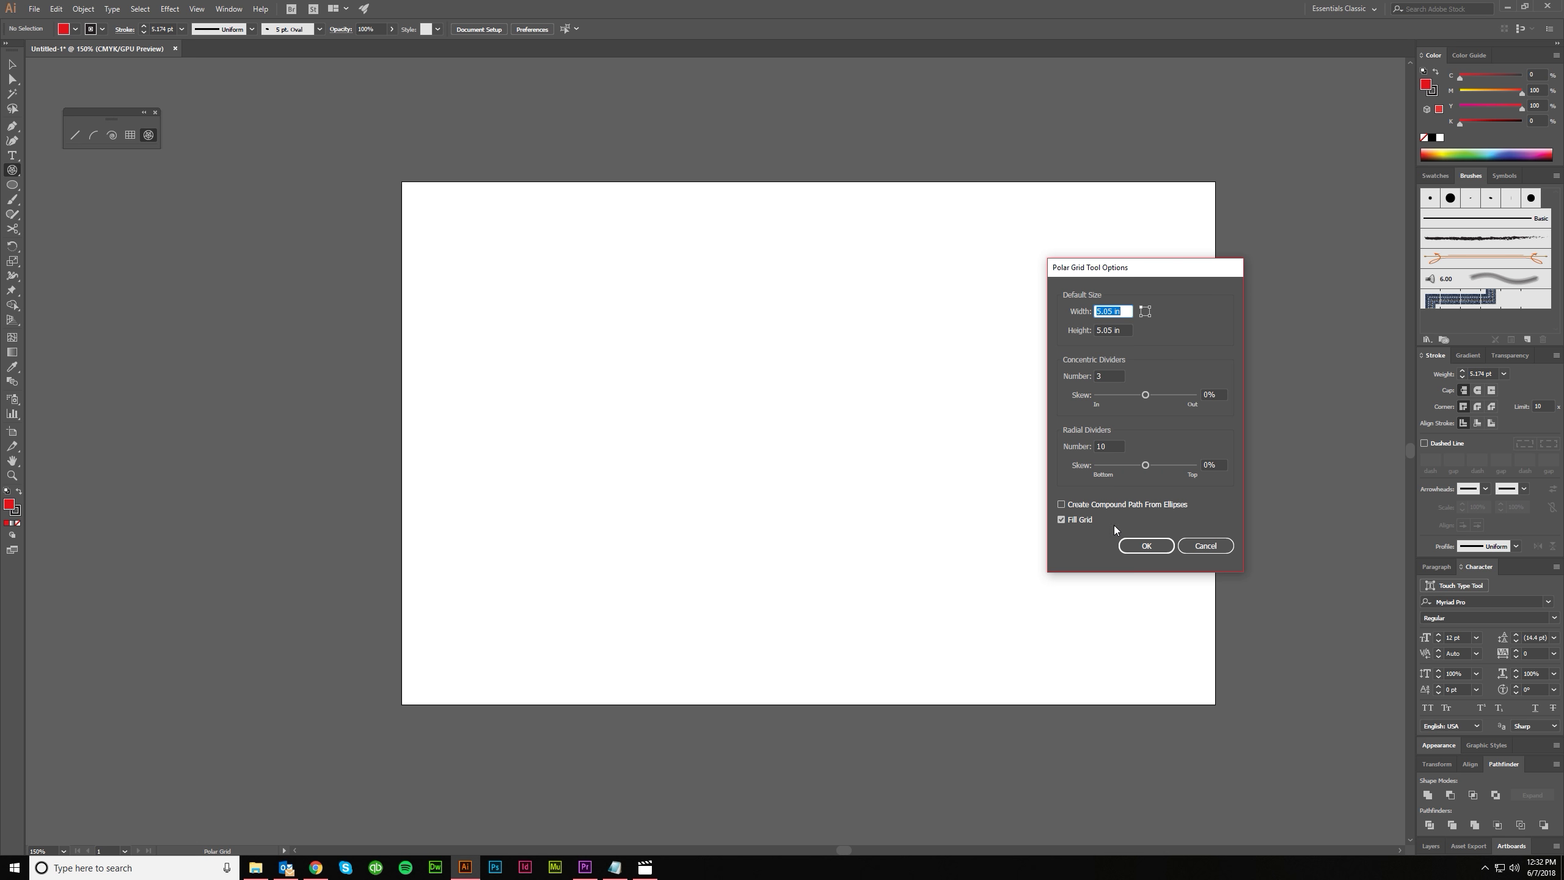
click(1135, 543)
drag(886, 569, 807, 444)
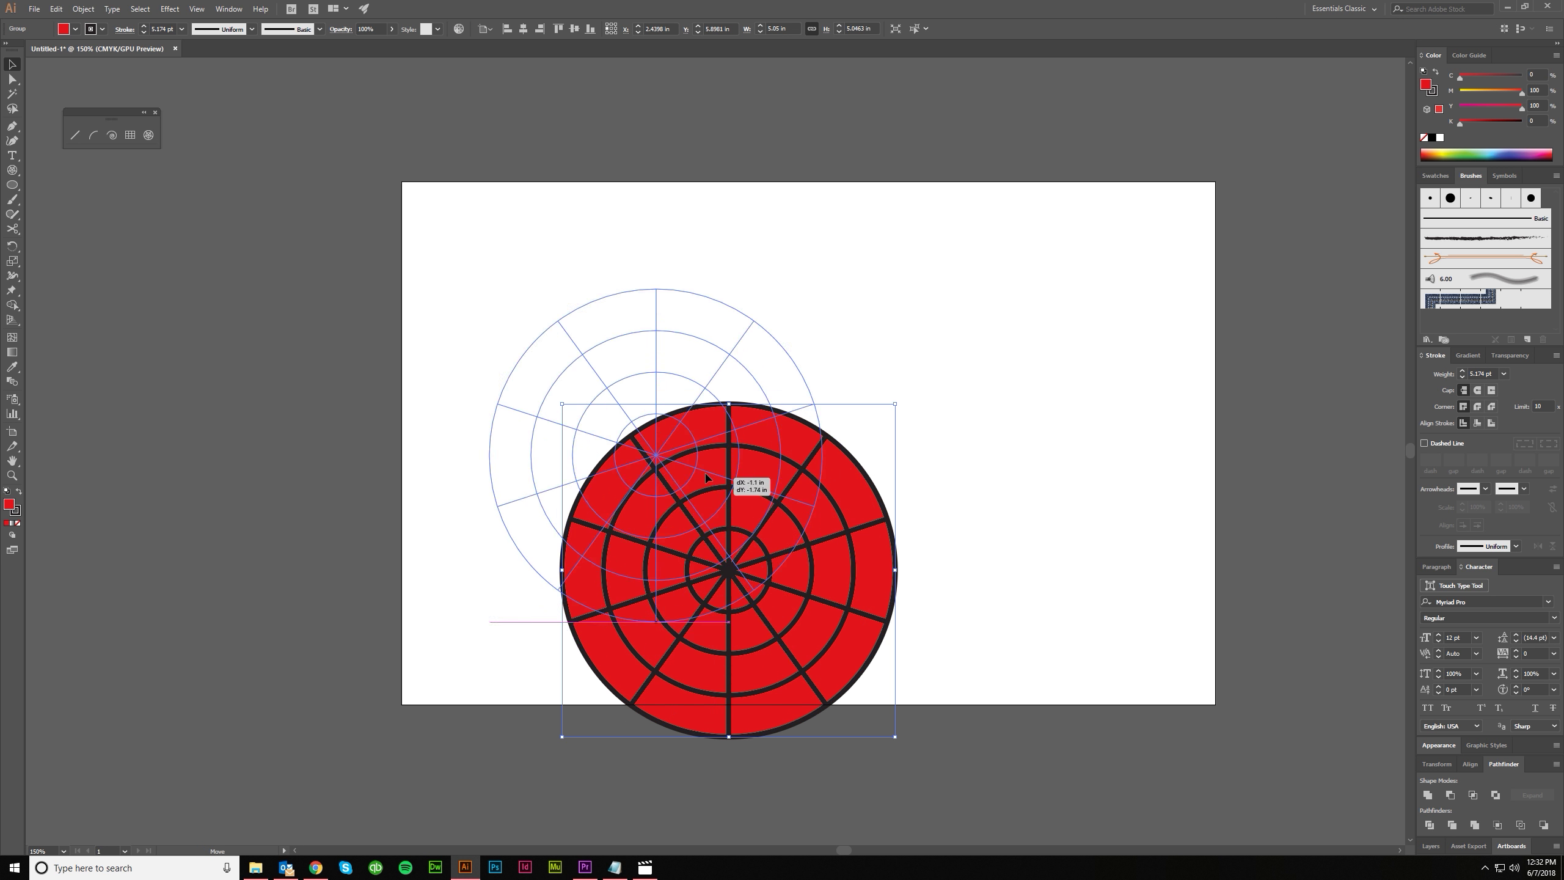
Create another 5.05 in polar grid with Create Compound Path From Ellipses enabled, and place it right of the first
click(148, 135)
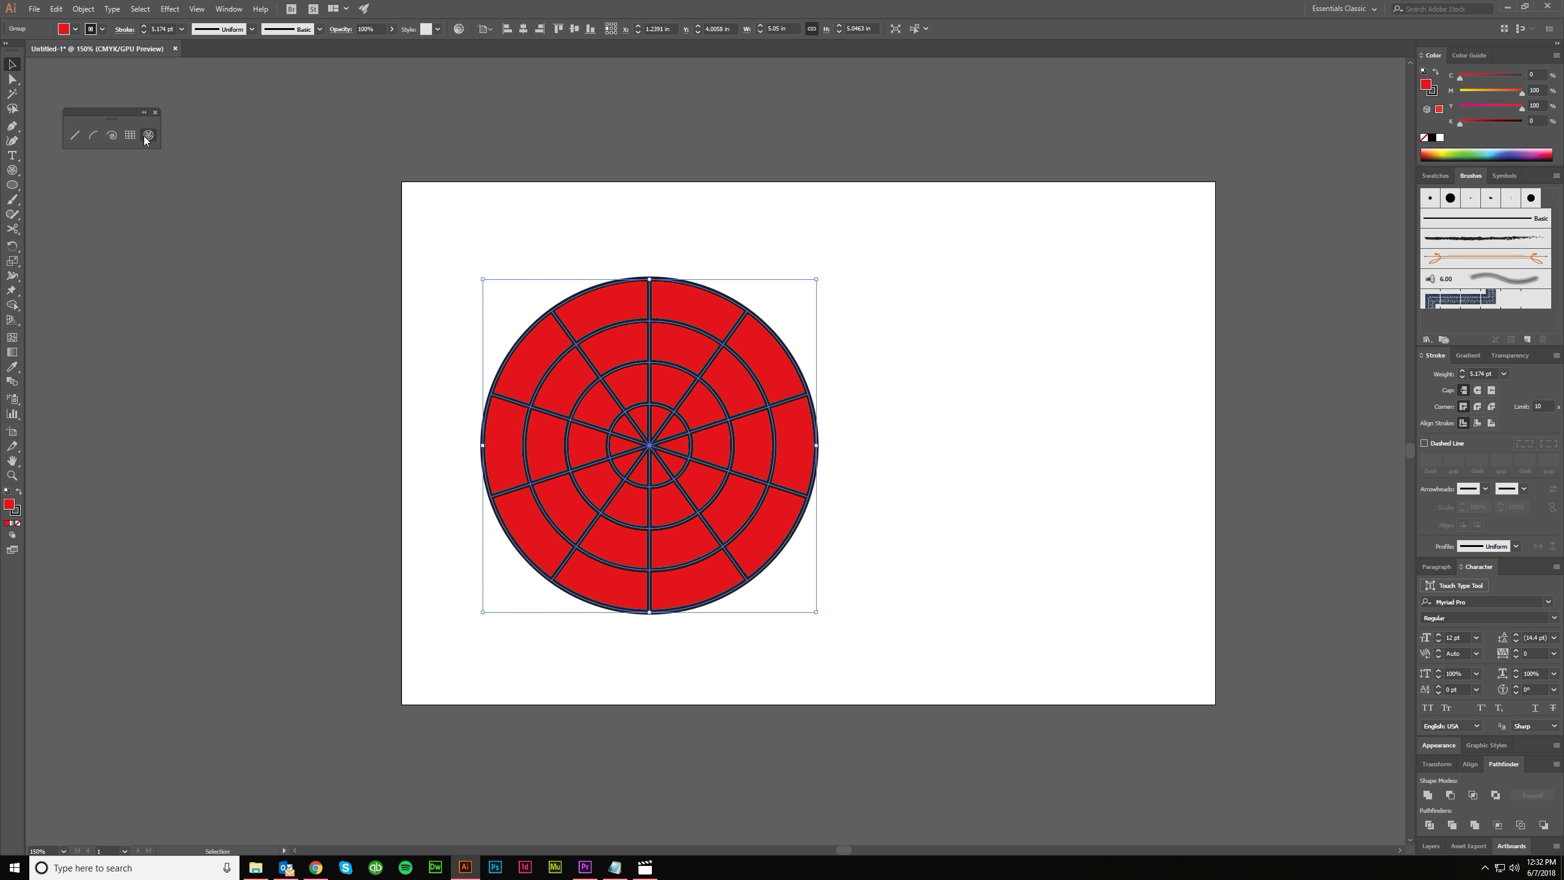
click(914, 287)
click(1134, 545)
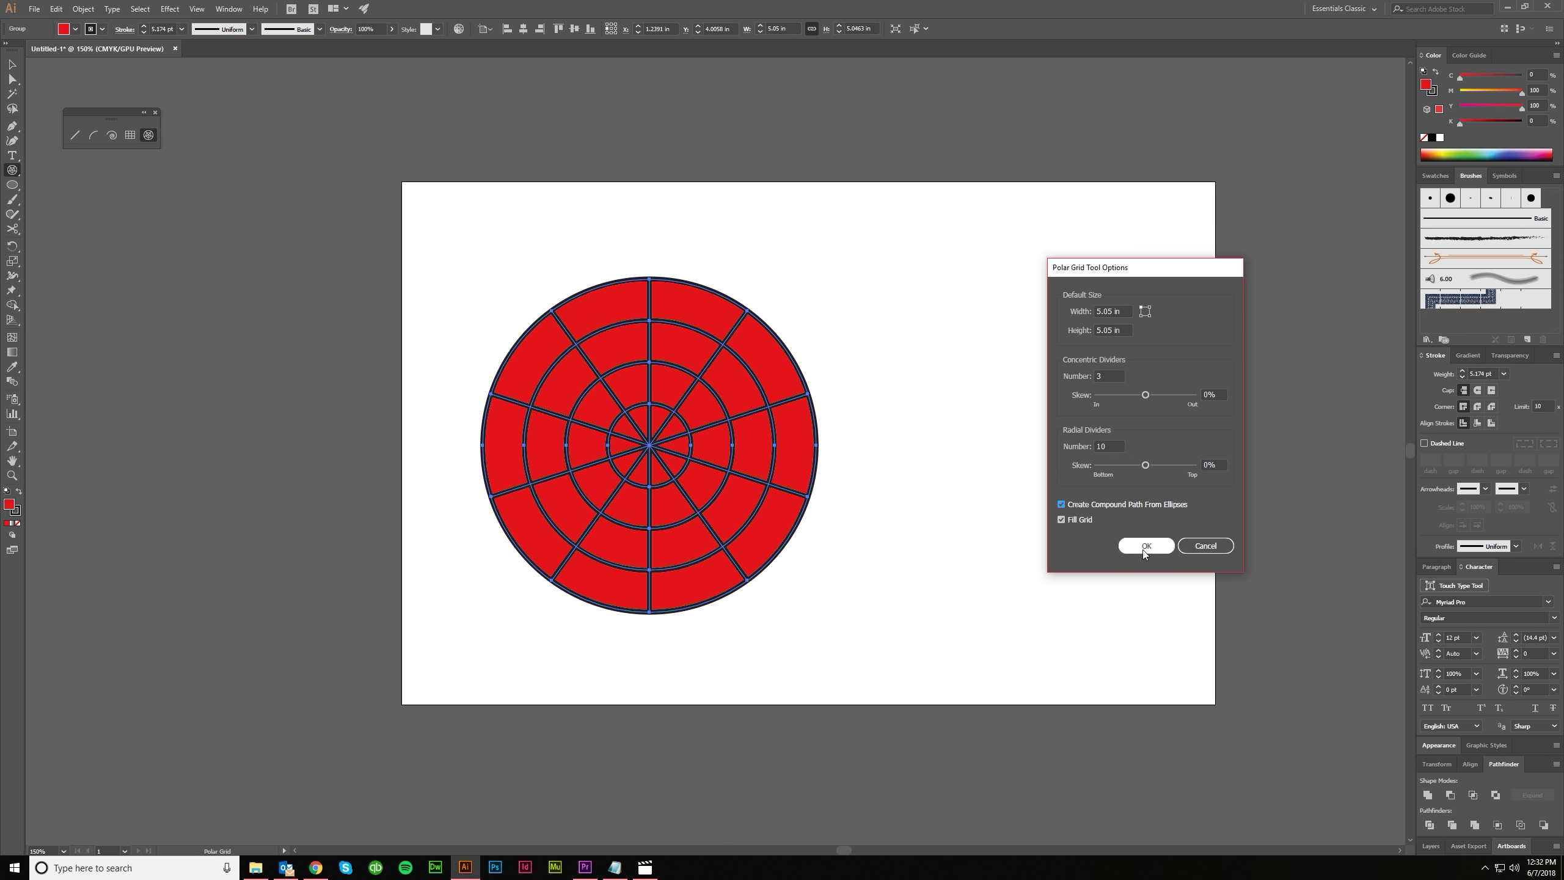
key(v)
click(1007, 610)
drag(1048, 511, 979, 493)
click(975, 601)
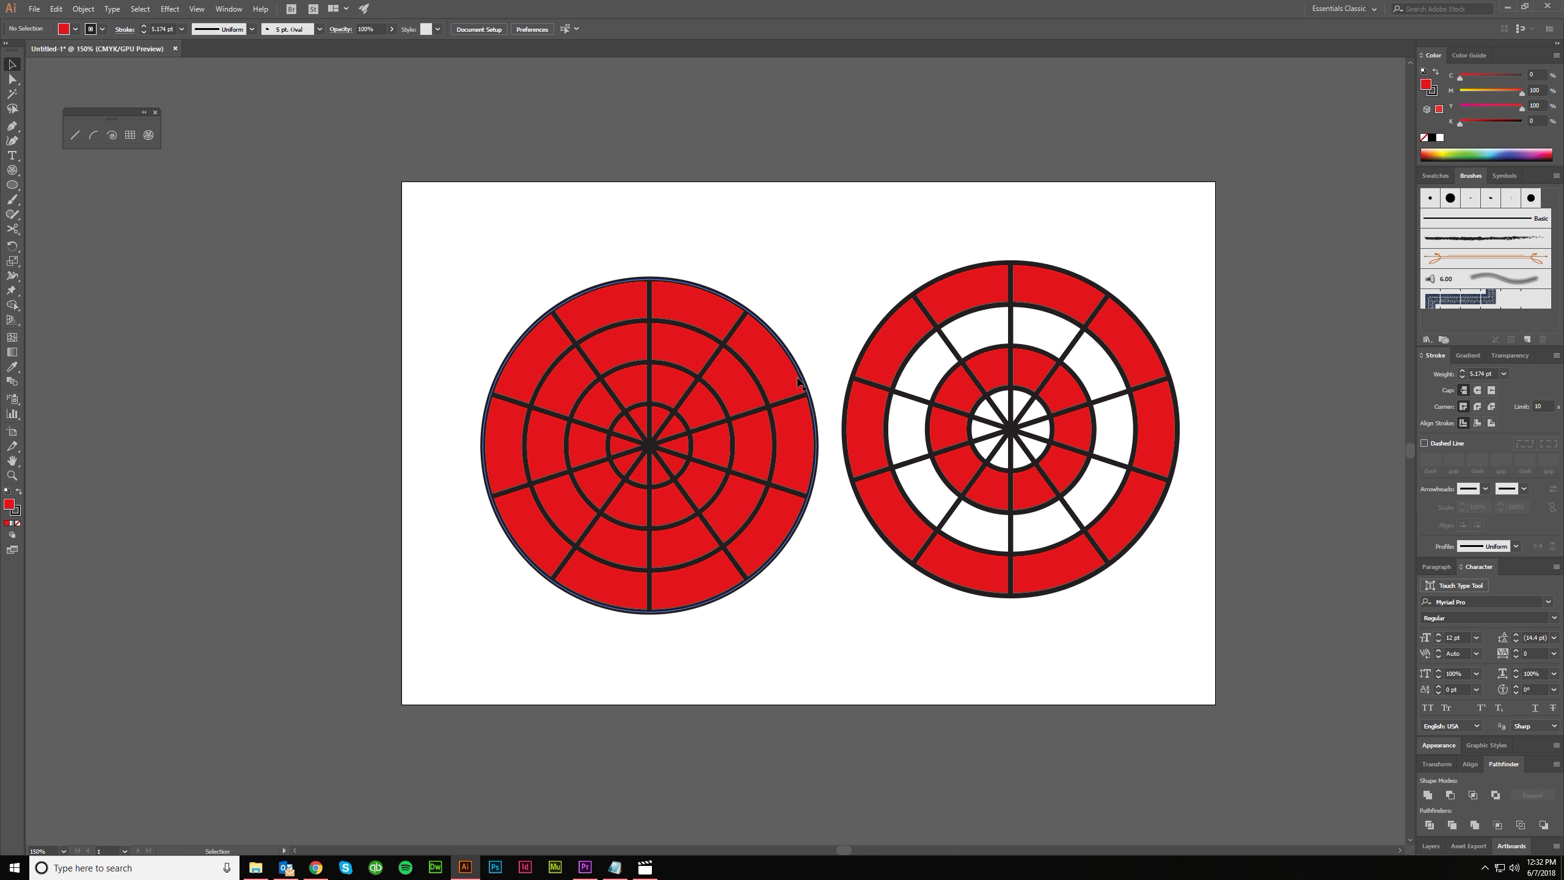
Try moving the whole left polar grid to the left, undo the move and deselect the grid
key(a)
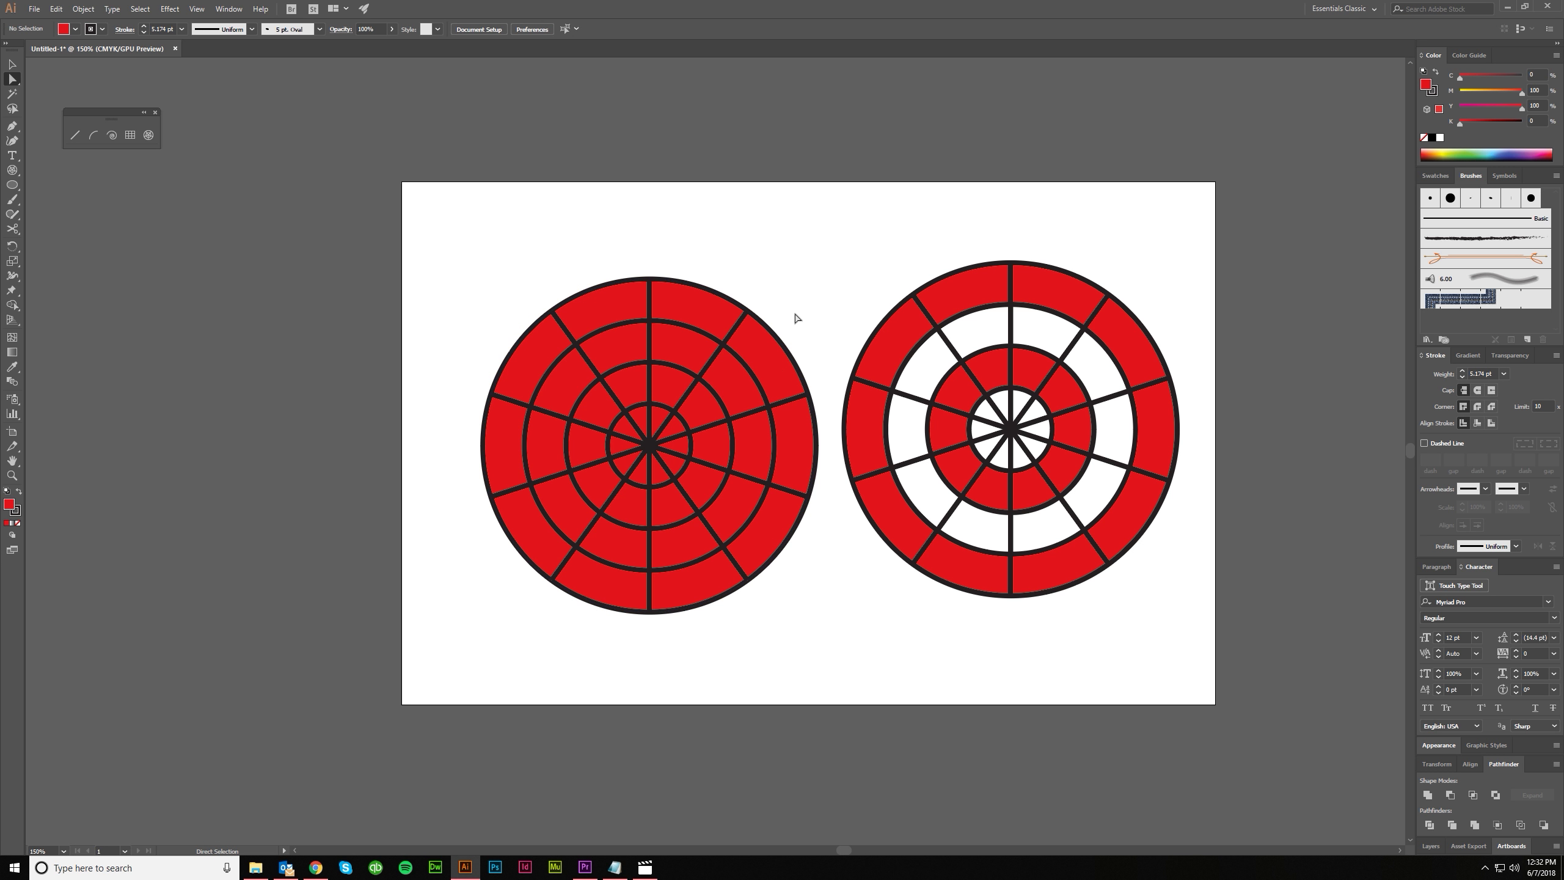
key(v)
click(687, 353)
drag(688, 354, 585, 351)
key(ctrl+z)
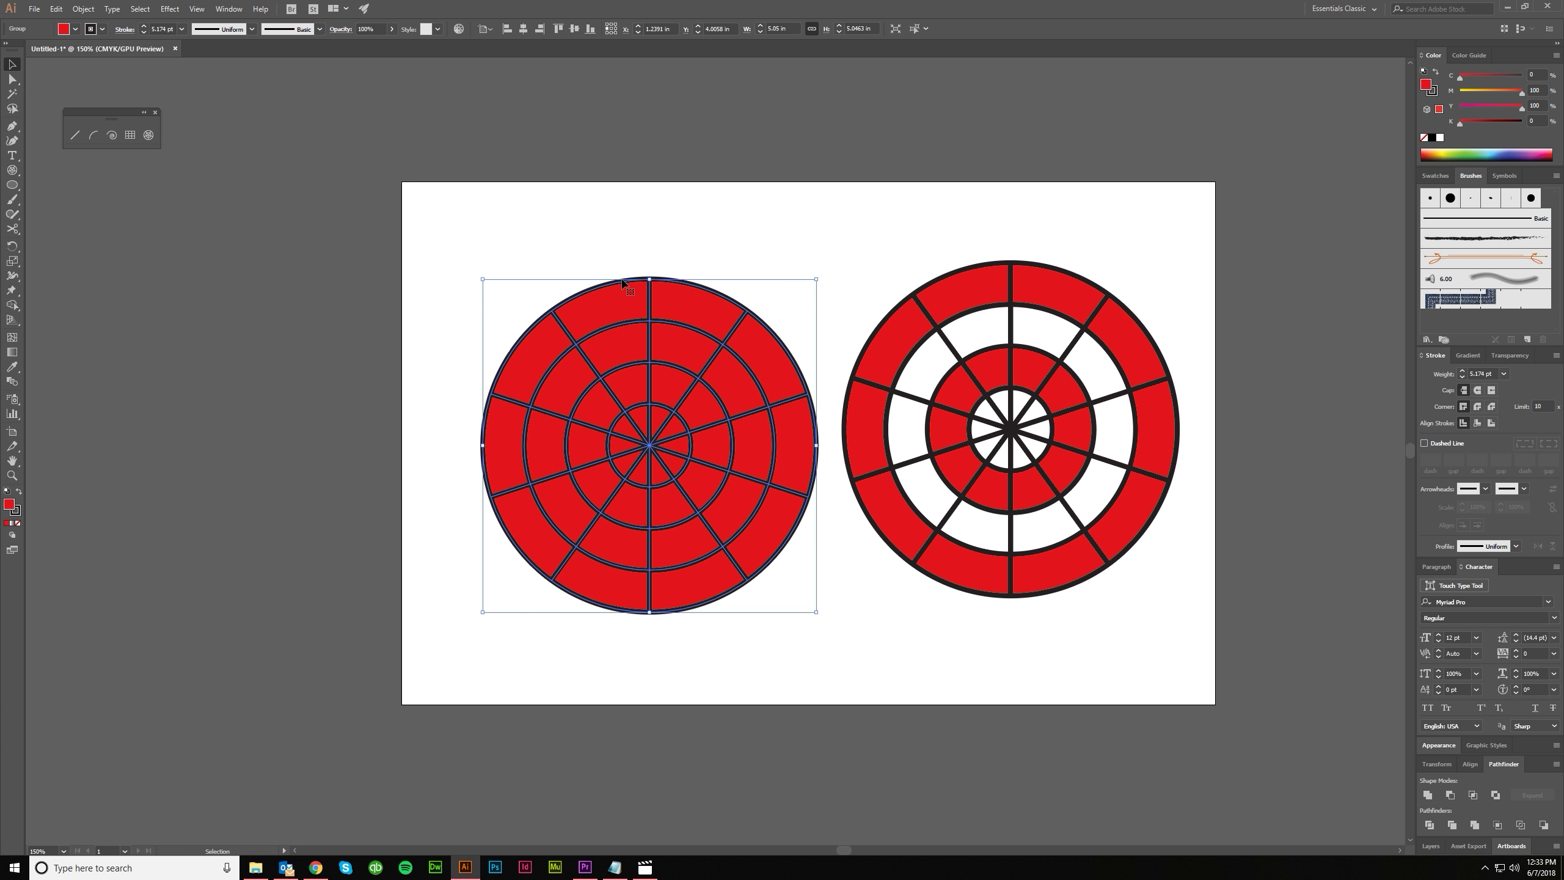
click(732, 252)
Try pulling the outer ellipse out of the left polar grid with direct selection, and undo it
key(a)
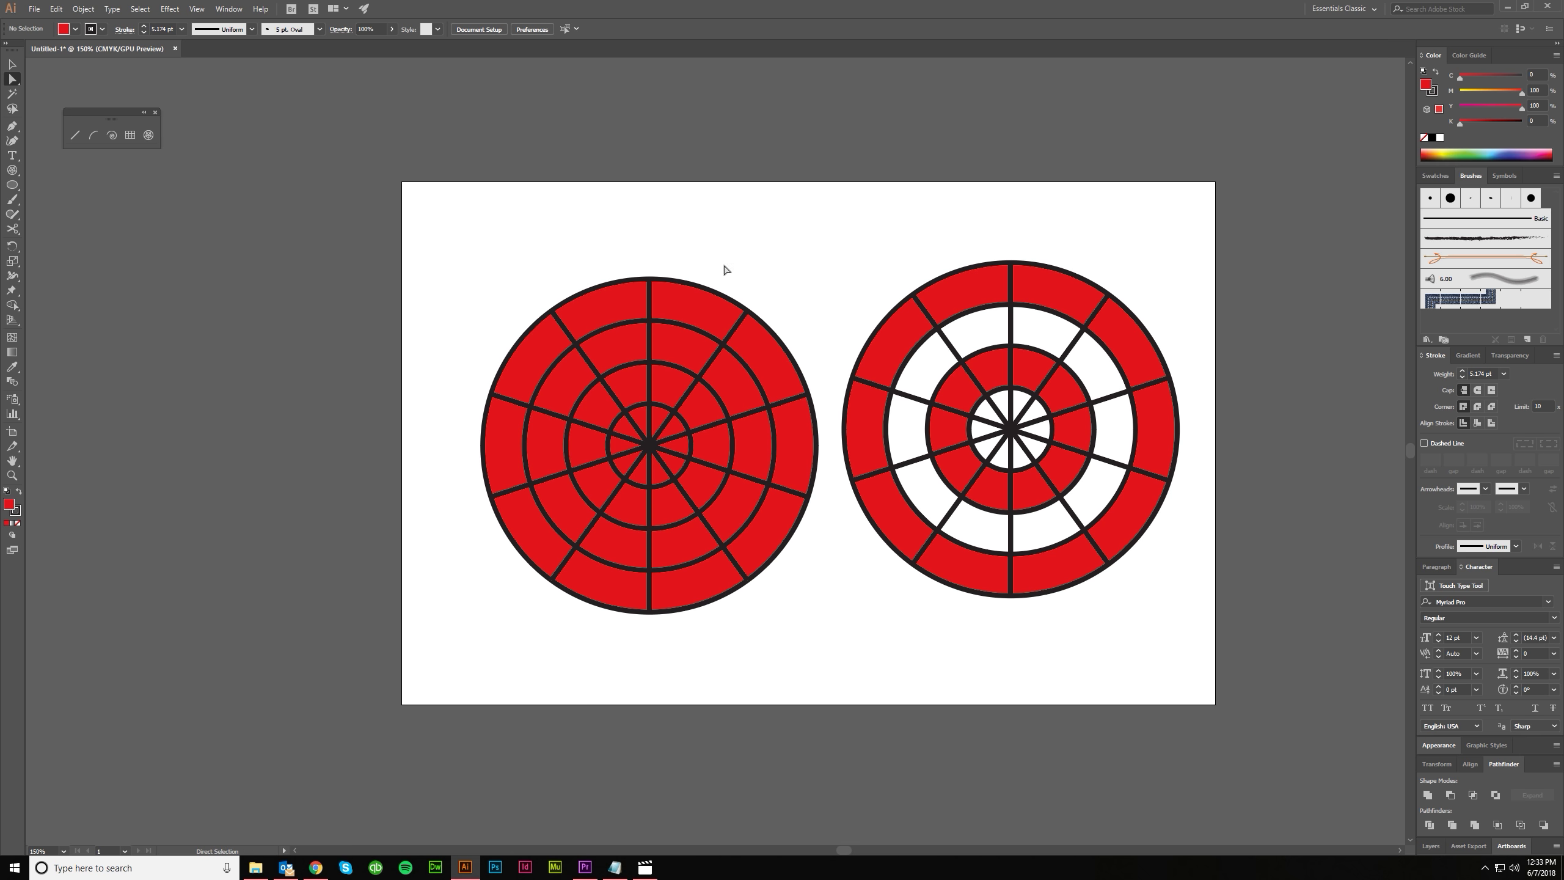
click(713, 314)
drag(709, 314, 408, 266)
key(ctrl+z)
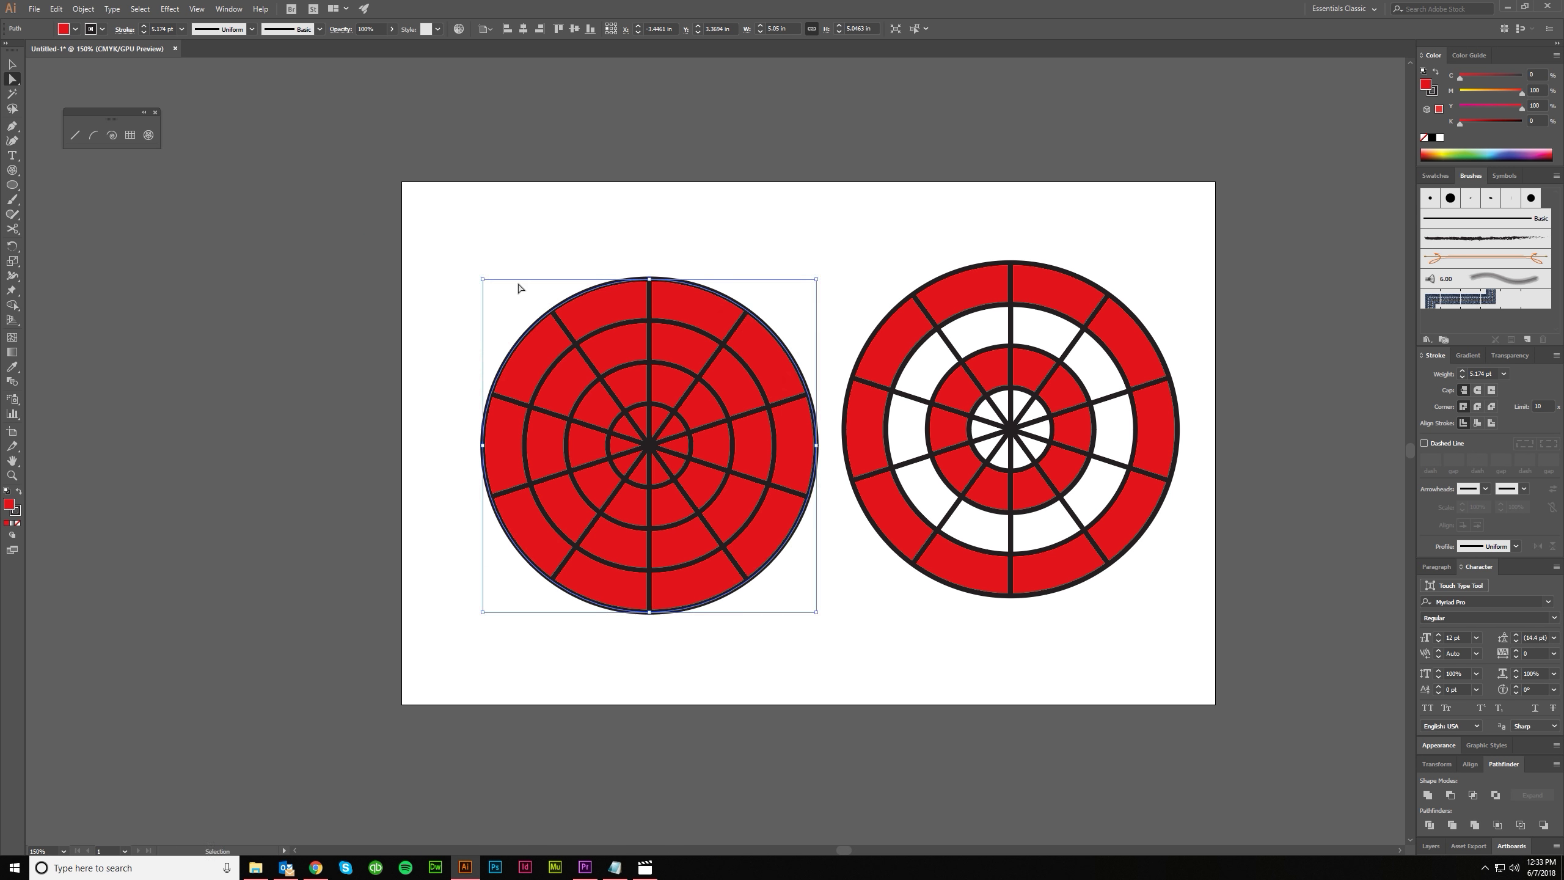
Shift the inner ellipses of the left polar grid individually off its centre with direct selection, and deselect
drag(702, 304, 744, 314)
key(ctrl+z)
drag(713, 365, 694, 421)
drag(653, 487, 629, 490)
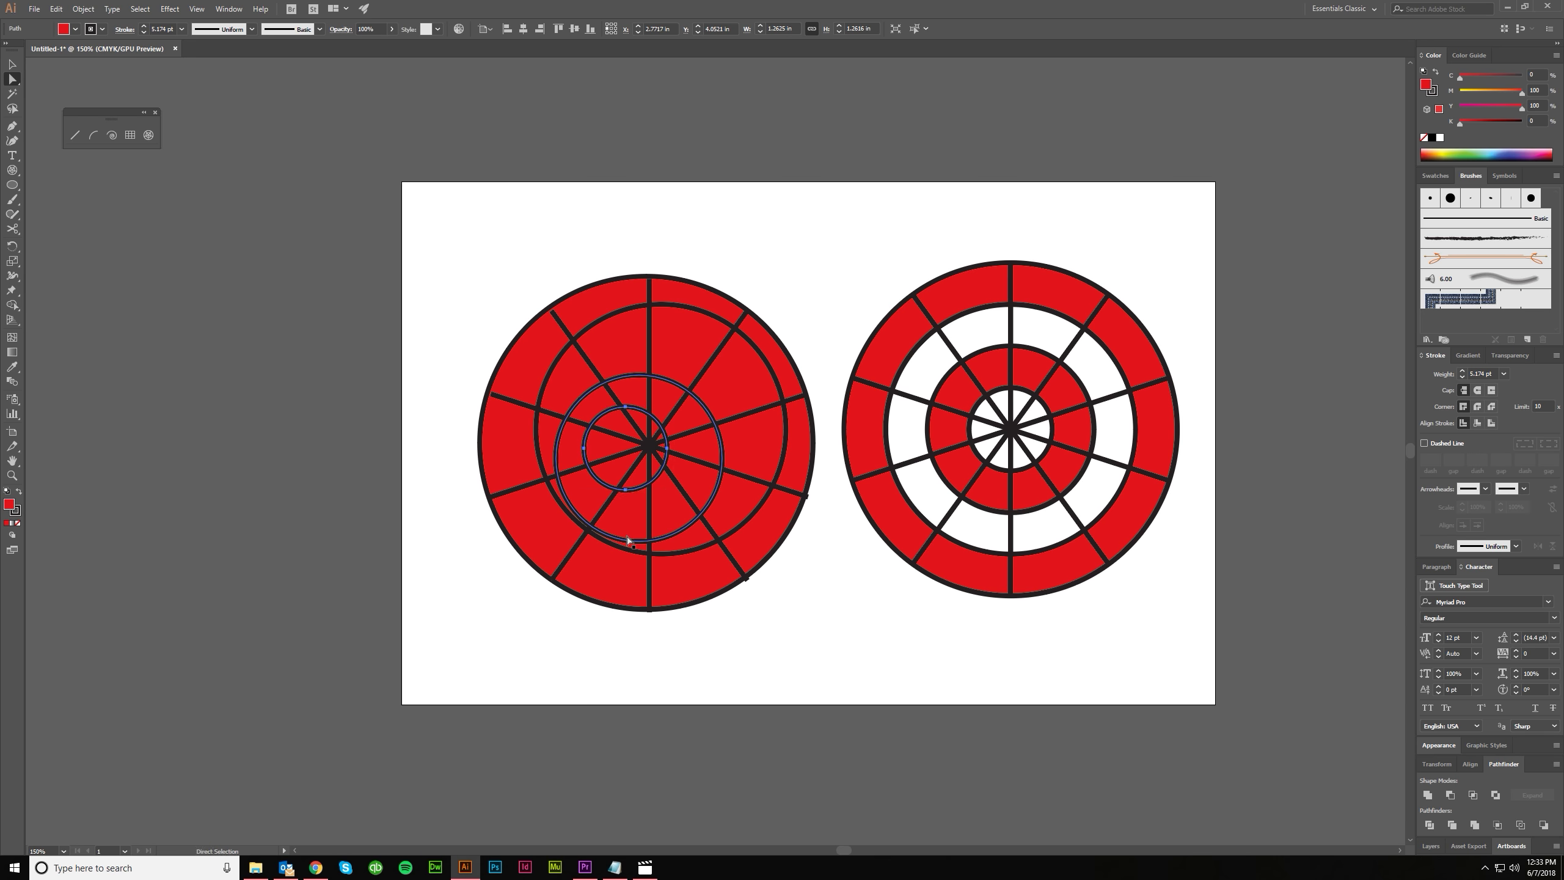
scroll(628, 540, down, 1)
click(727, 615)
scroll(674, 597, up, 1)
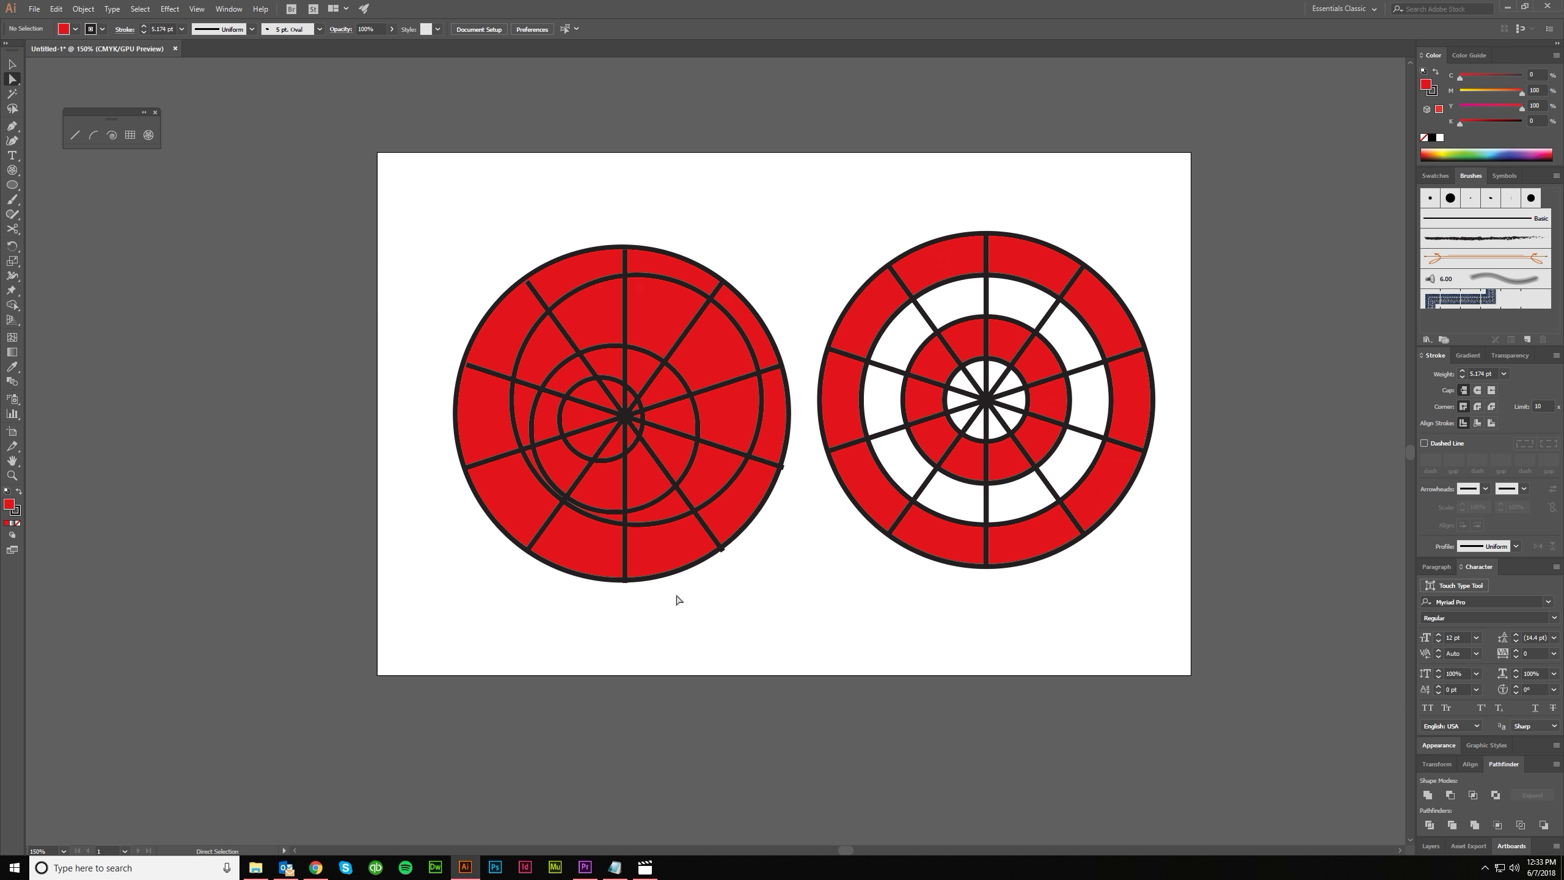
drag(703, 624, 447, 244)
click(530, 245)
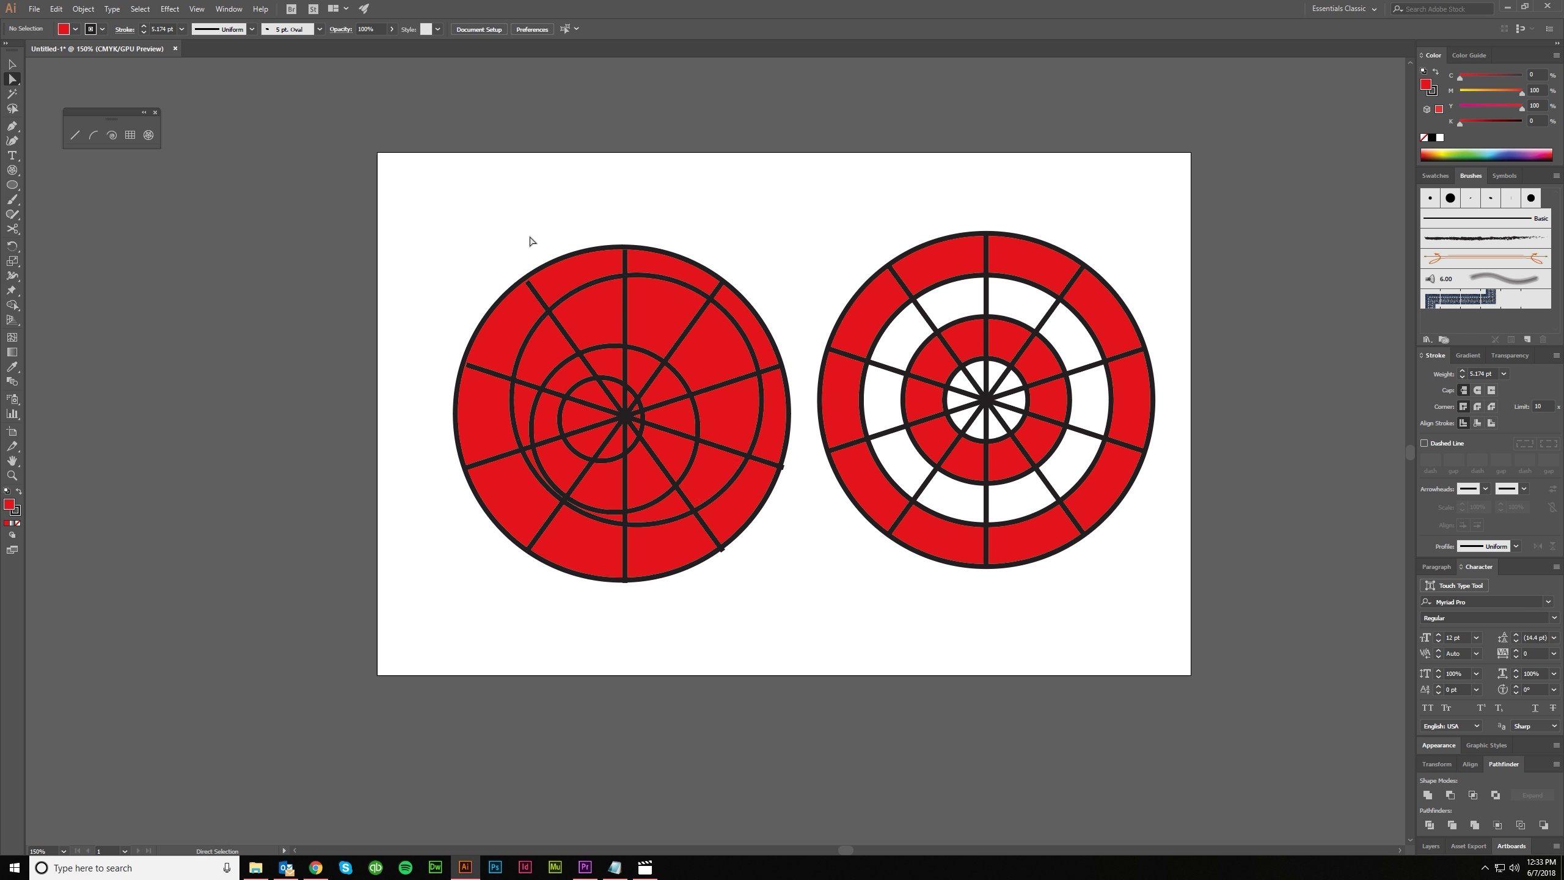
Try moving the right polar grid's compound ellipses as one object, and undo the move
click(595, 307)
click(873, 311)
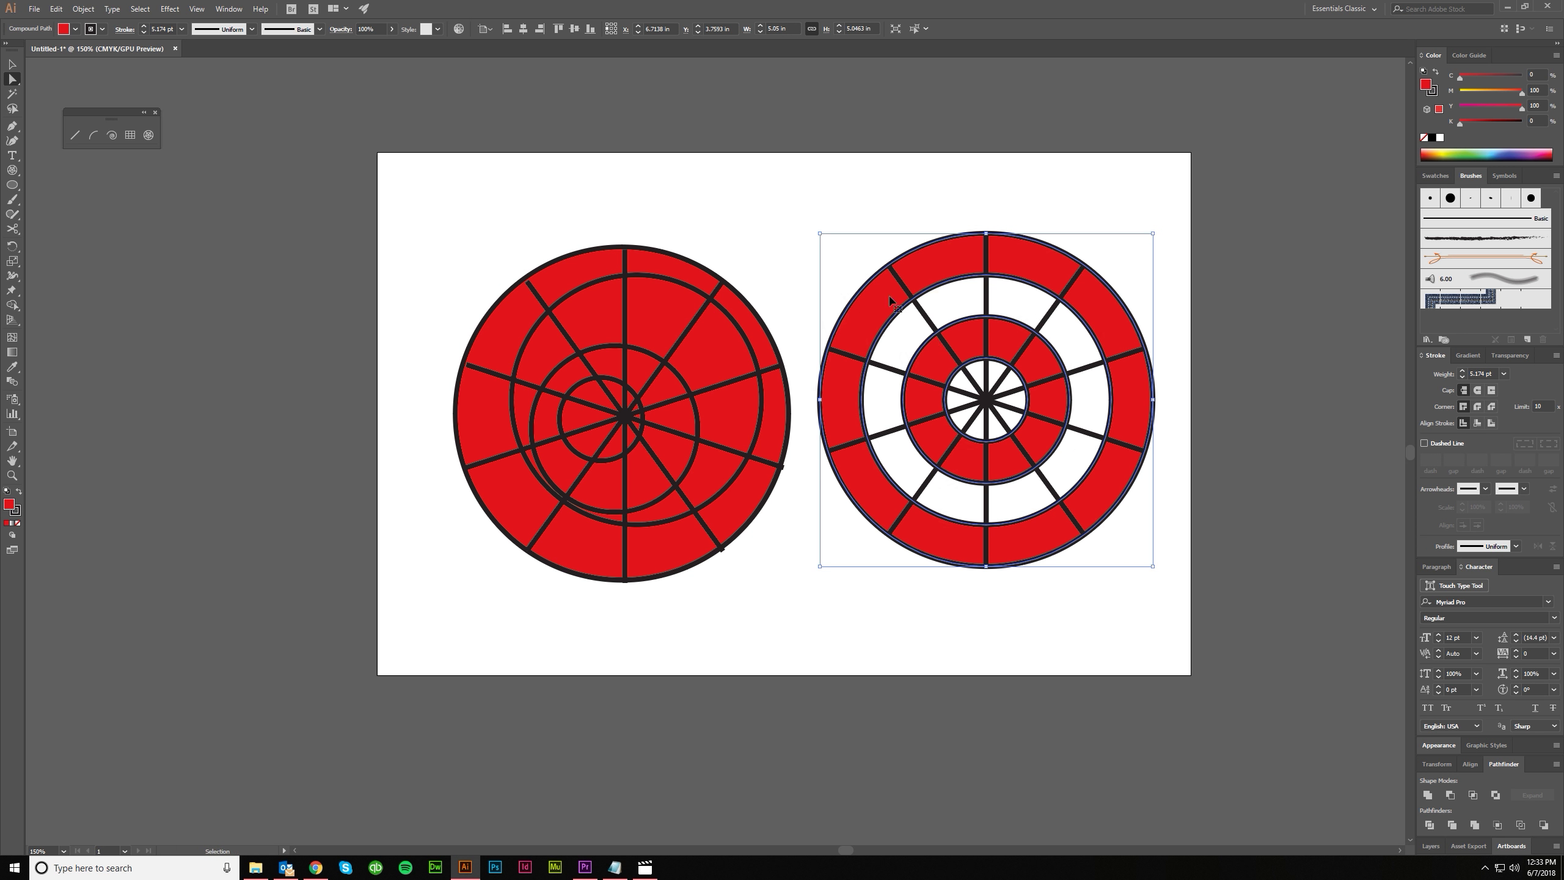
click(1002, 352)
key(v)
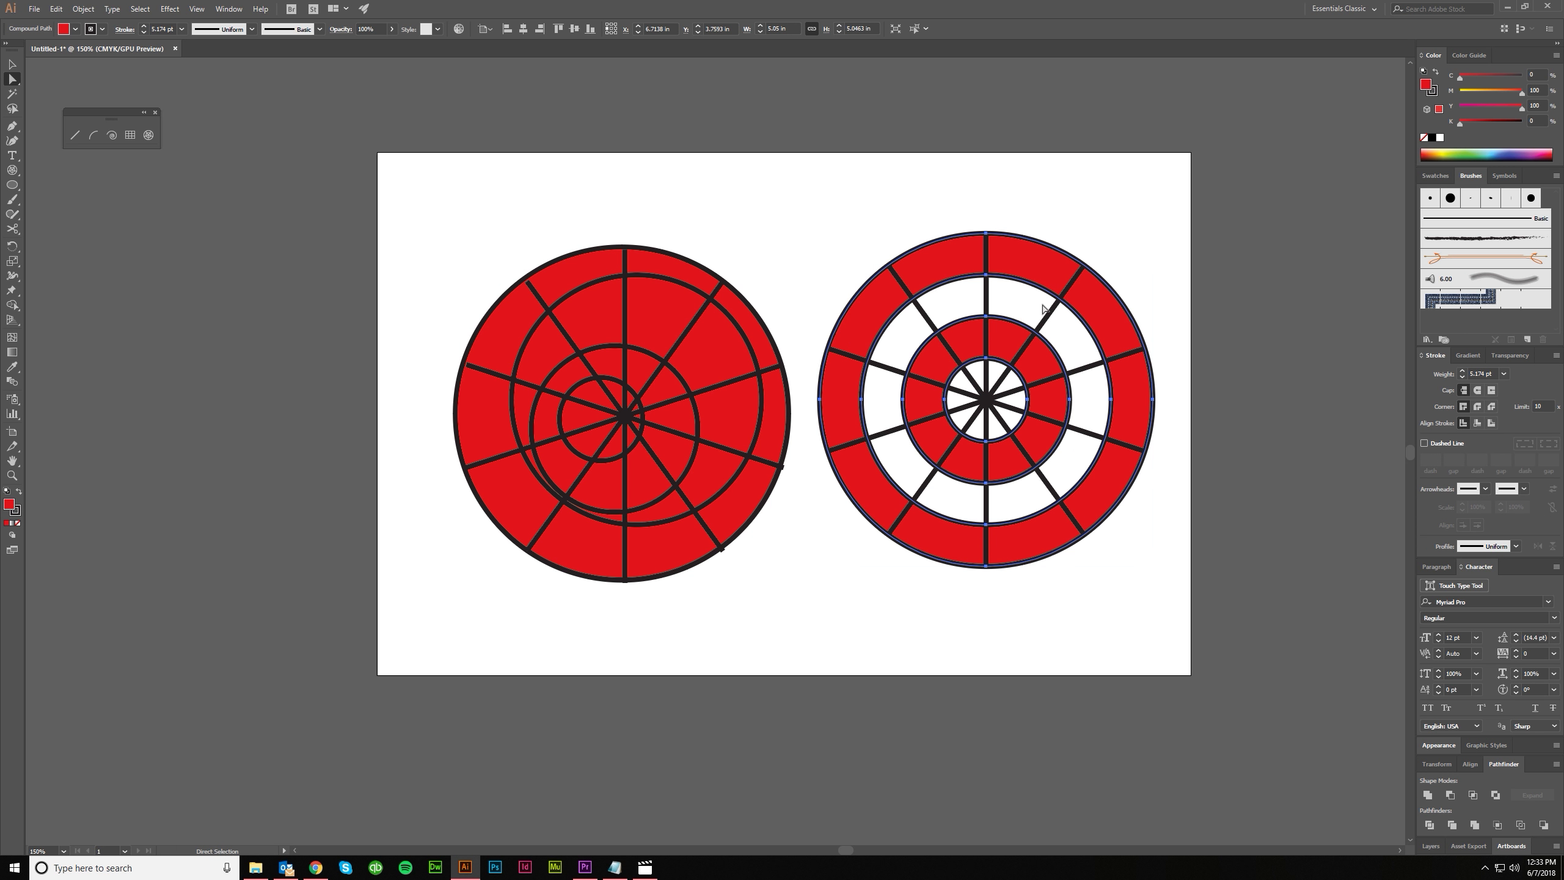
drag(1116, 333, 1098, 545)
key(ctrl+z)
Release the compound path of the right polar grid's ellipses and deselect it
right_click(970, 347)
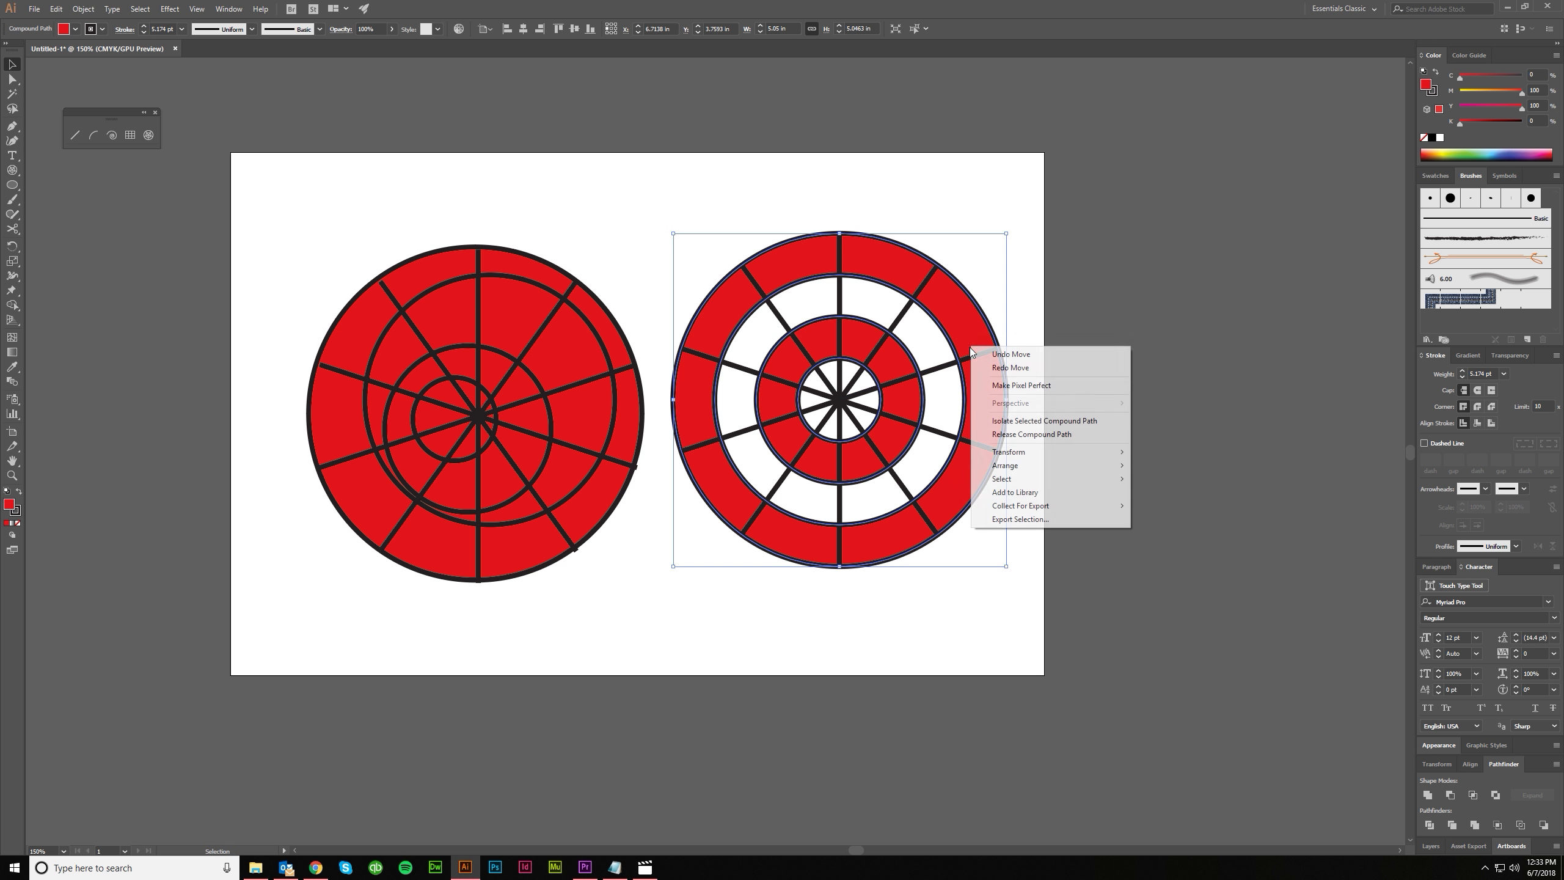
click(1010, 435)
click(1075, 444)
Try pulling individual ellipses out of the right polar grid with direct selection, undoing each move
key(a)
drag(931, 339, 1031, 340)
key(ctrl+z)
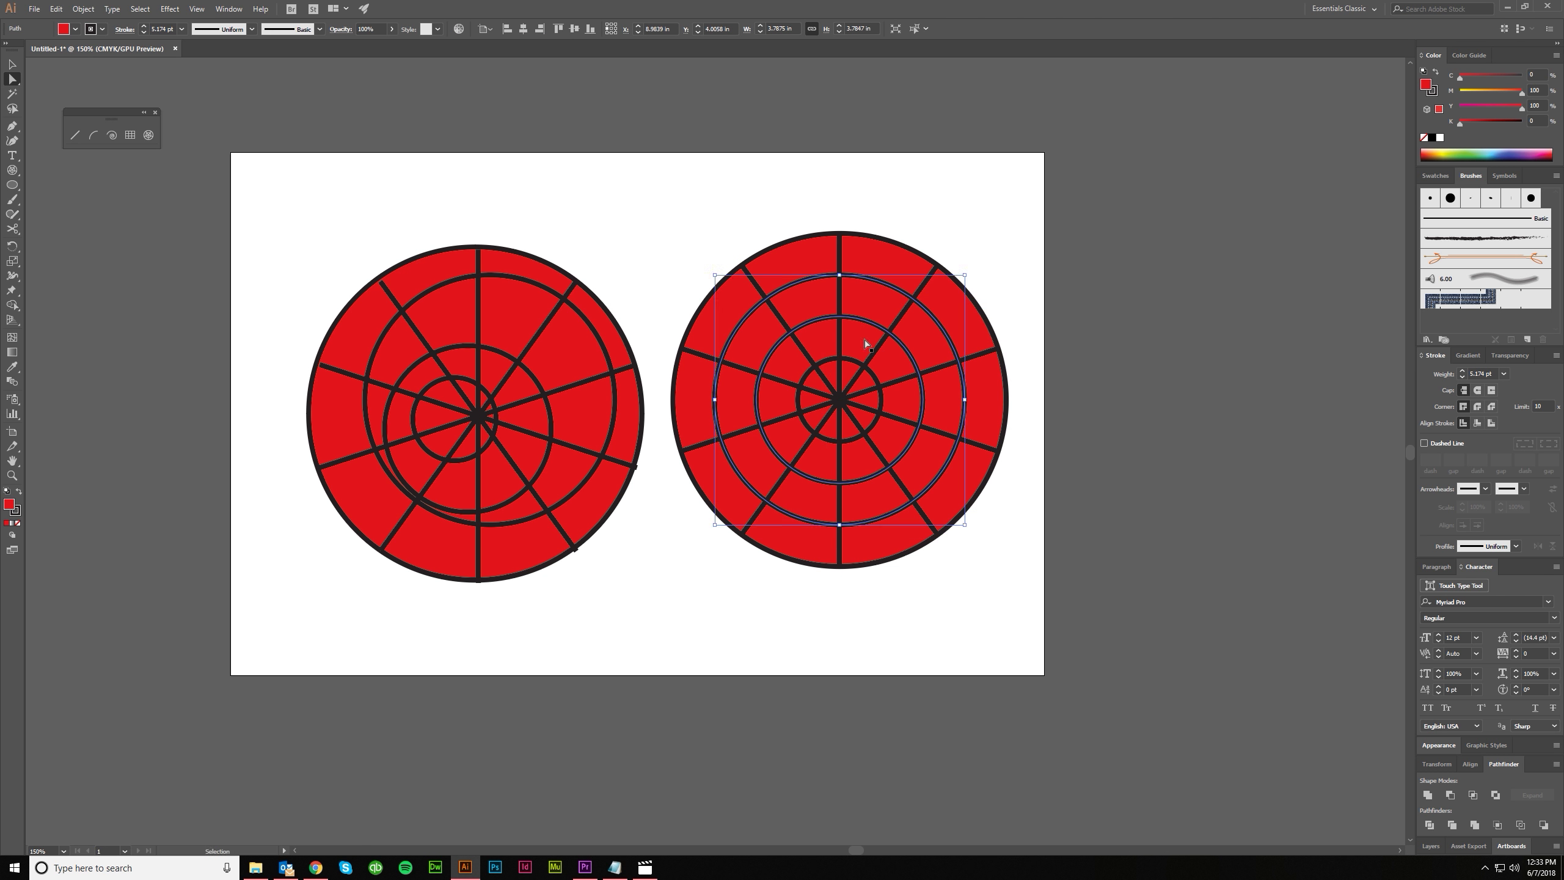
click(856, 361)
drag(872, 265, 856, 164)
key(ctrl+z)
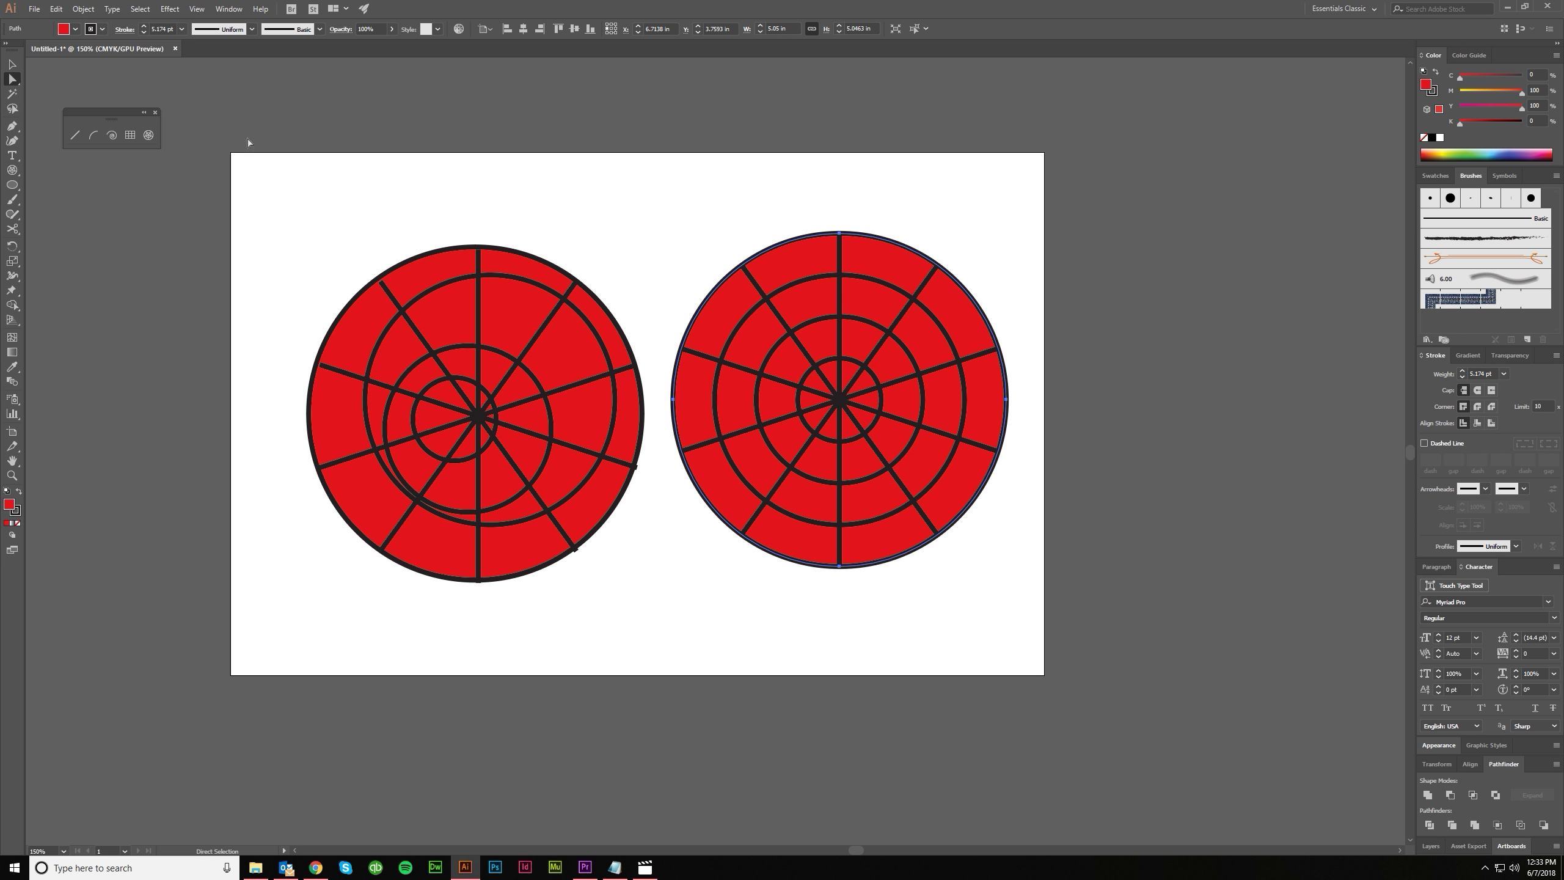
Start a new 5.05 in polar grid by exact values and set its concentric and radial skew to 50%
click(148, 135)
click(589, 241)
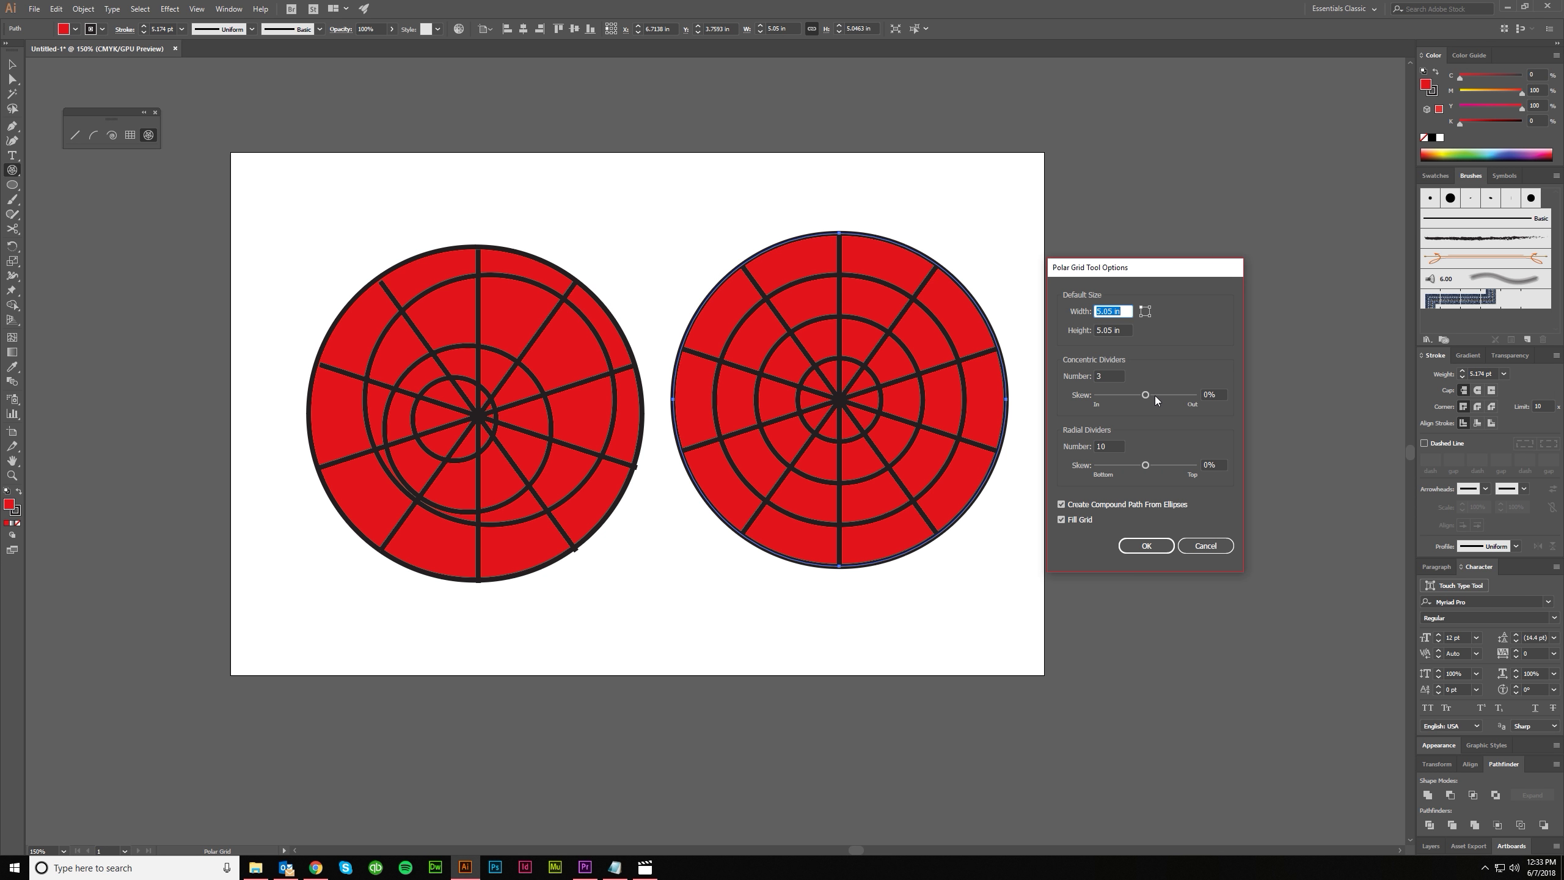
click(1209, 394)
text(50)
key(Tab)
key(Tab)
text(50)
key(Tab)
key(shift+Tab)
key(shift+Tab)
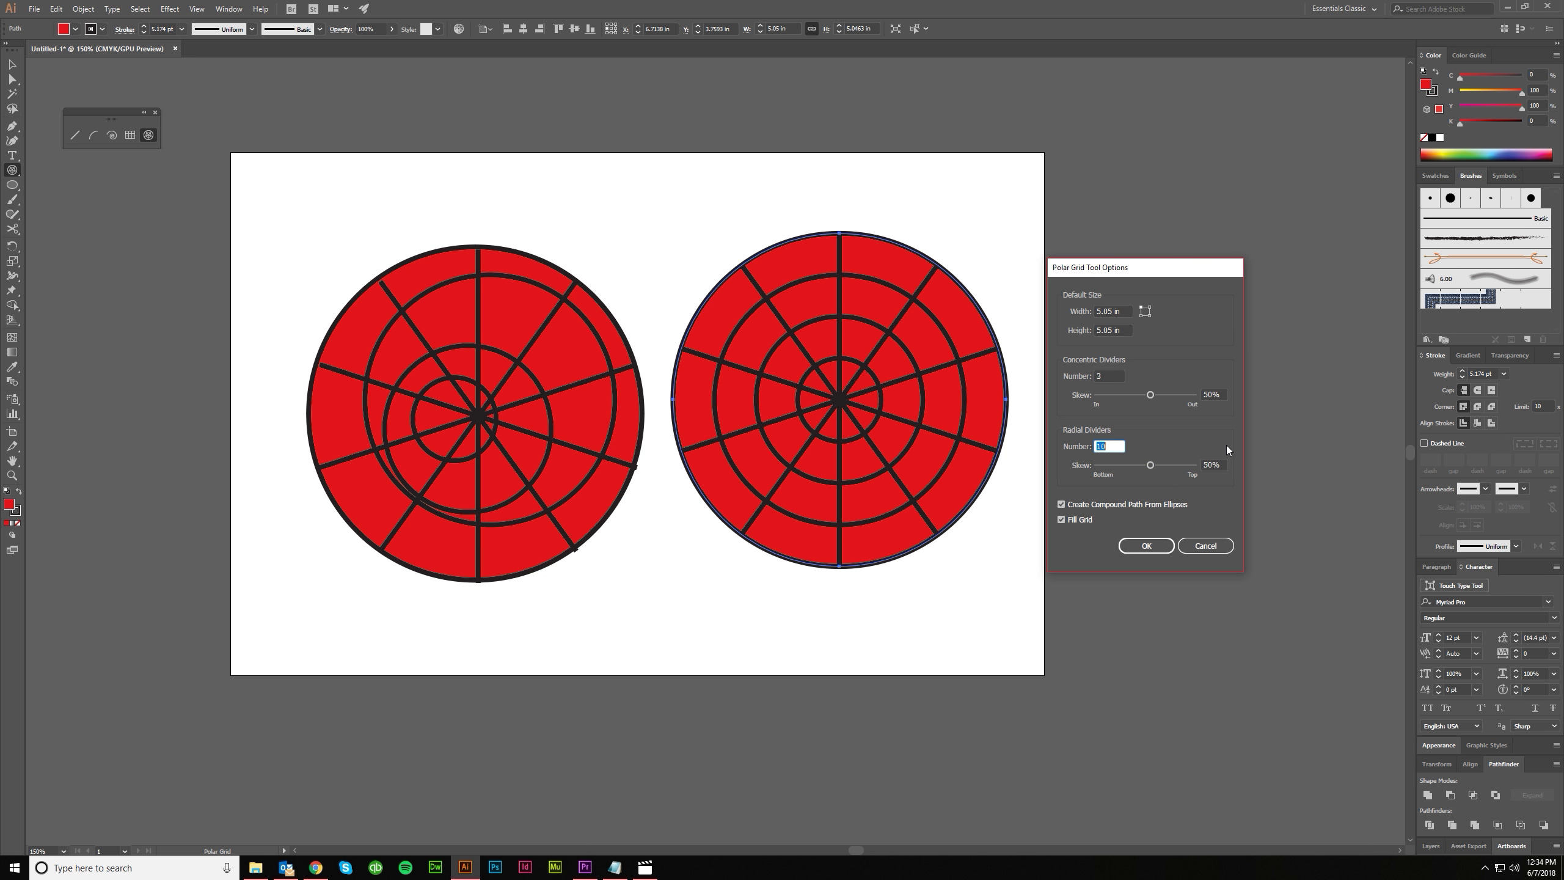
Set the new polar grid to 5 radial and 5 concentric dividers and create it
text(5)
key(shift+Tab)
key(shift+Tab)
text(5)
key(Tab)
key(Return)
Remove the two older polar grids and move the skewed grid slightly left of the artboard's centre
key(v)
drag(370, 432, 533, 439)
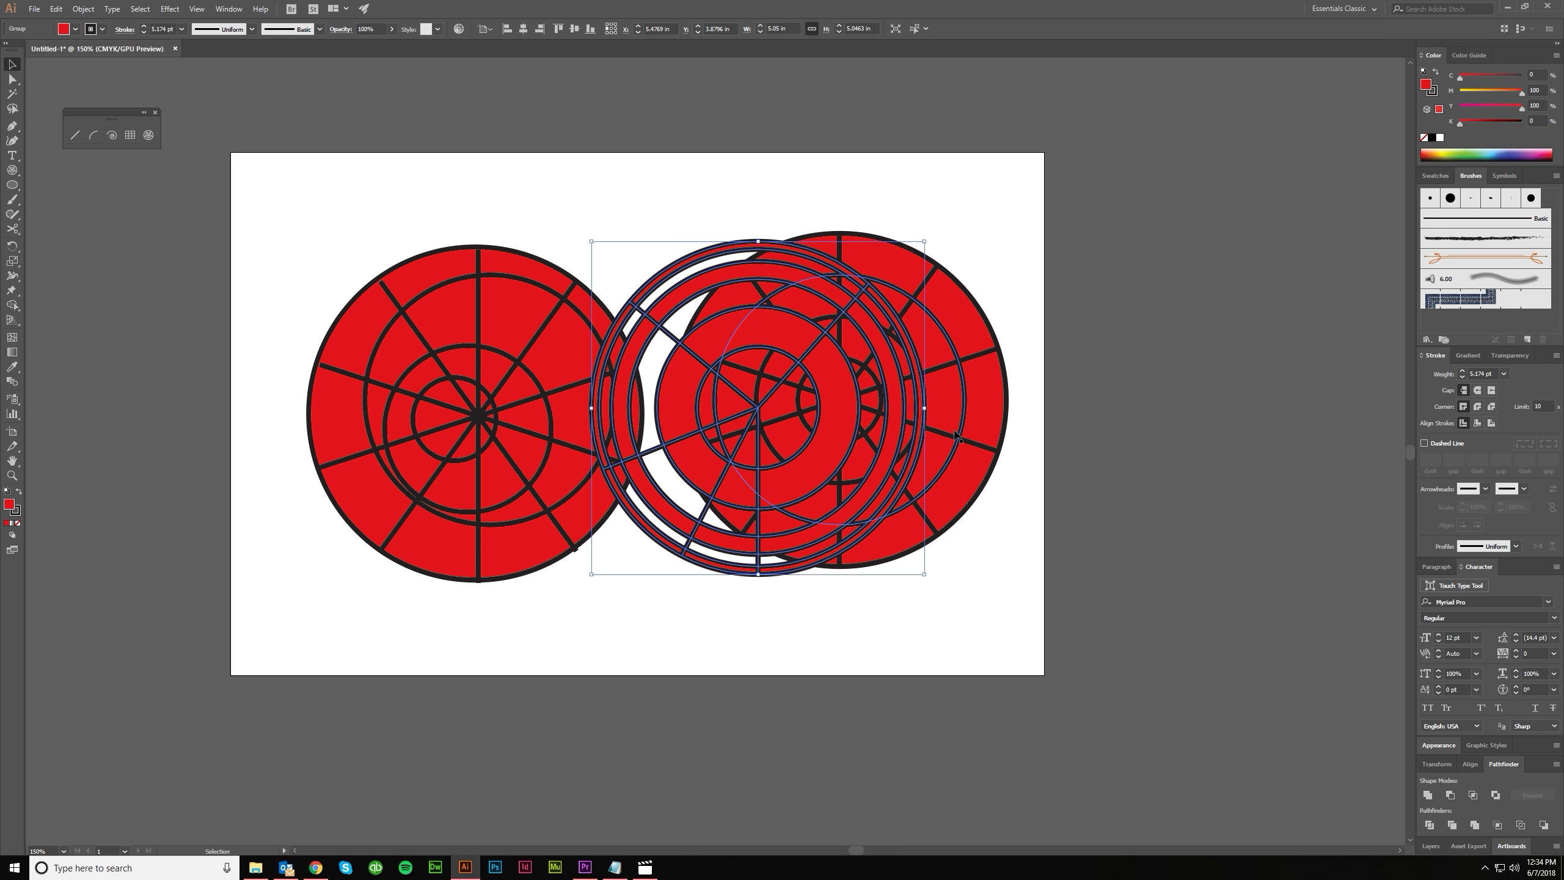
key(ctrl+z)
key(ctrl+z)
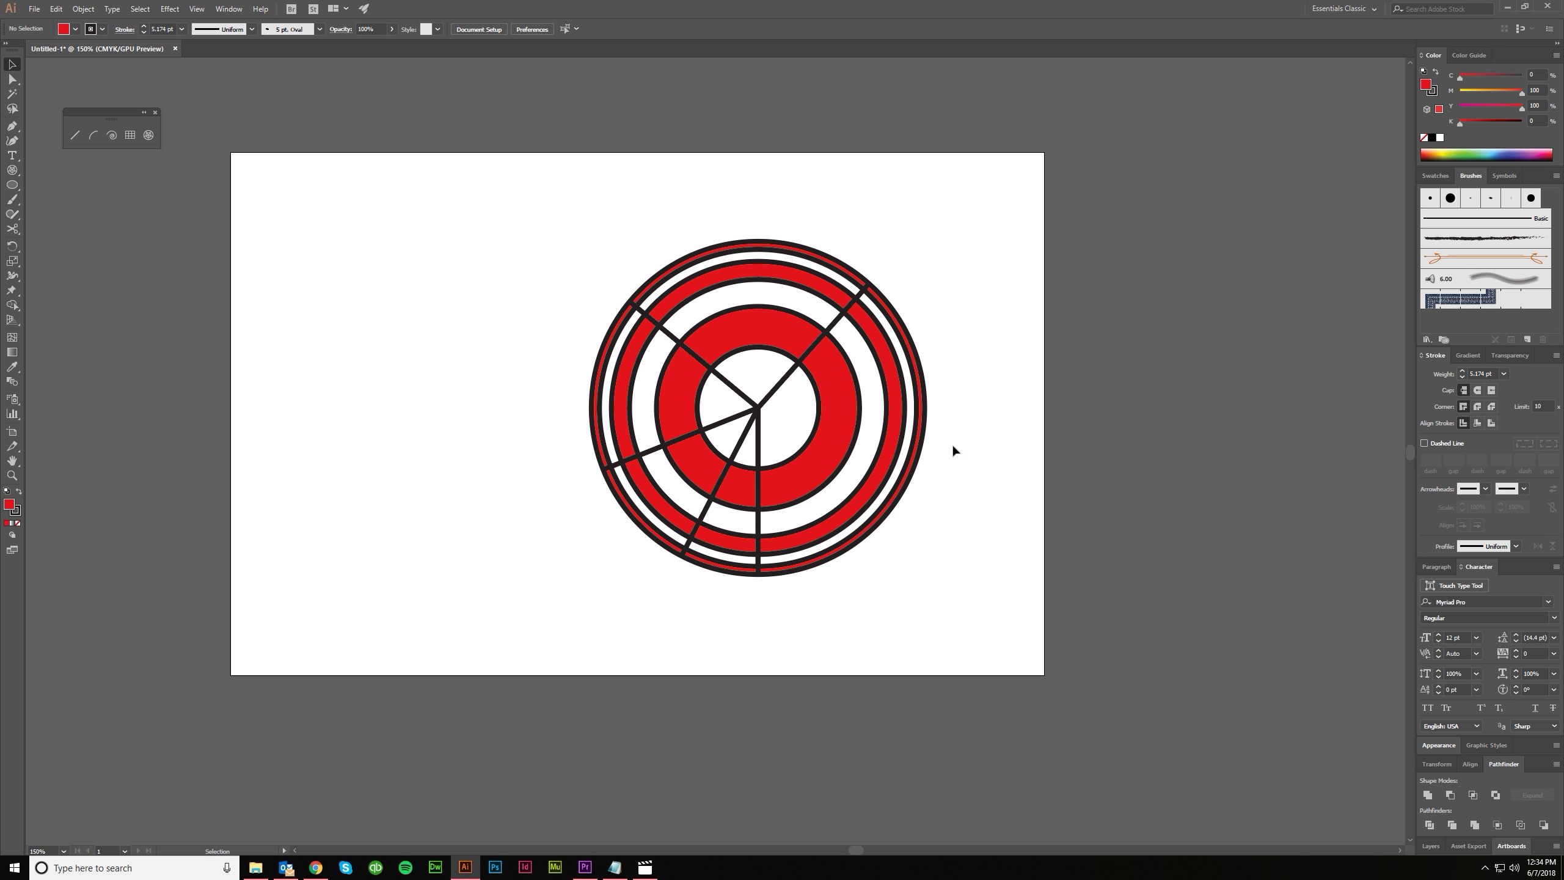
click(808, 509)
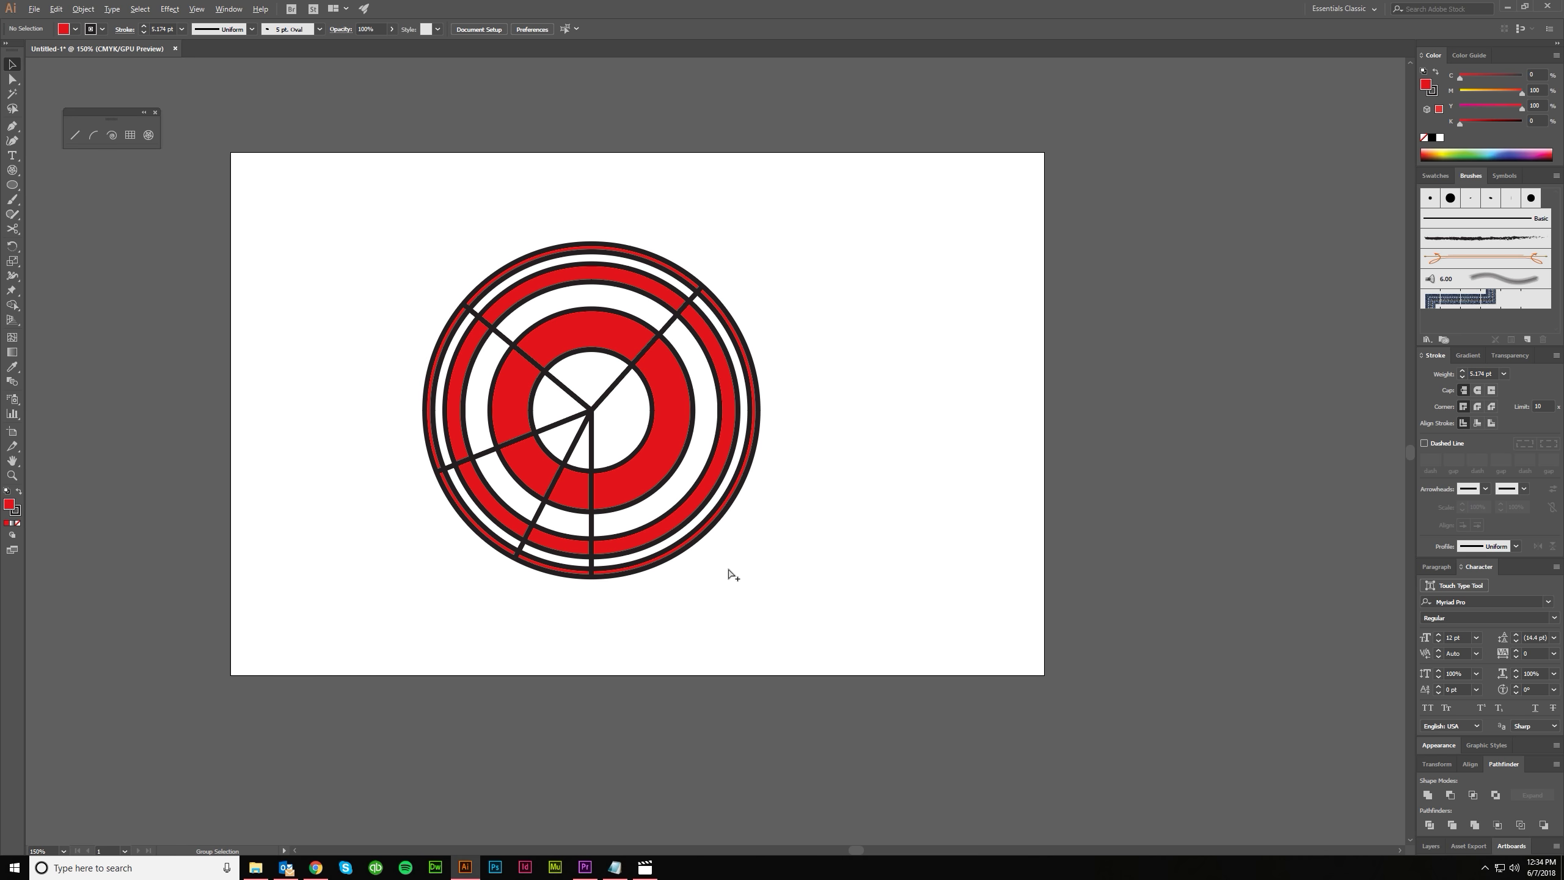
Move the lower-left radial line's outer endpoint beside the vertical line, and the upper-right line's endpoint to the grid's upper left
scroll(730, 573, down, 4)
scroll(713, 579, up, 5)
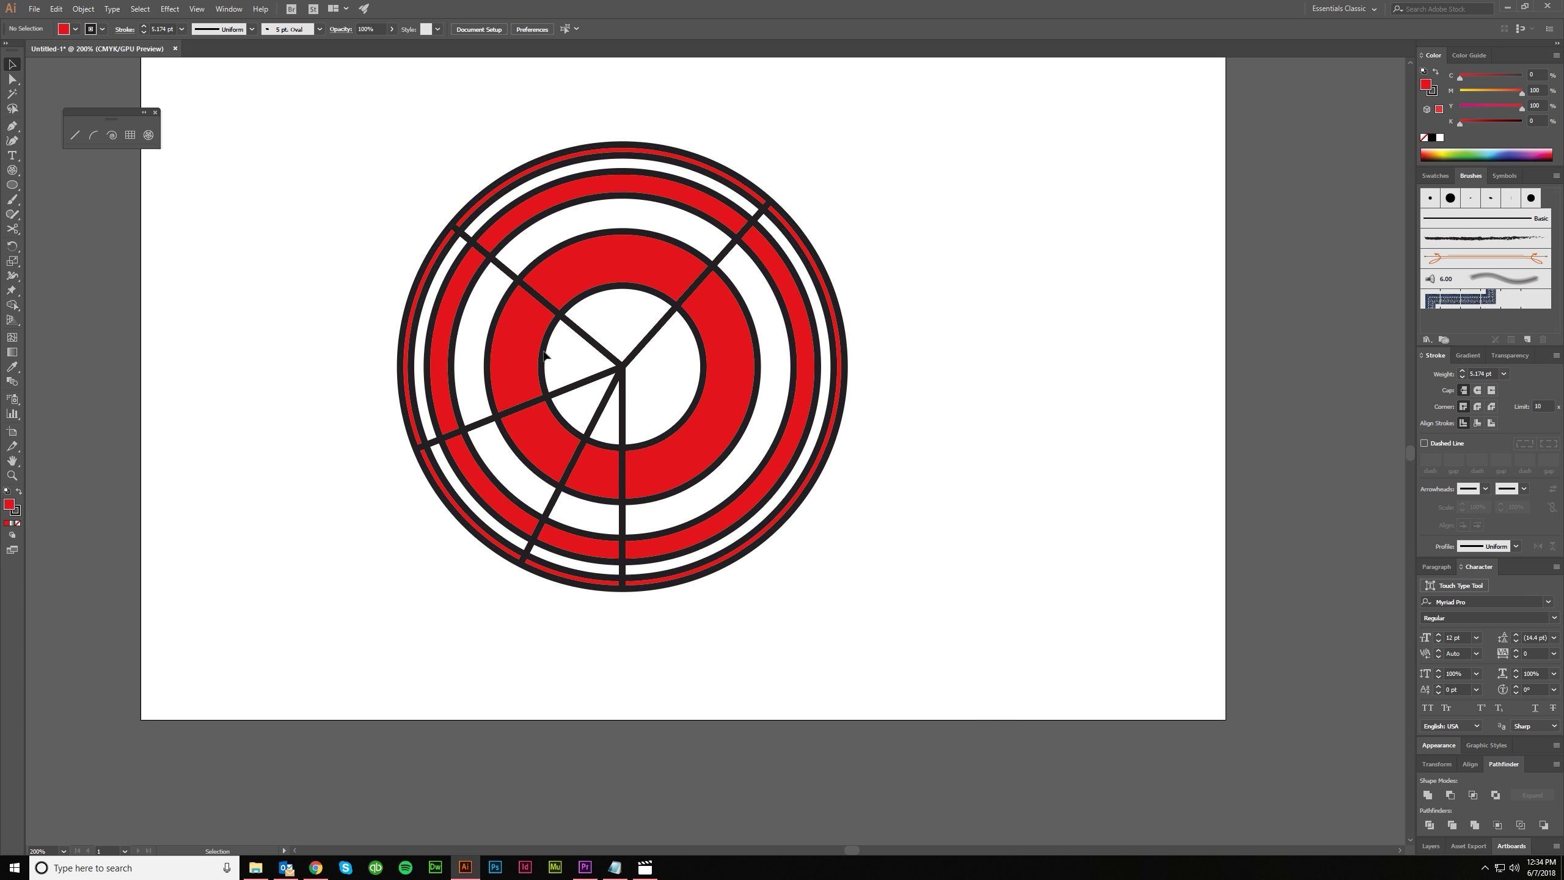
scroll(714, 471, down, 3)
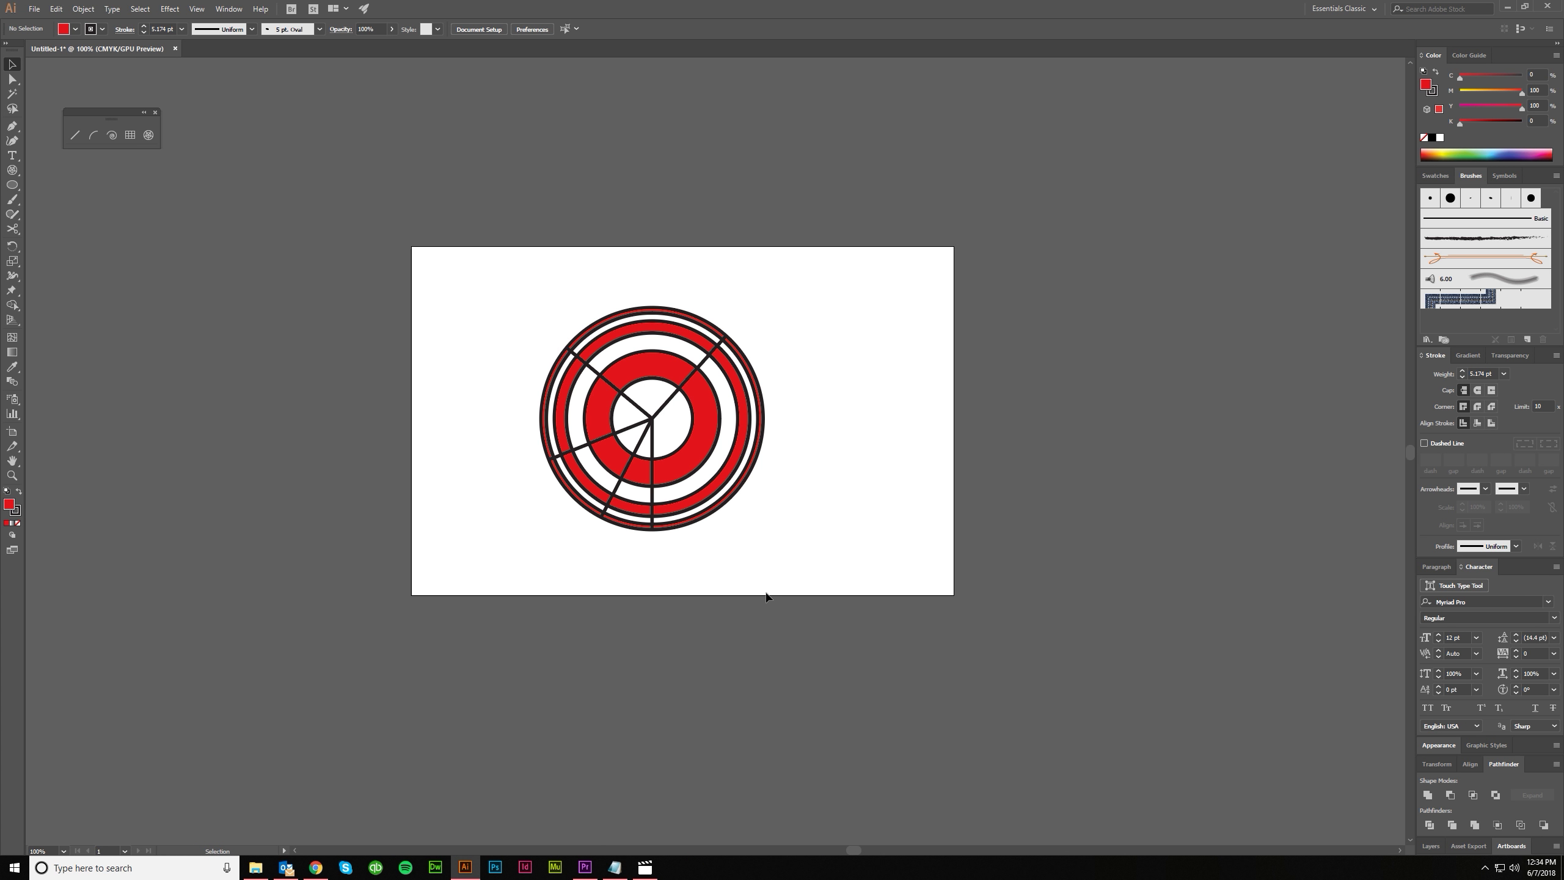
scroll(618, 532, up, 1)
drag(595, 510, 593, 507)
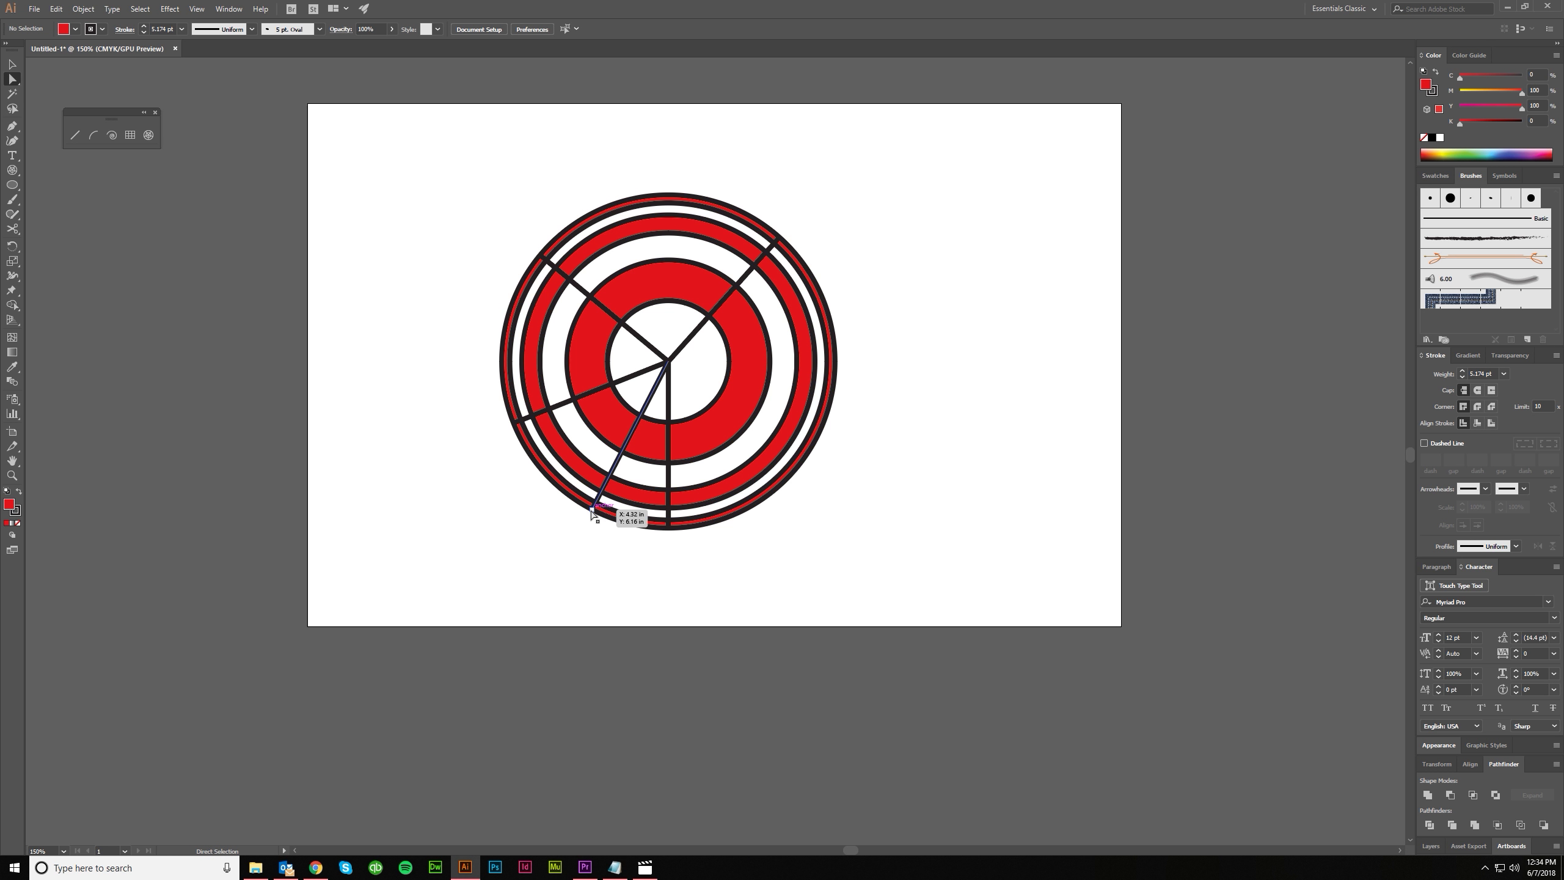
drag(593, 513, 645, 523)
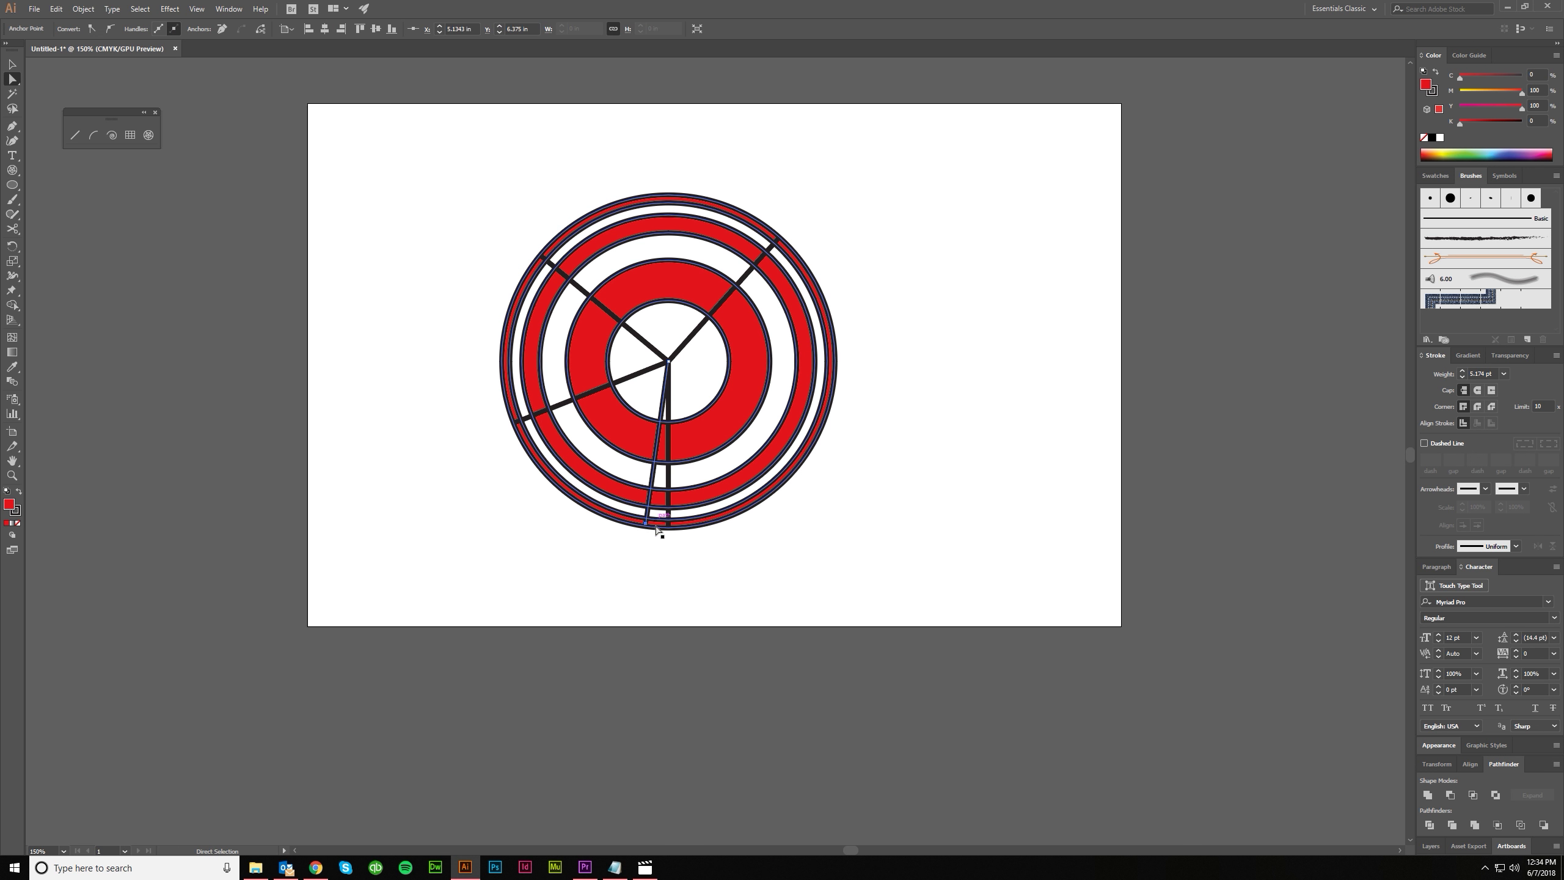
drag(773, 236, 614, 207)
click(862, 377)
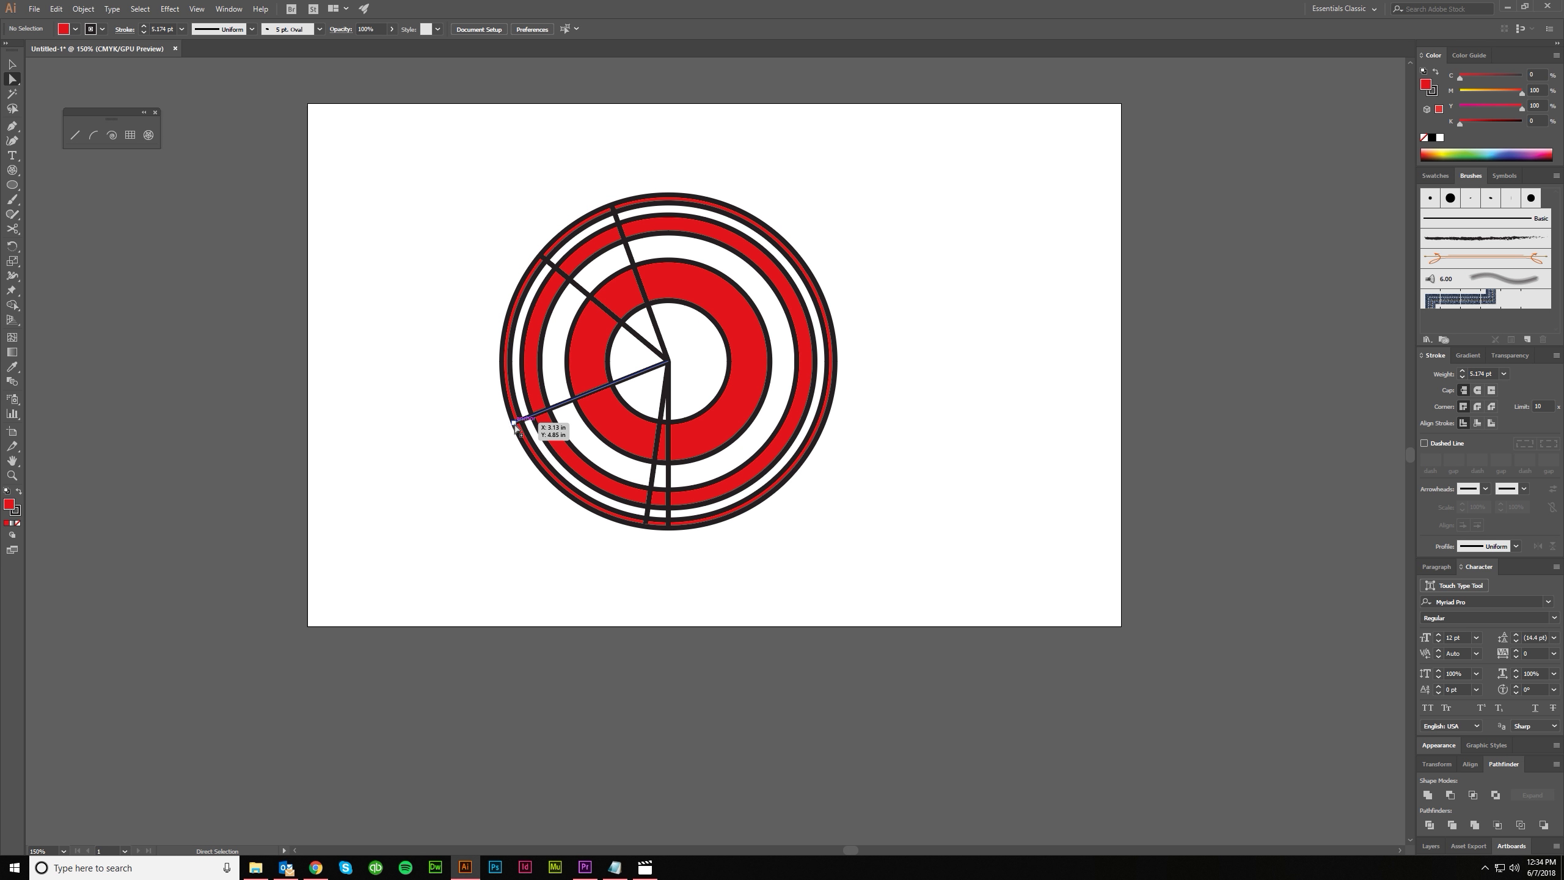
Move the left radial line's outer endpoint to the outermost ellipse's leftmost point, making the line horizontal, and deselect
drag(515, 424, 569, 357)
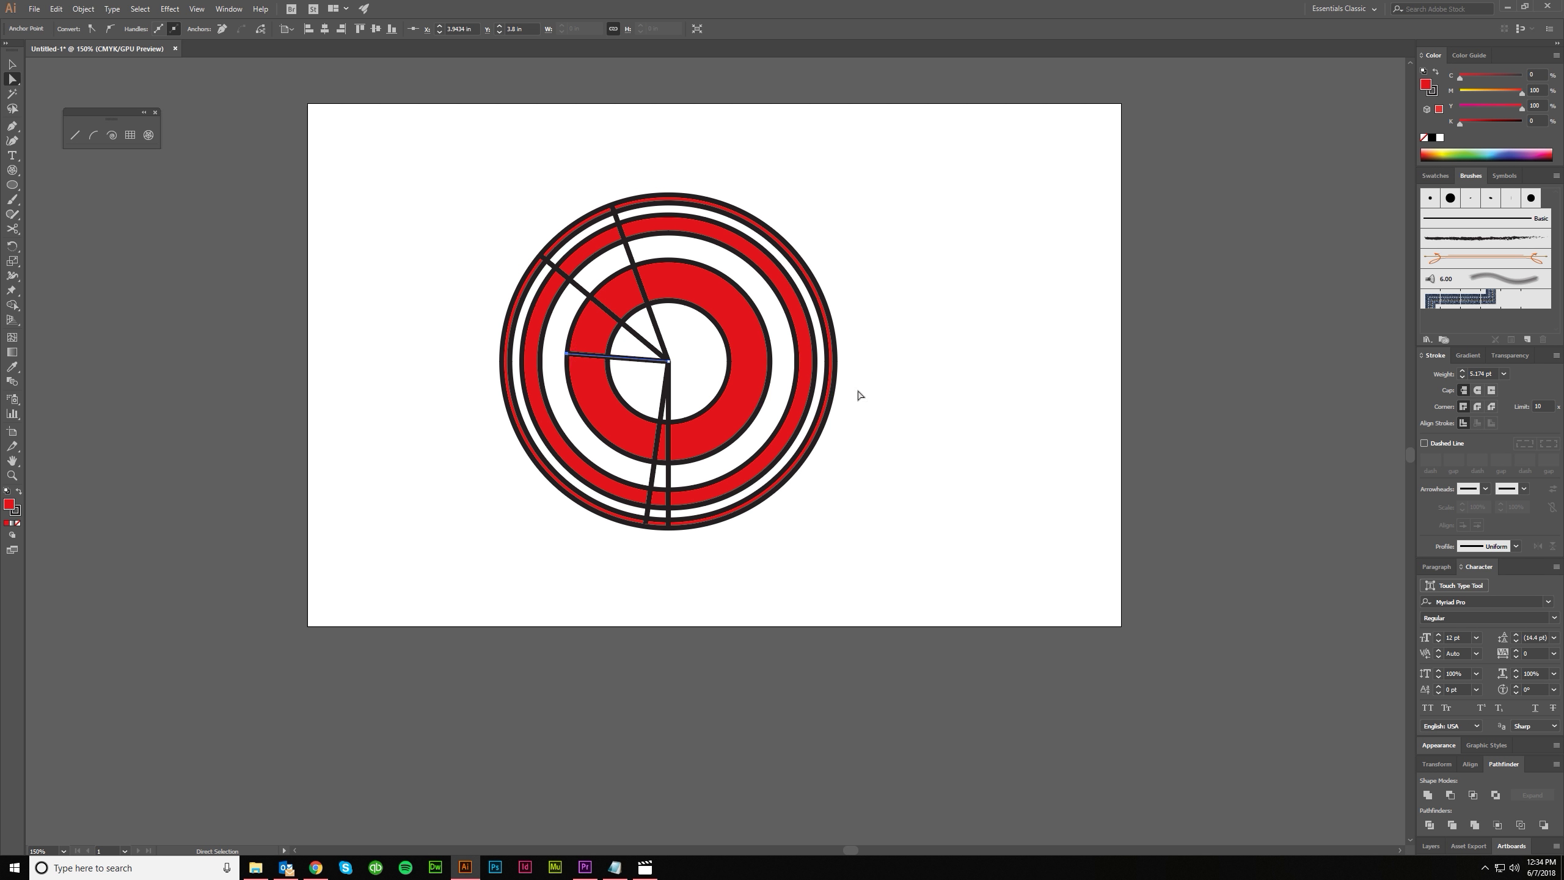
key(ctrl+a)
scroll(716, 464, up, 1)
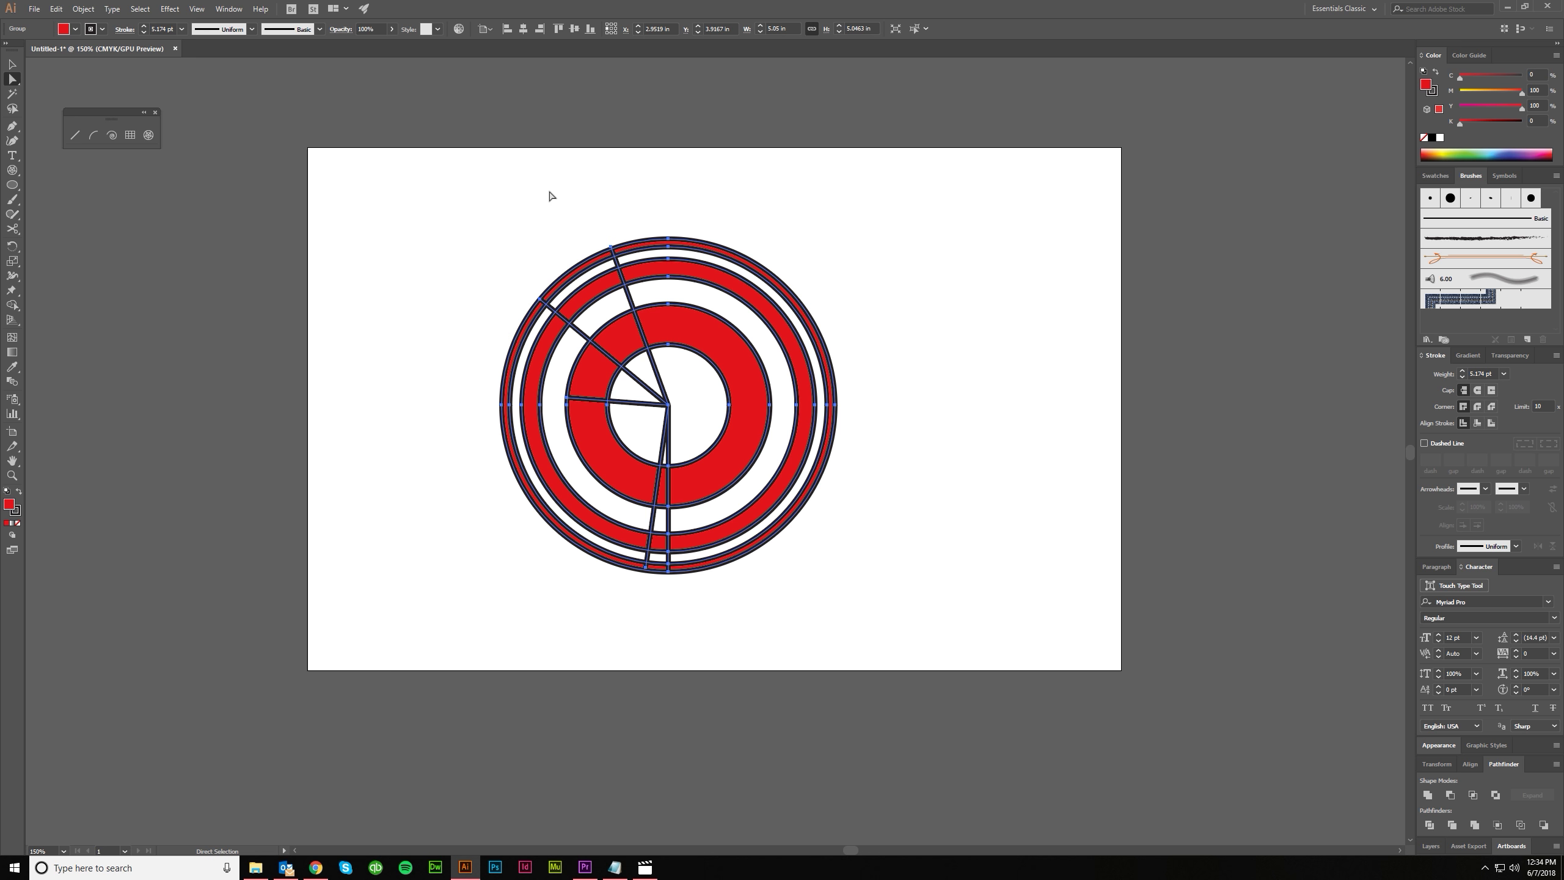
click(483, 410)
drag(556, 397, 501, 405)
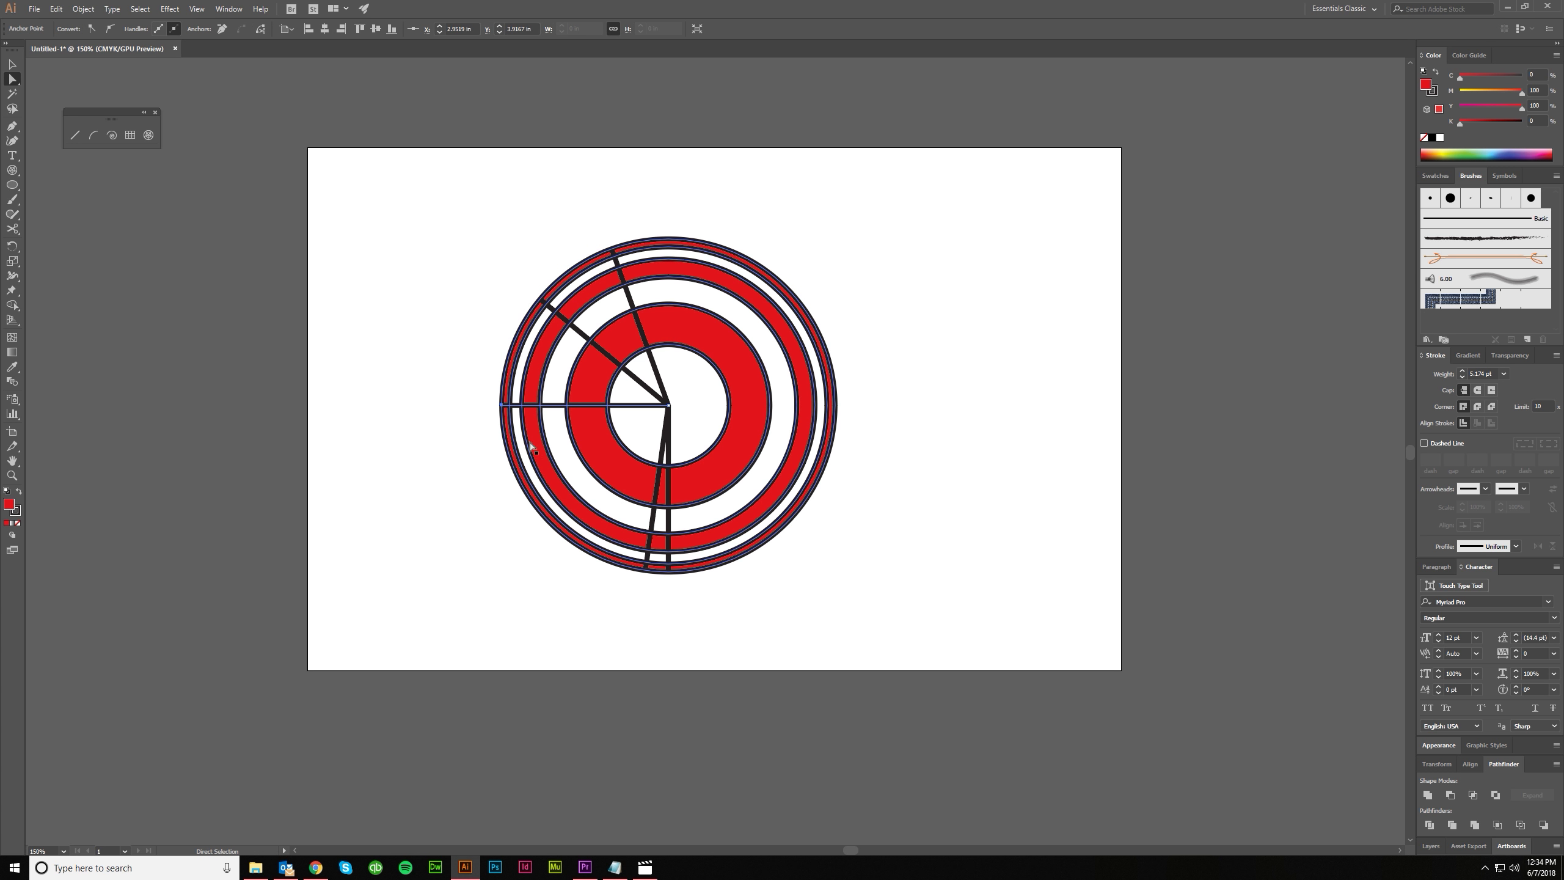
click(536, 445)
click(889, 575)
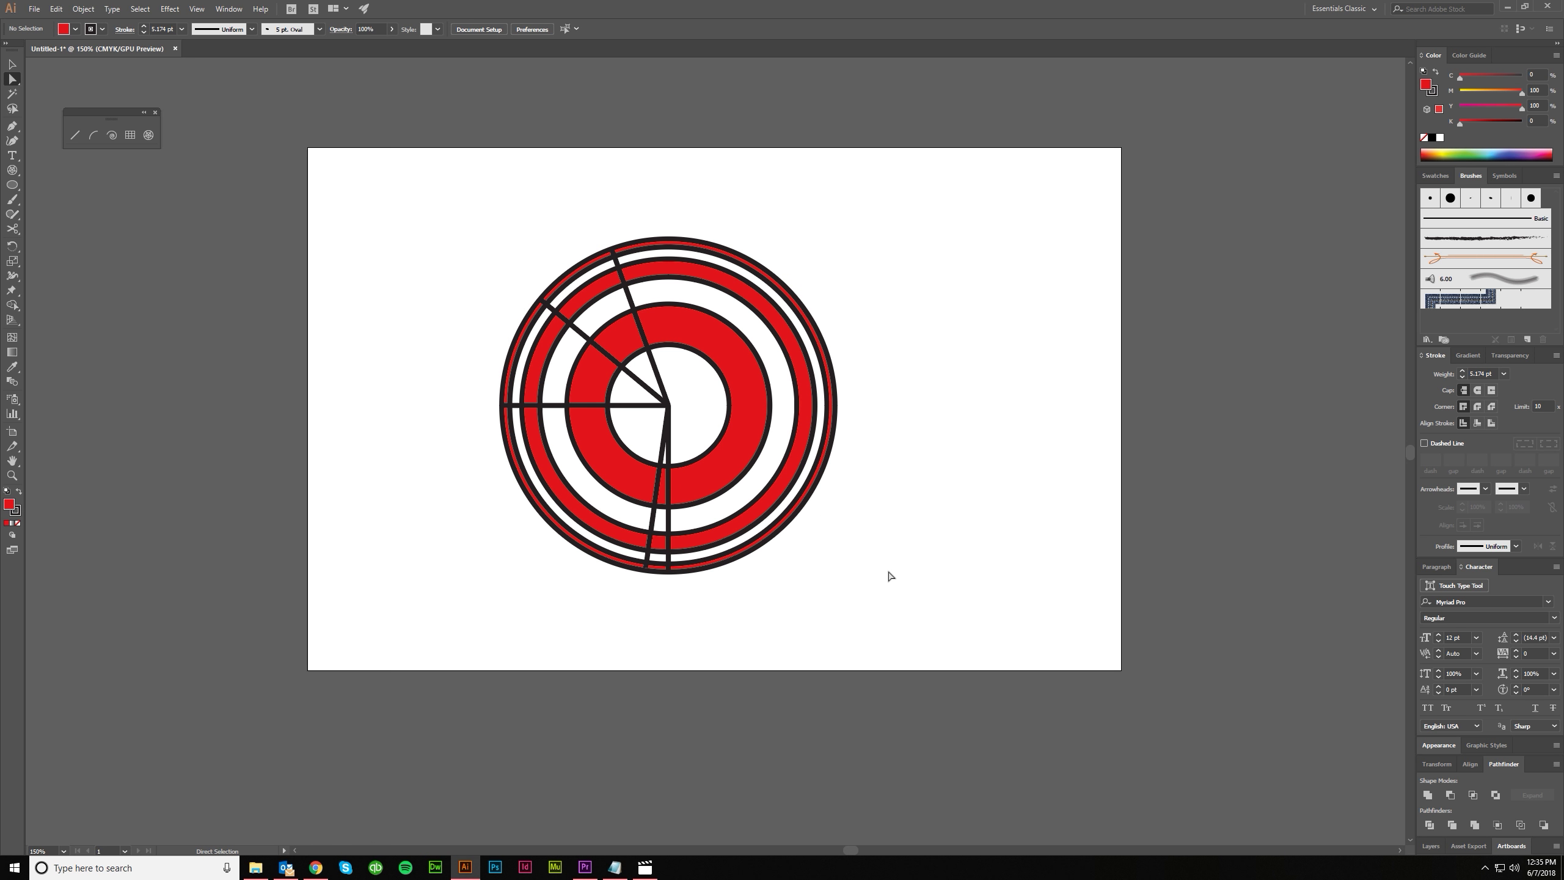